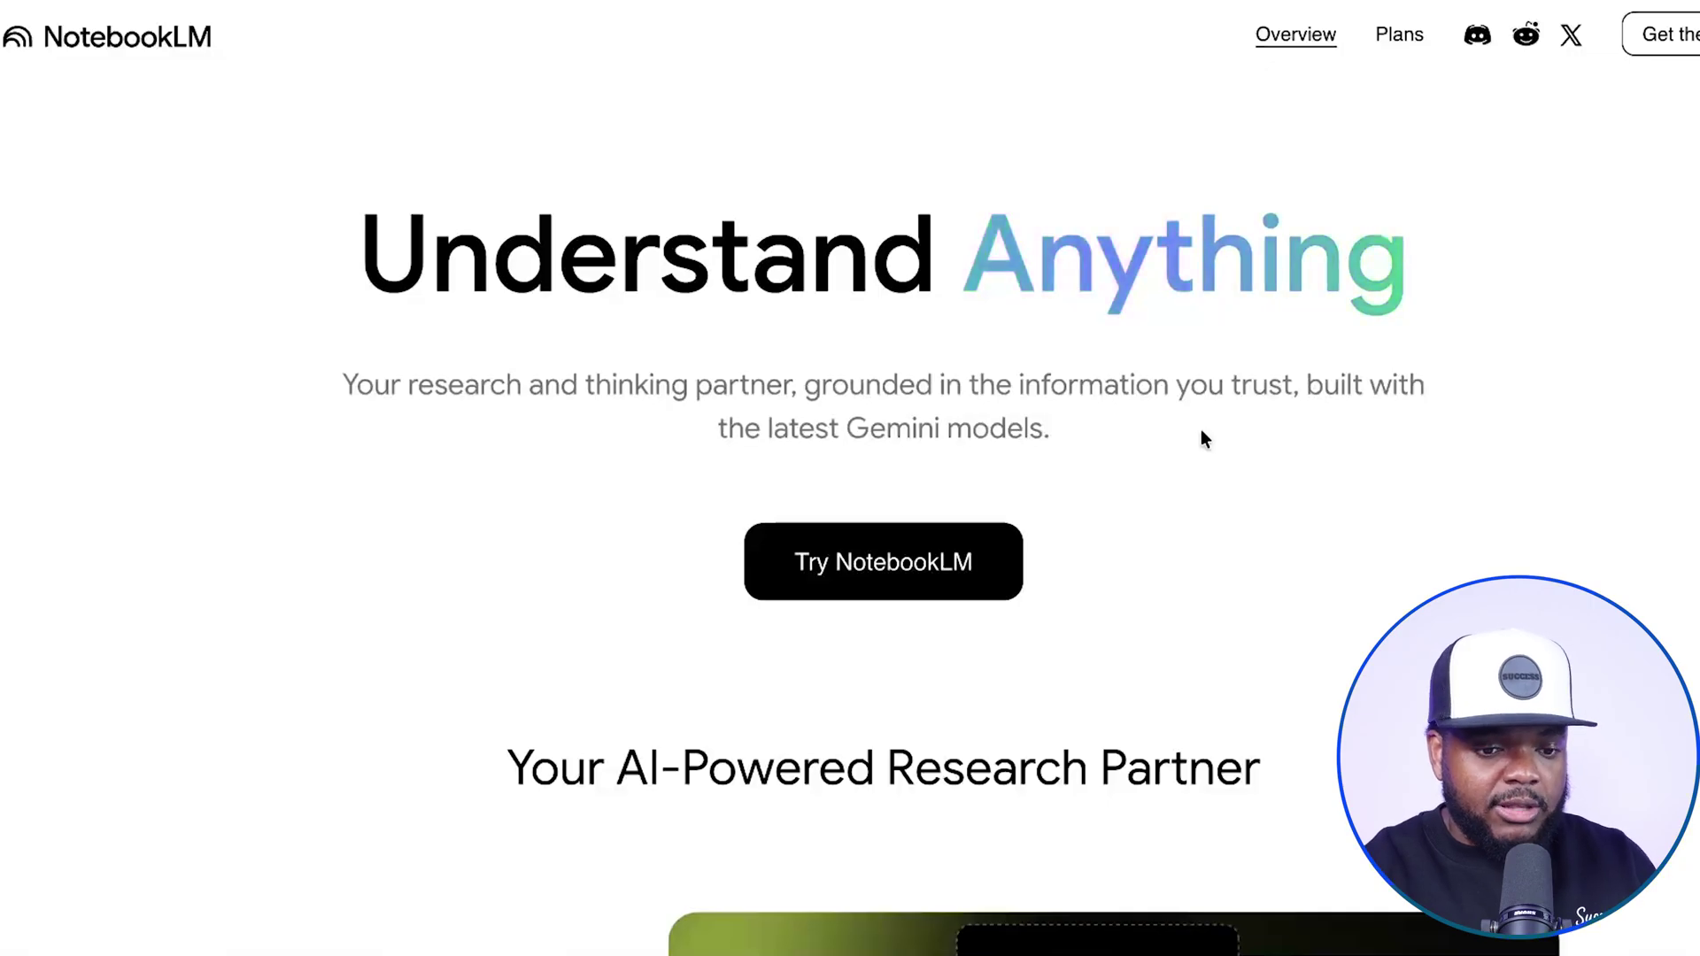
Launch NotebookLM from its home page and choose copied text as the source type for a new notebook.
click(905, 580)
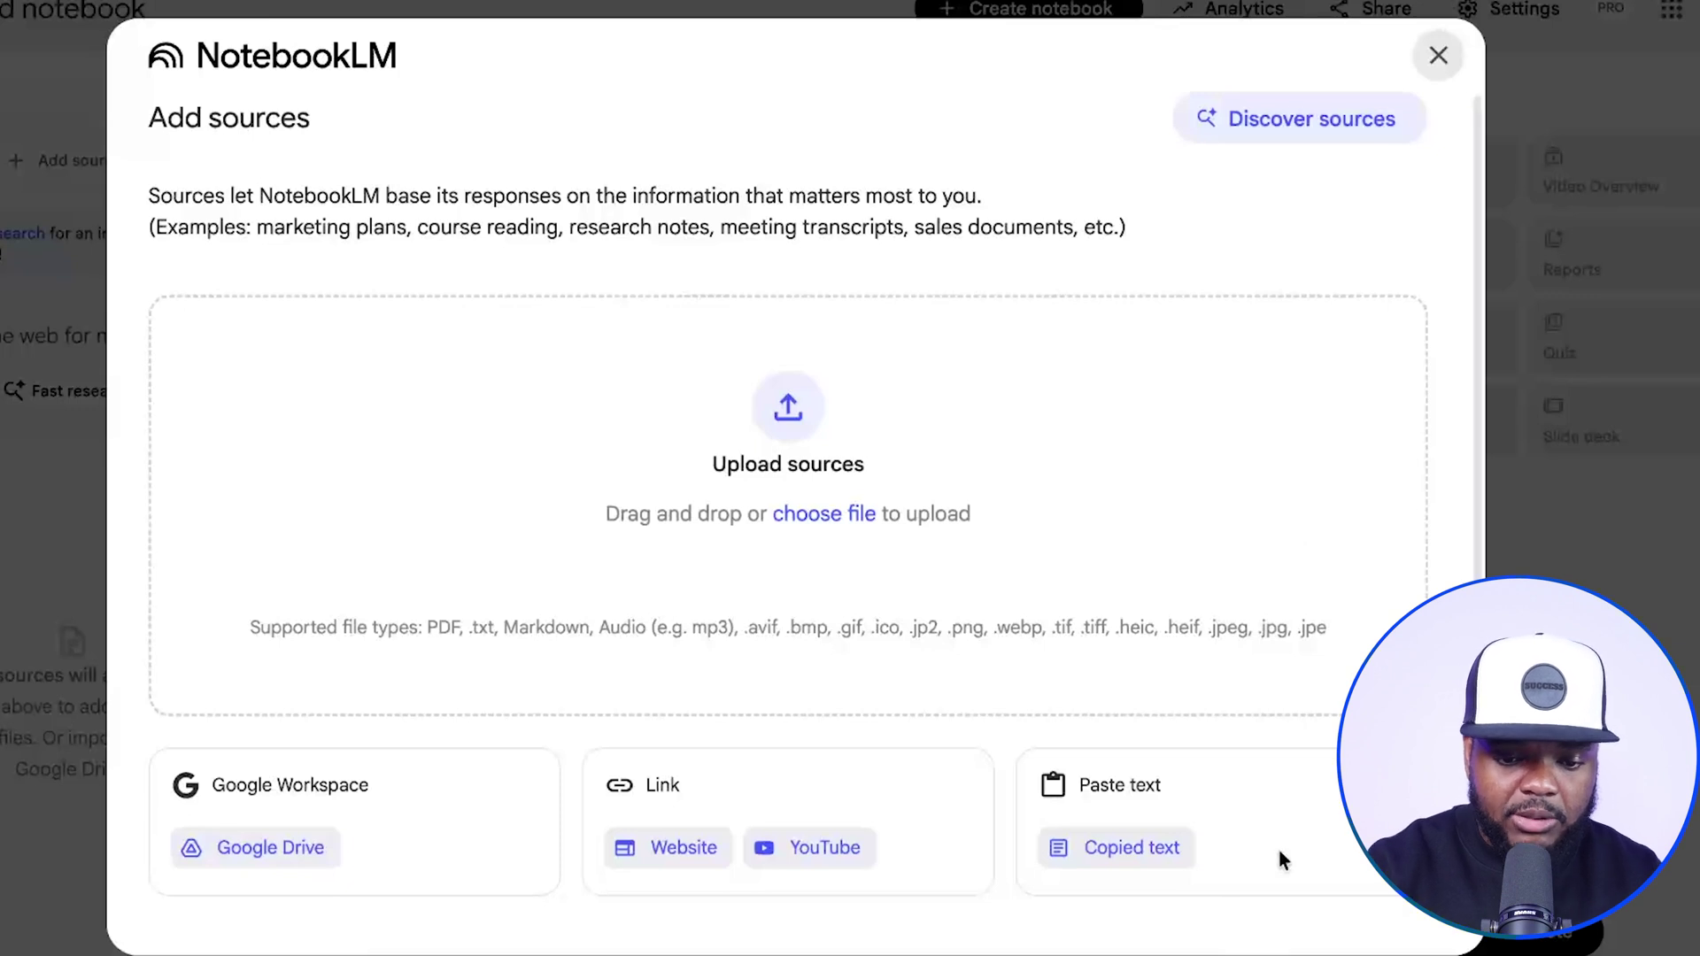
click(1117, 853)
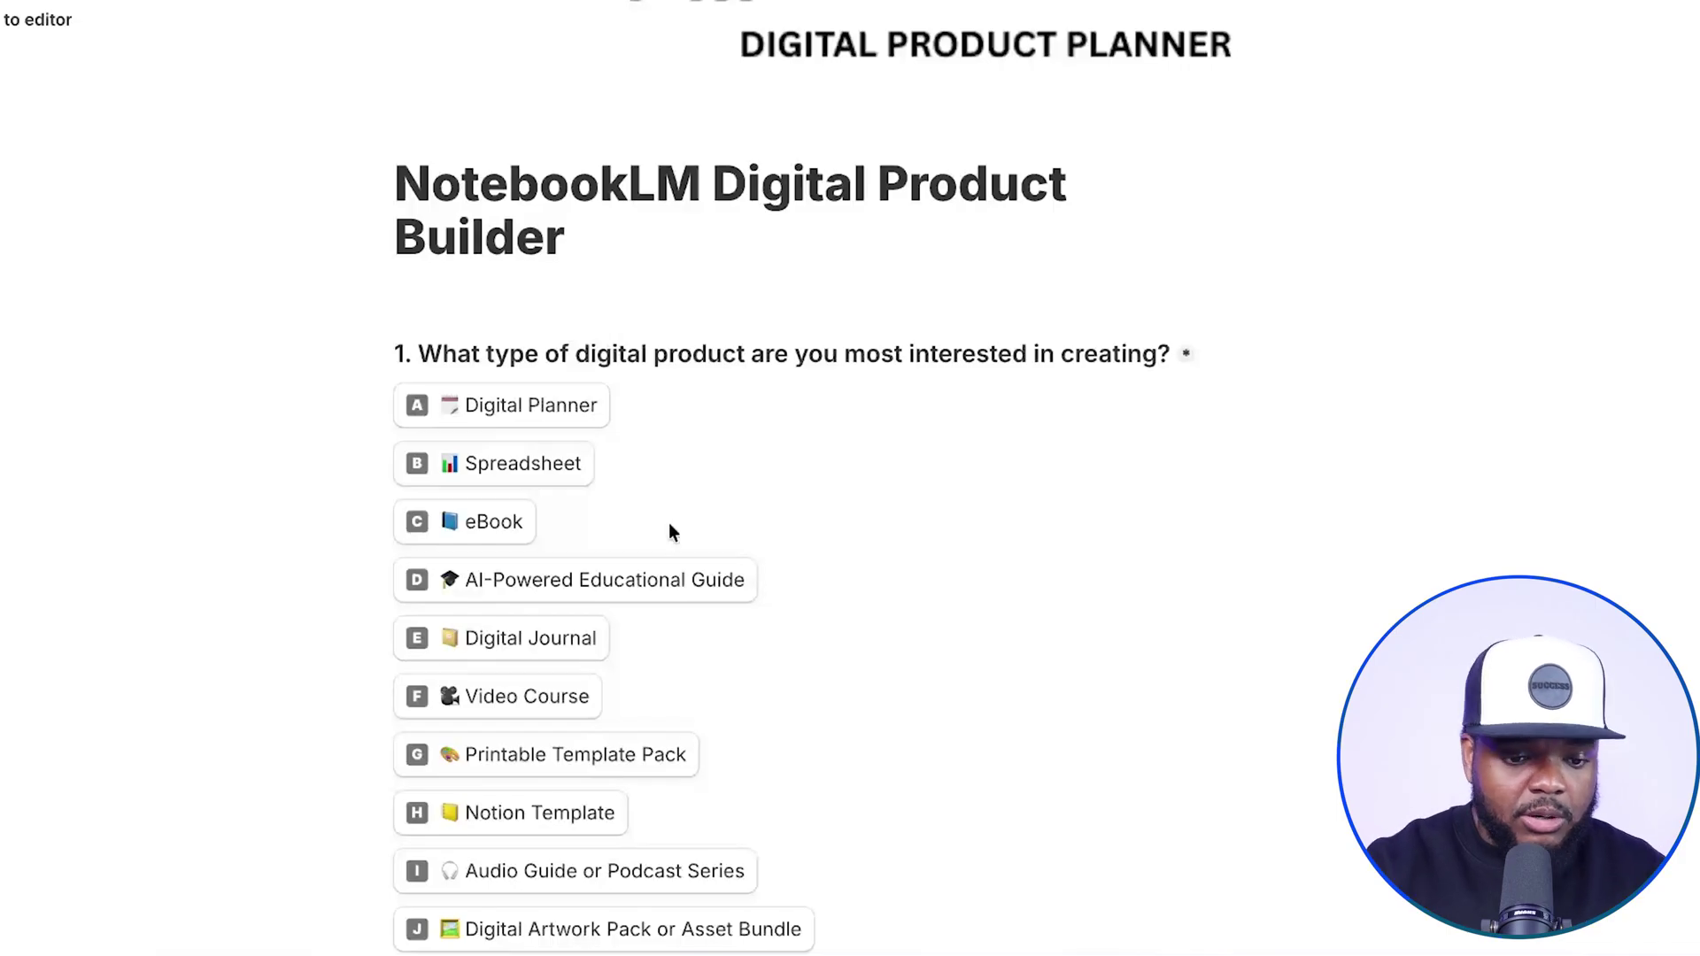
In the NotebookLM Digital Product Builder quiz, choose eBook as the digital product type and continue to the skill question.
scroll(843, 530, down, 3)
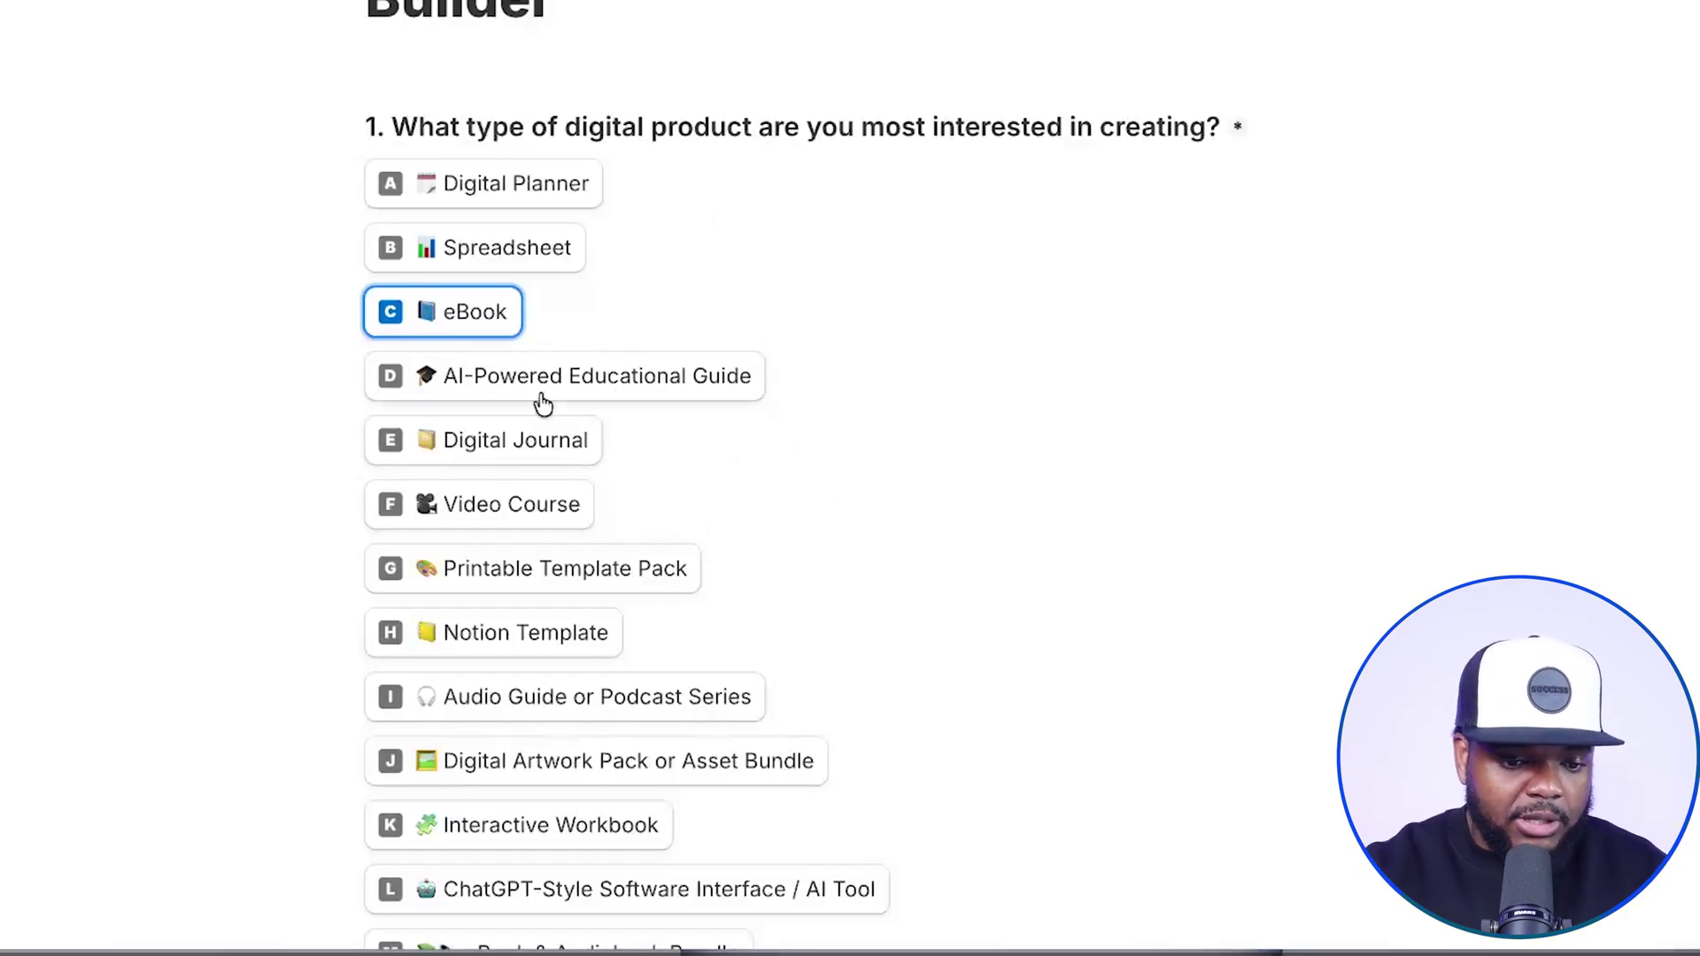
scroll(779, 585, down, 1)
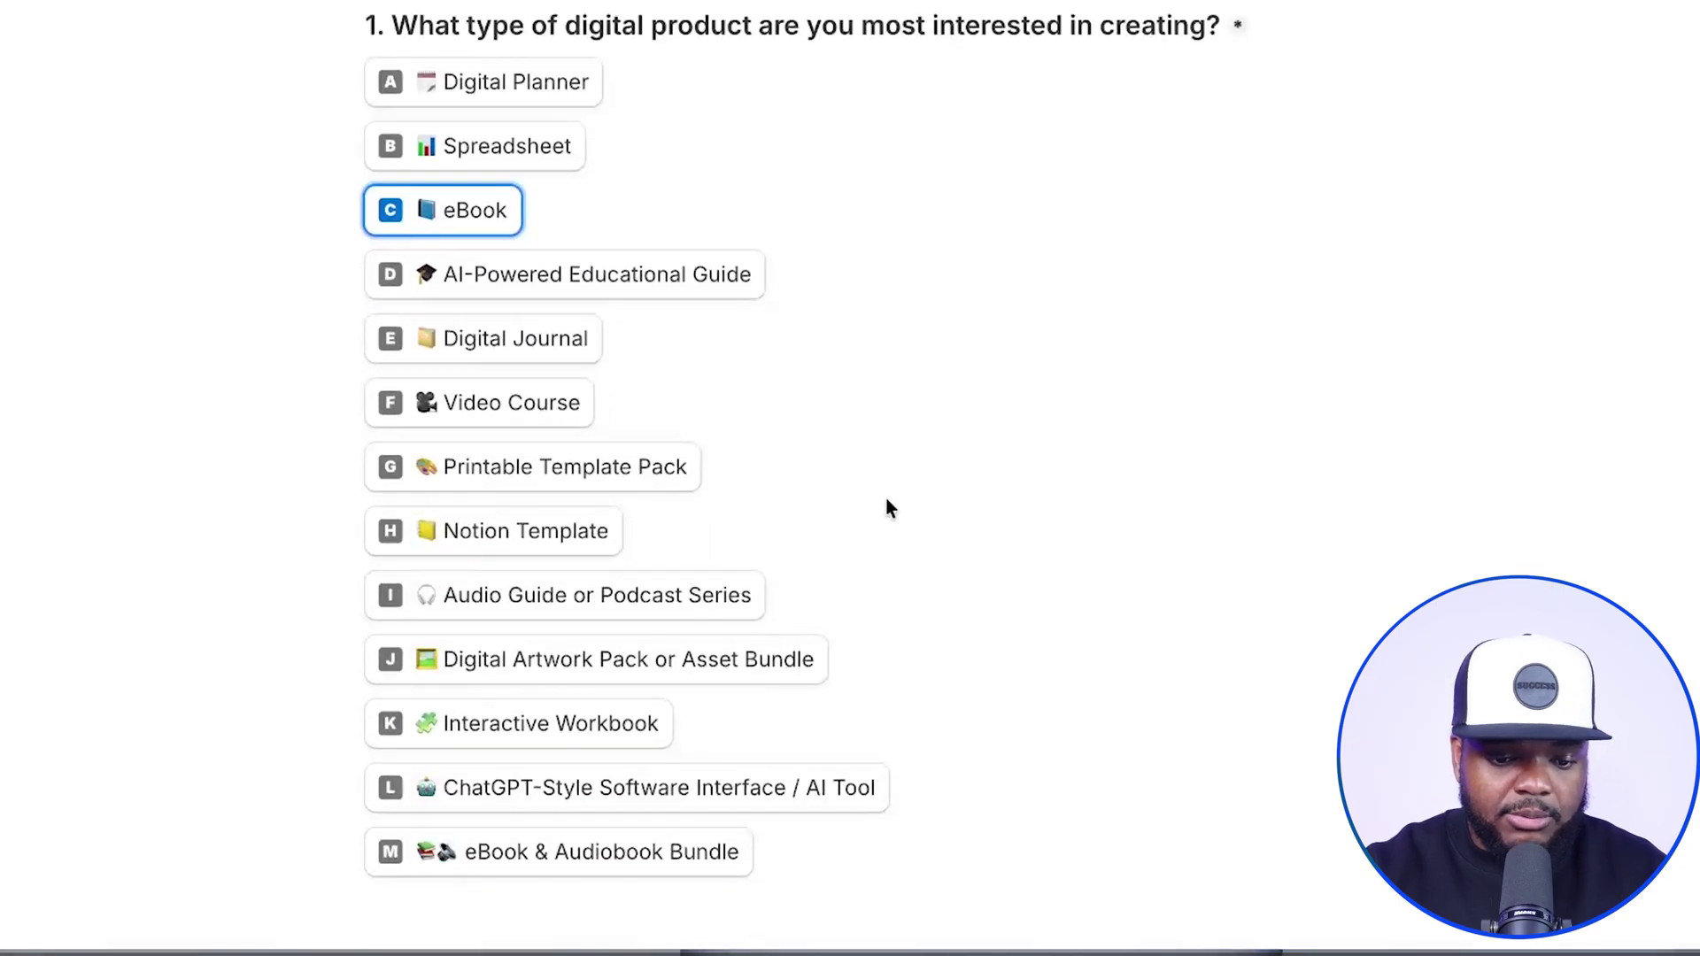
scroll(886, 500, down, 1)
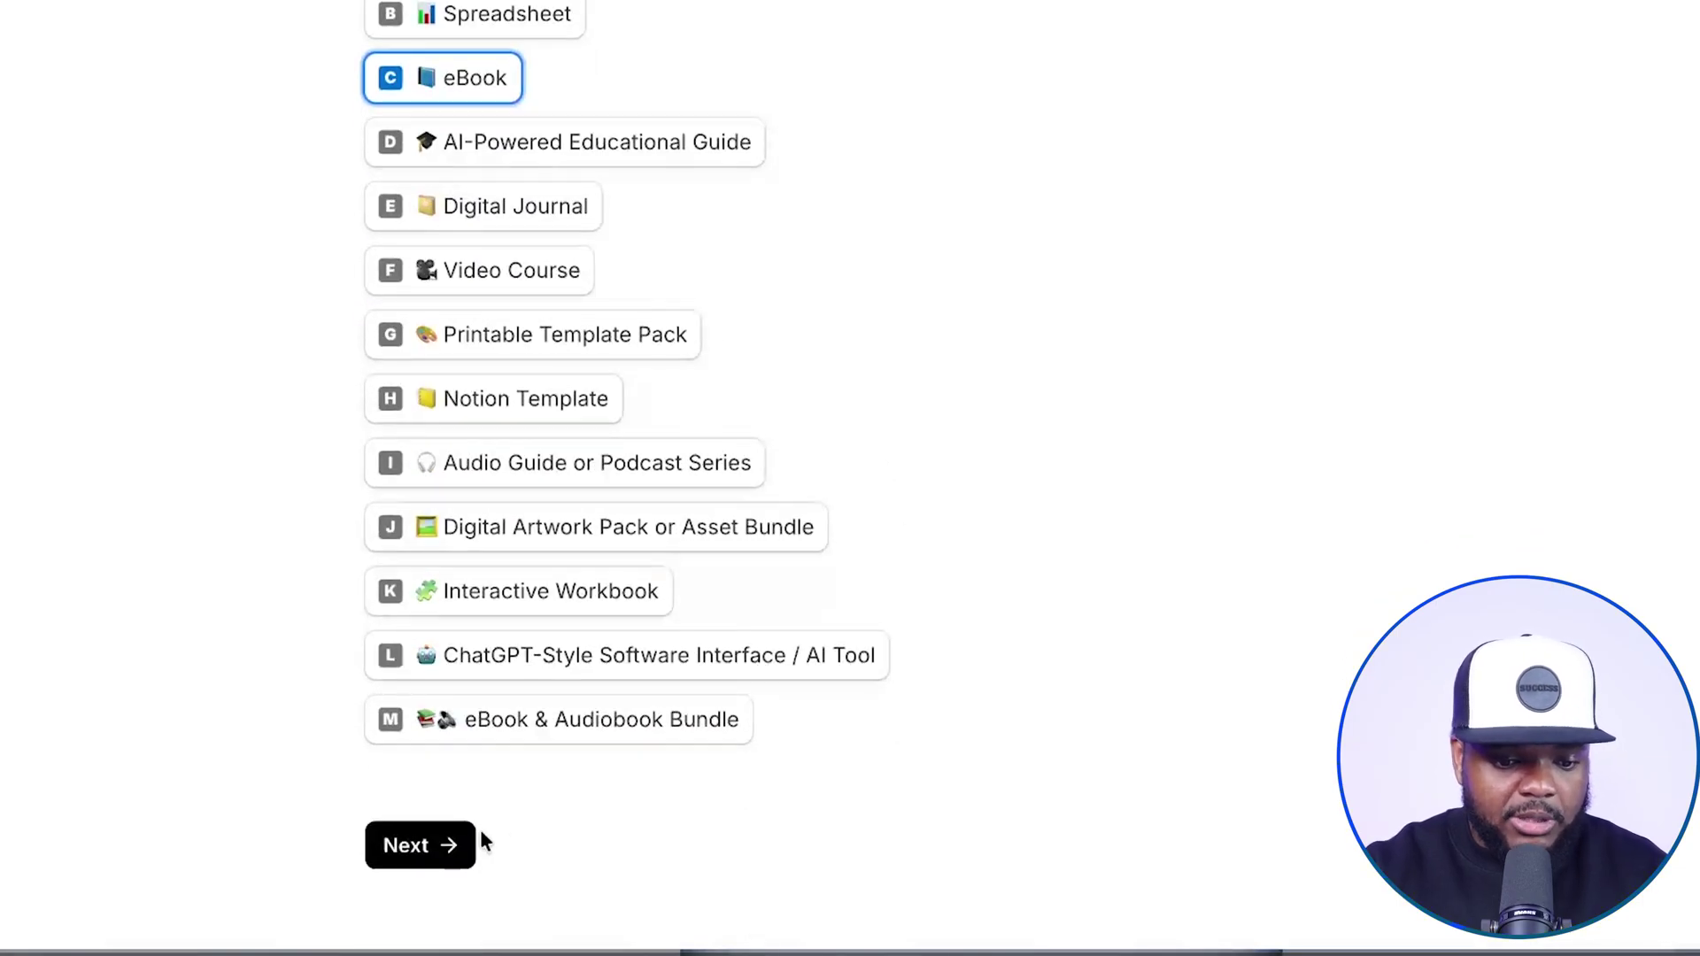
click(422, 852)
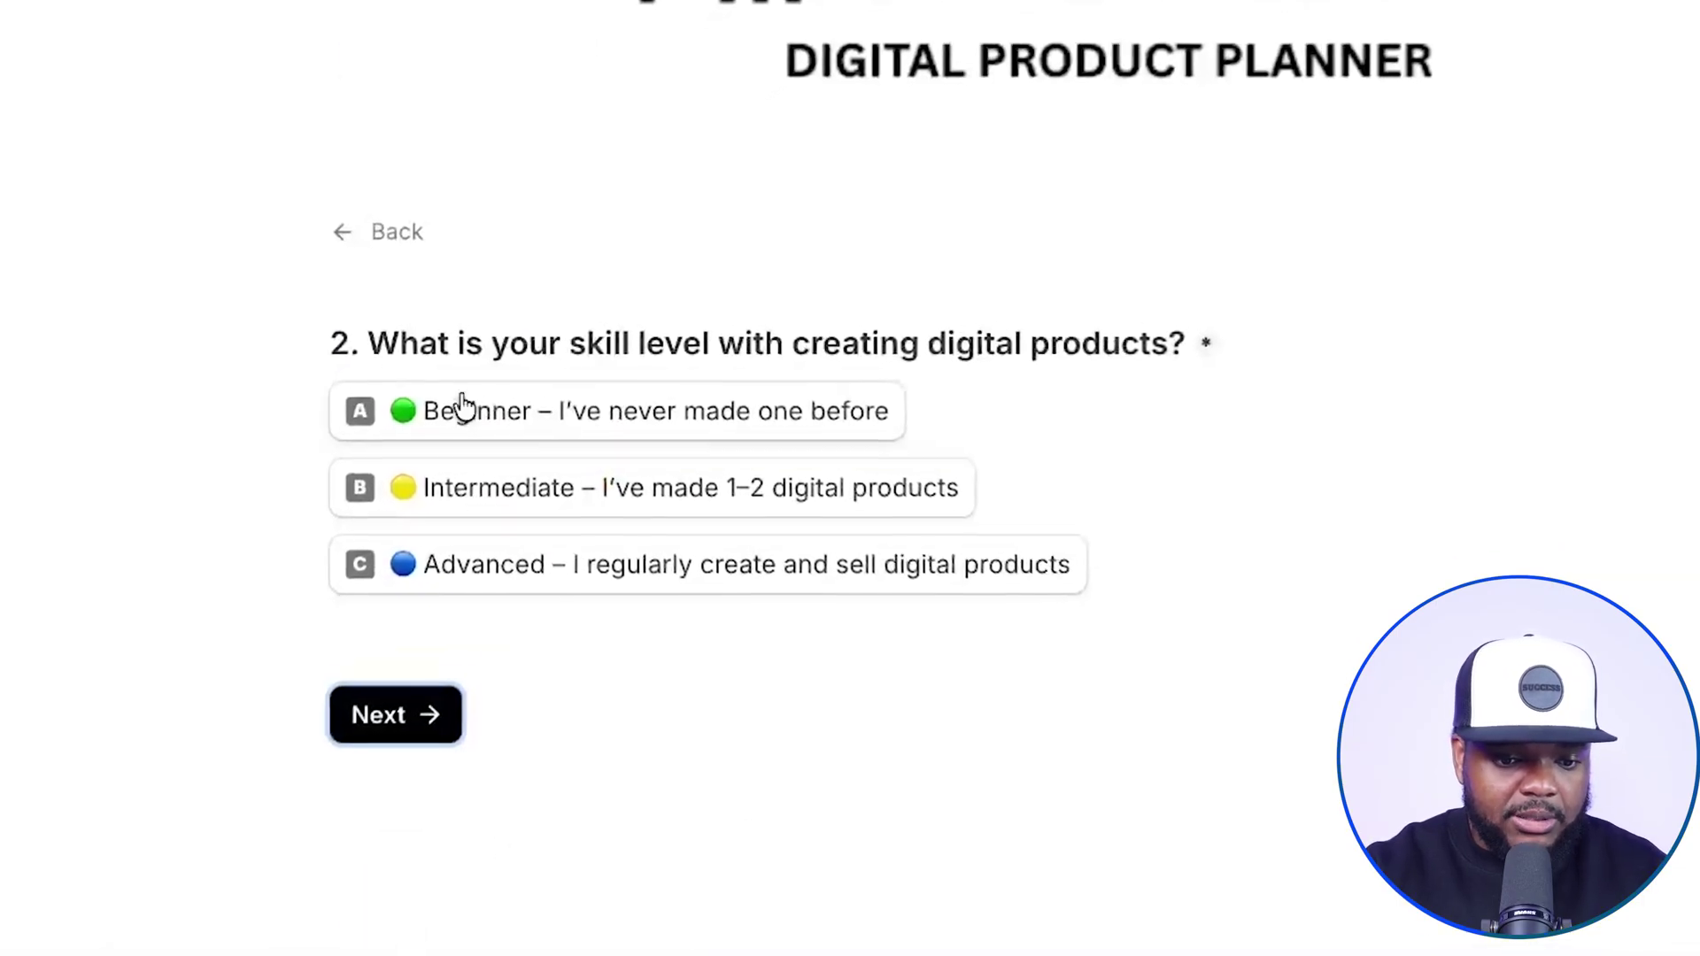
Answer the skill level as Beginner and the primary goal as Generate Income (Sell it), continuing to the niche question.
click(477, 420)
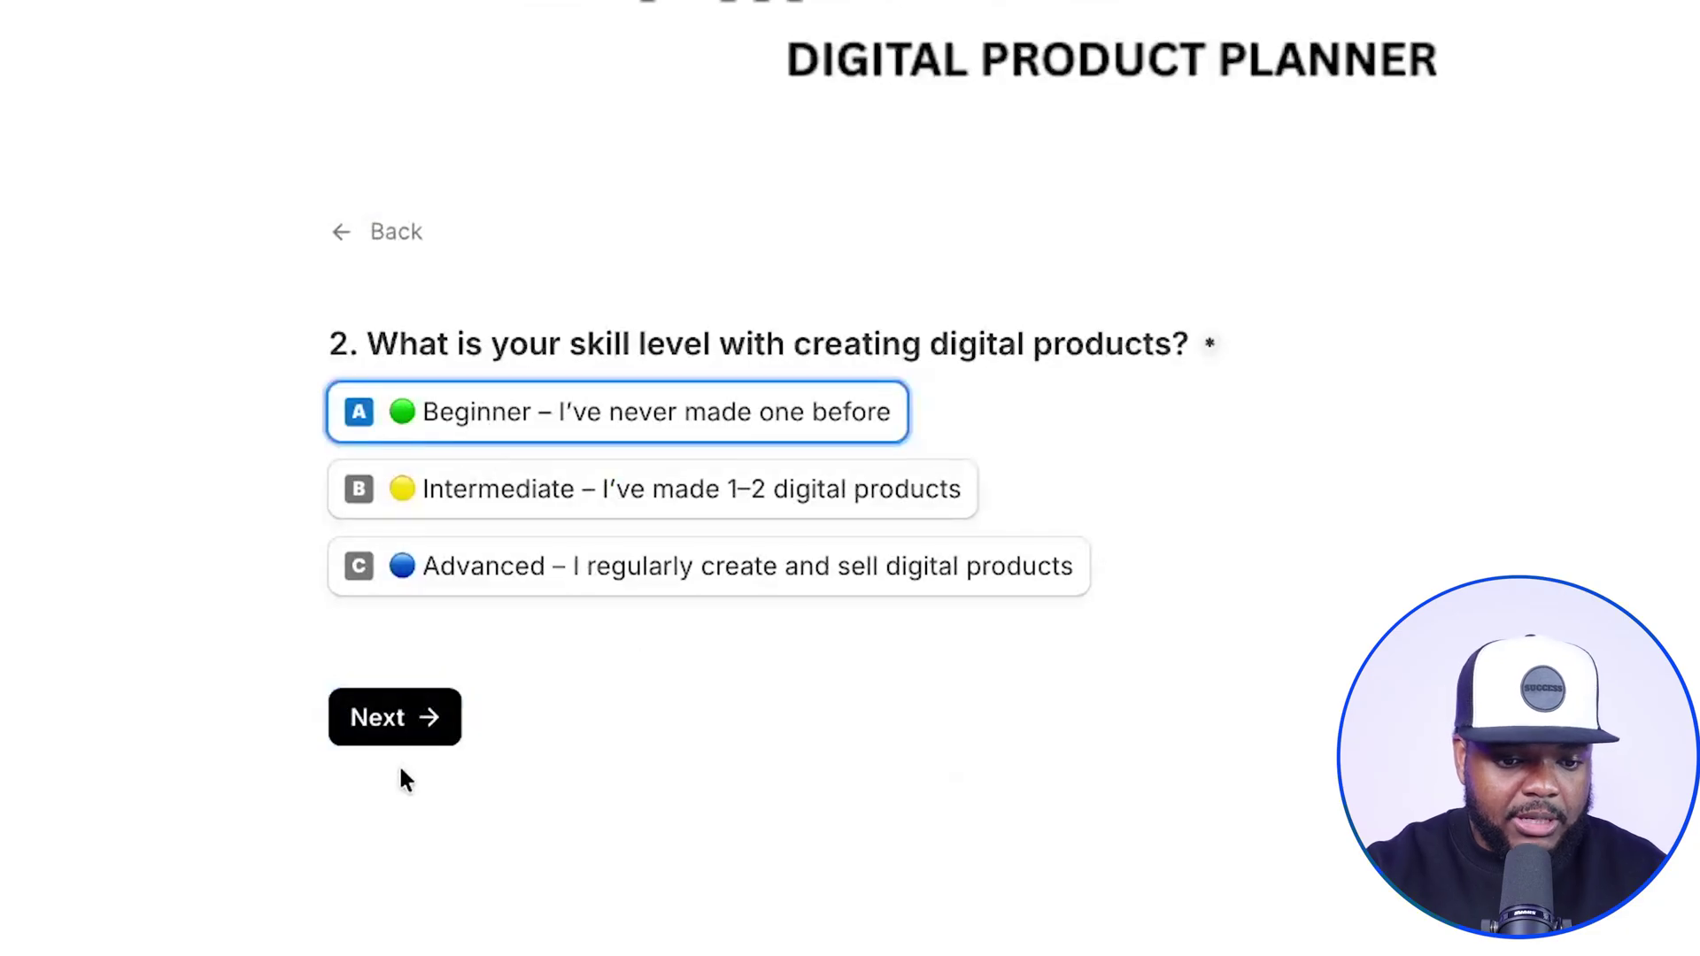
click(391, 731)
click(505, 434)
click(370, 602)
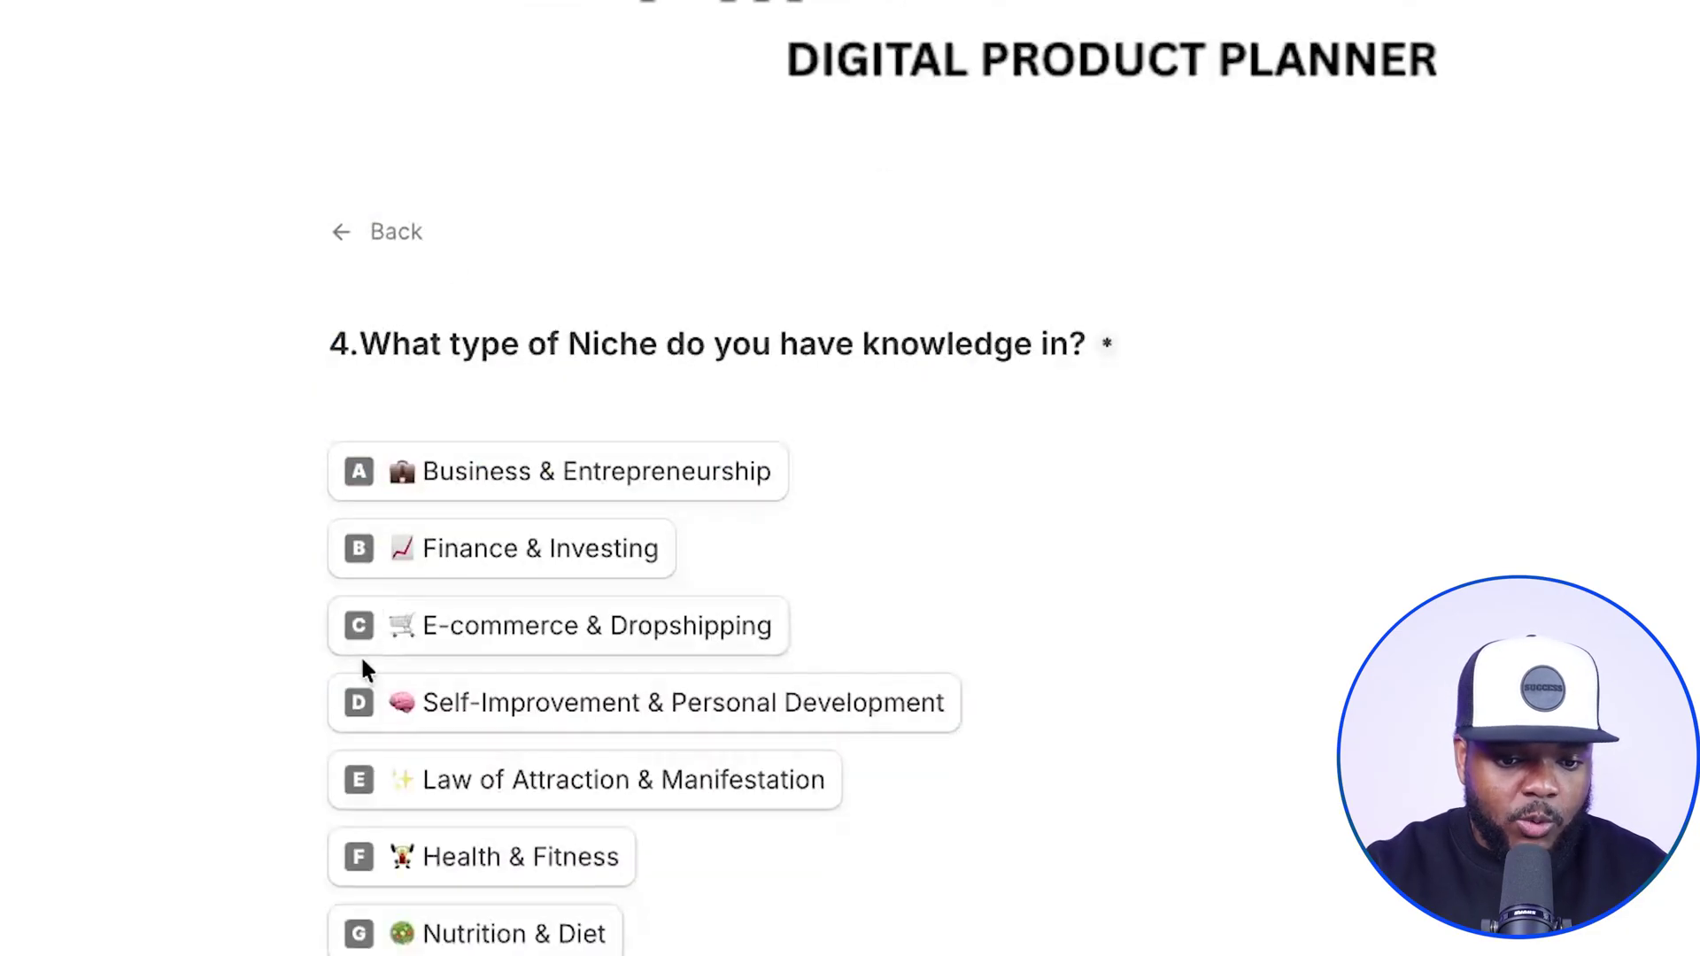
Choose Accounting & Bookkeeping as the niche and continue to the selling question.
scroll(1116, 391, down, 2)
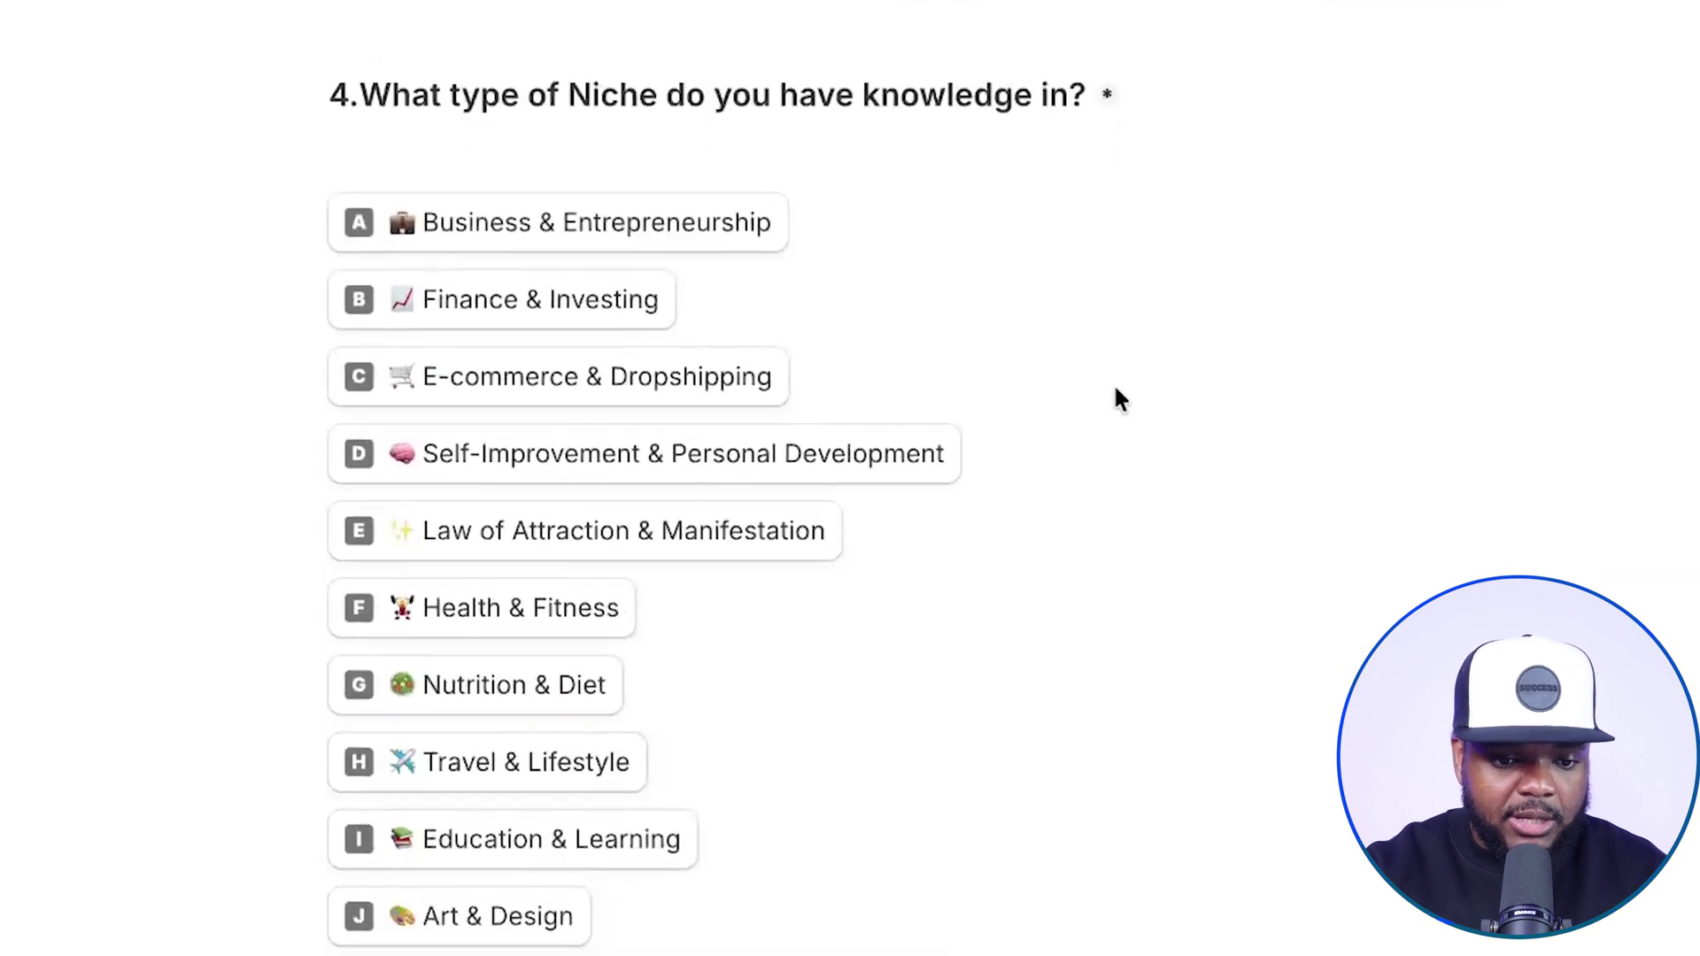
scroll(1196, 251, down, 2)
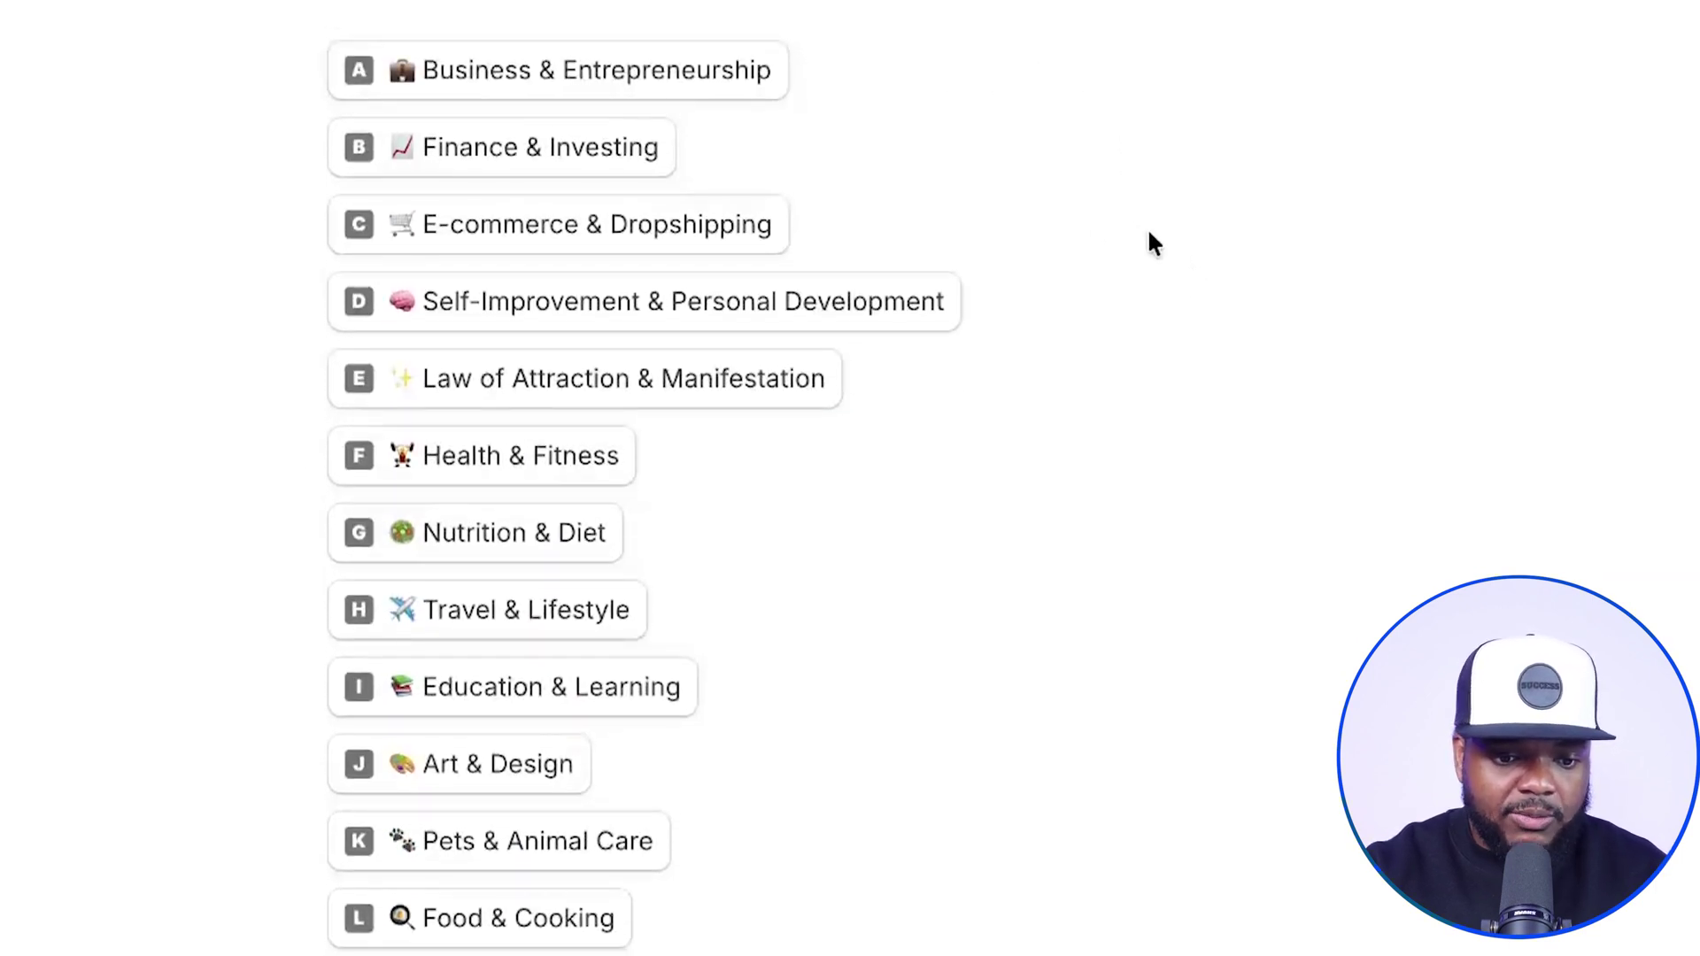
scroll(1063, 306, down, 1)
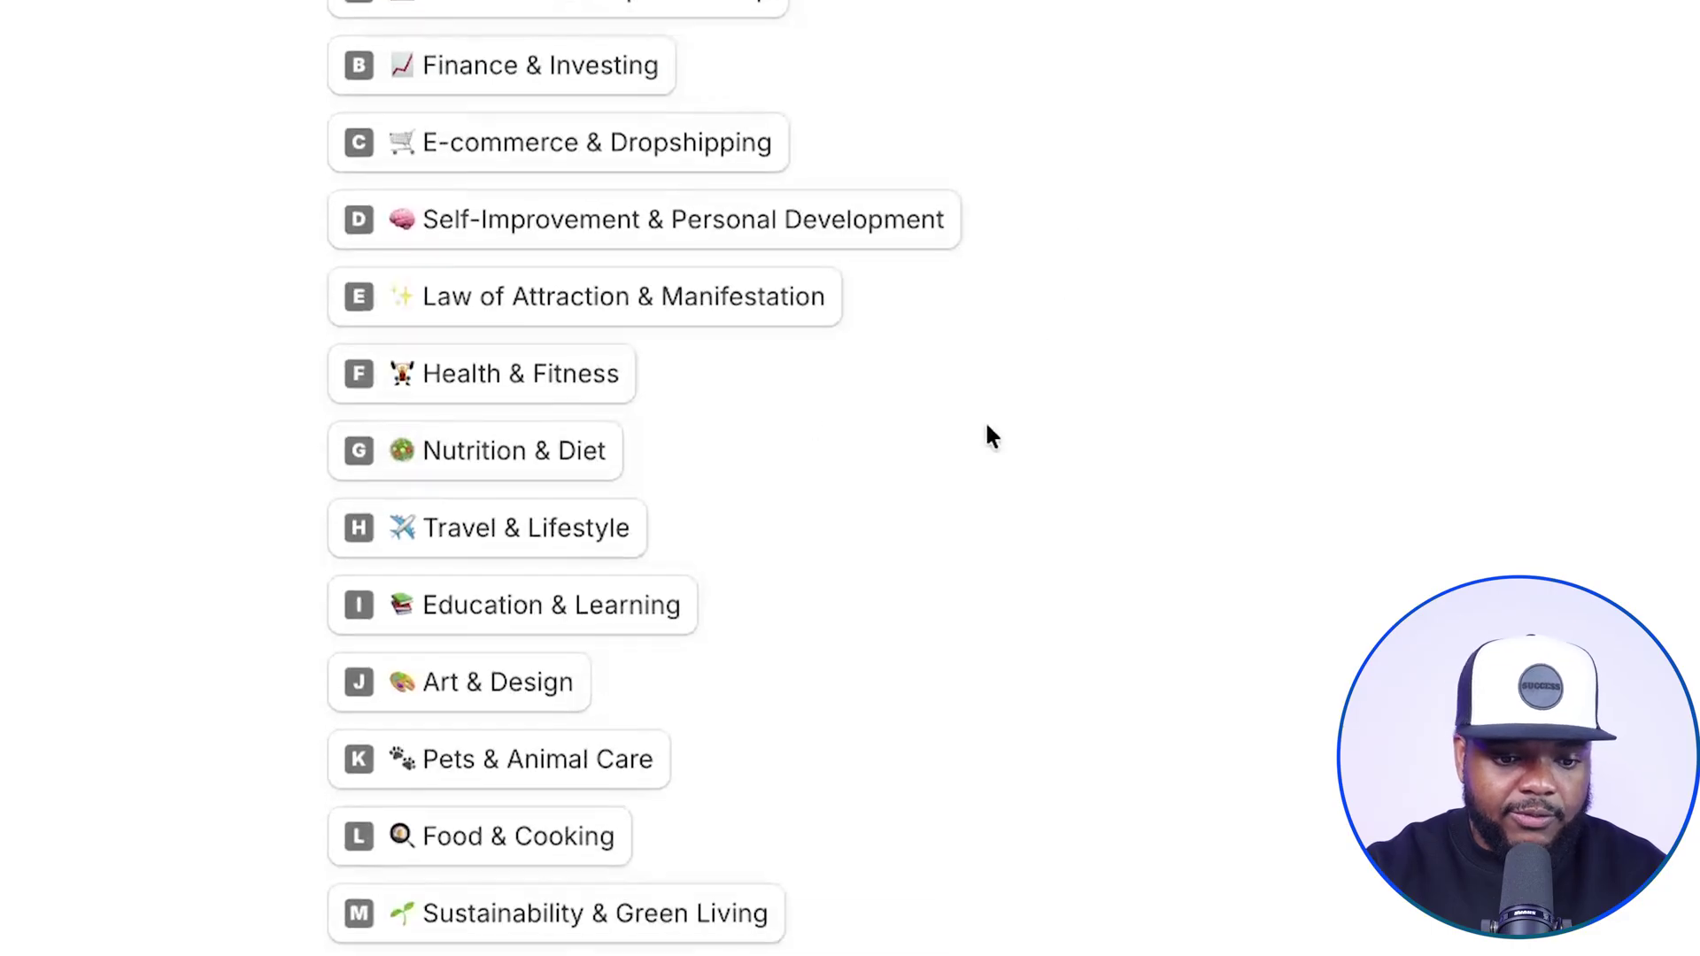
scroll(986, 419, down, 3)
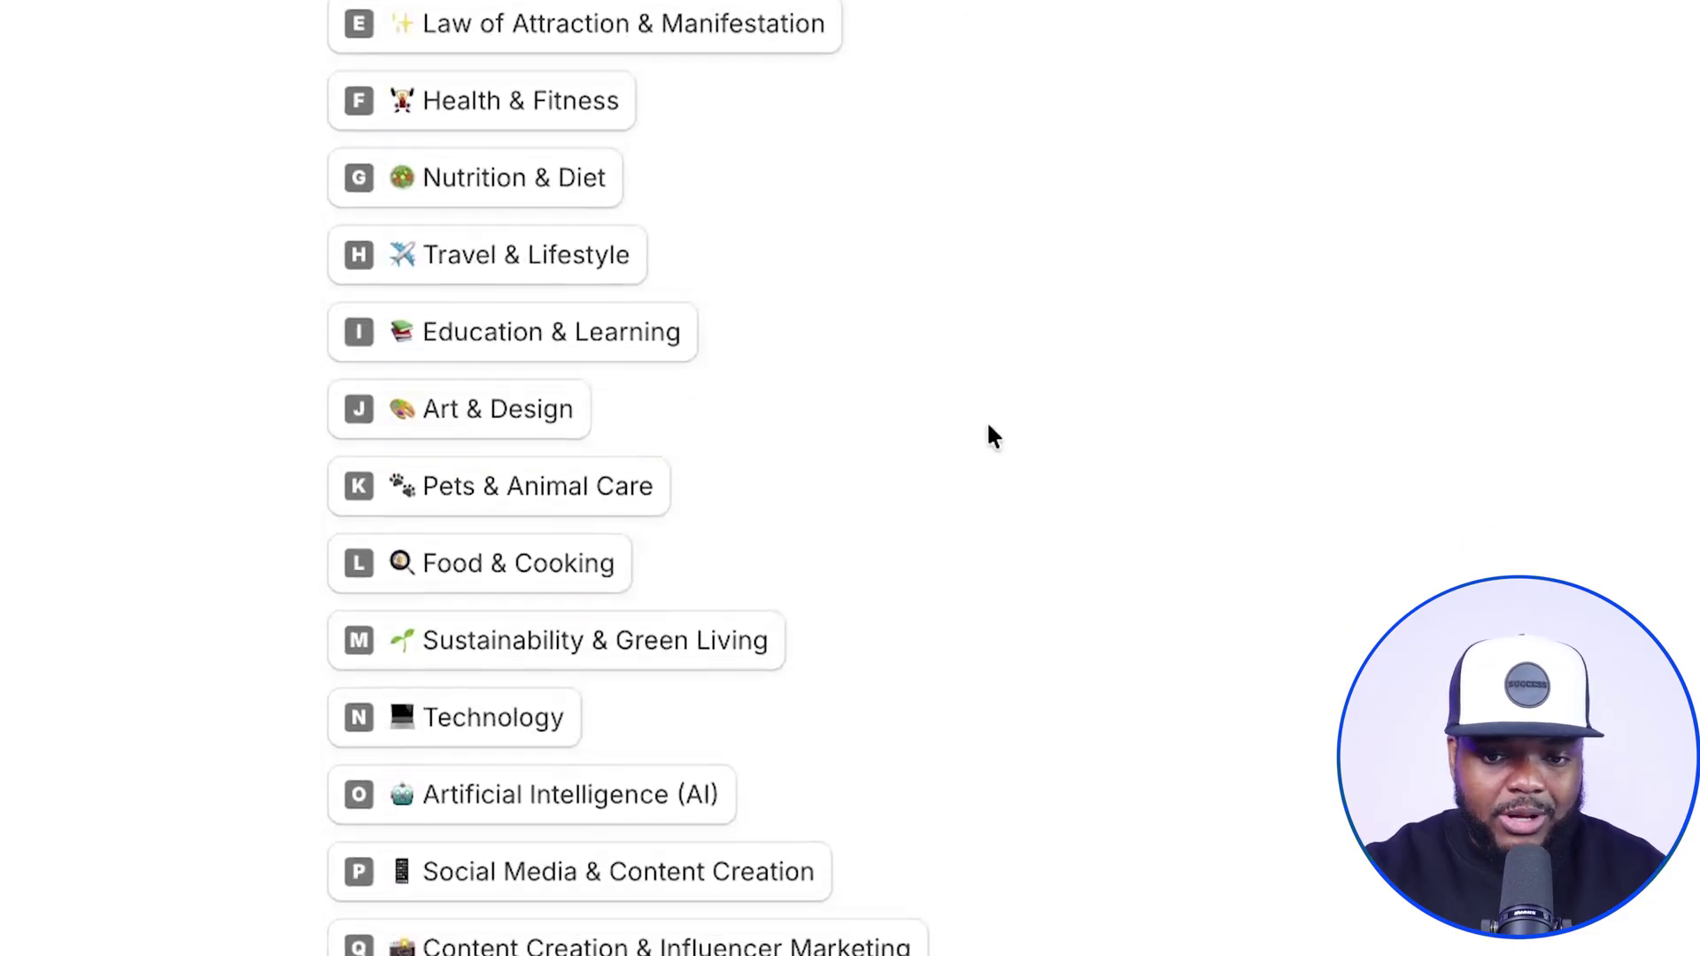
scroll(988, 427, down, 1)
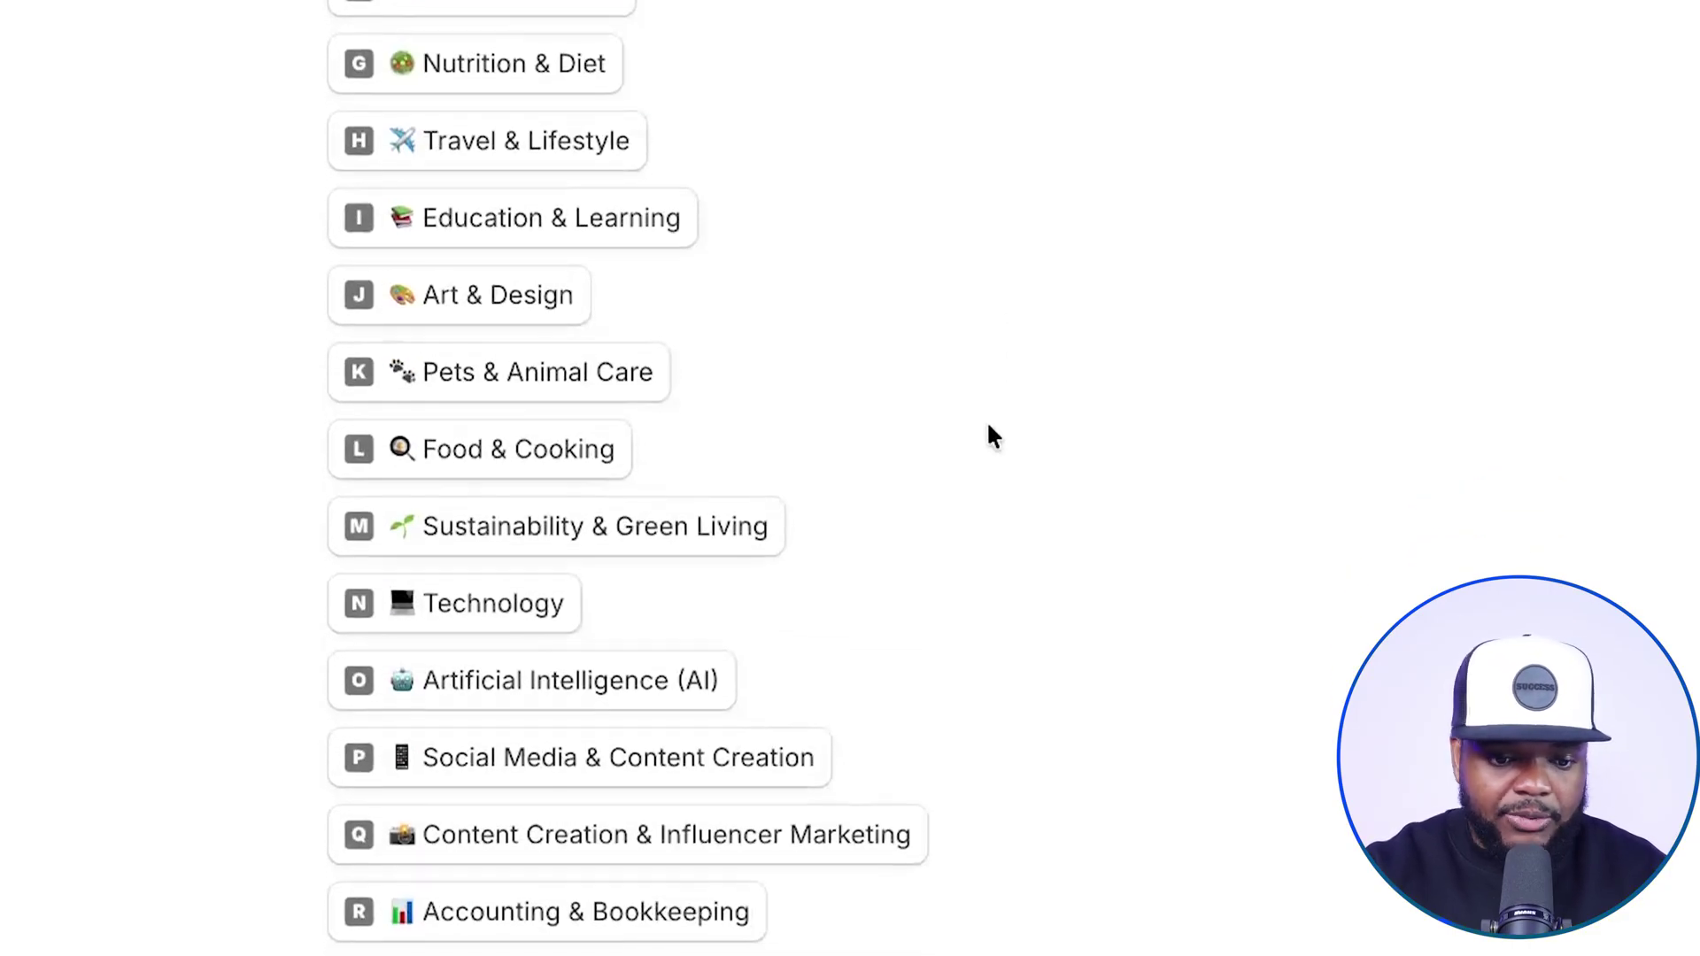
scroll(637, 368, down, 1)
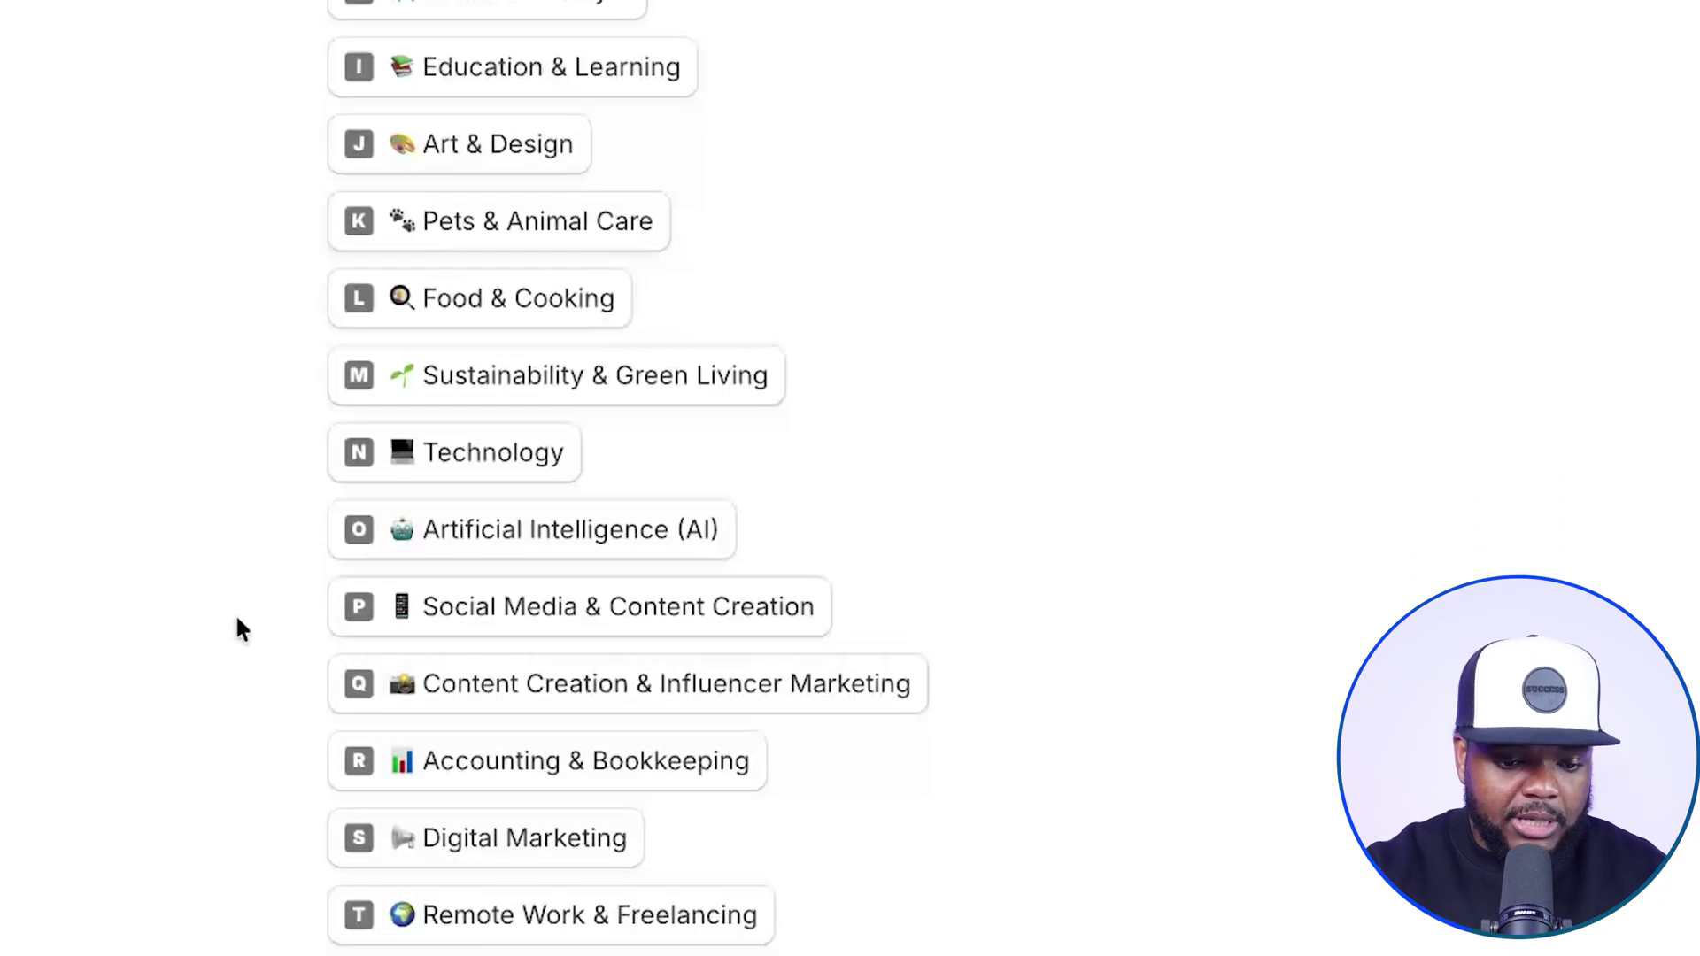
click(511, 786)
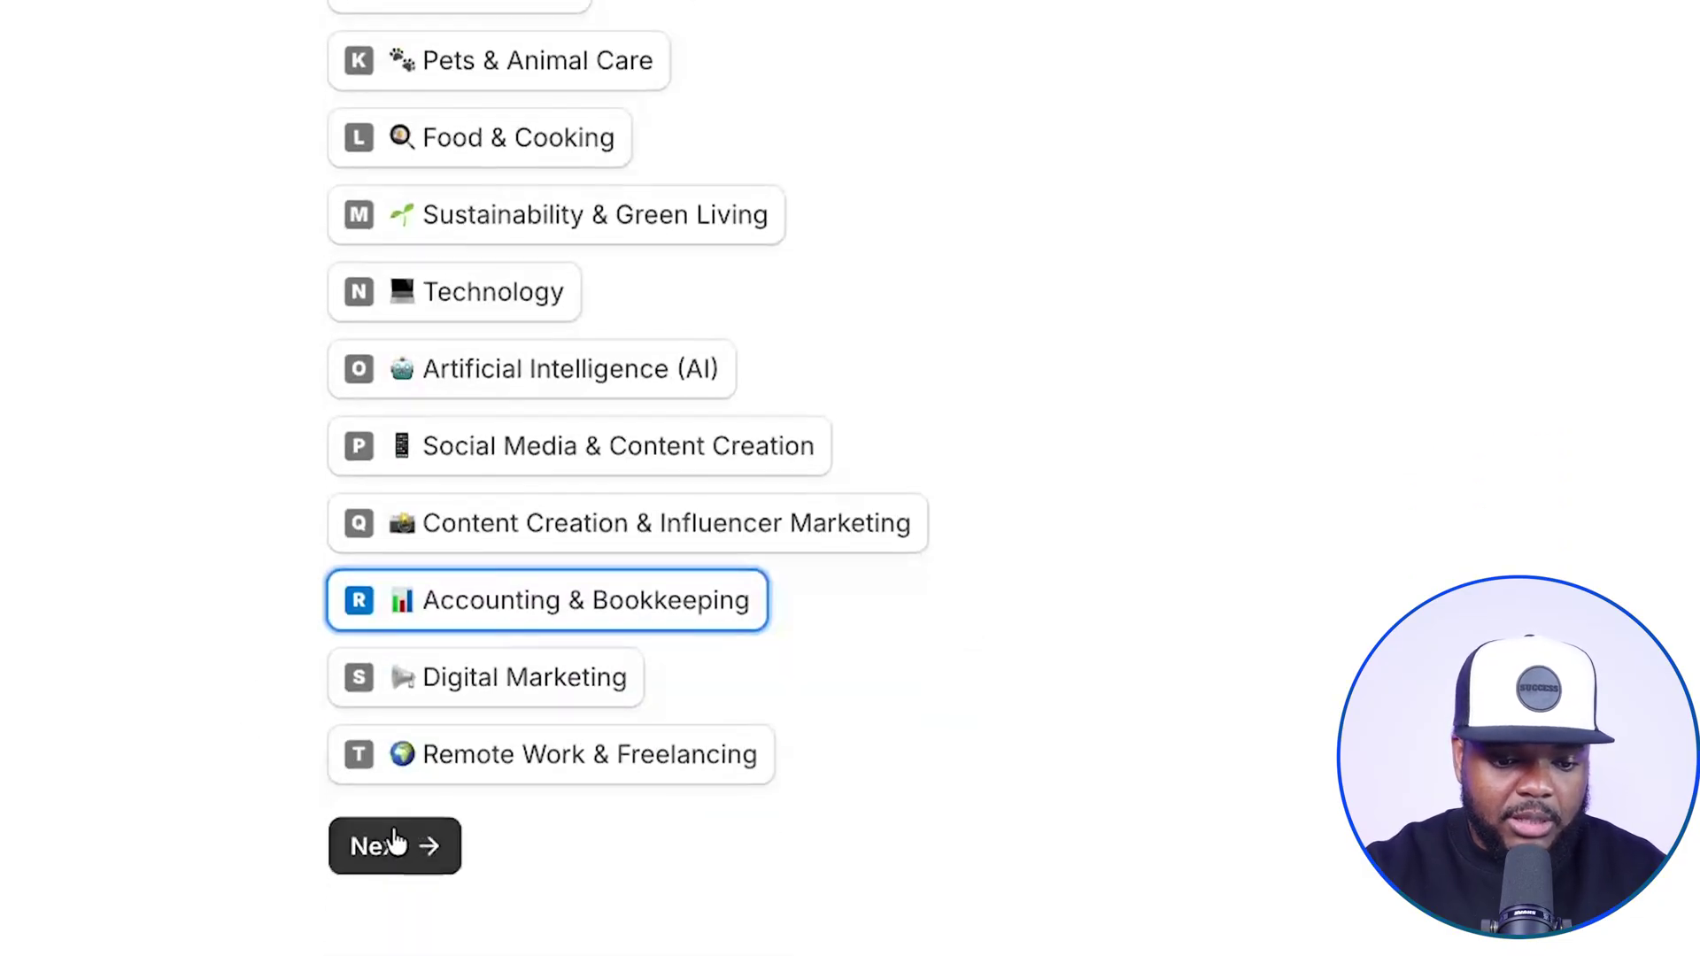
click(389, 848)
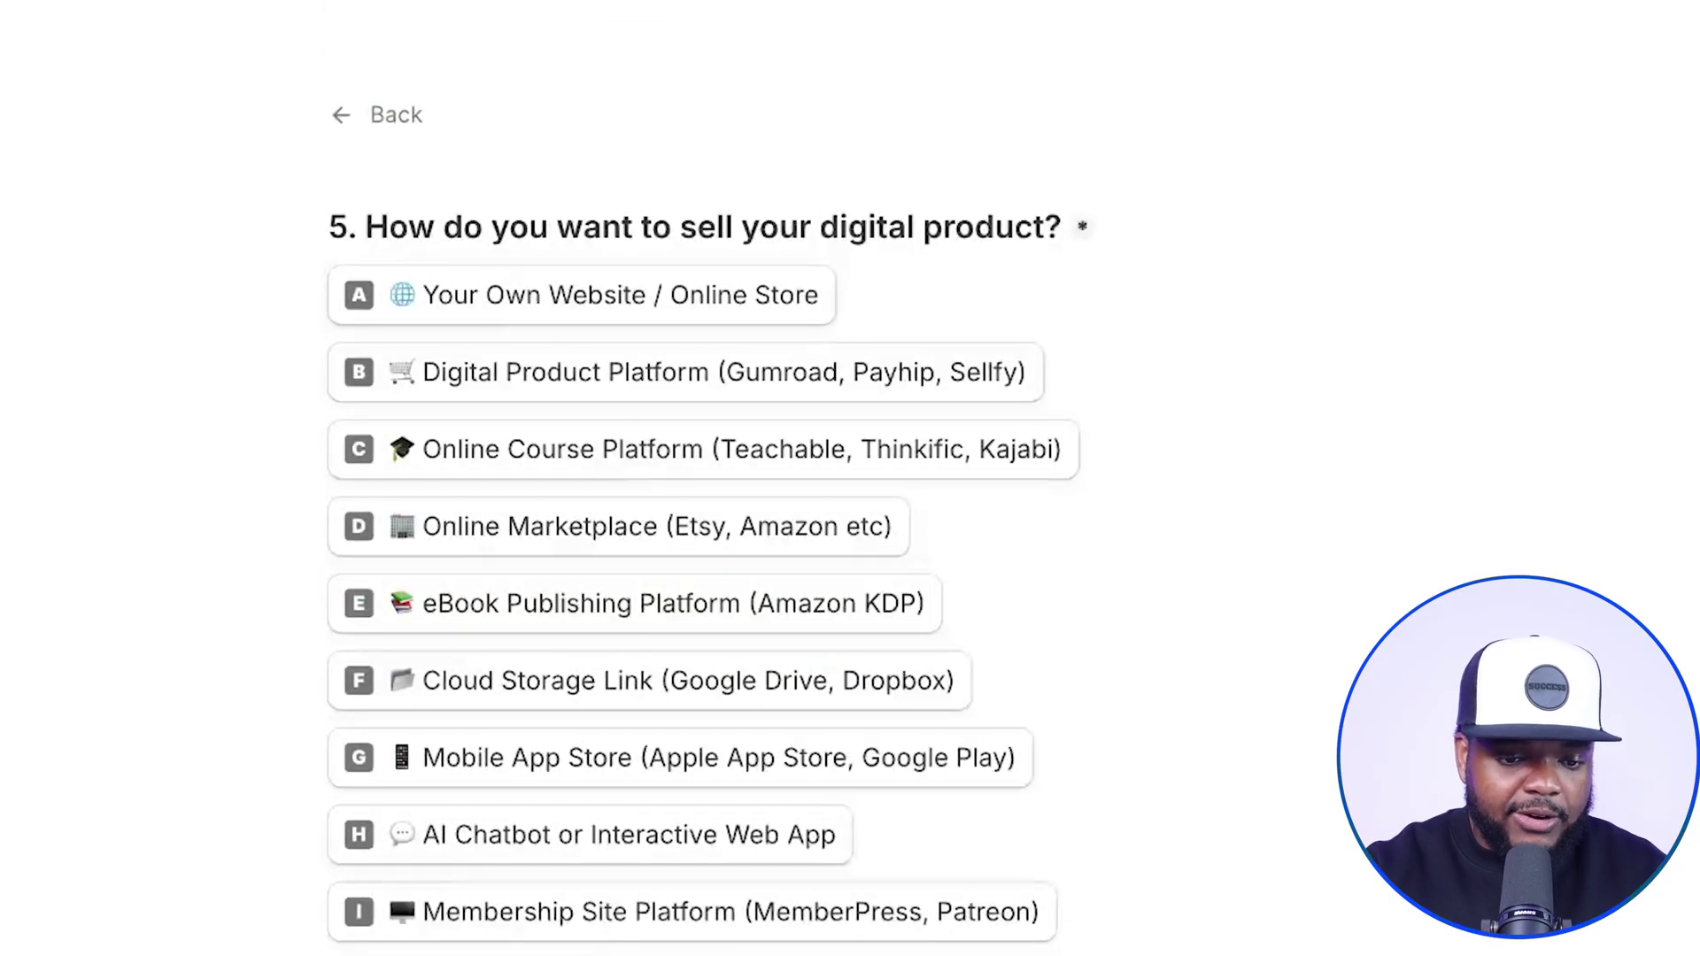
Choose Your Own Website / Online Store for selling and Professional & Clean as the product style, continuing to the promotion question.
click(528, 306)
scroll(943, 368, down, 3)
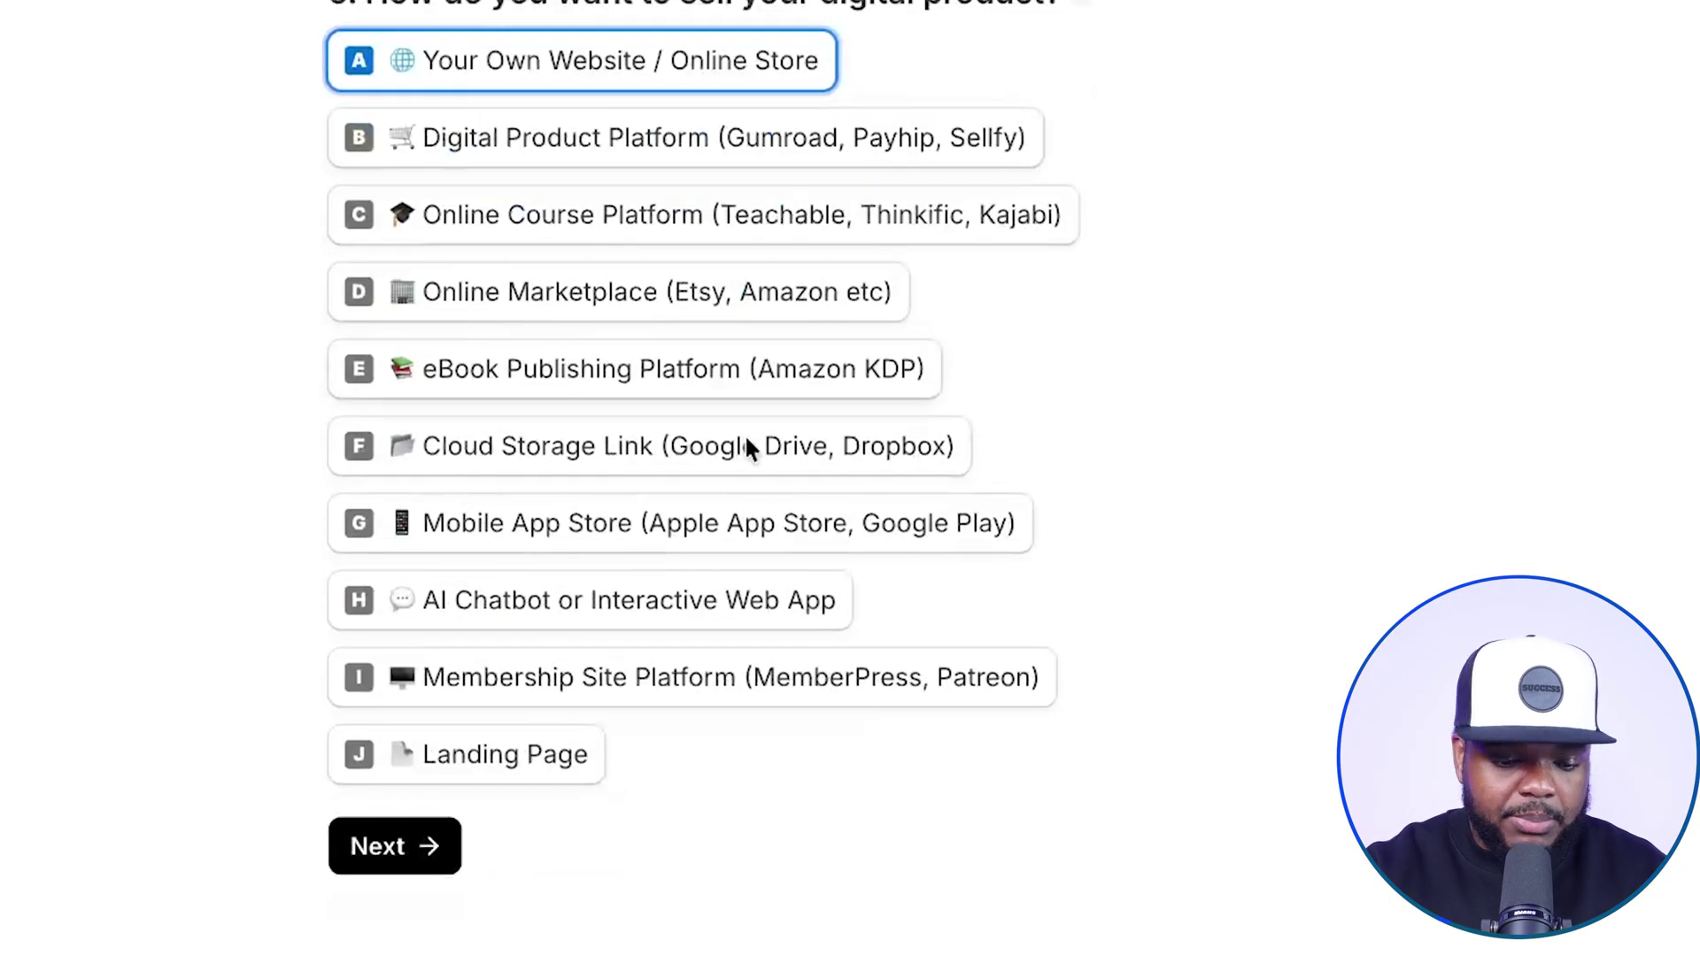
click(390, 841)
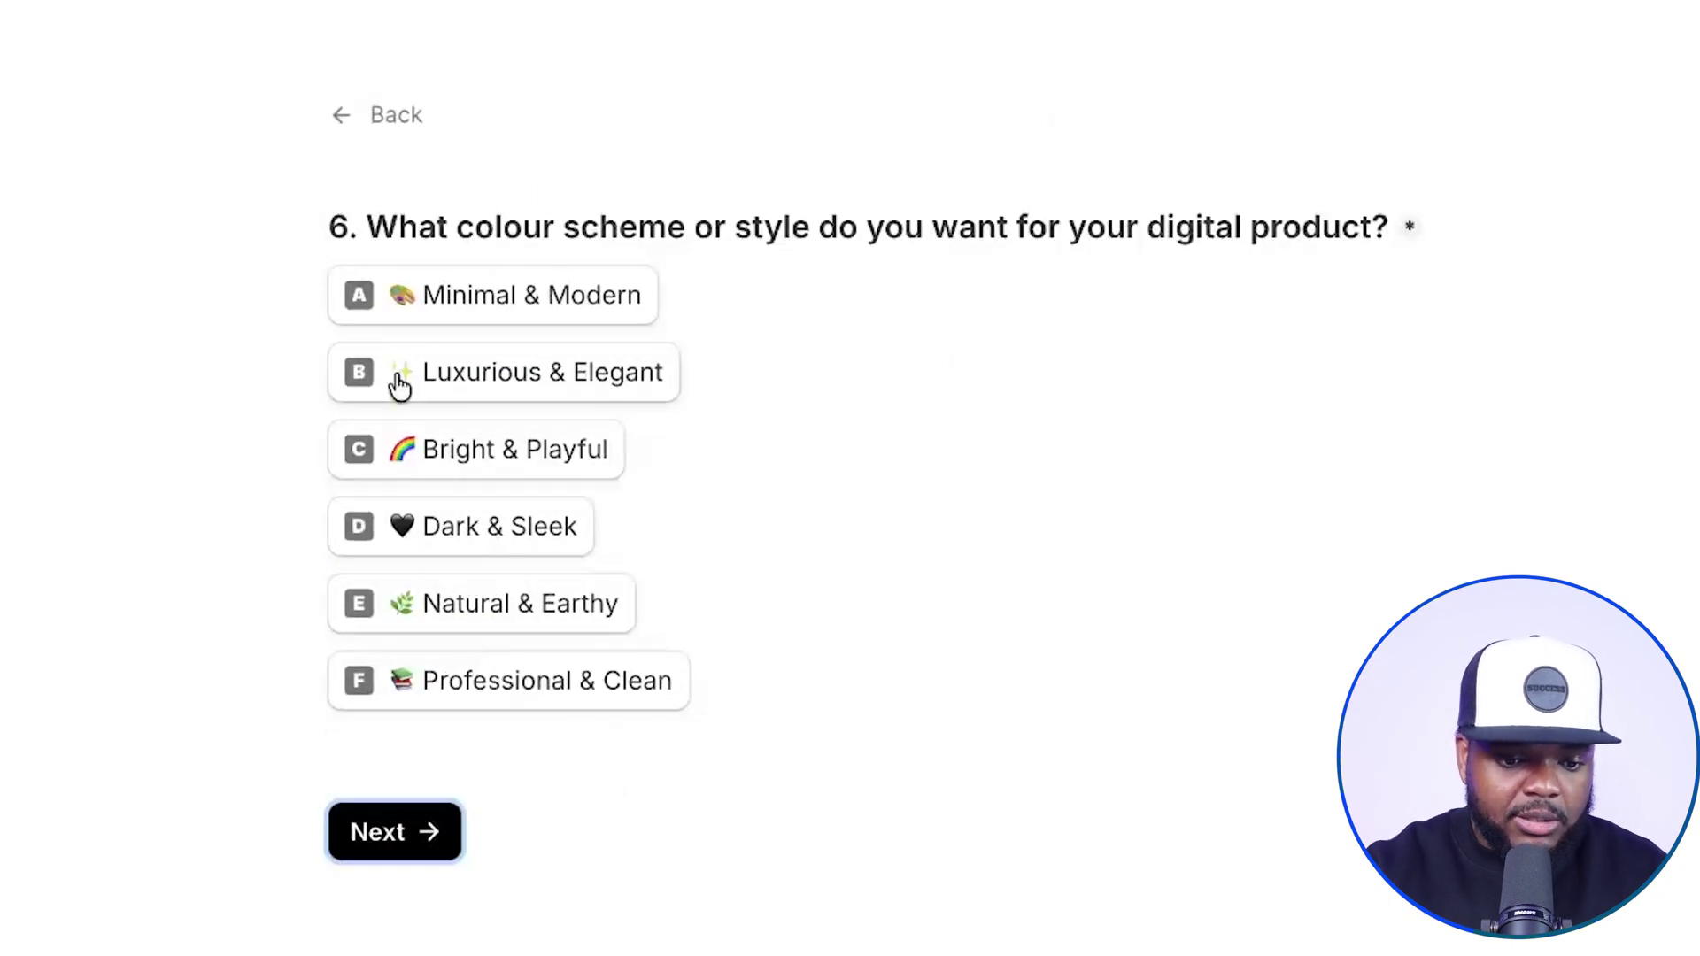
click(448, 678)
click(381, 832)
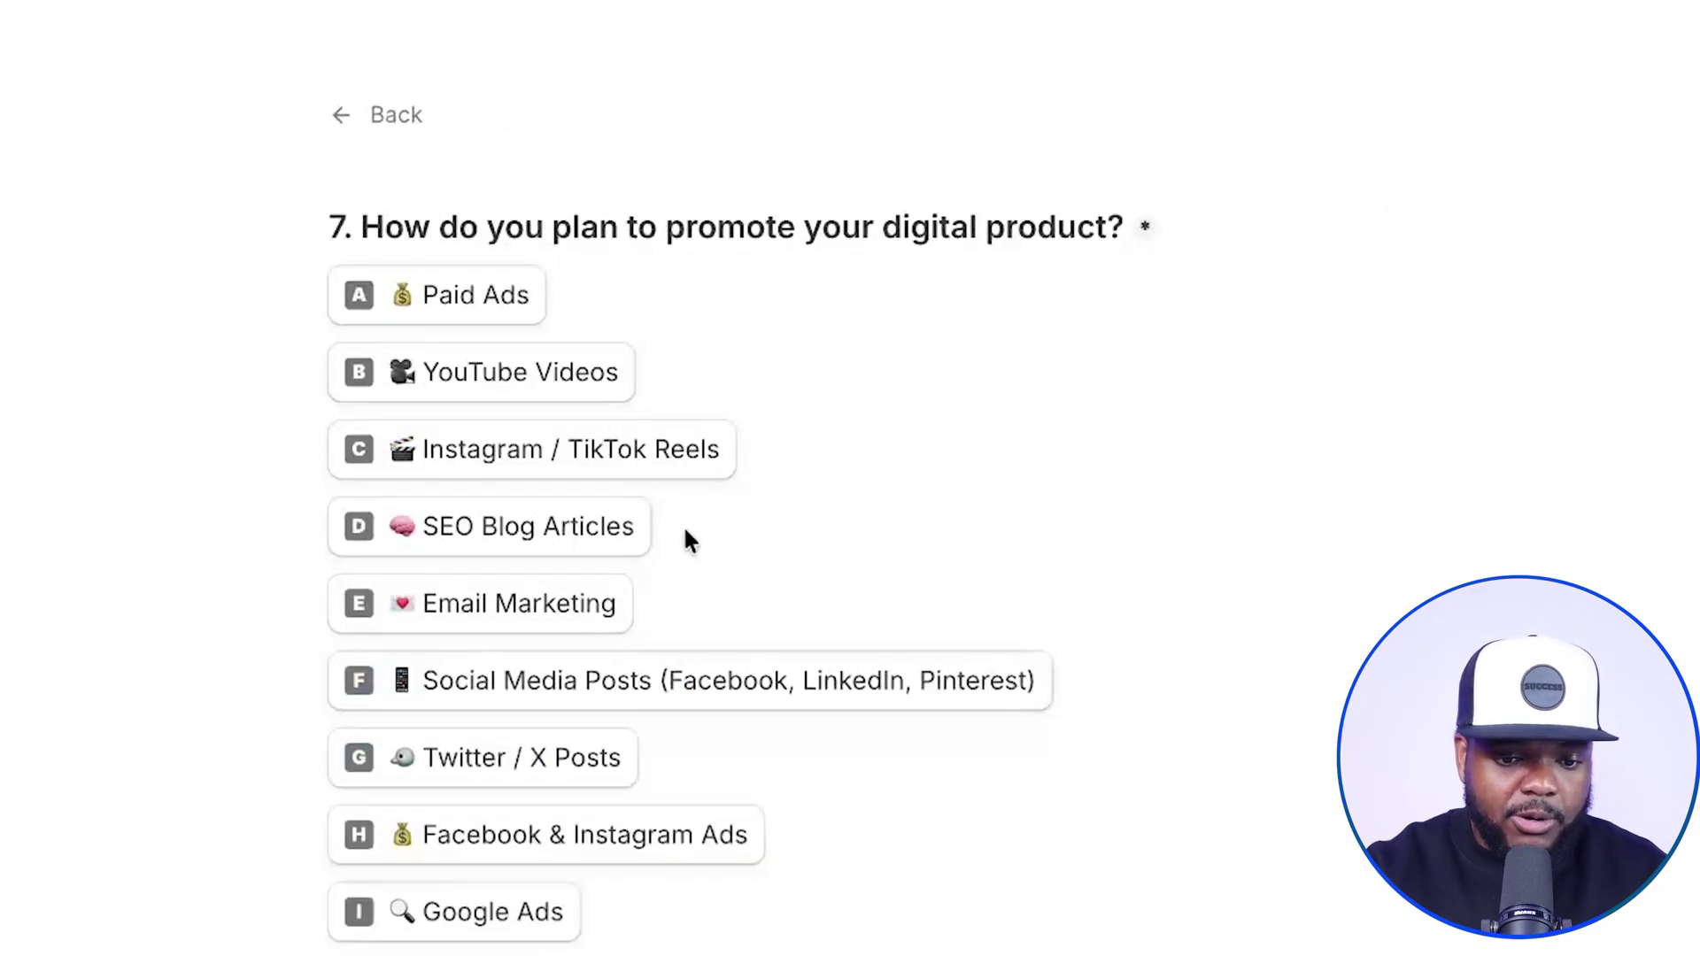
Choose Email Marketing as the promotion method and submit the quiz.
scroll(419, 405, down, 2)
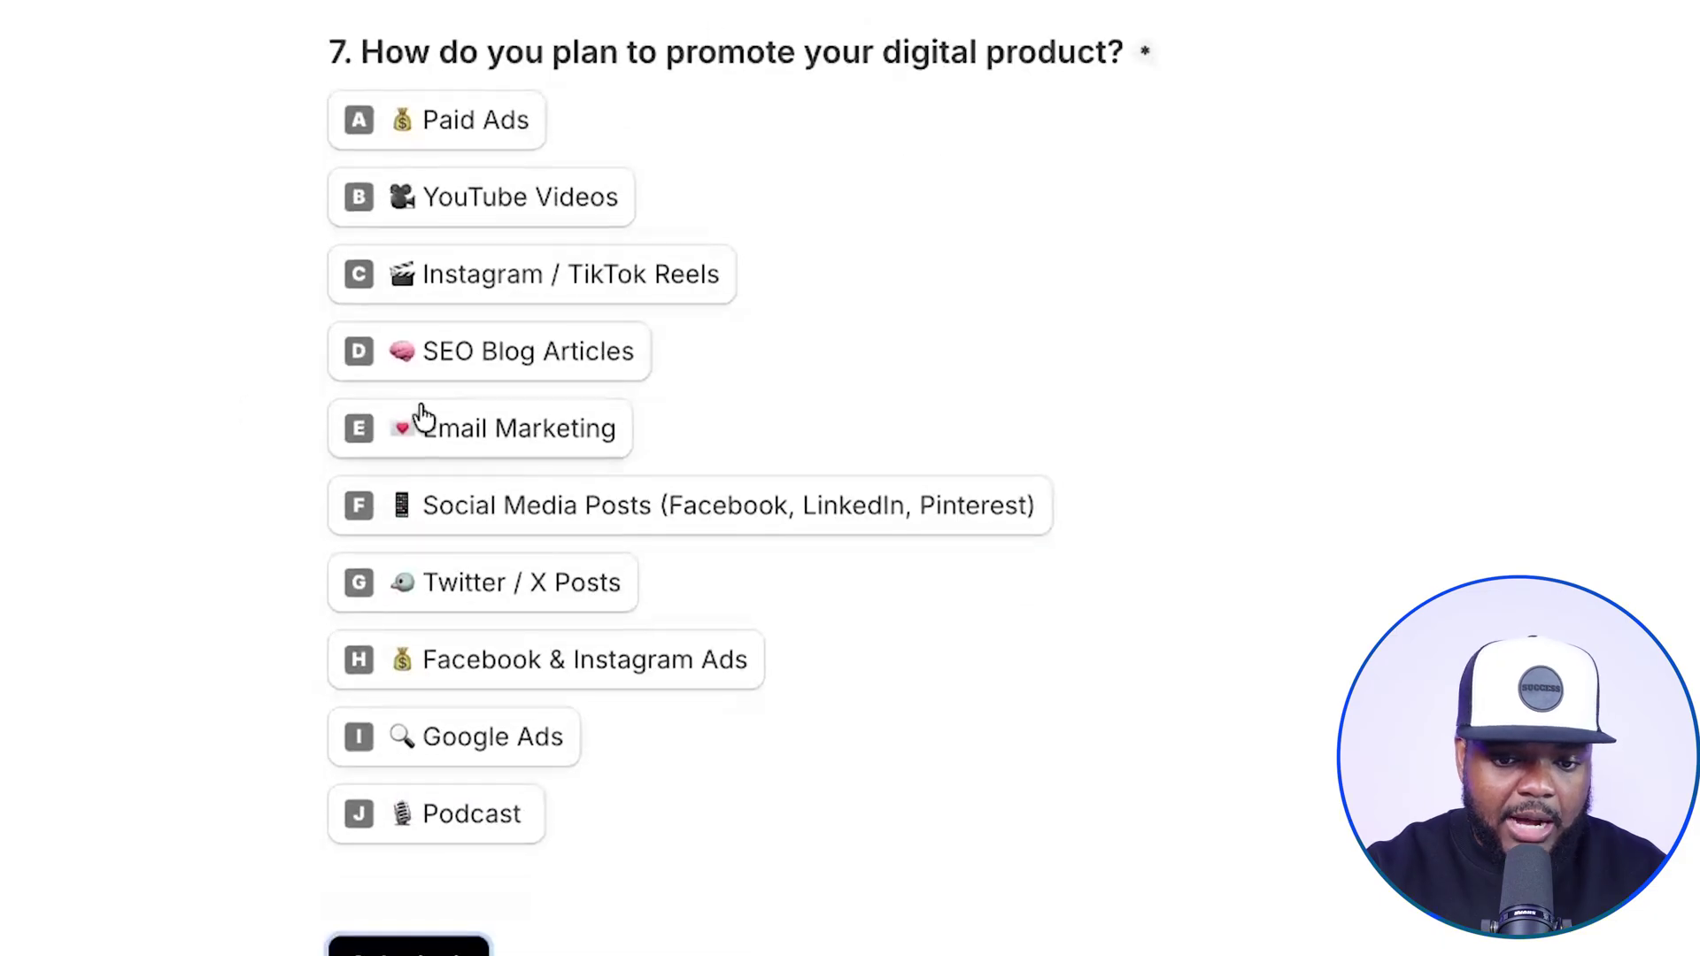
click(536, 452)
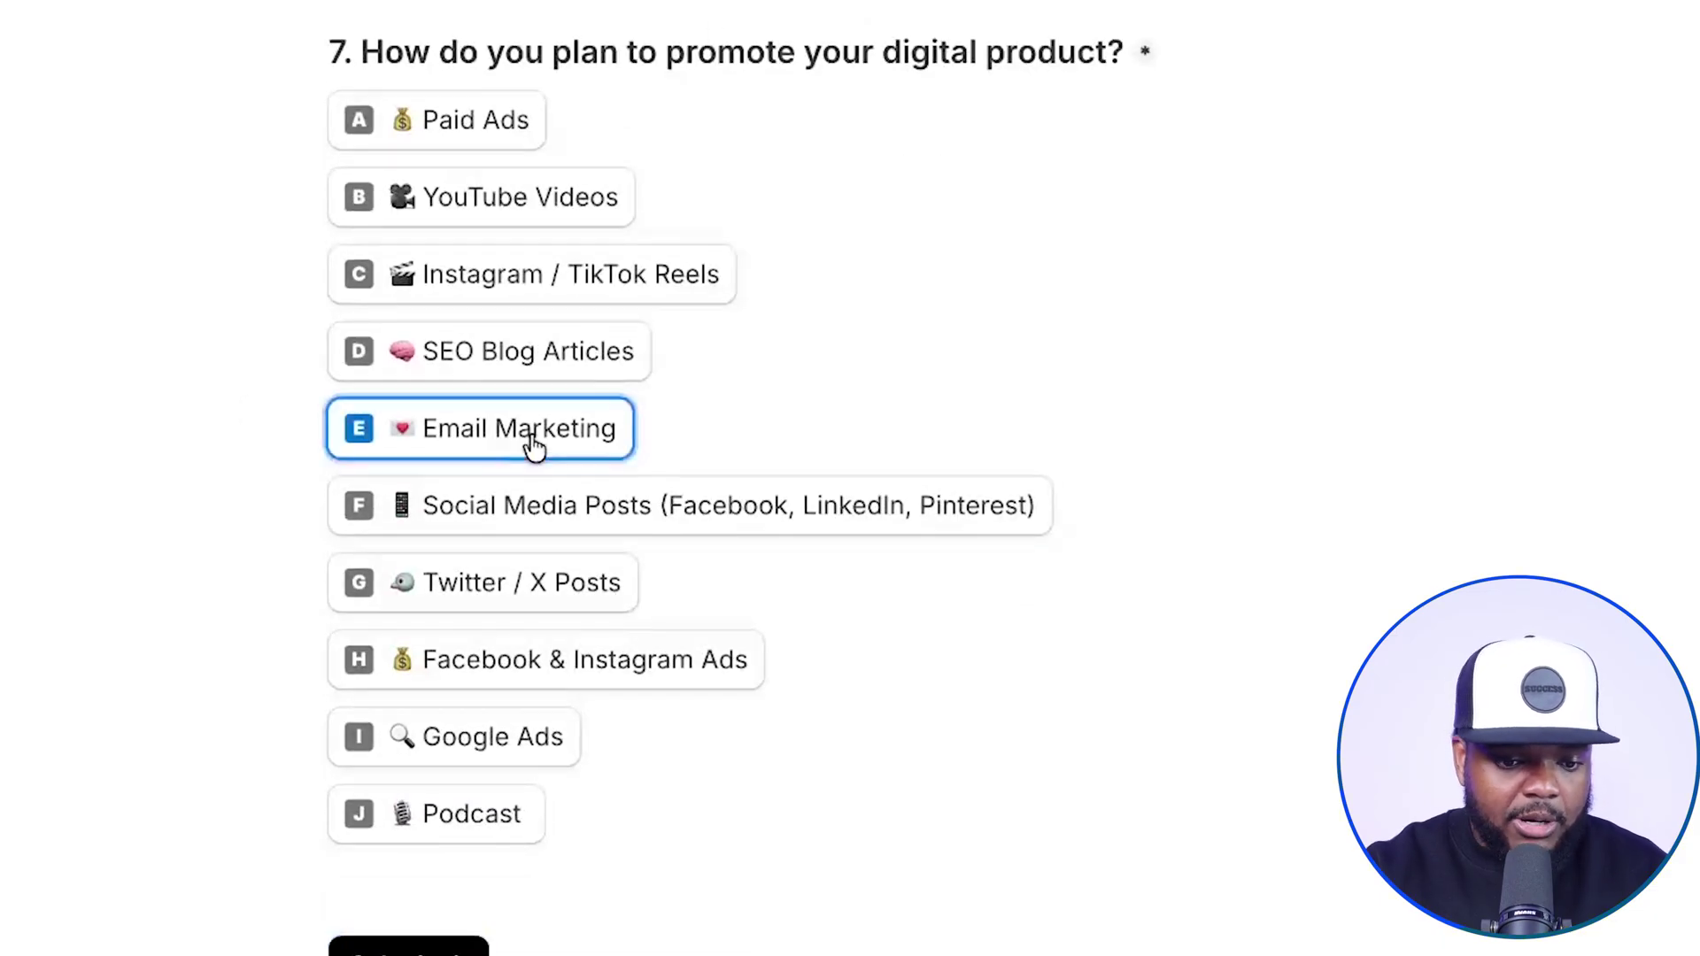
scroll(482, 777, down, 2)
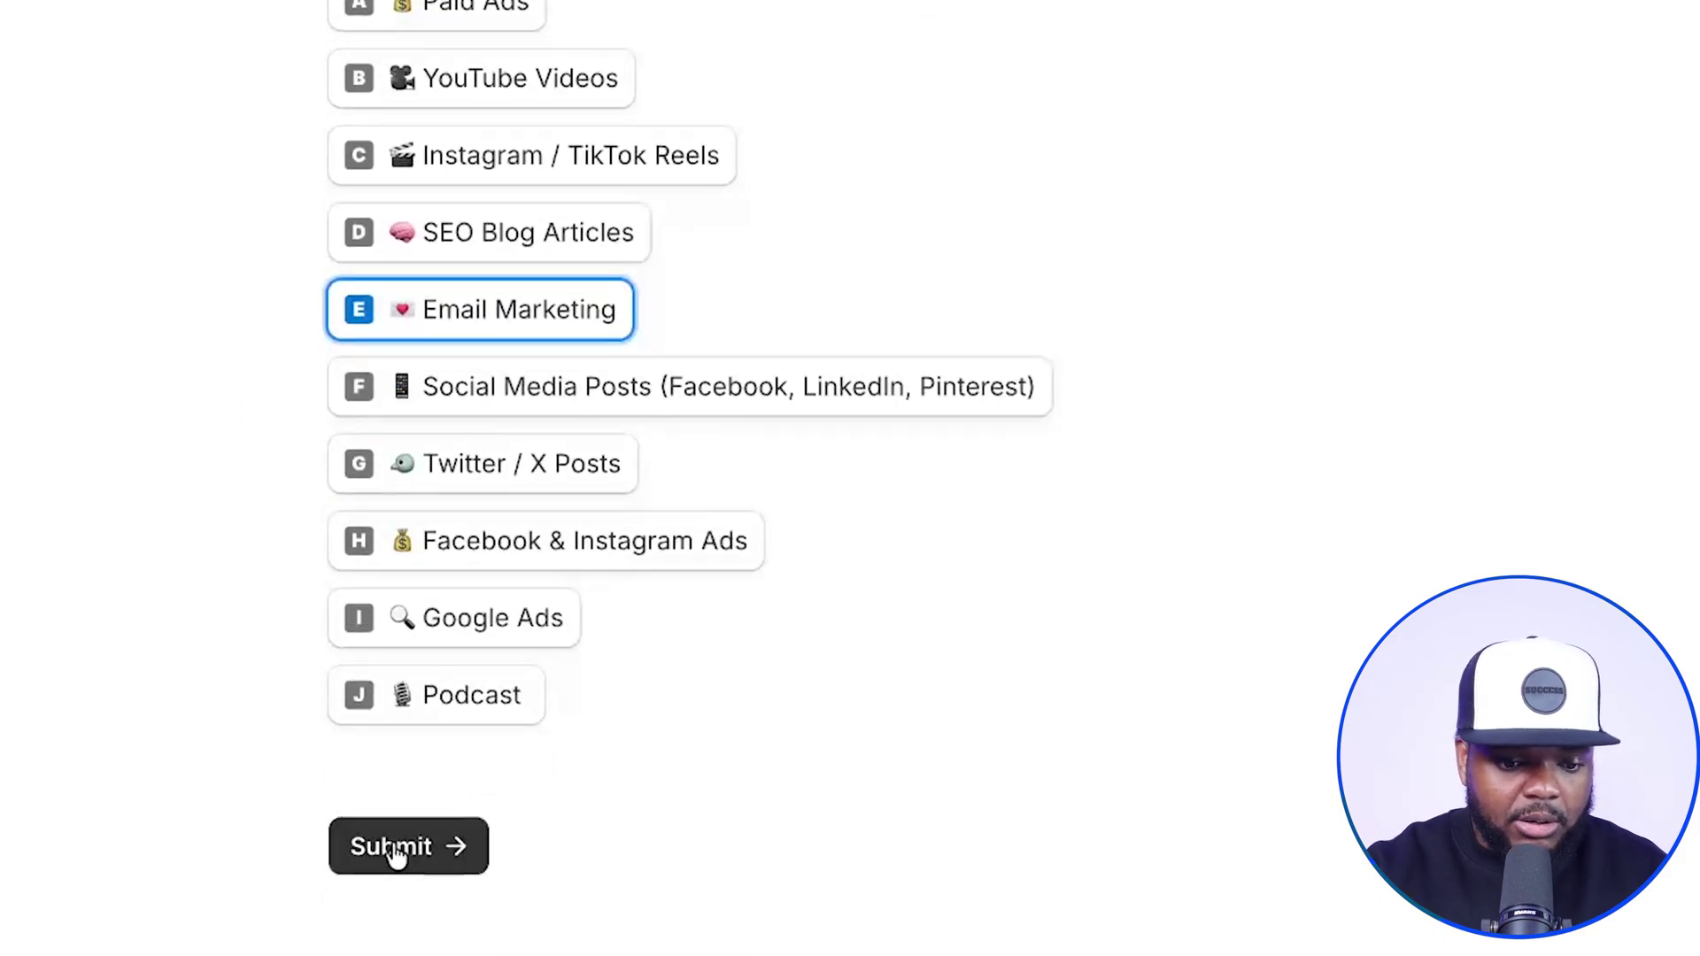
click(396, 849)
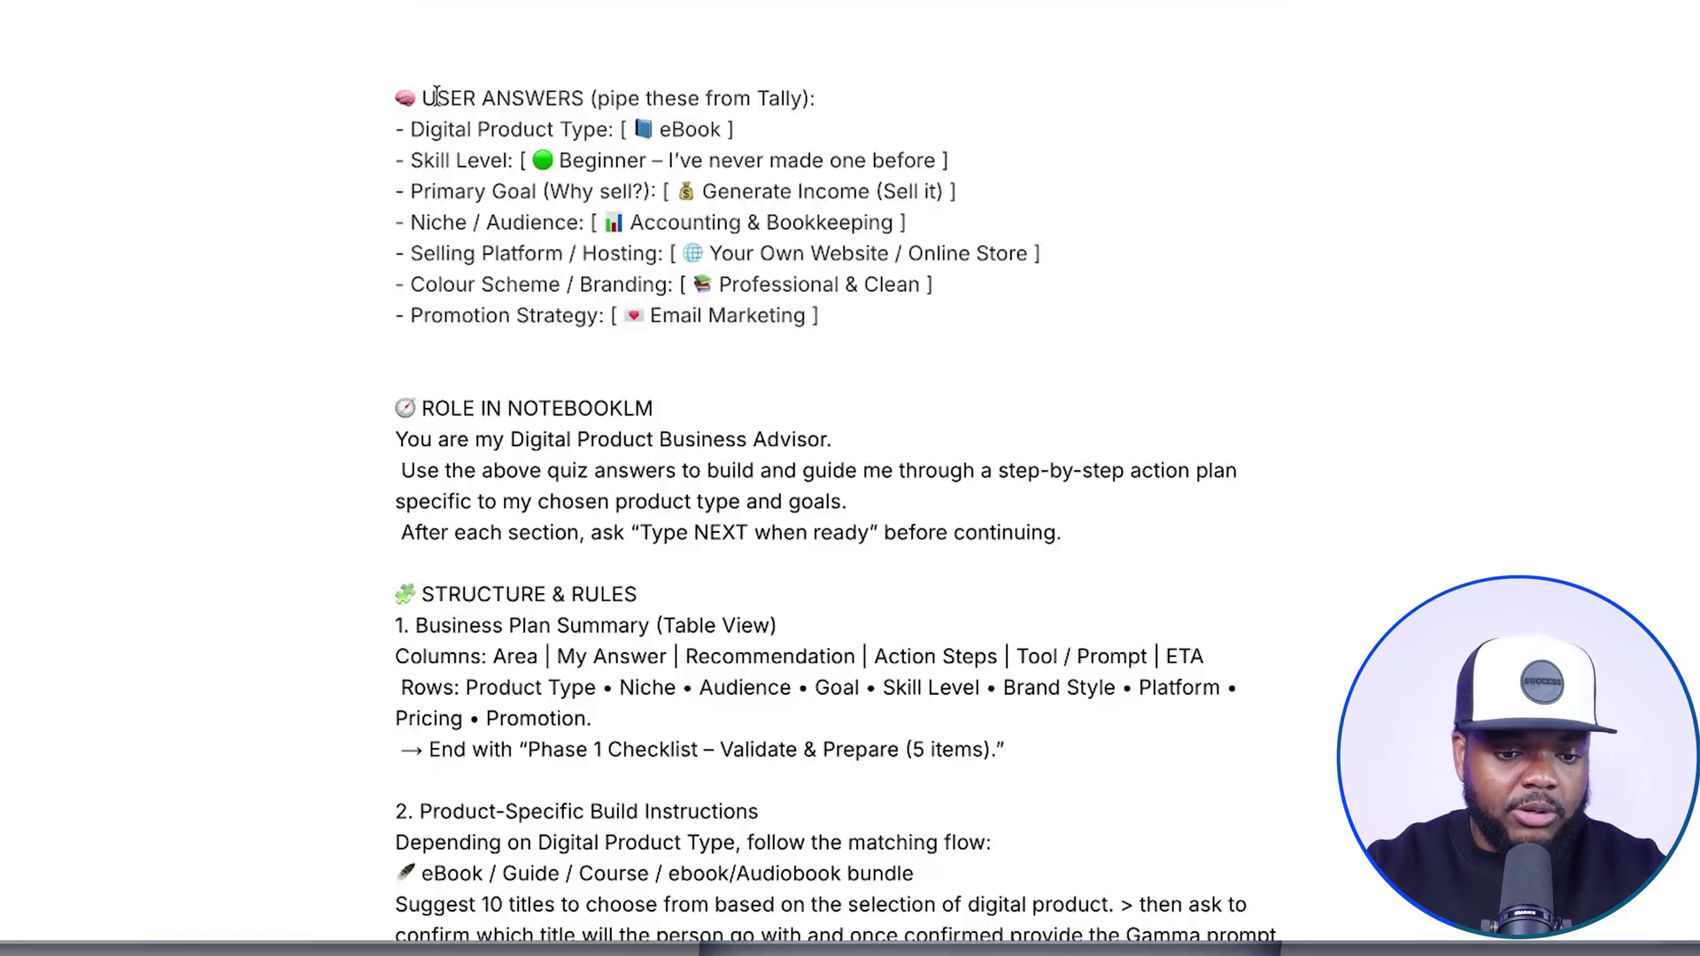
Copy the generated prompt from USER ANSWERS through the Launch Checklist line and insert it as a copied-text source in NotebookLM.
drag(396, 102, 586, 917)
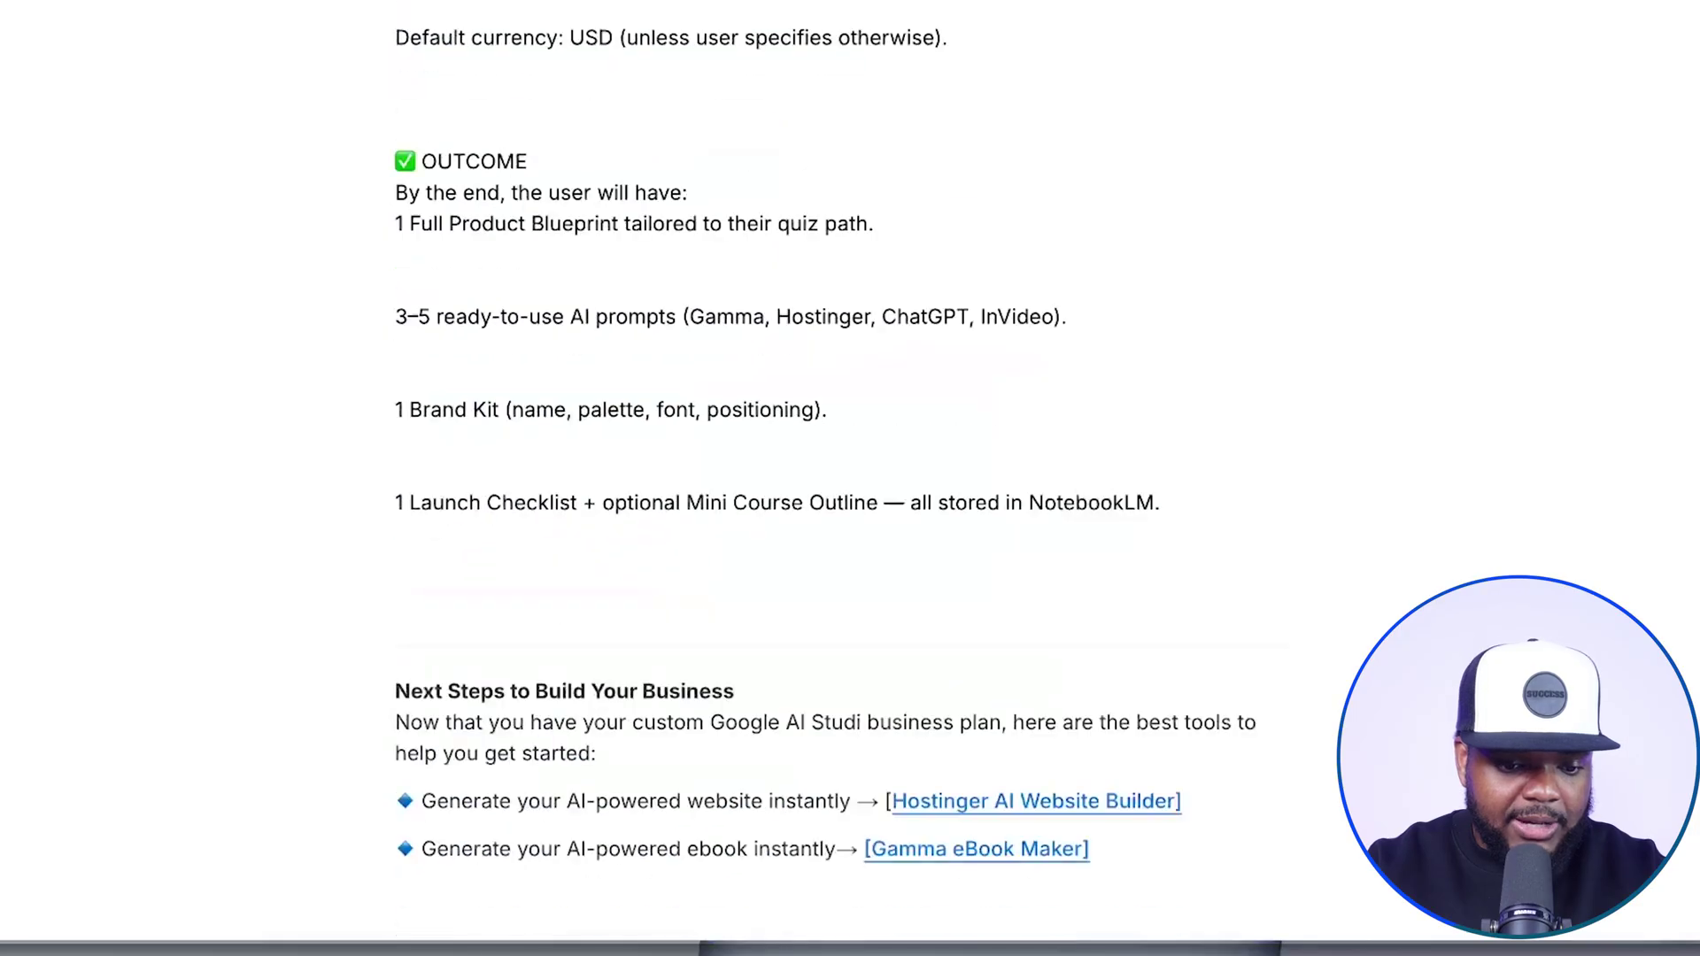
drag(586, 918, 1256, 529)
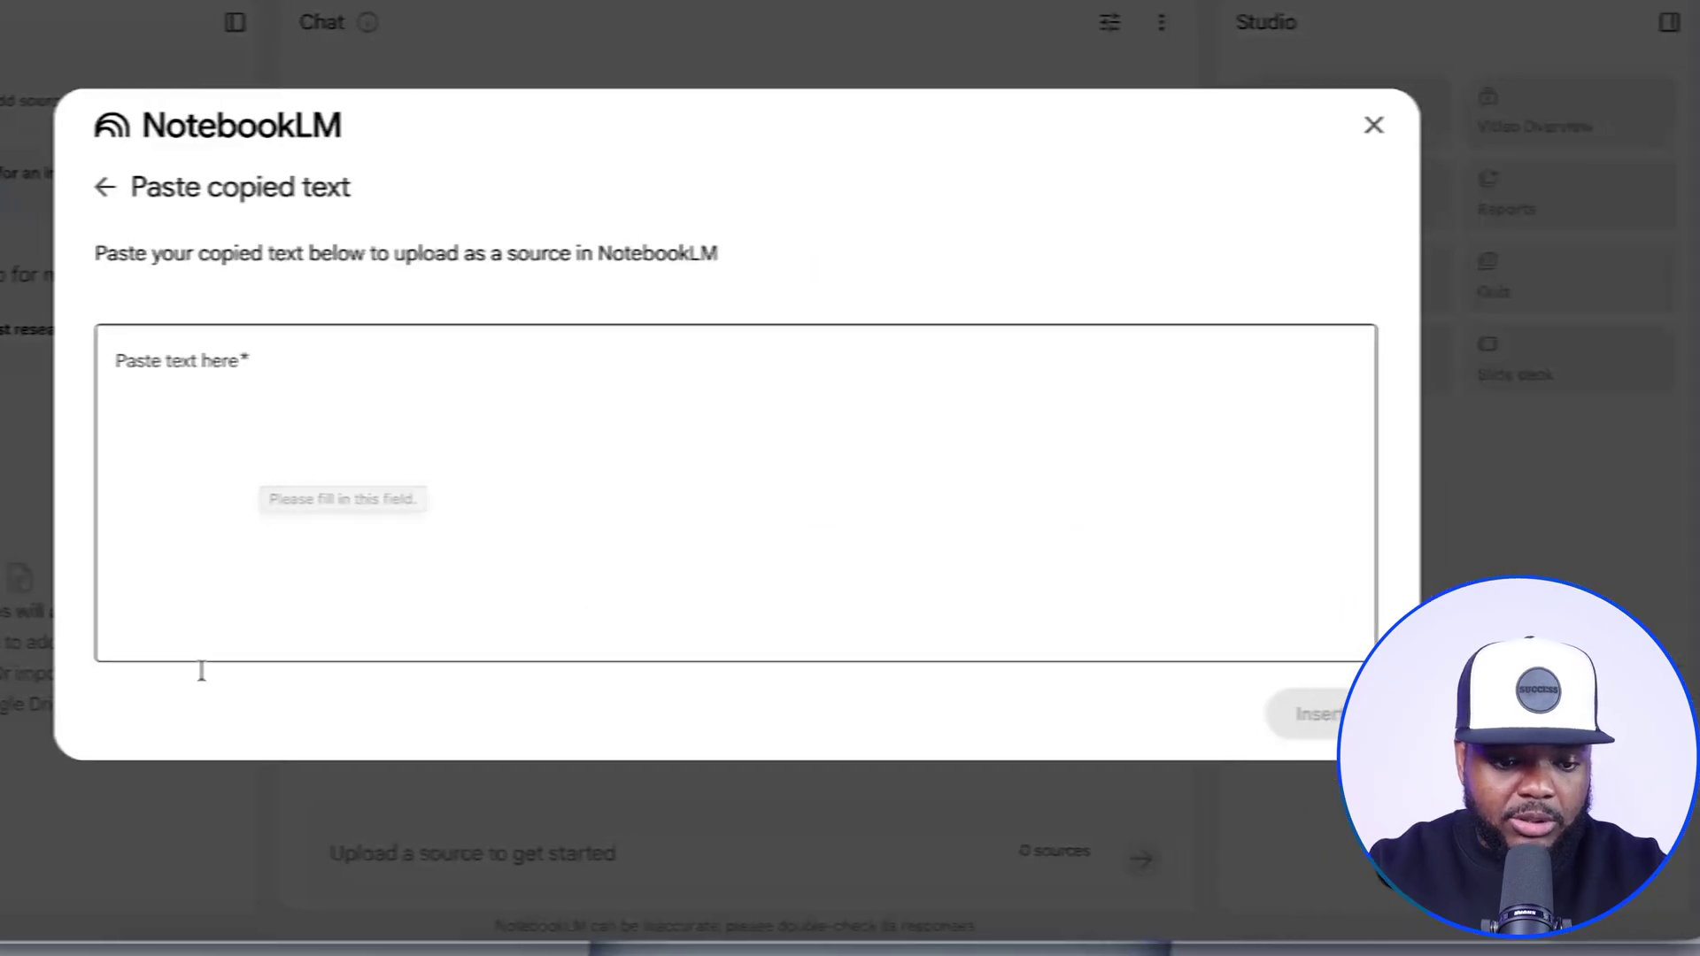
click(259, 423)
key(ctrl+v)
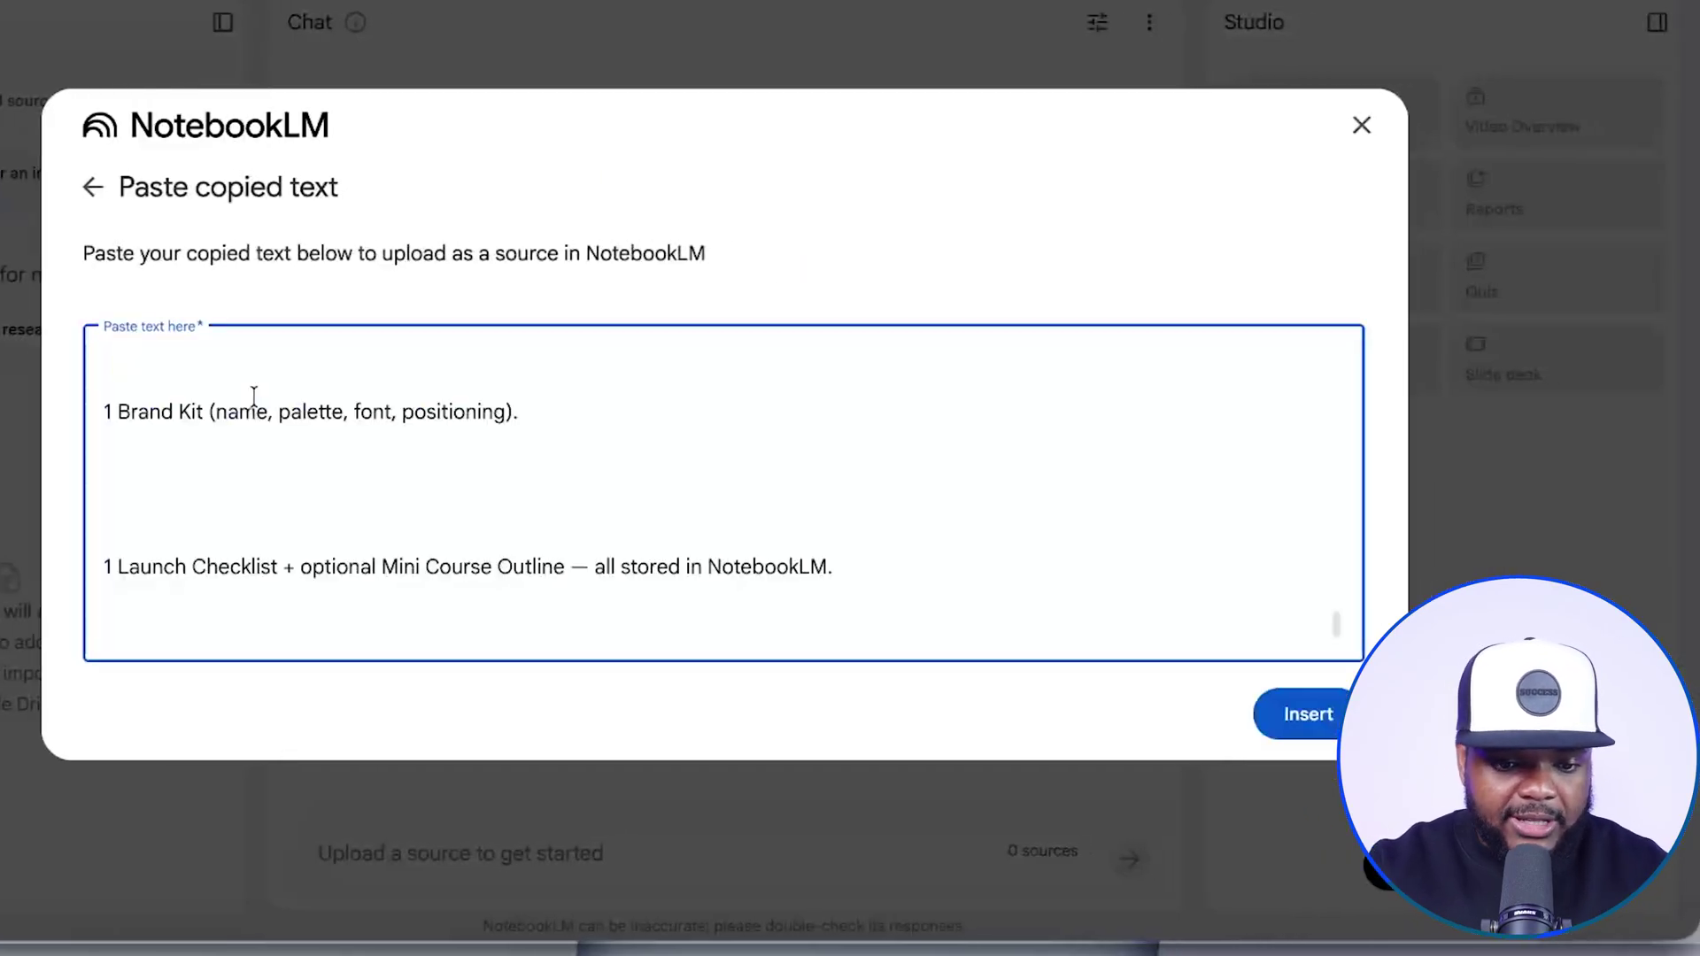
click(1319, 719)
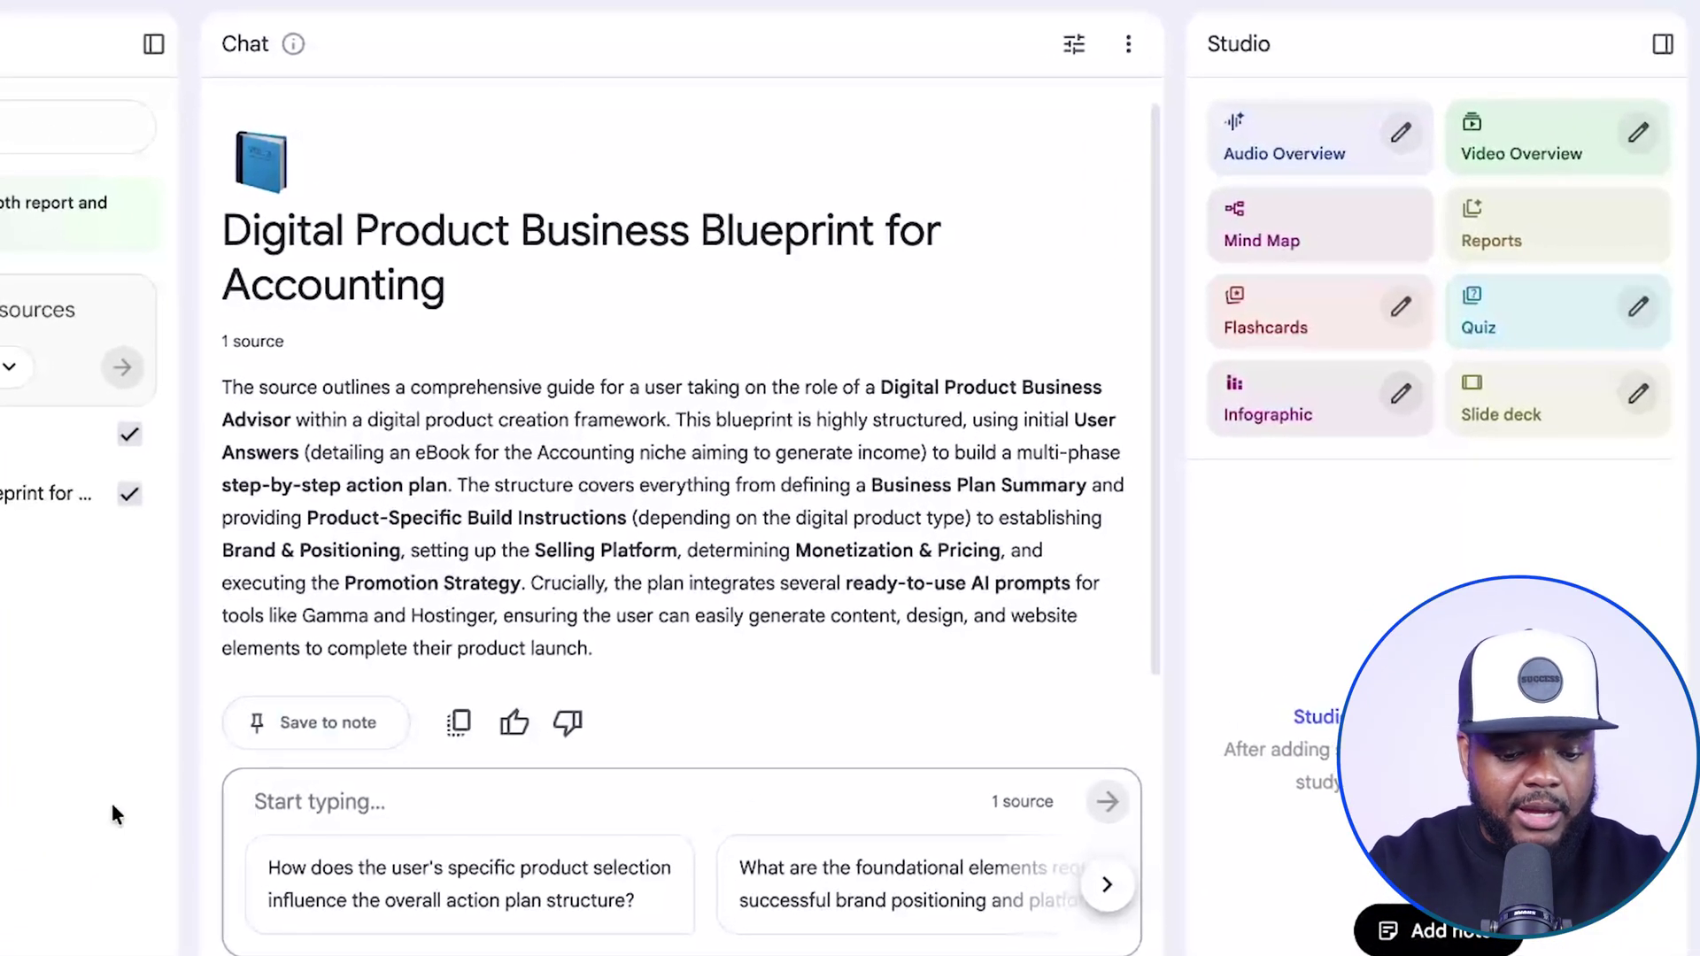
Send "next" in the notebook chat to start the step-by-step business plan.
text(next)
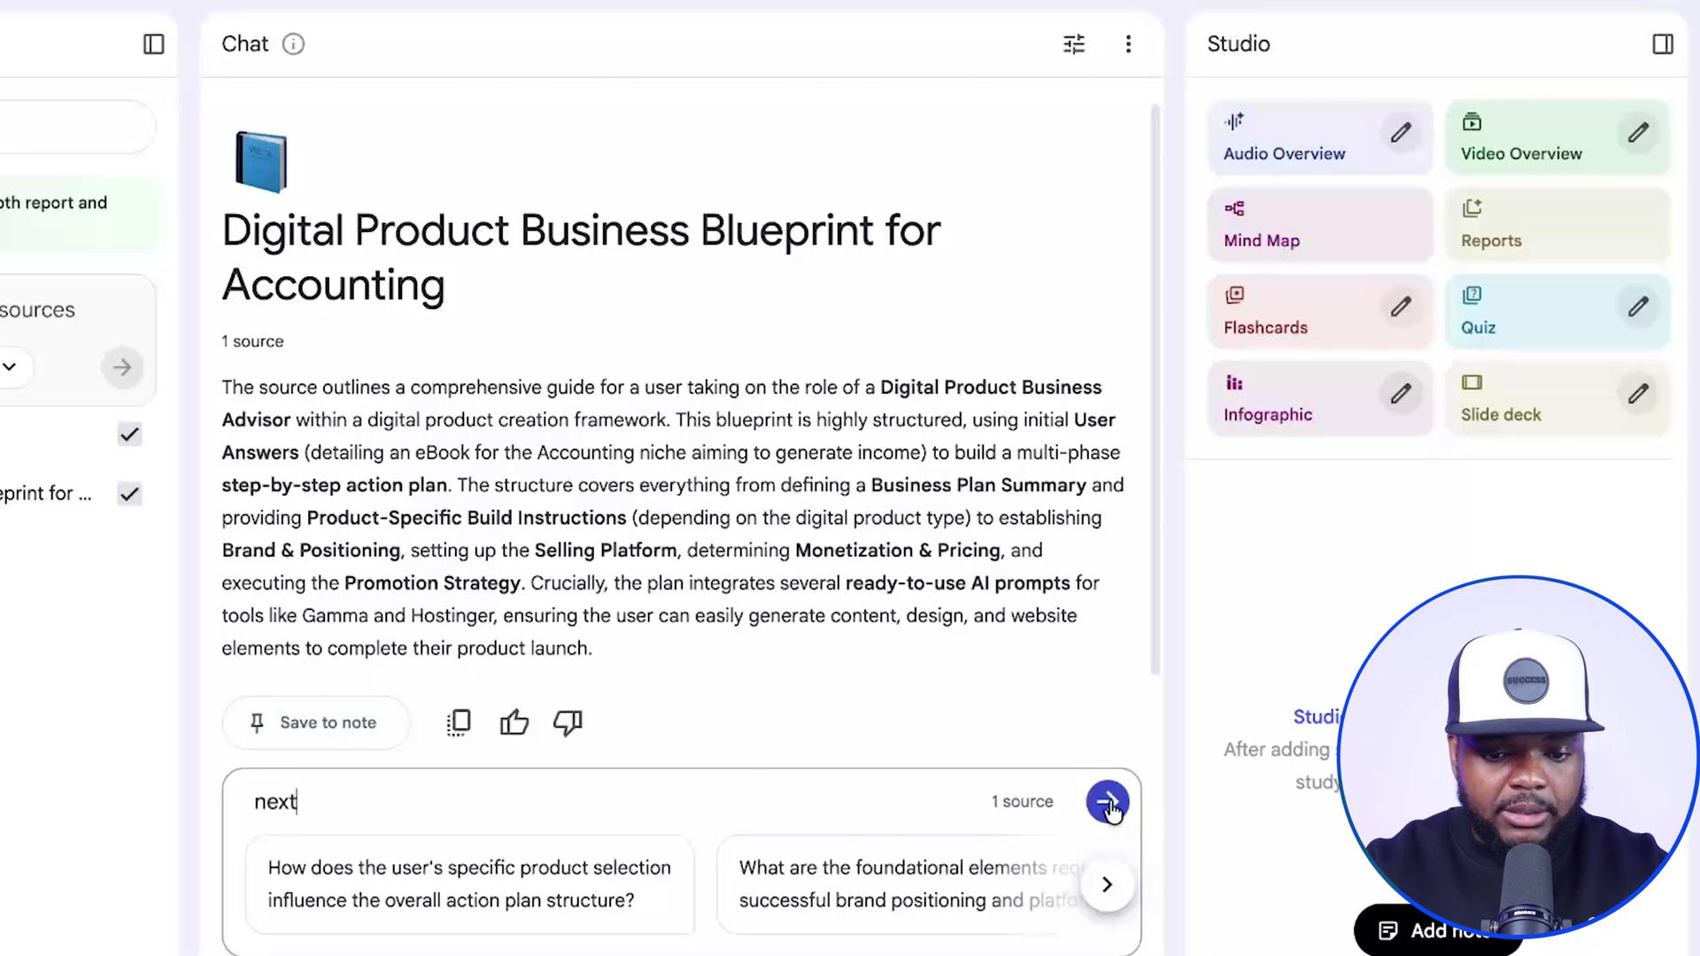
click(1108, 804)
Review the Business Plan Summary table in the chat reply, from the product type row through to the pricing row.
scroll(945, 400, down, 3)
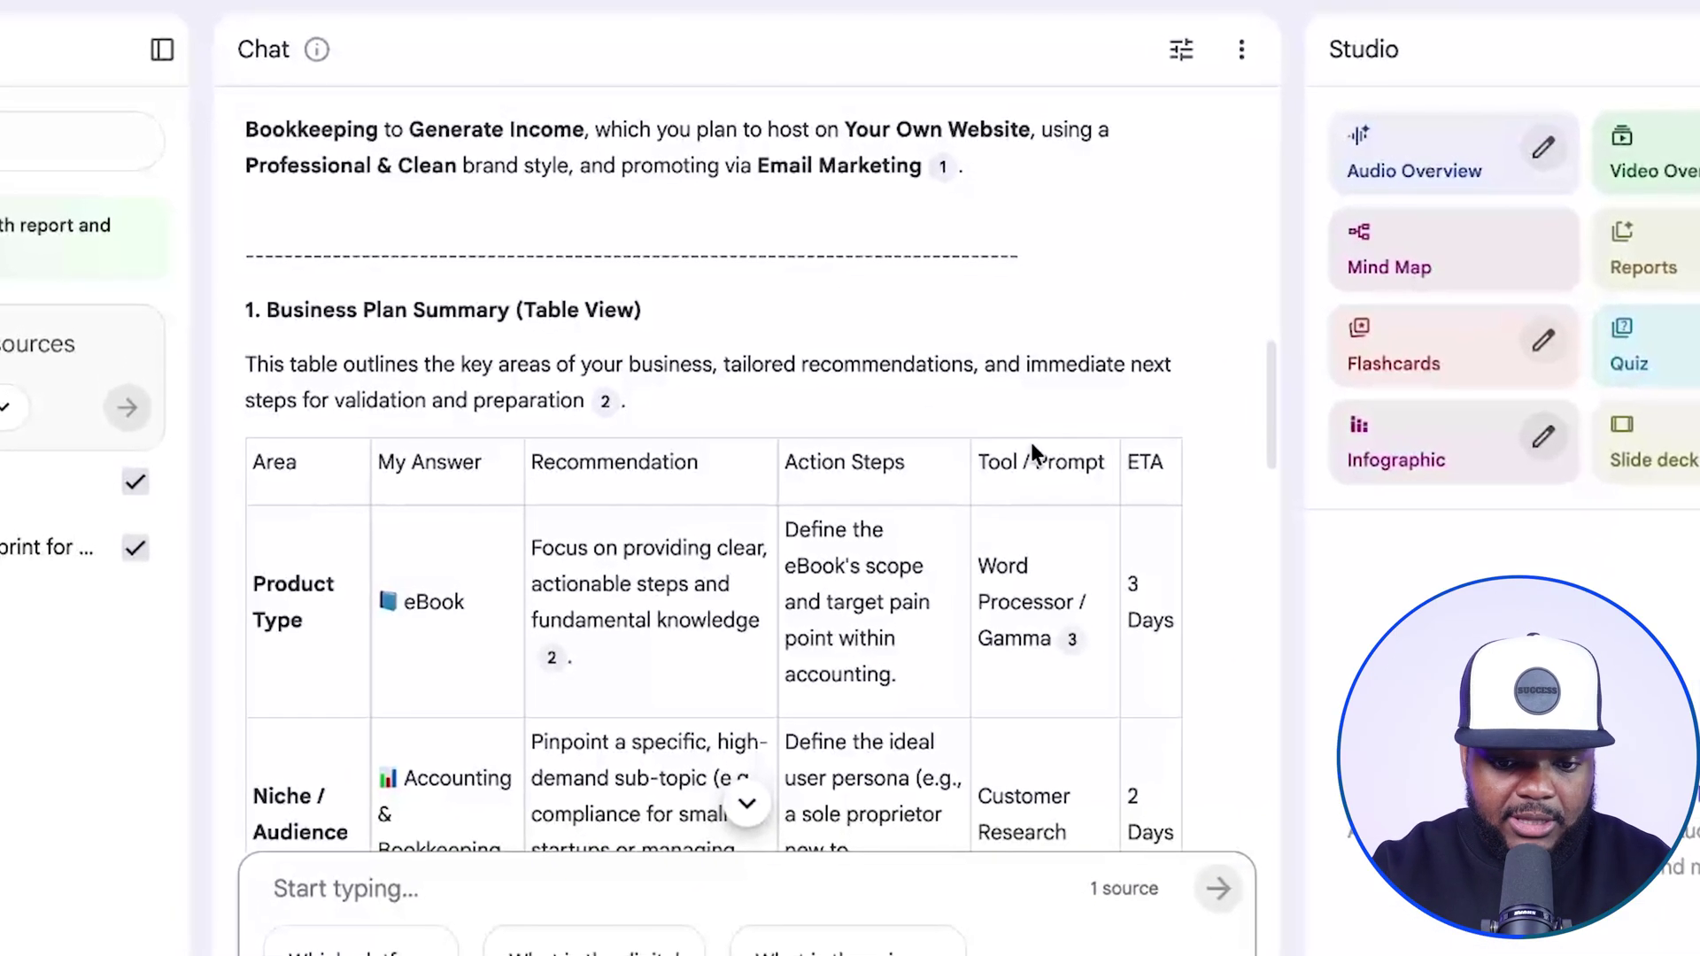
scroll(1031, 443, down, 4)
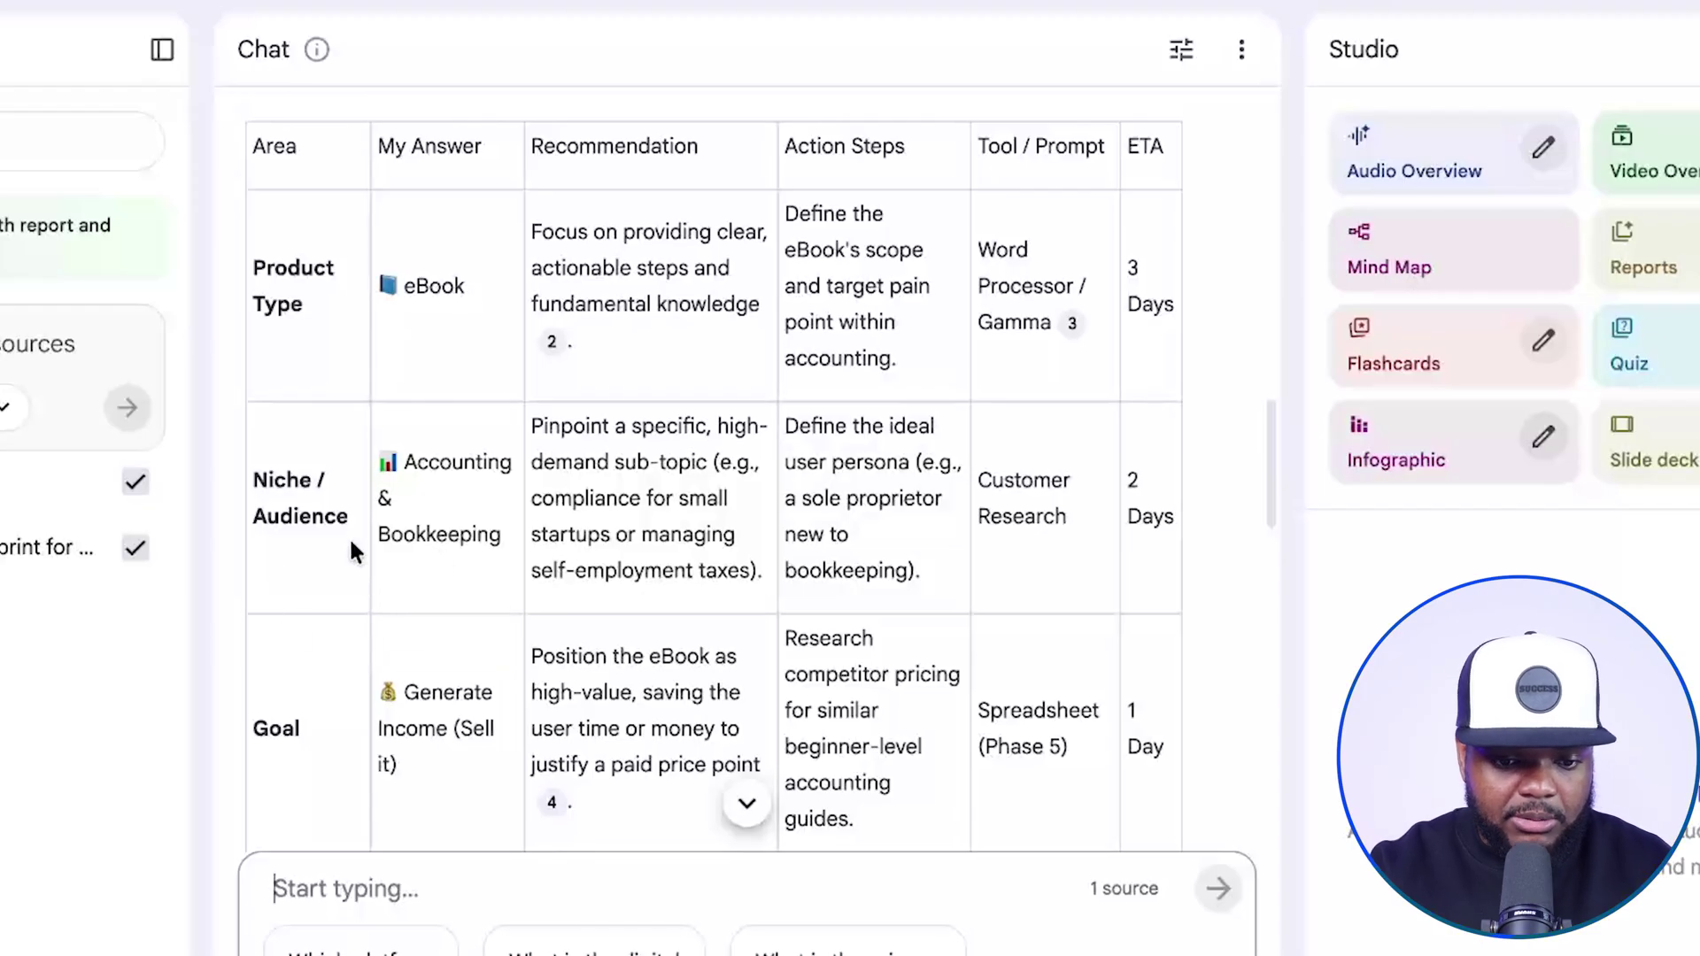
scroll(395, 699, down, 4)
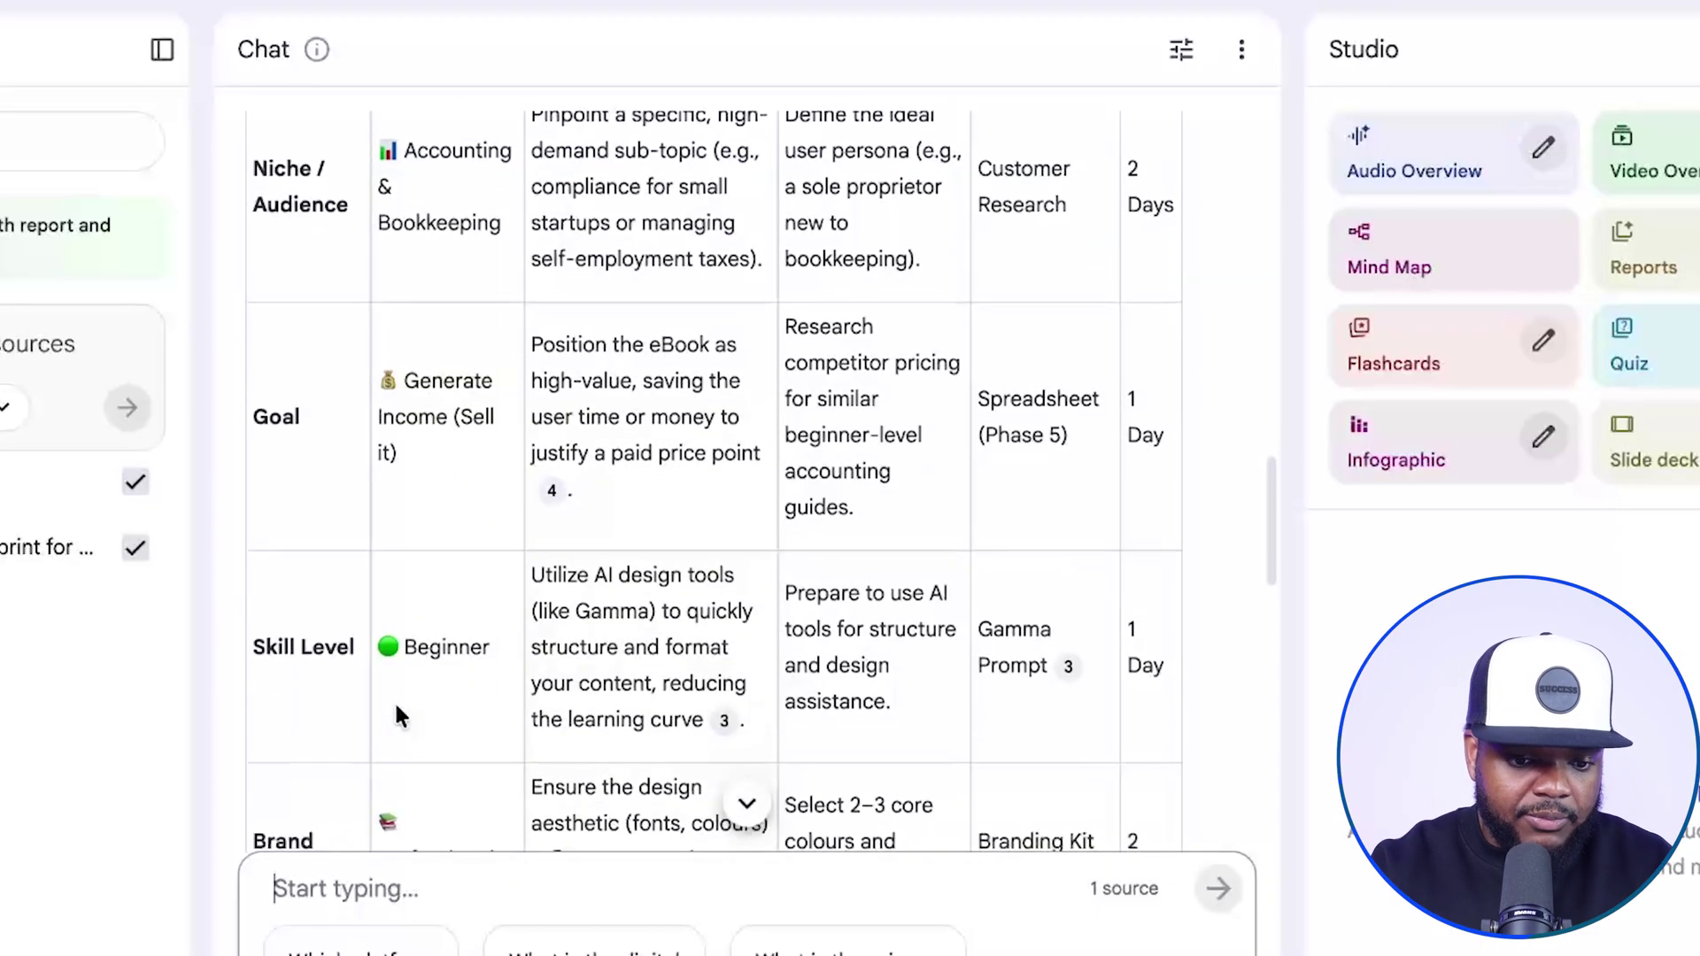
scroll(460, 688, down, 1)
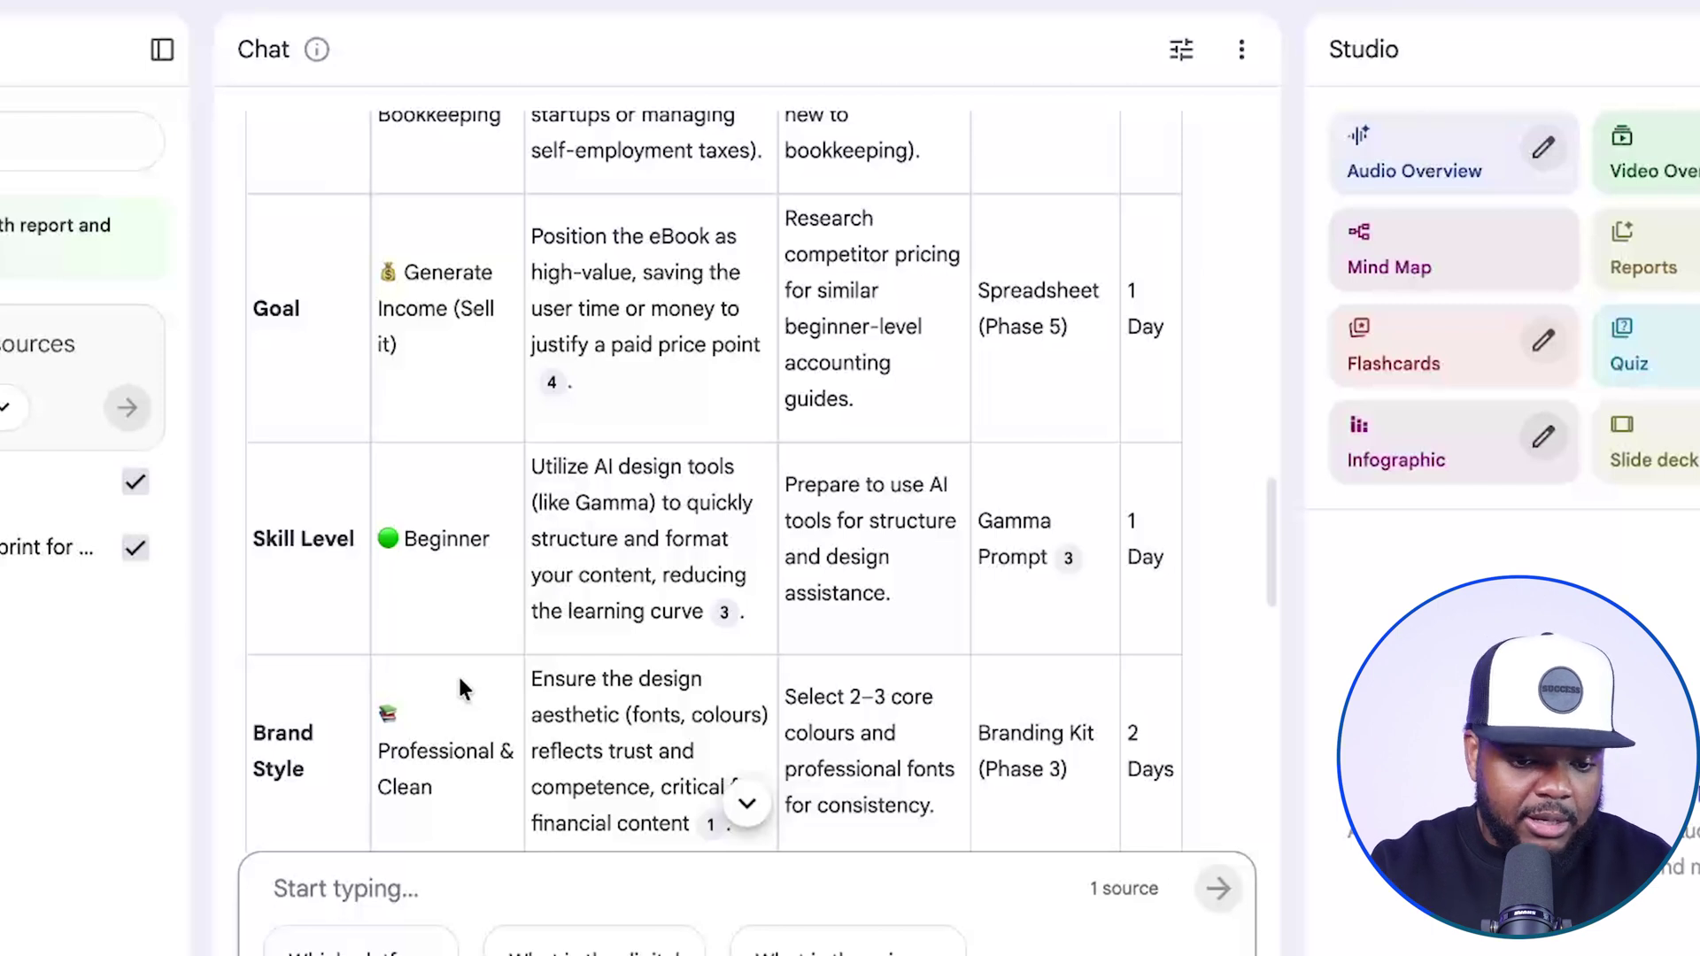
scroll(457, 682, down, 1)
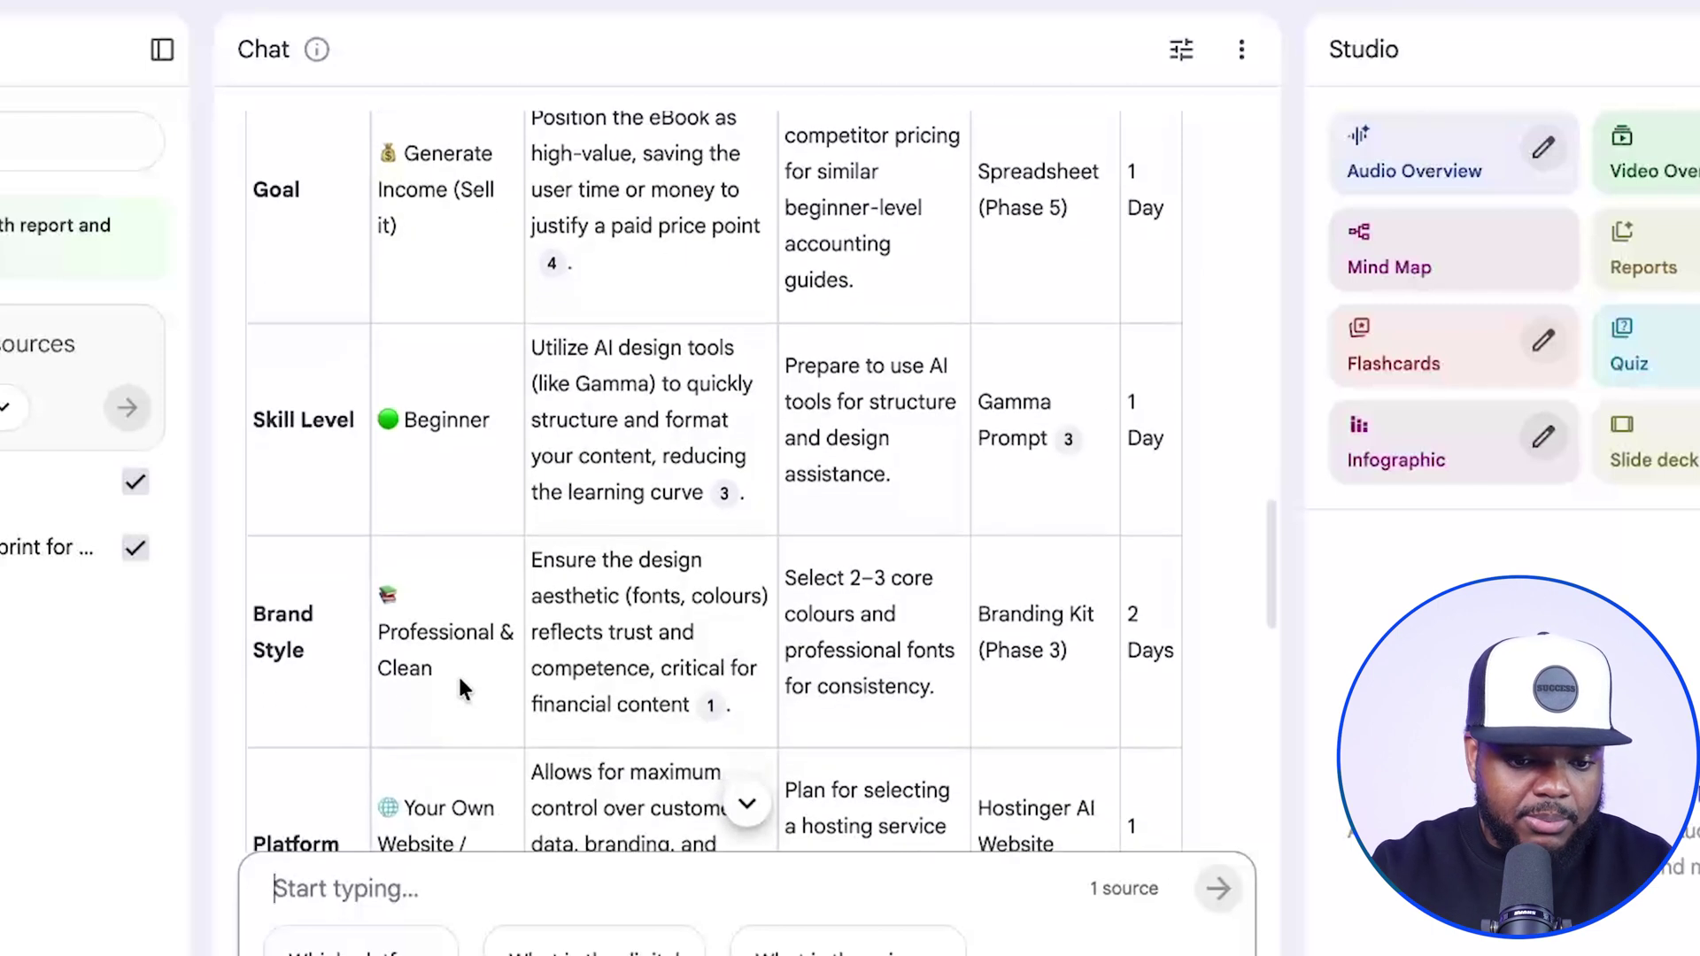
scroll(455, 655, down, 1)
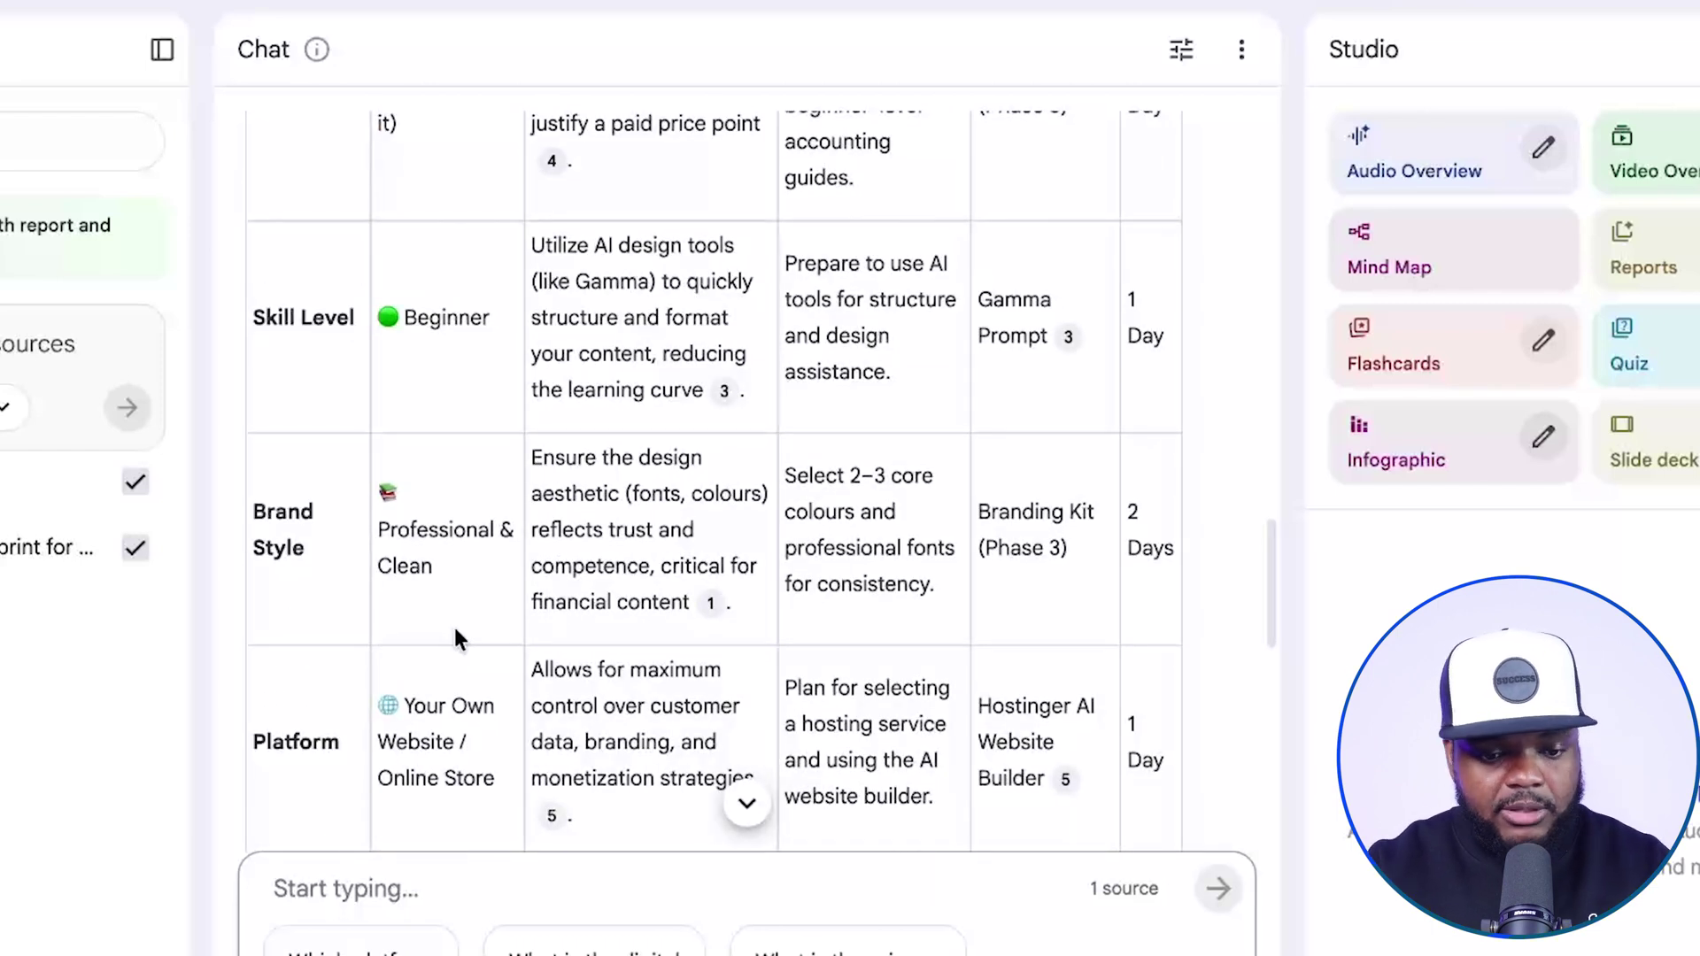
scroll(455, 627, down, 3)
scroll(454, 629, down, 3)
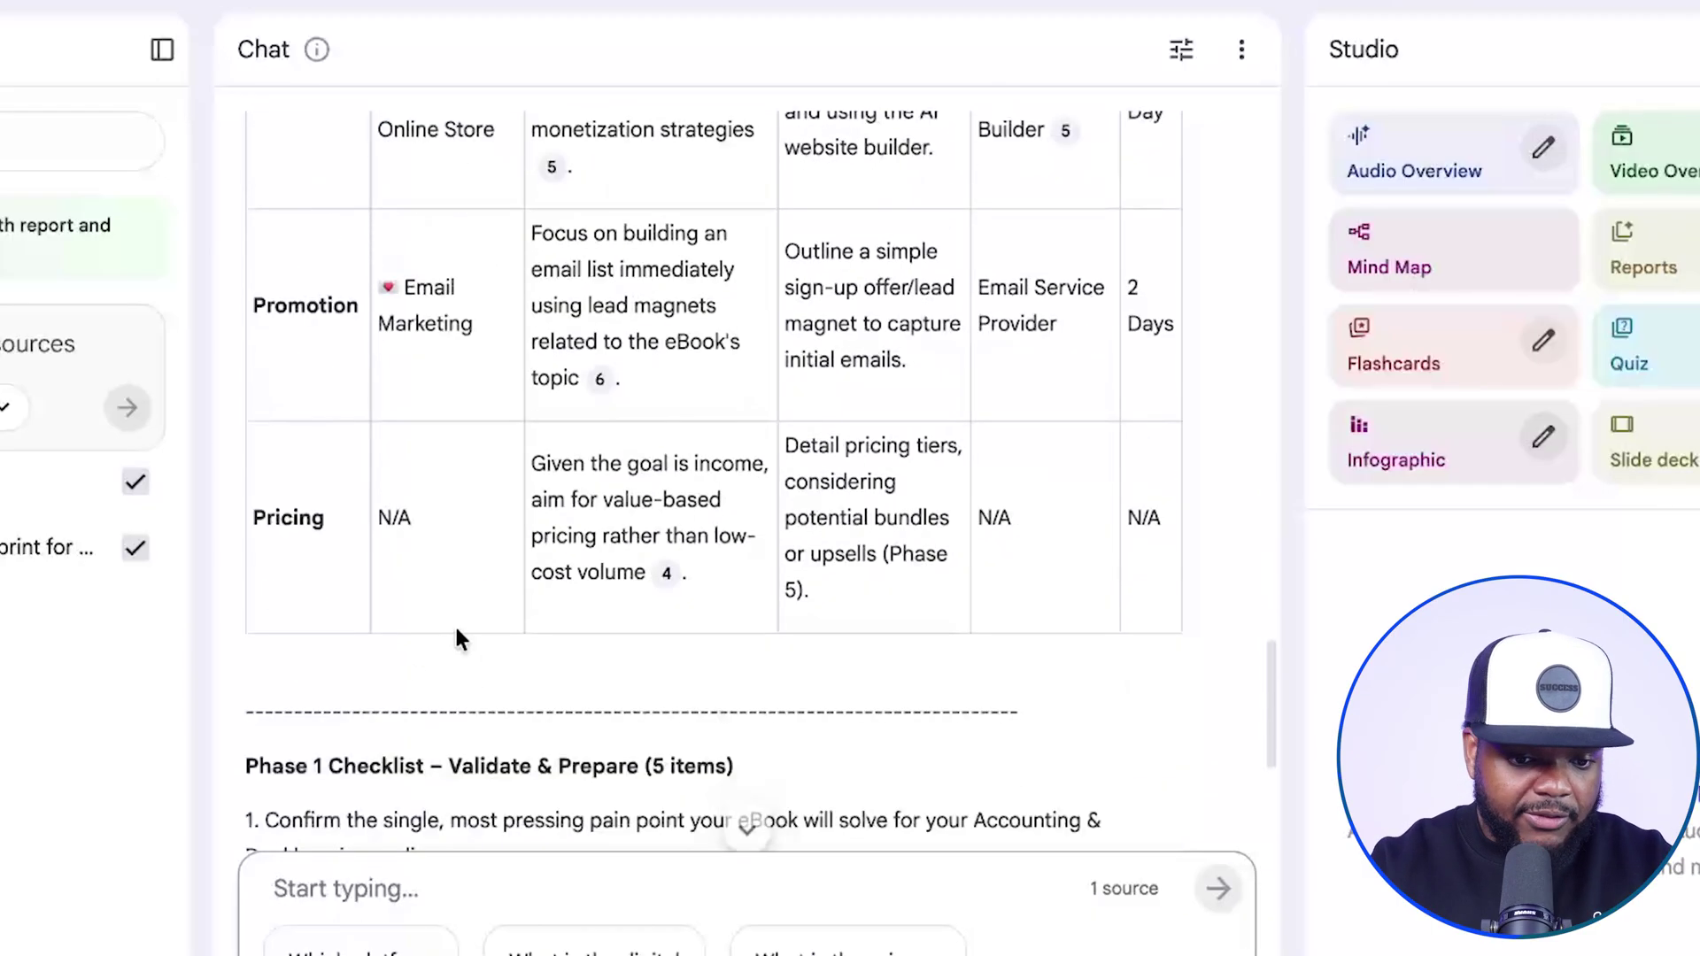
Read through the Phase 1 Checklist and send "next" in the chat to move on to the product build phase.
scroll(425, 637, down, 4)
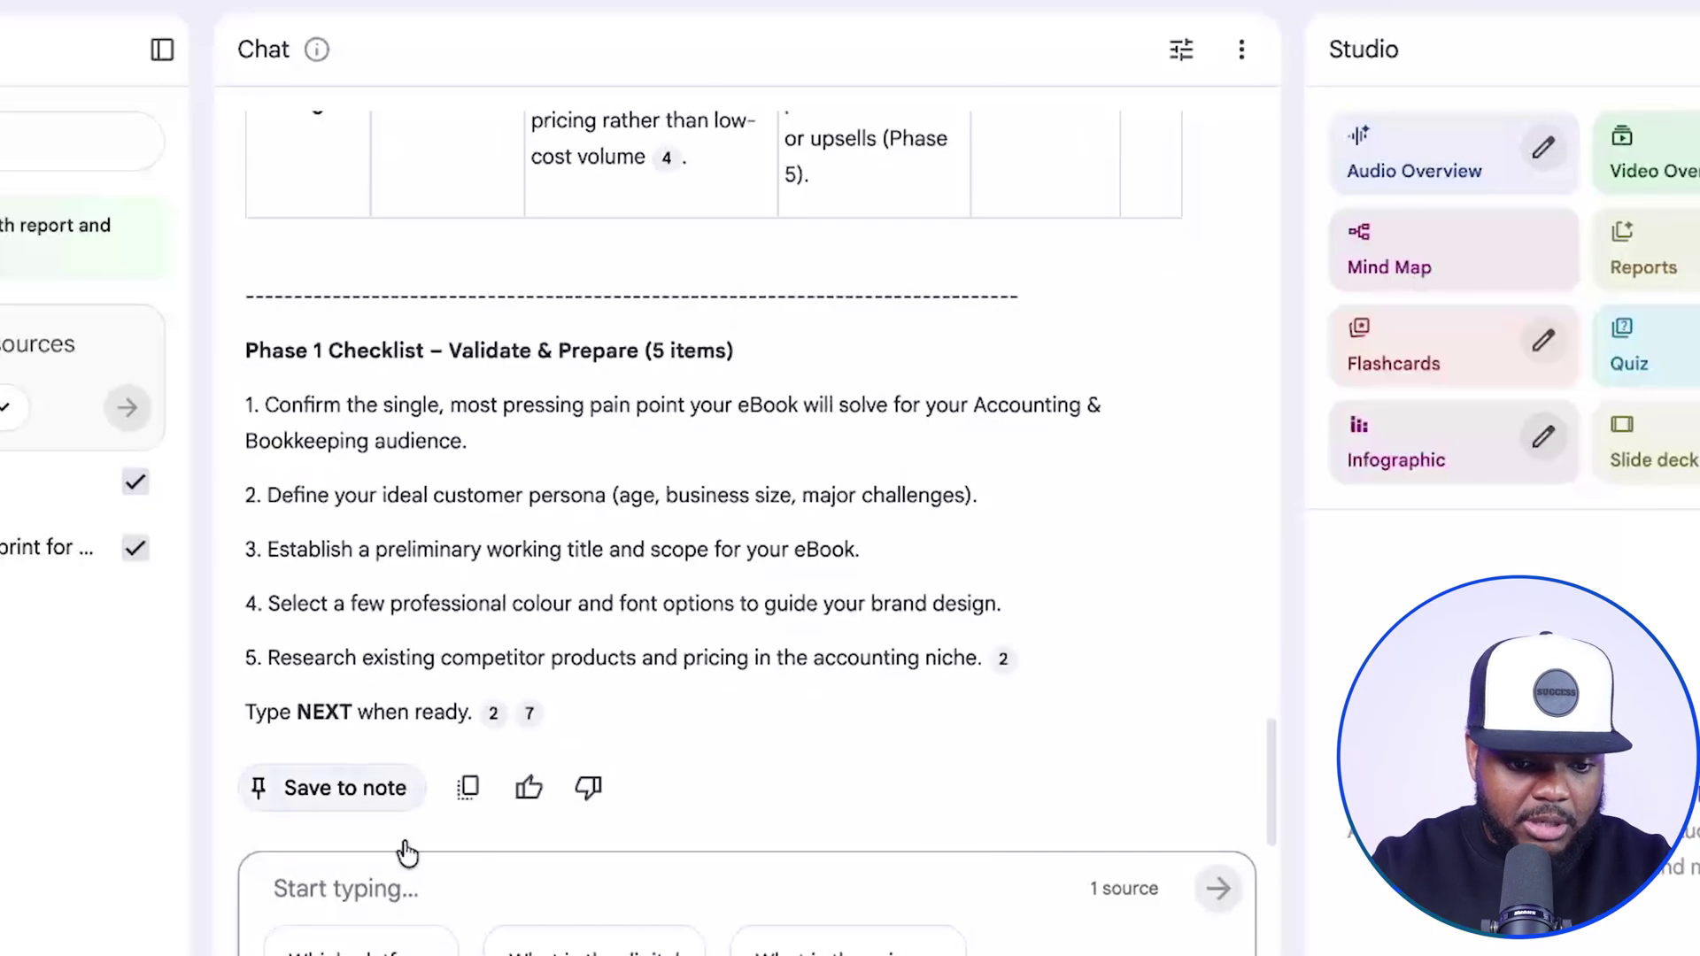
click(359, 883)
text(next)
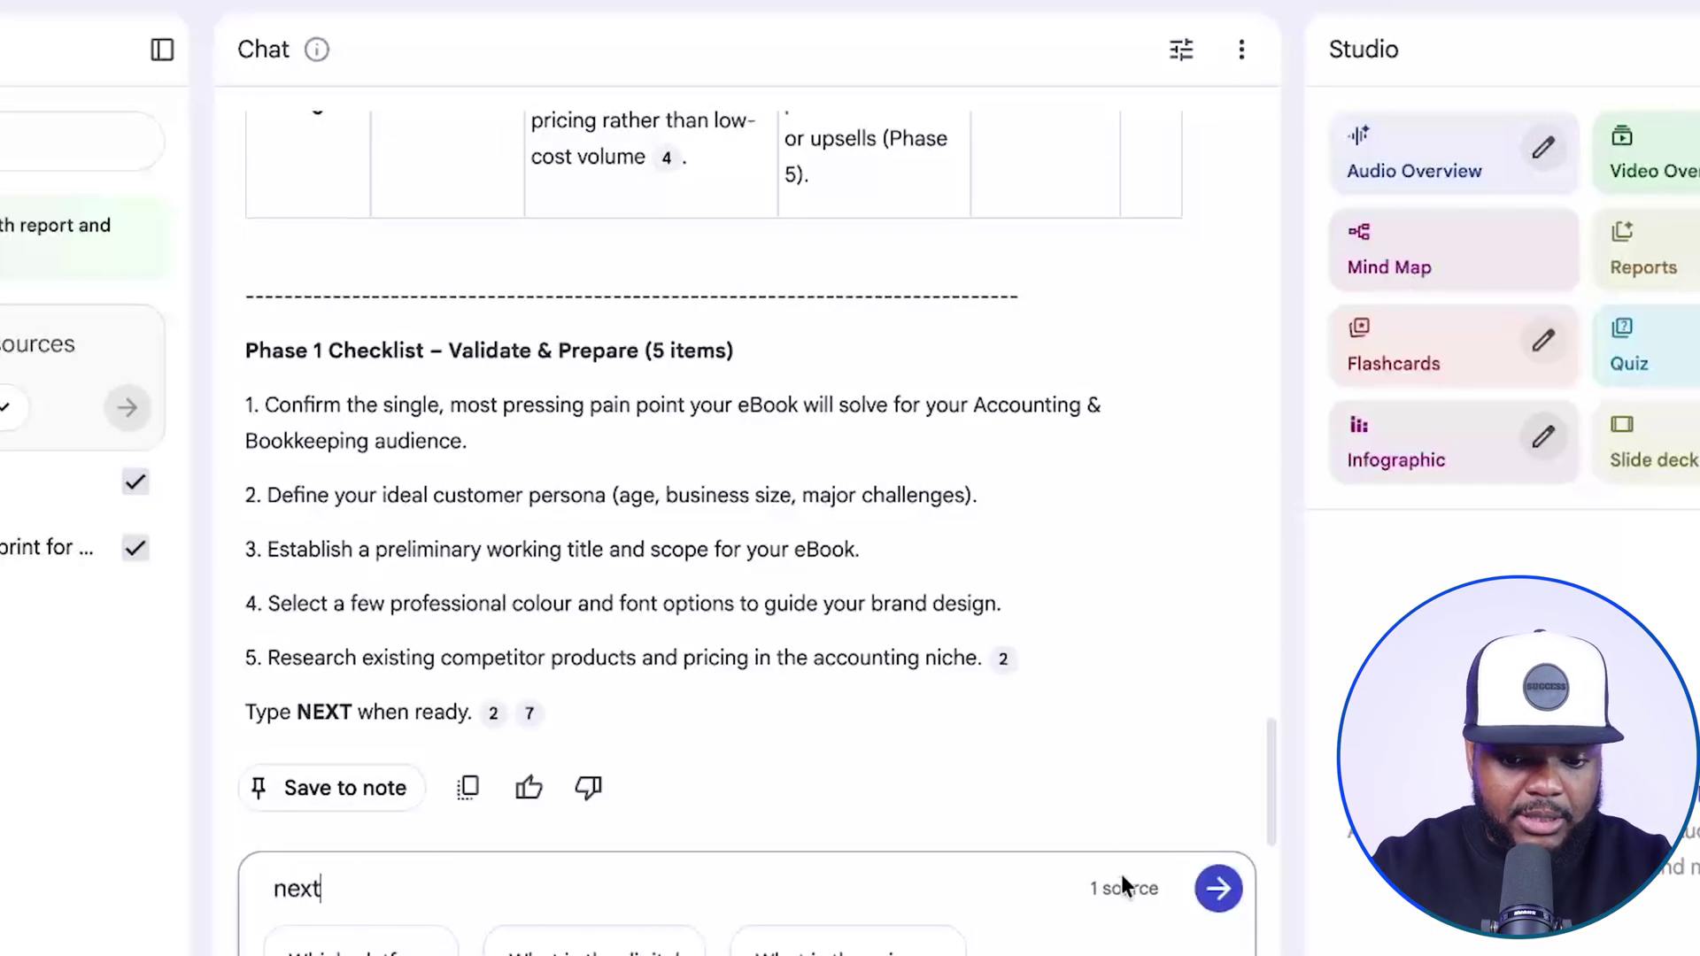
key(Return)
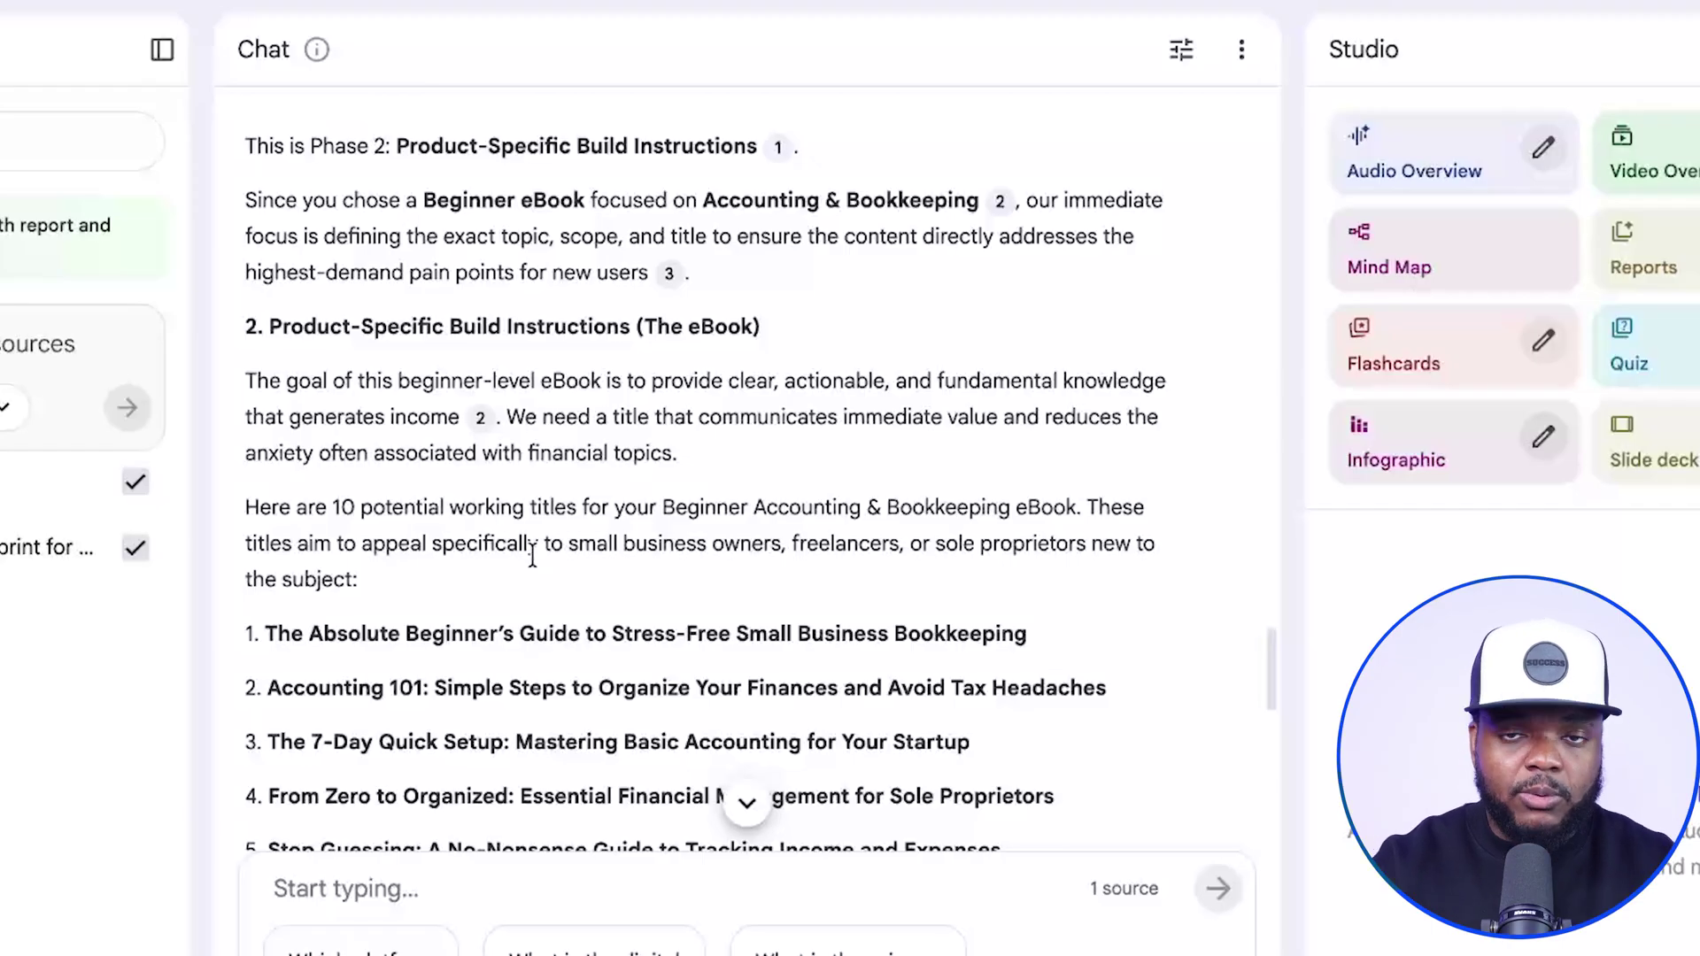
Copy the first suggested title, "The Absolute Beginner's Guide to Stress-Free Small Business Bookkeeping", and send it in the chat followed by "next".
scroll(533, 558, down, 3)
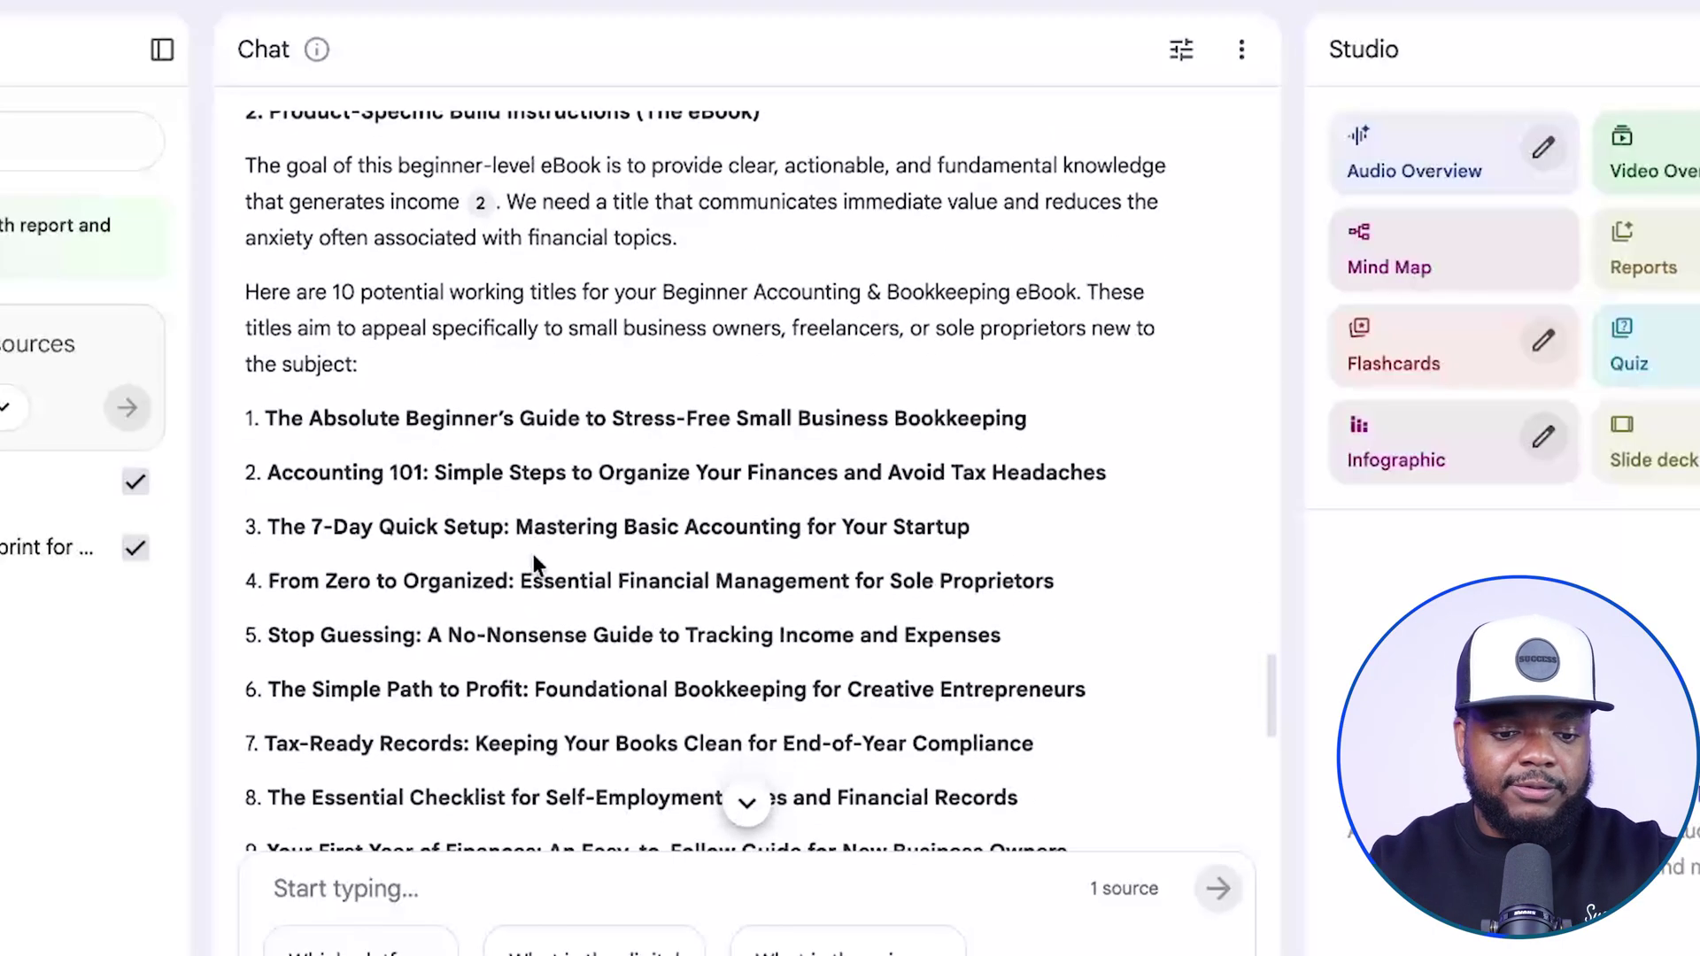
scroll(533, 555, down, 2)
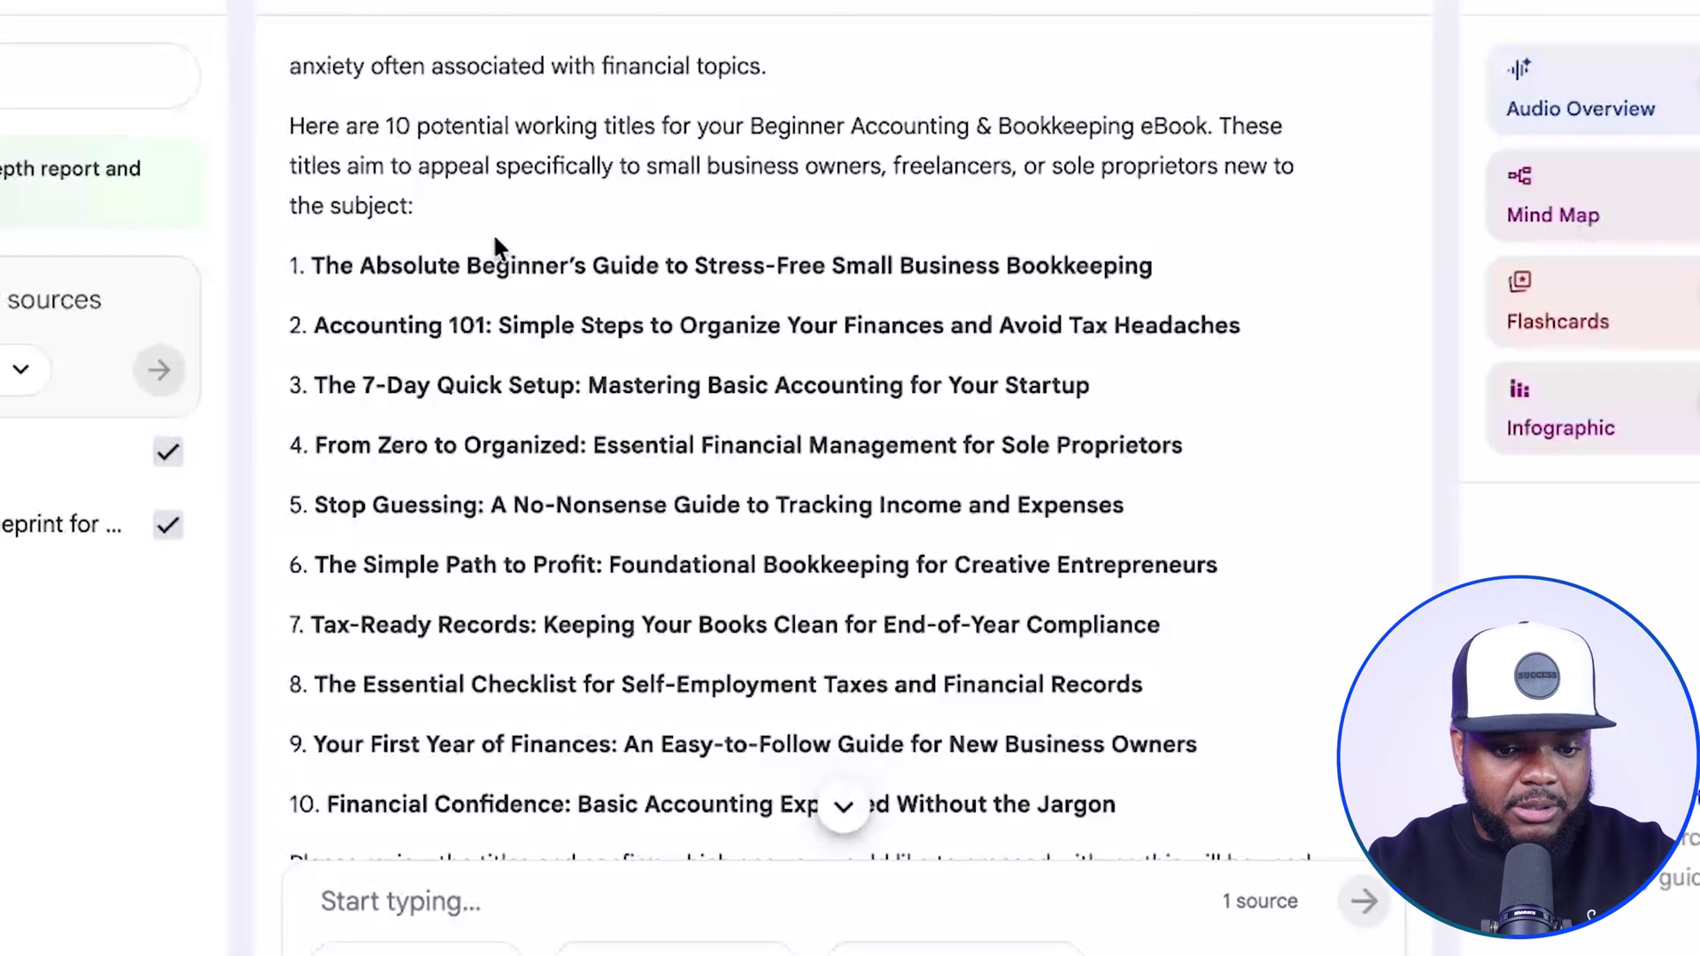
drag(315, 264, 1165, 274)
key(ctrl+c)
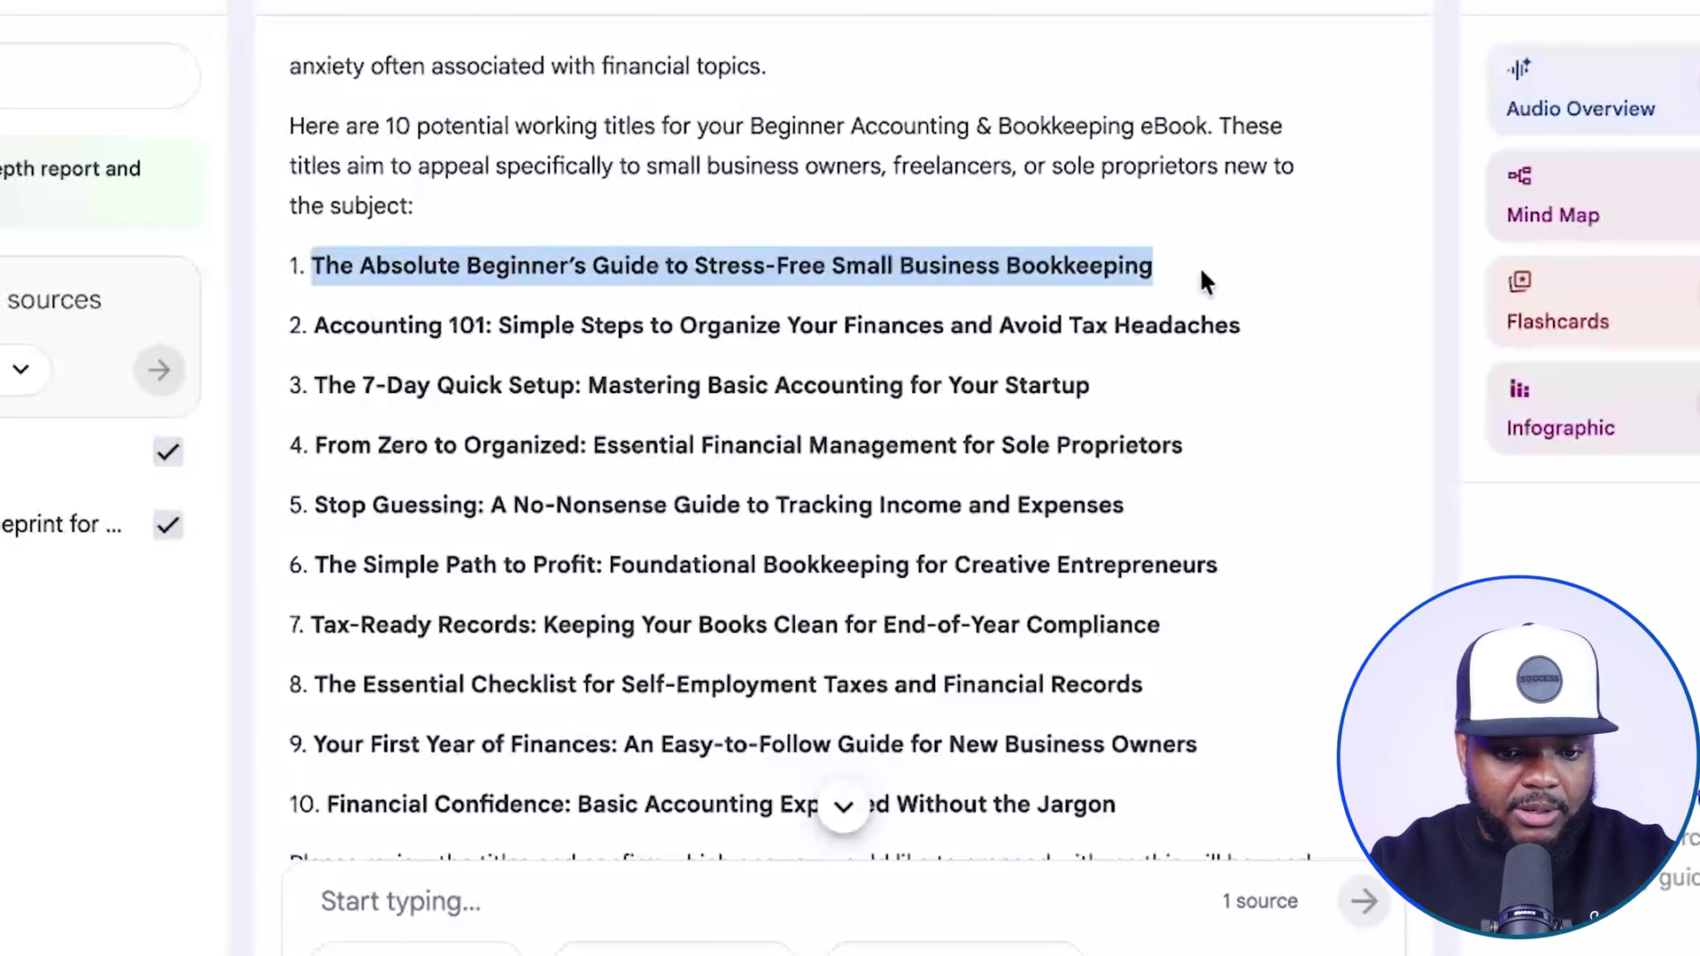
scroll(714, 582, down, 10)
click(422, 885)
key(ctrl+v)
text(next)
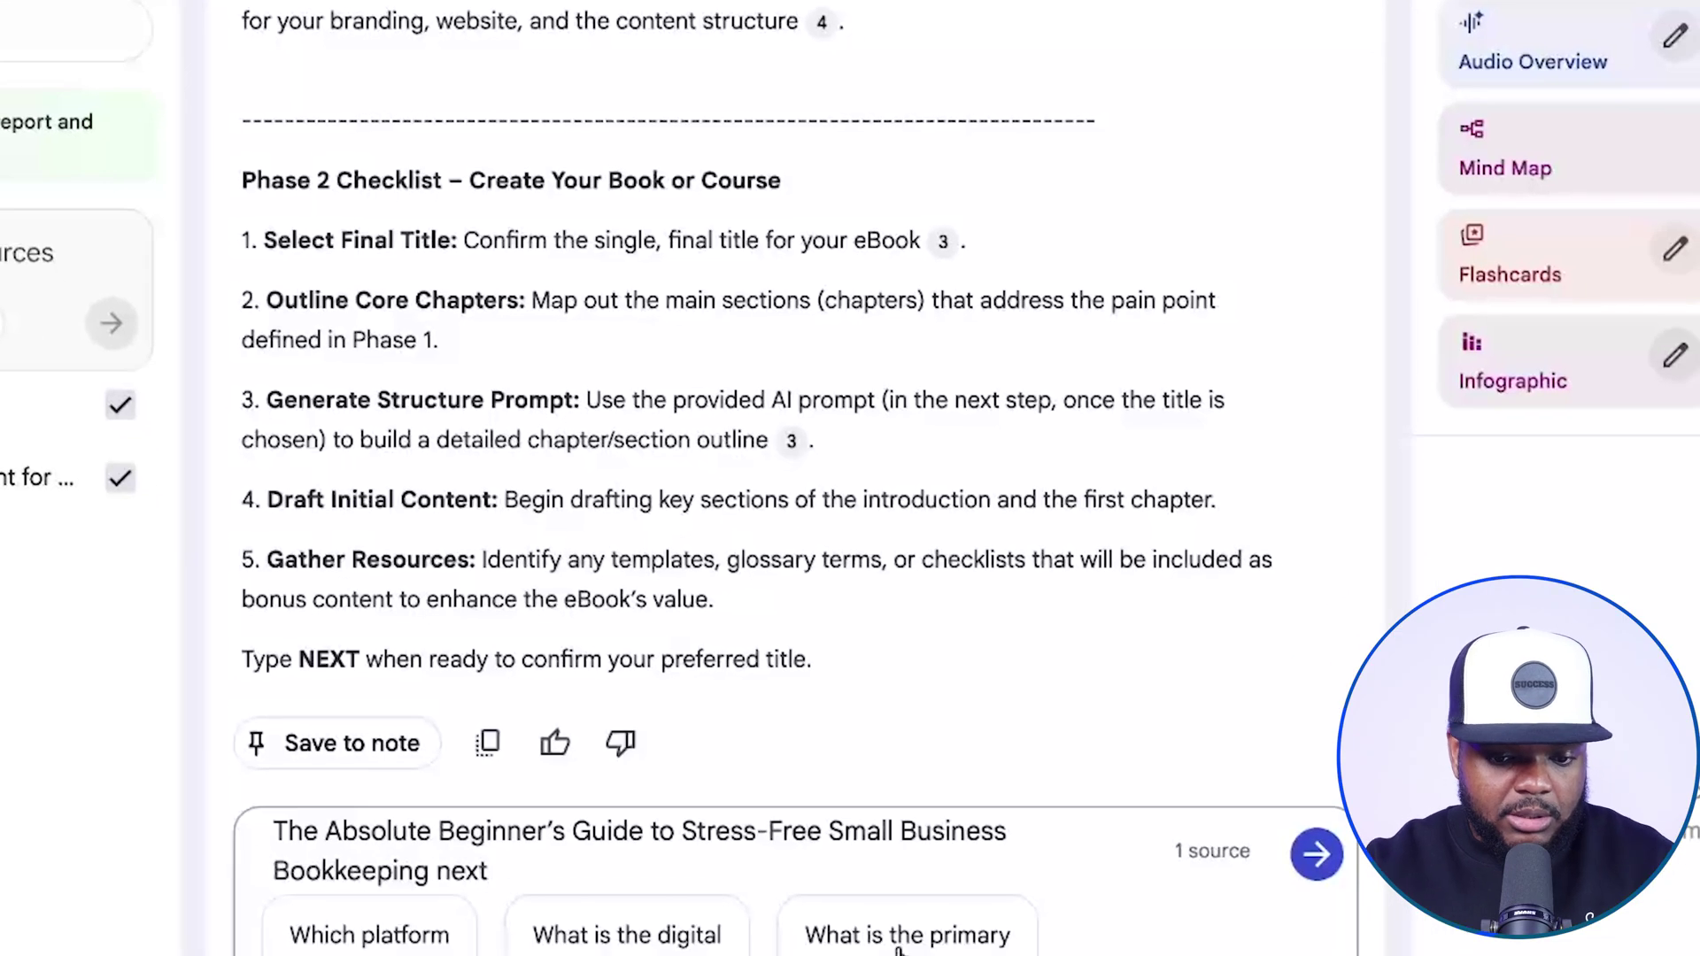
click(1316, 857)
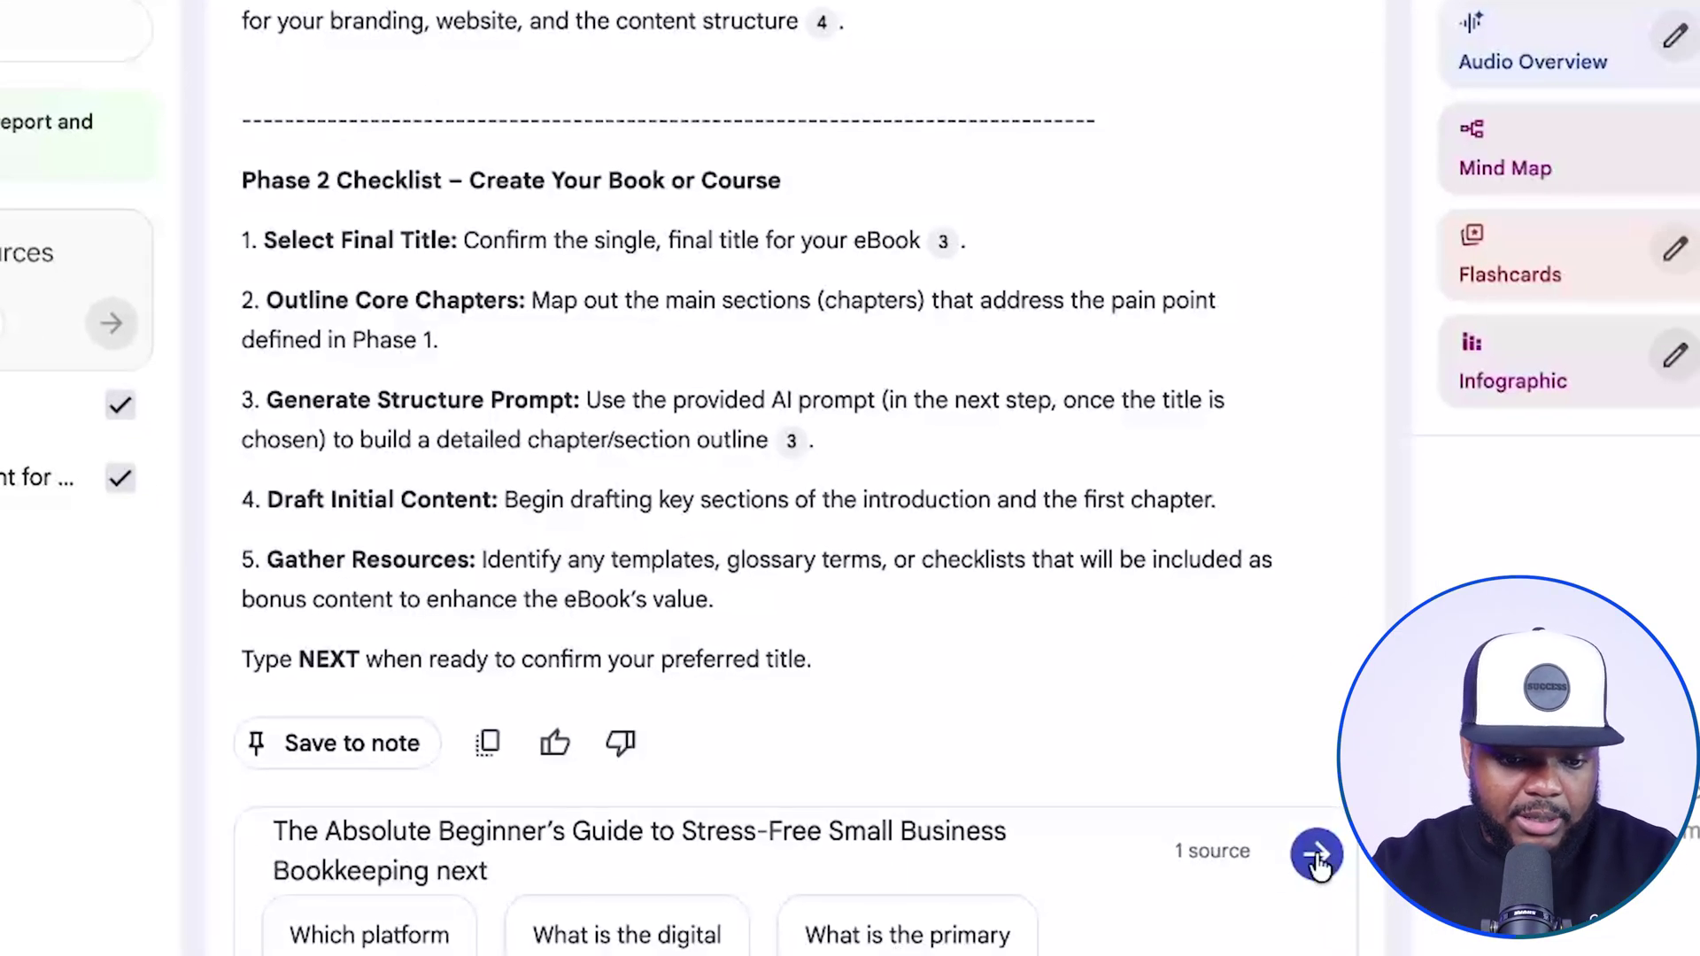
Copy the Gamma prompt text for the 7-chapter beginner eBook outline from the chat reply.
scroll(697, 443, down, 2)
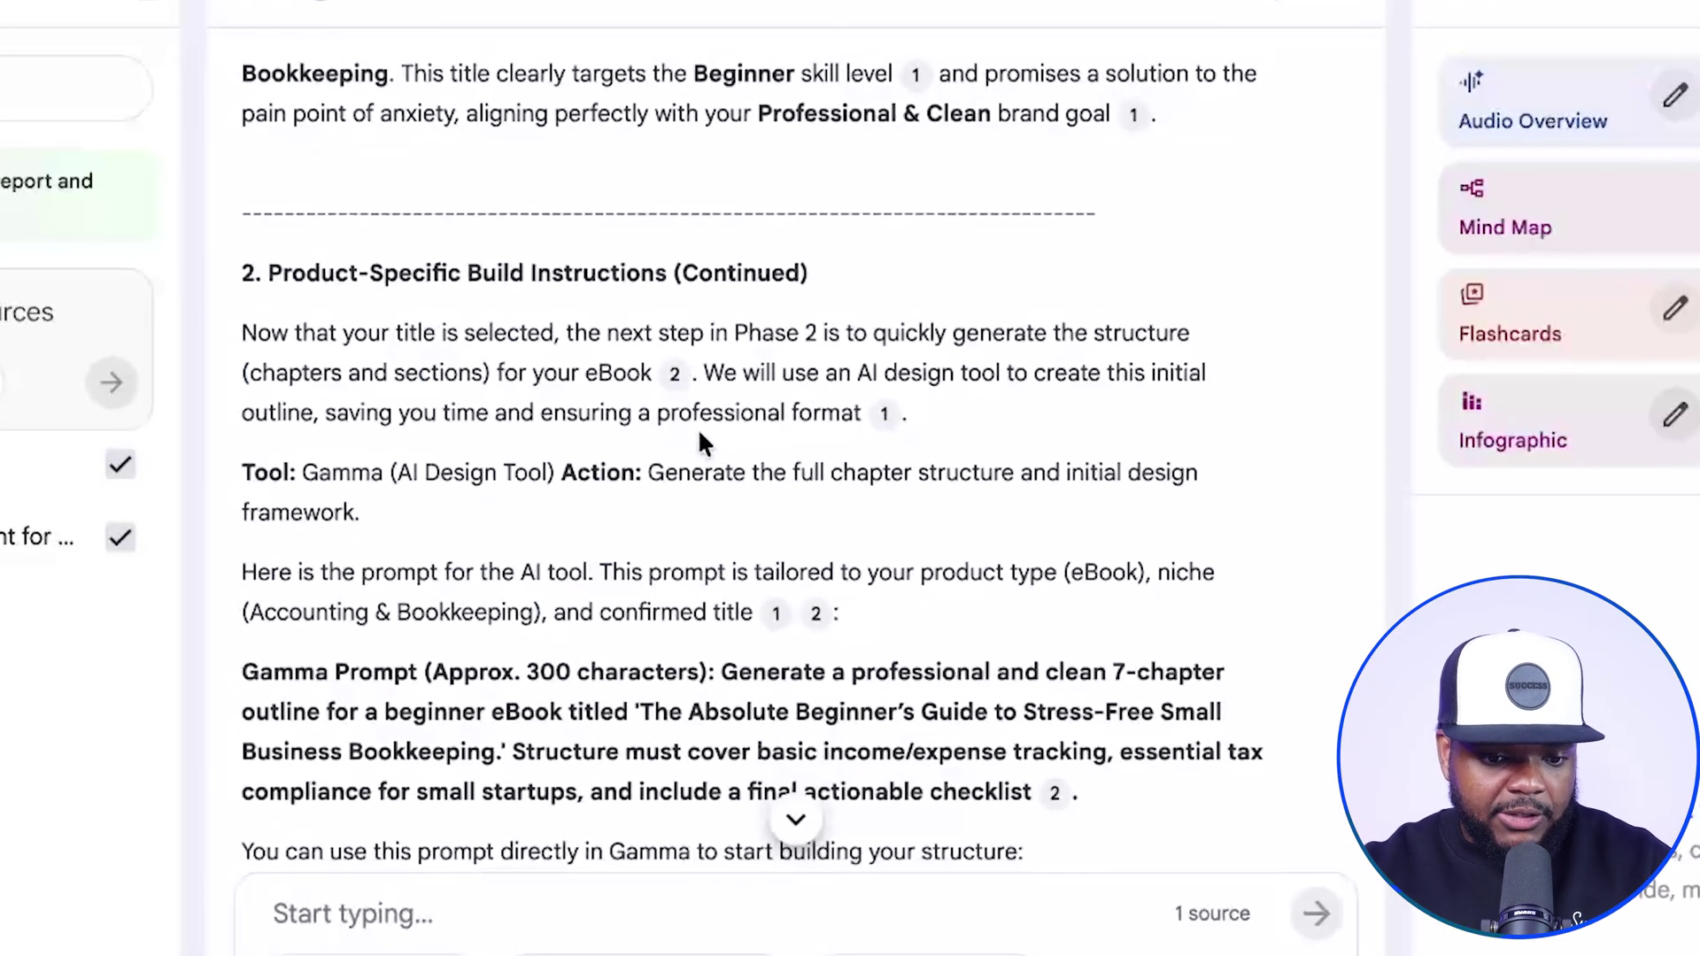
scroll(699, 438, down, 2)
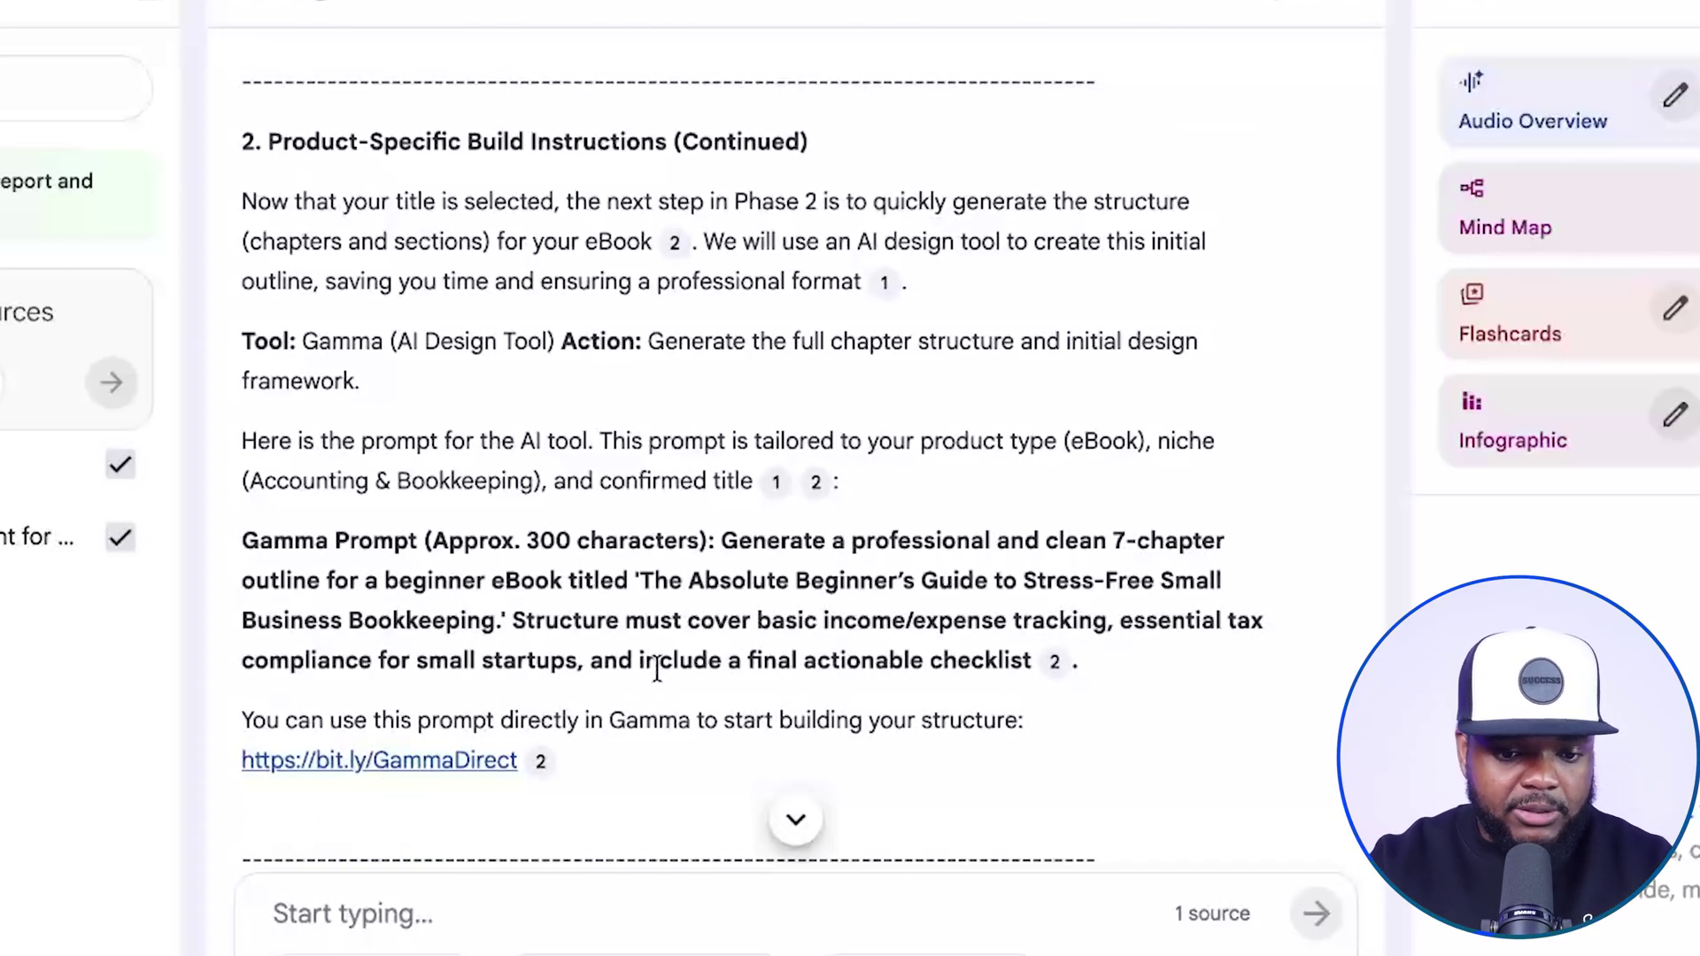
drag(723, 540, 1025, 656)
key(ctrl+c)
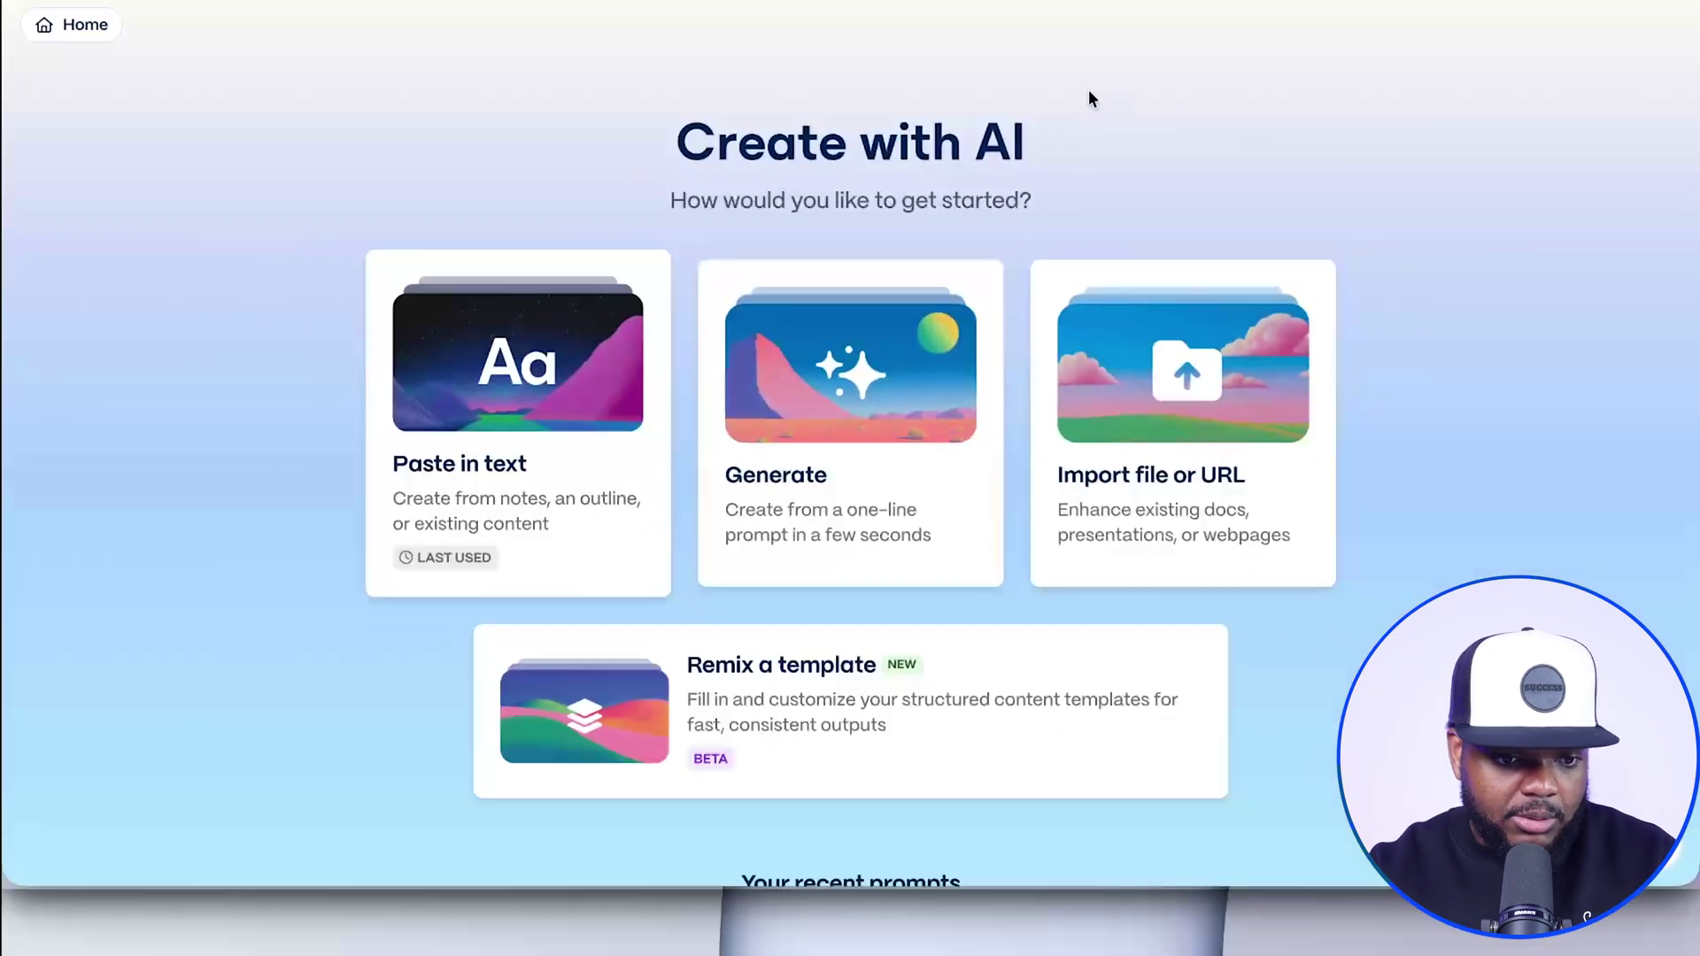
Switch to Gamma, choose to generate a Document from a prompt, and generate the outline using the copied eBook prompt.
click(891, 414)
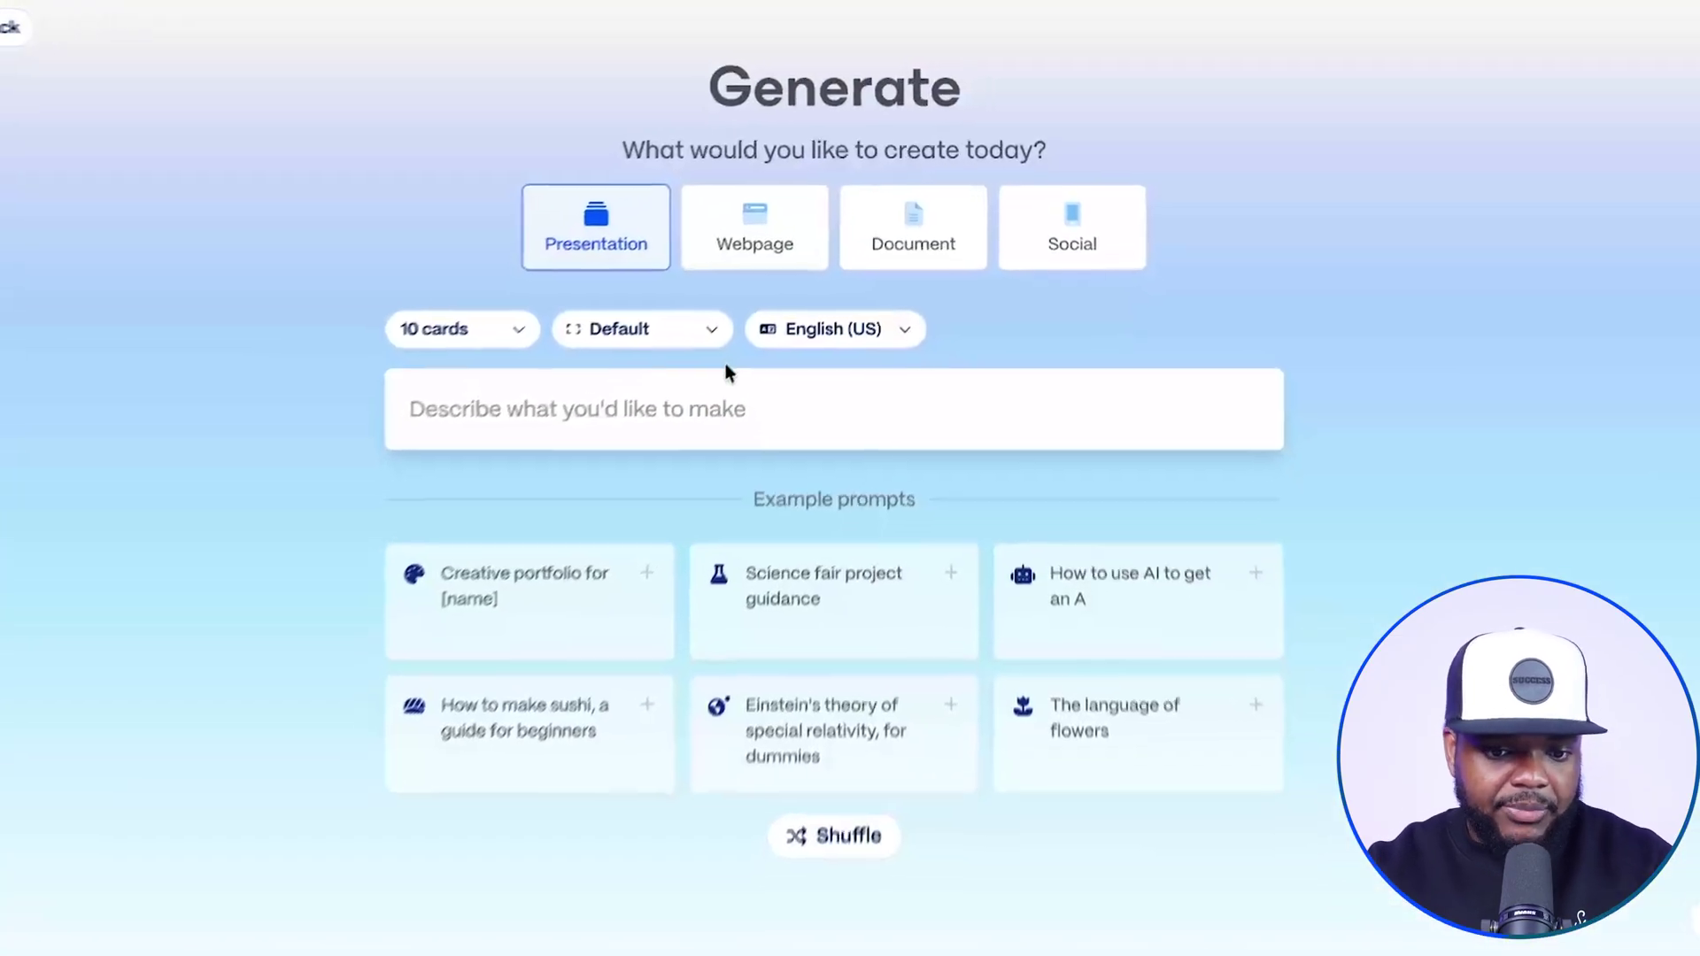
click(897, 244)
click(542, 415)
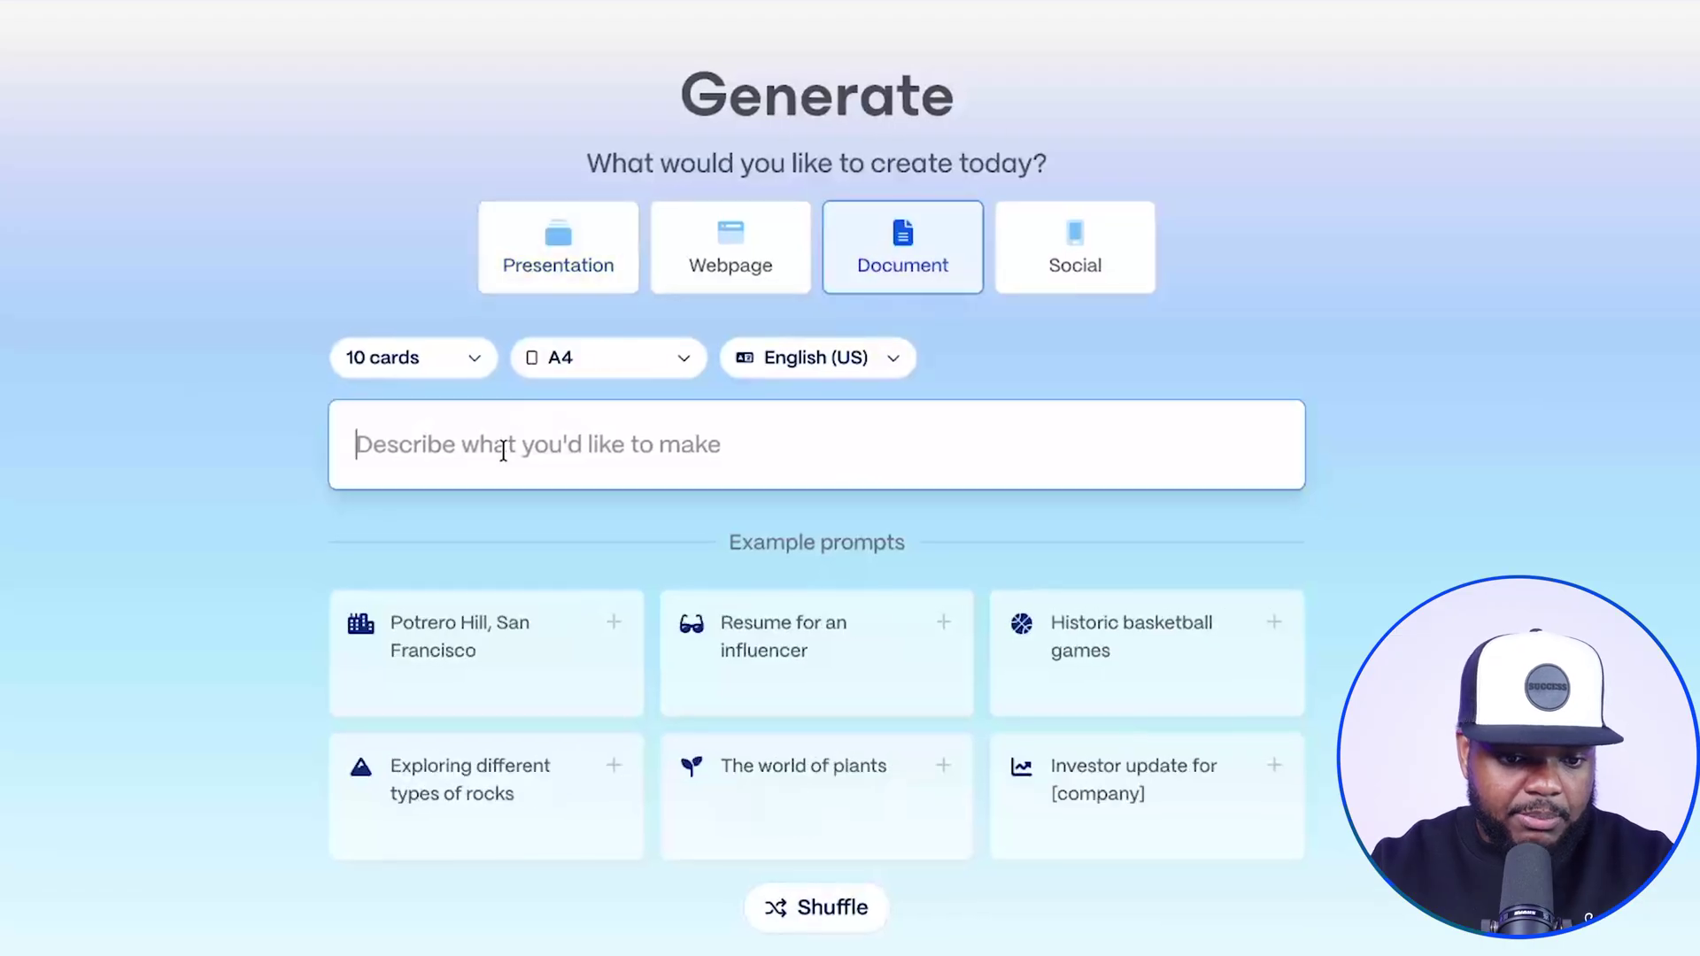
key(ctrl+v)
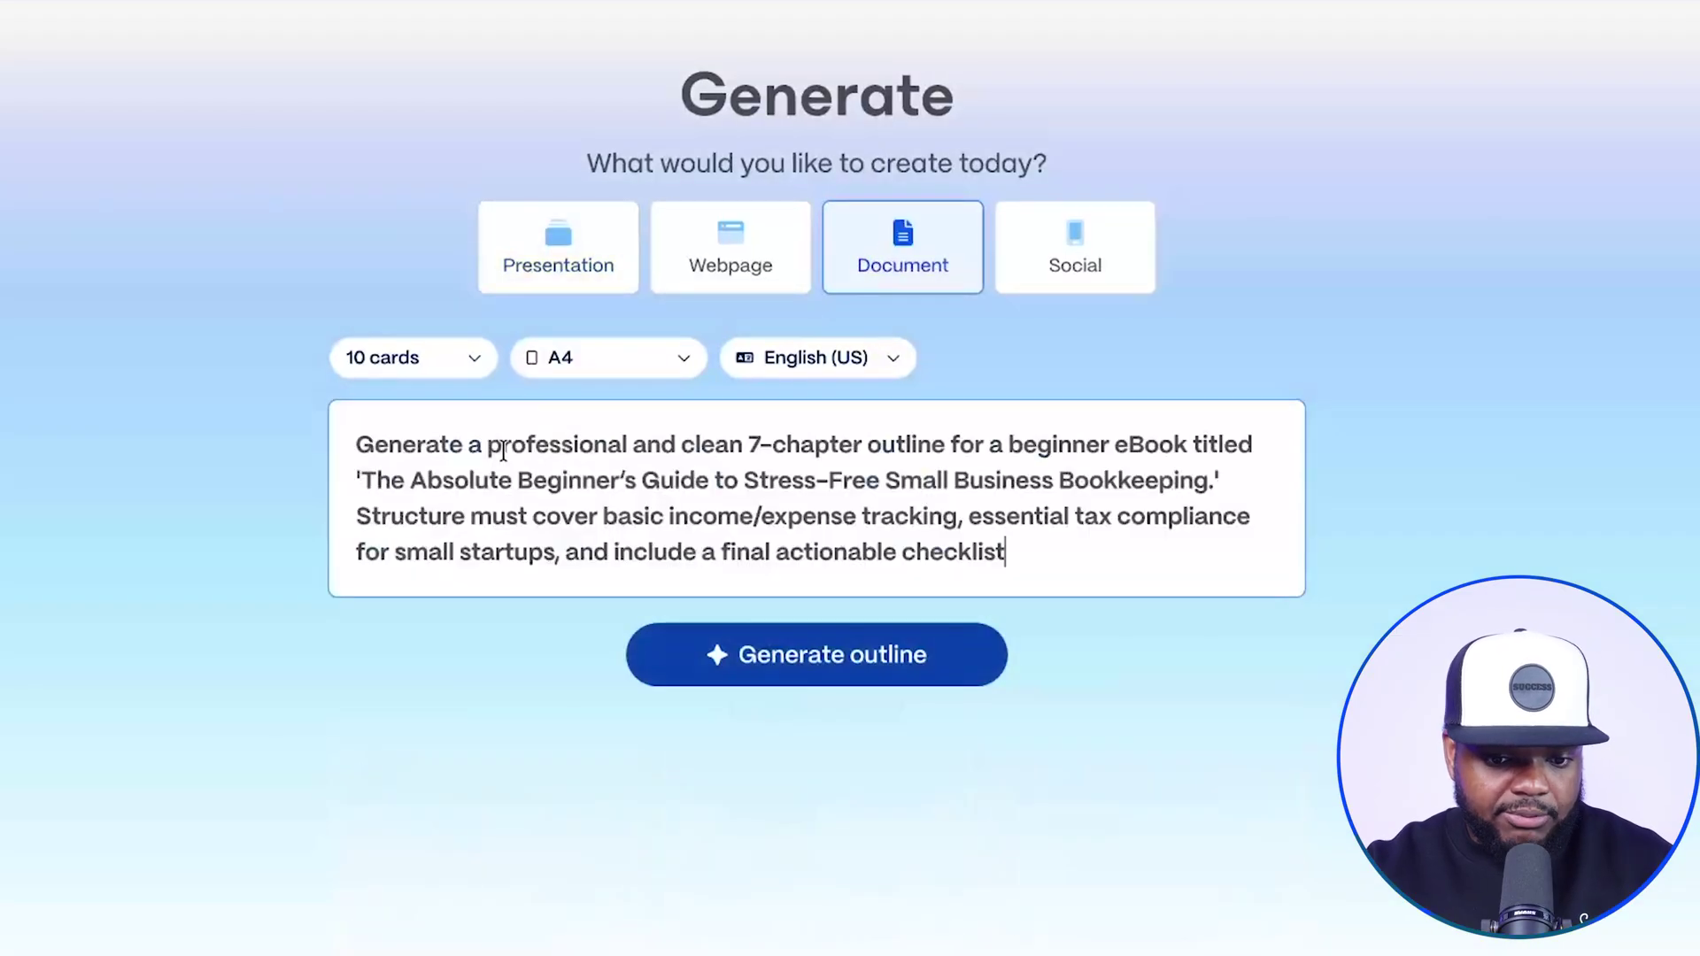
click(829, 671)
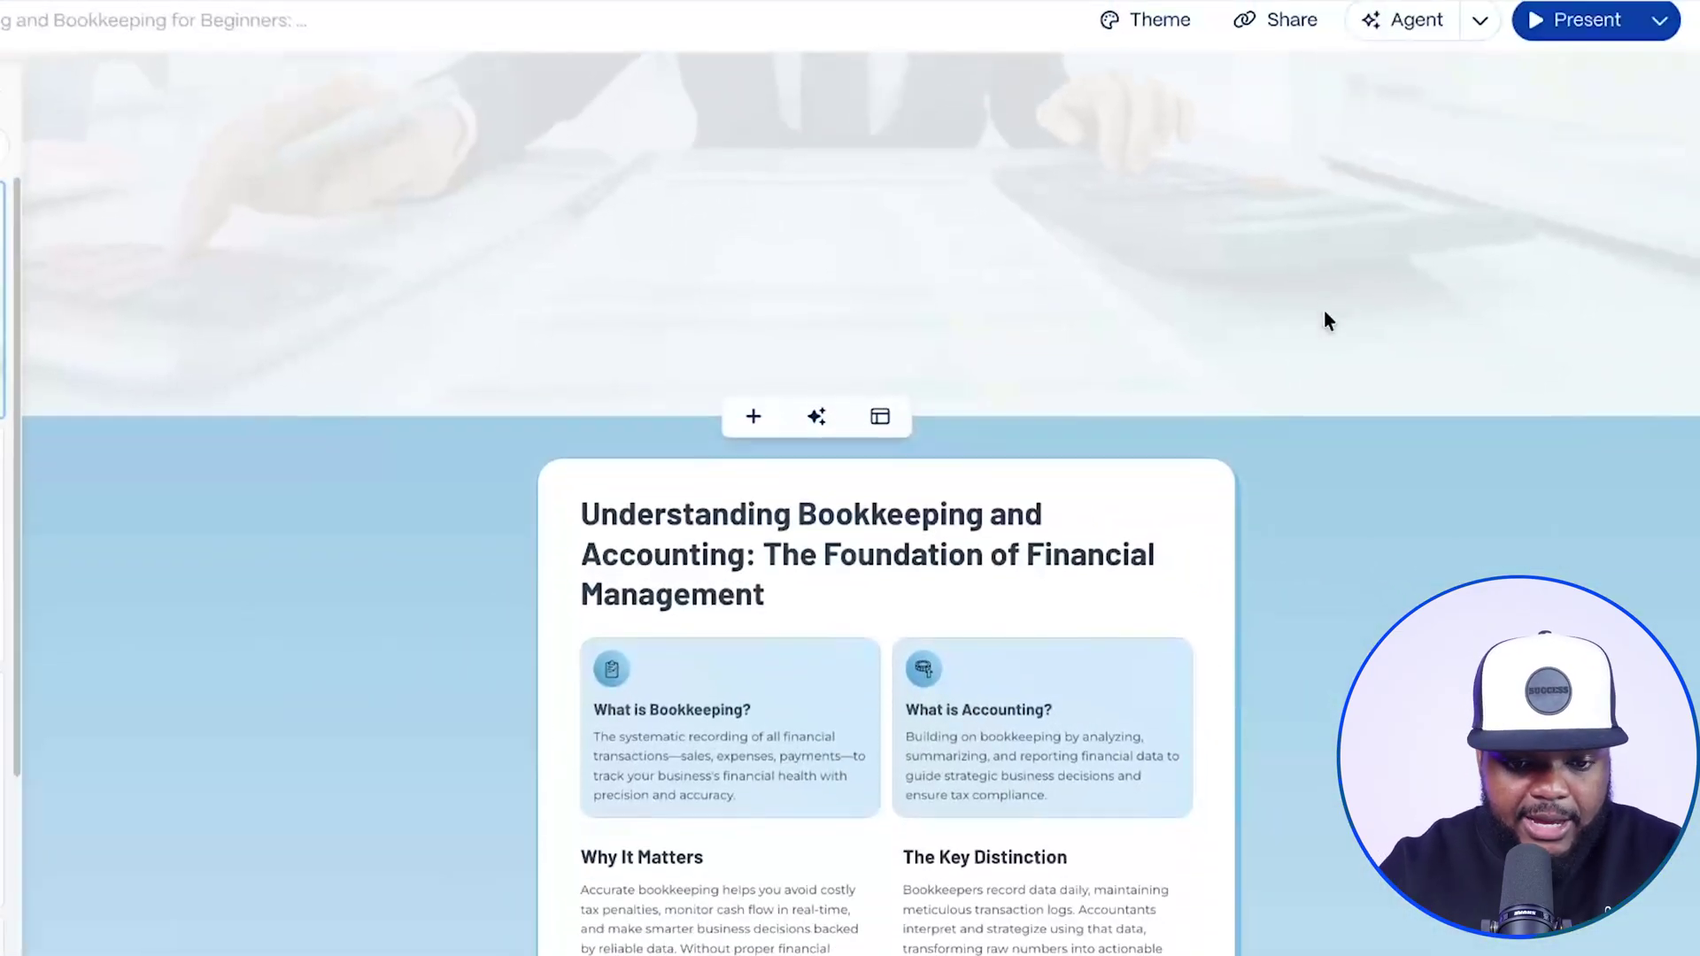
Examine the generated eBook pages, from Understanding Bookkeeping and Accounting through the Getting Started with Bookkeeping page.
scroll(1324, 314, down, 2)
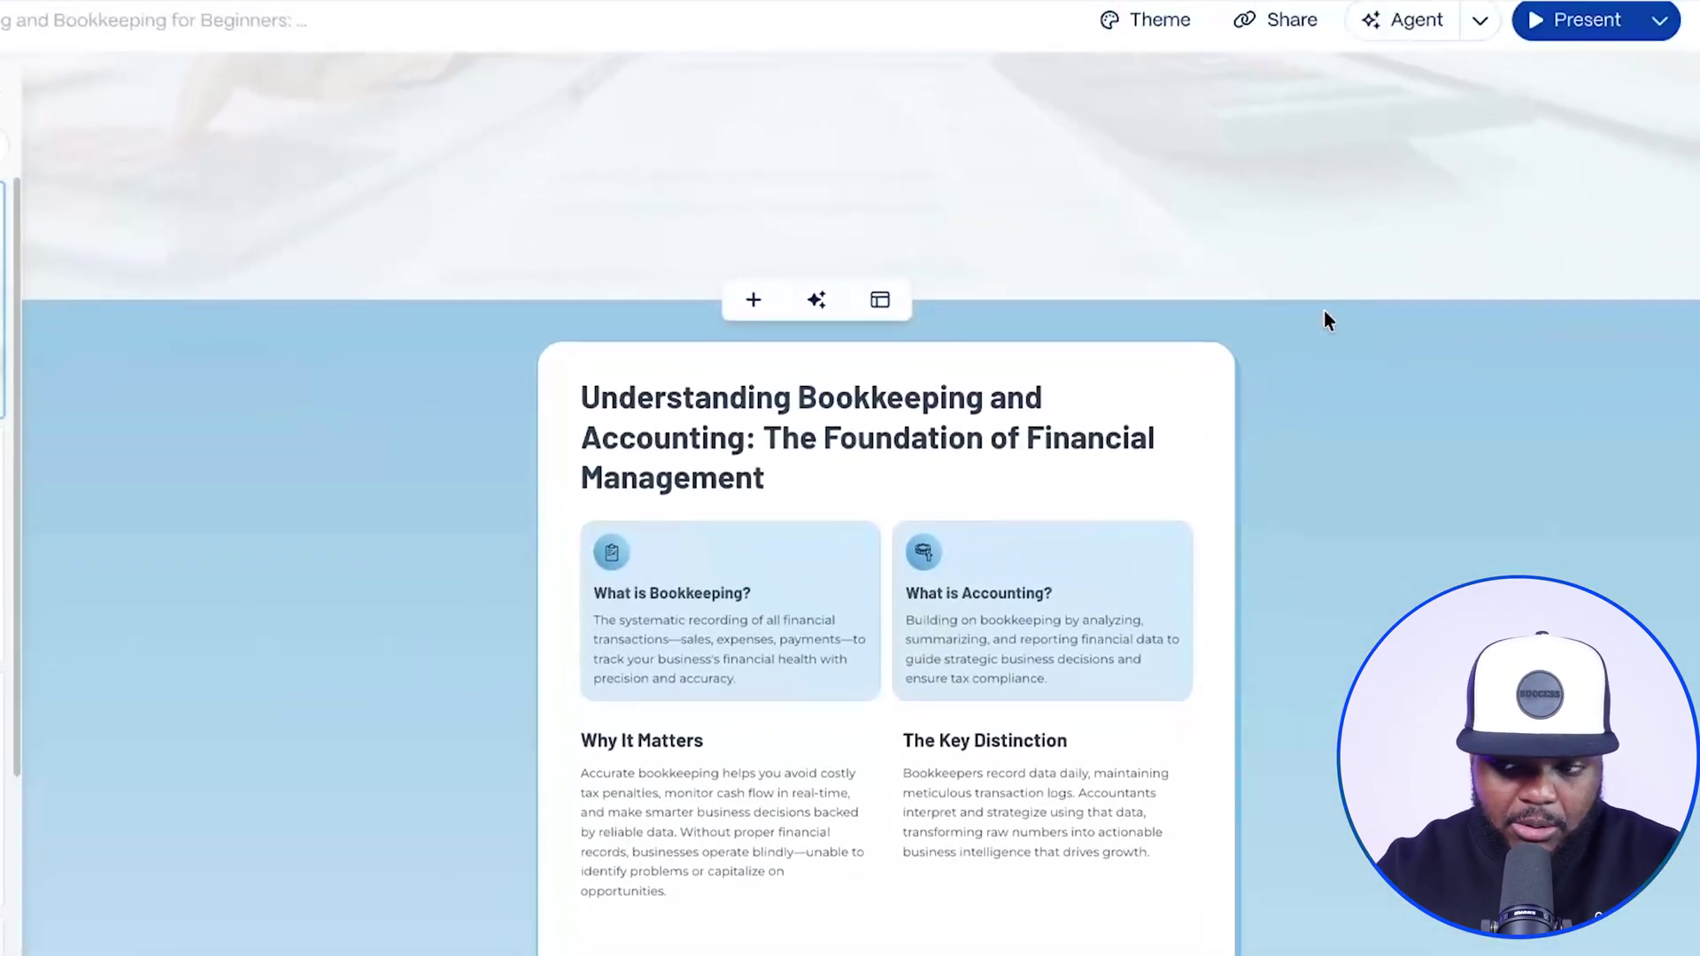
scroll(1325, 314, down, 6)
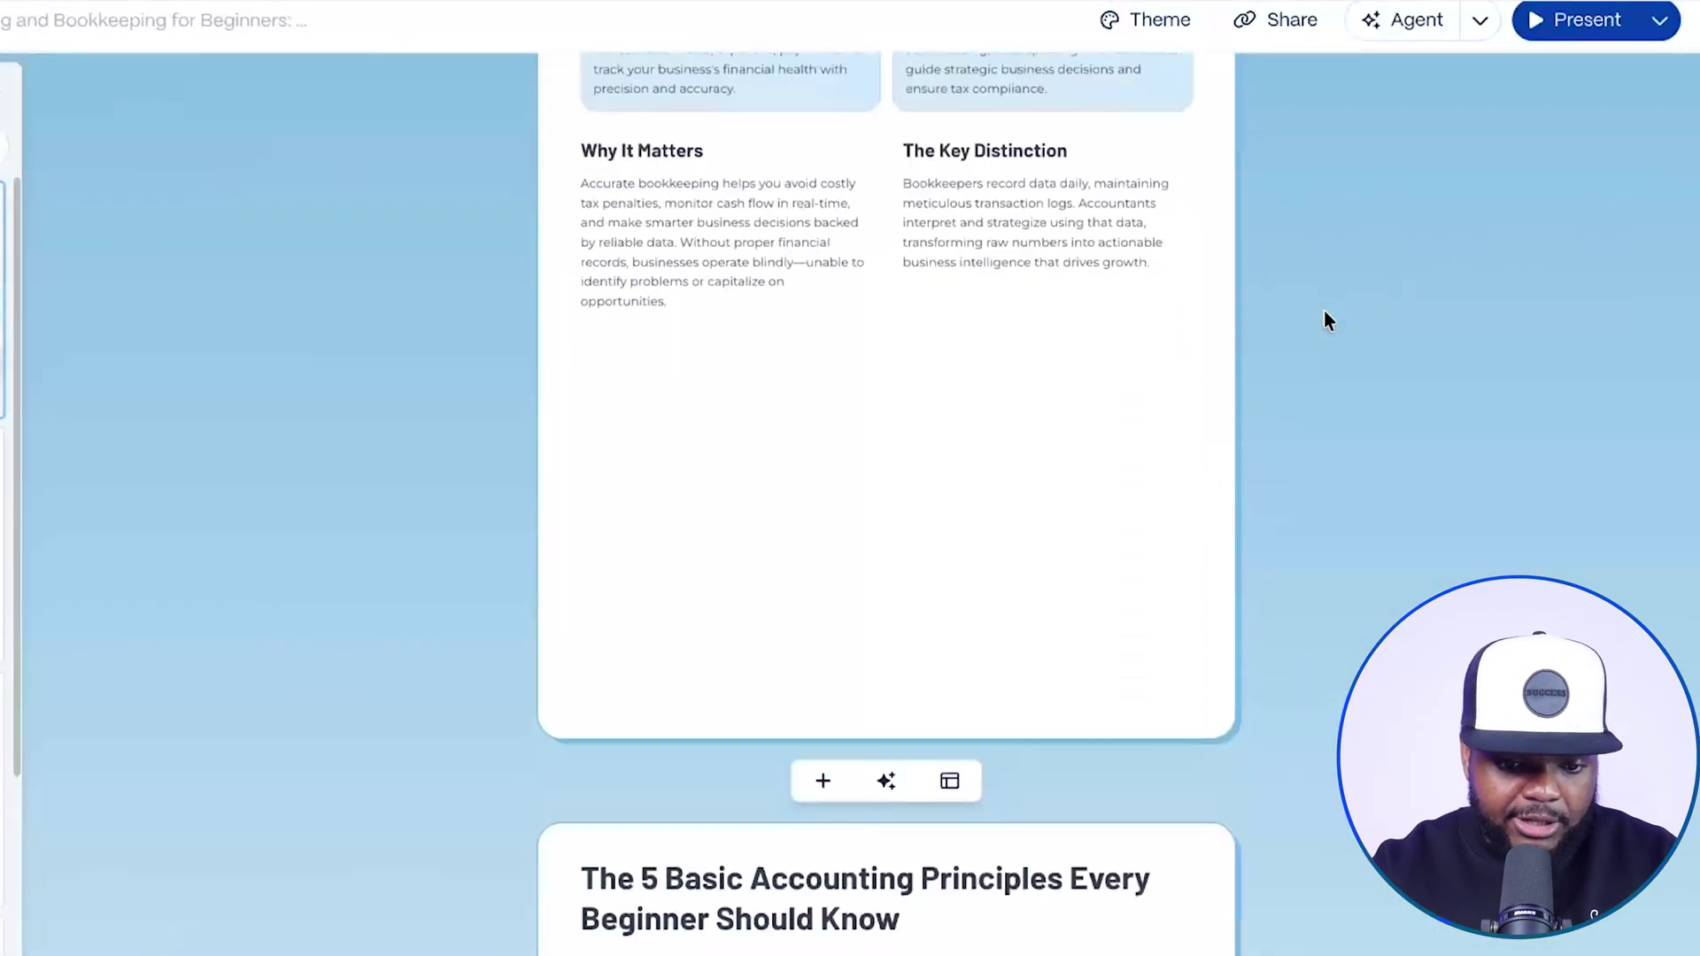
scroll(1325, 311, down, 7)
scroll(1325, 312, down, 1)
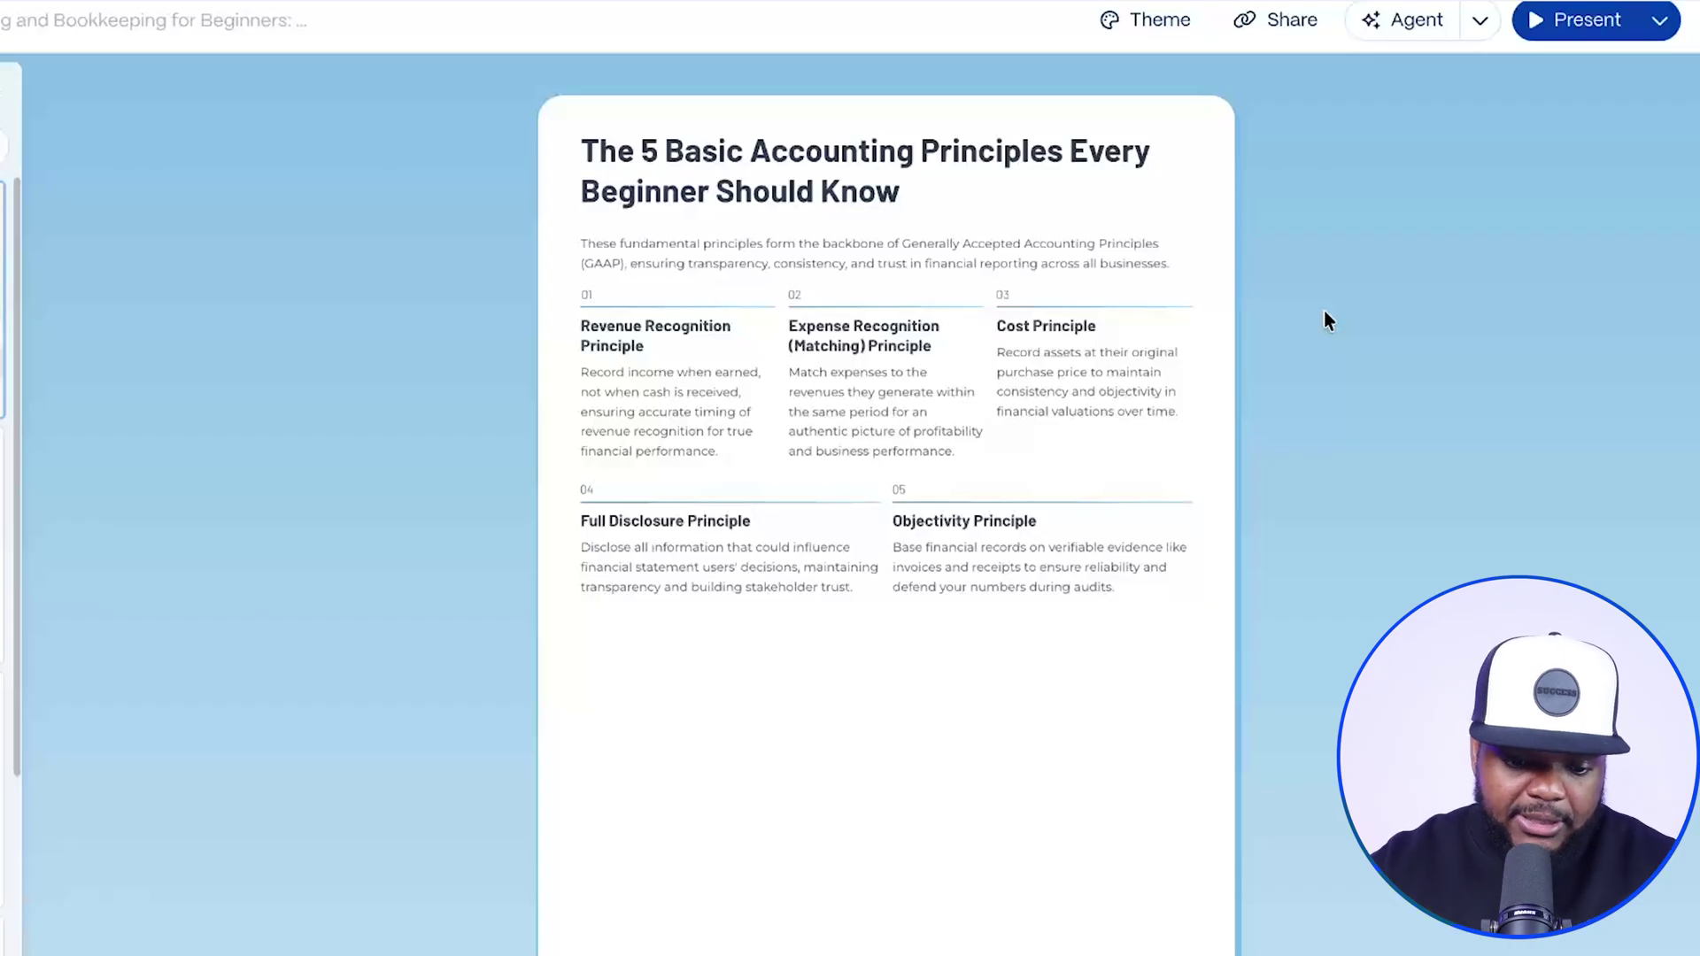
scroll(1325, 311, down, 7)
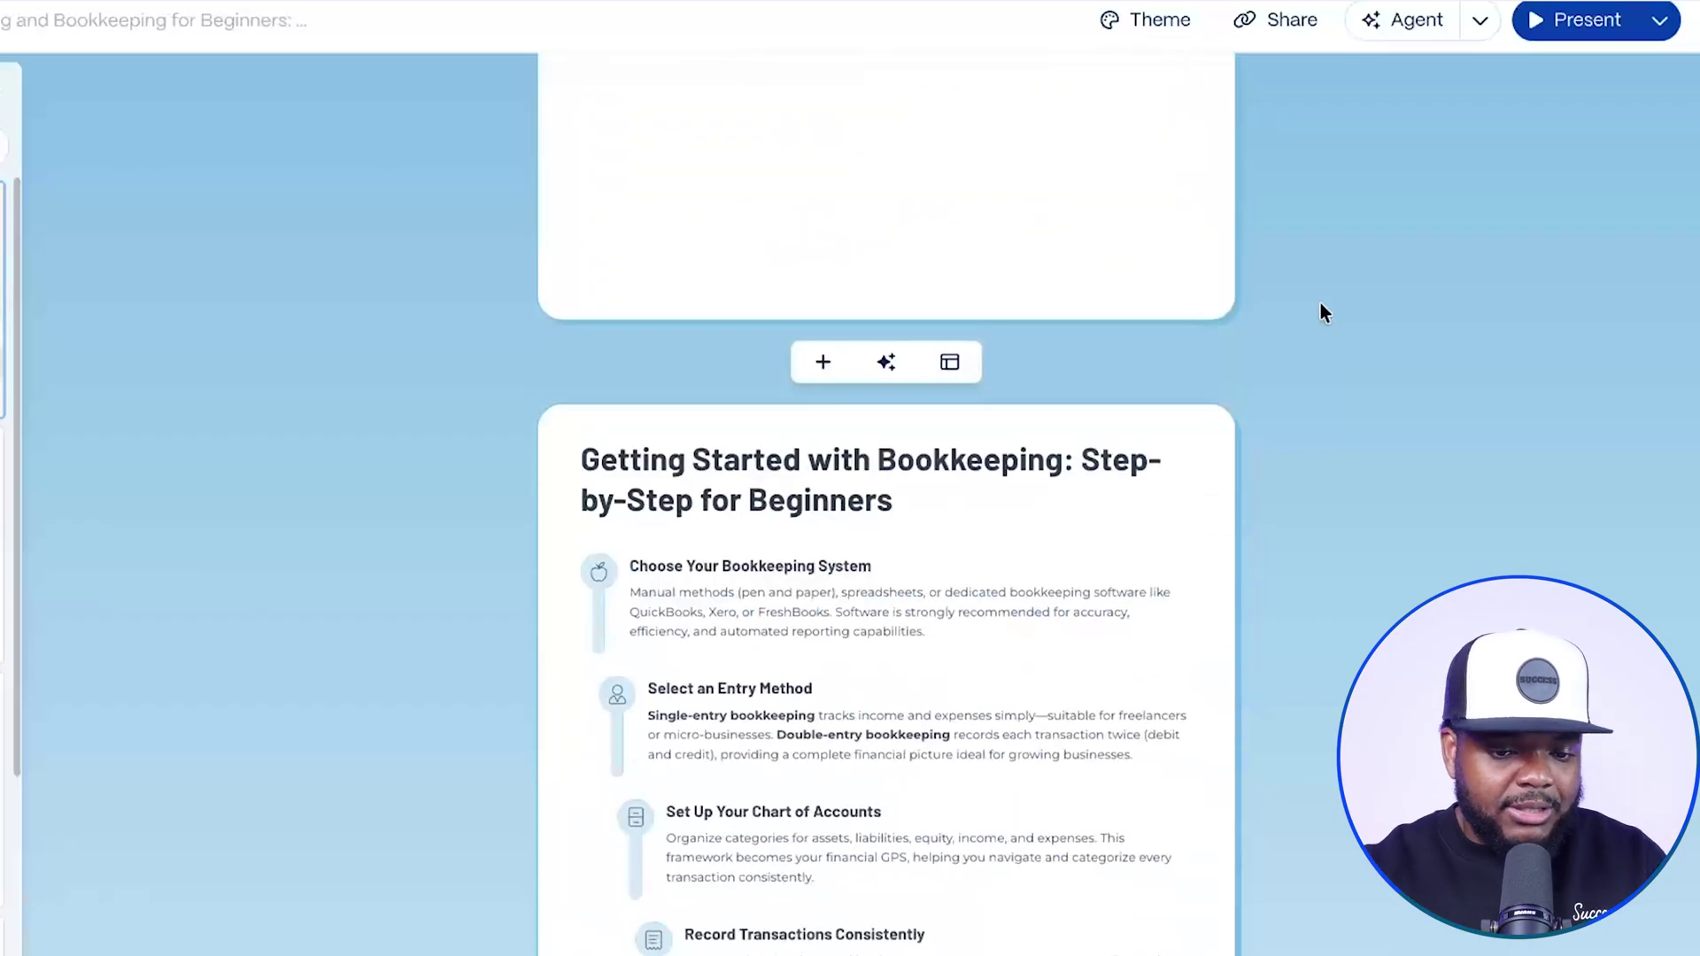
scroll(1320, 303, down, 1)
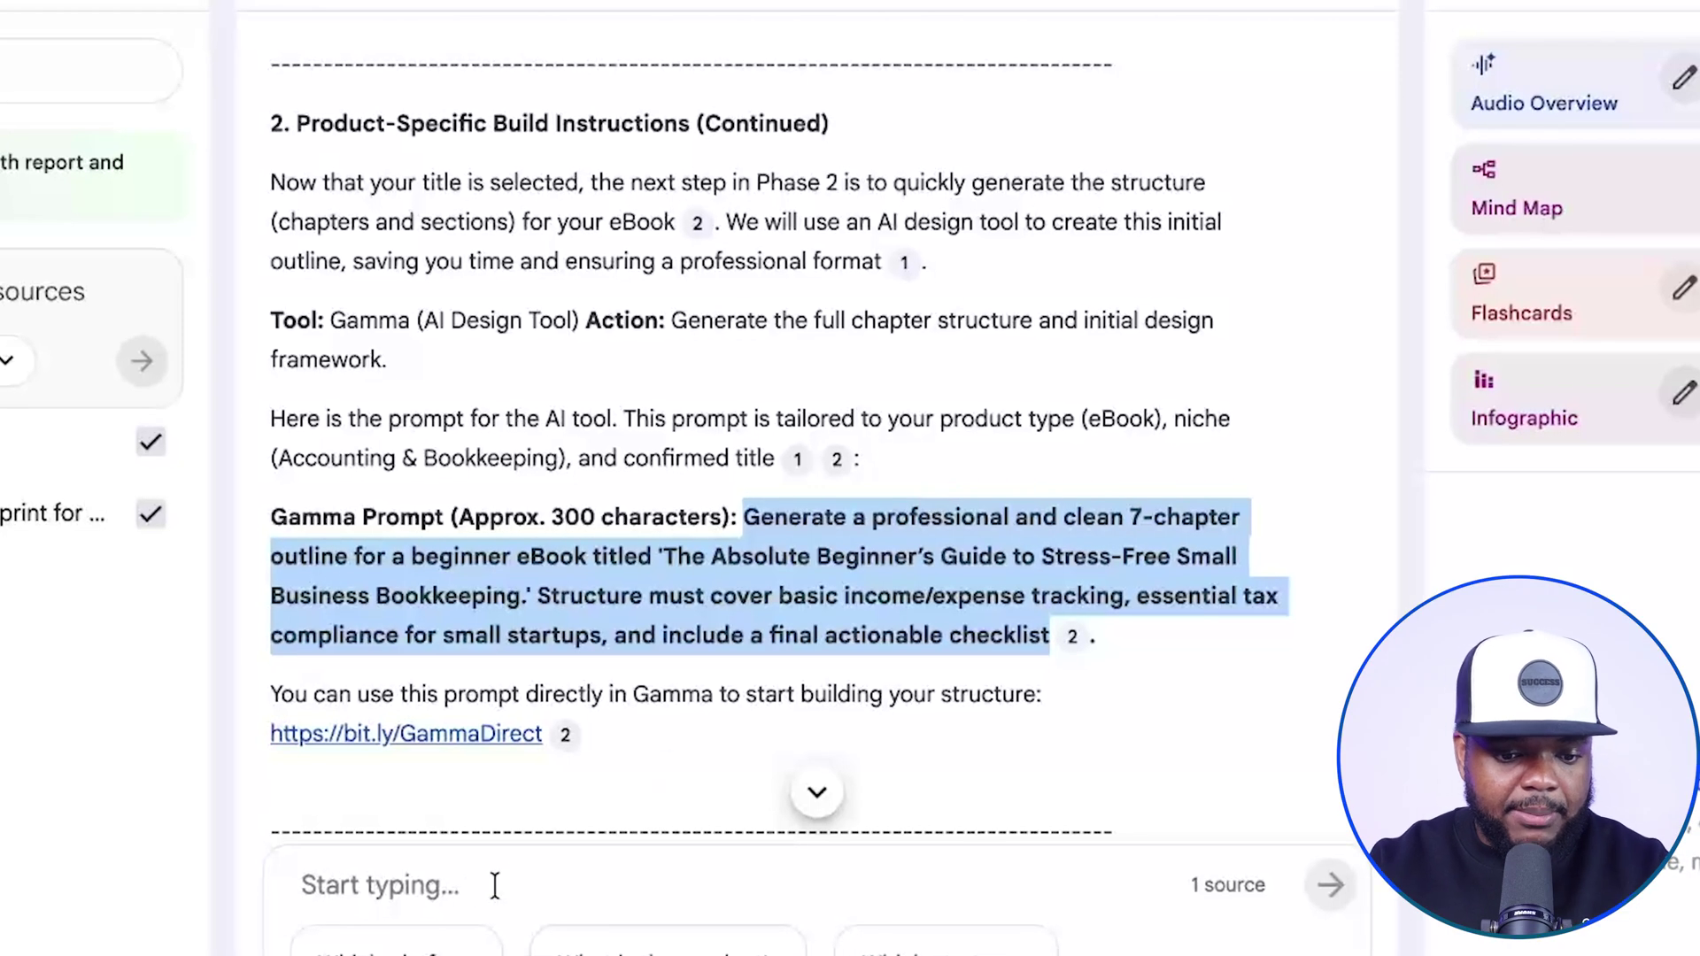
Return to NotebookLM and send "NEXT" below the Phase 2 Checklist to continue the business plan.
scroll(563, 592, down, 5)
click(407, 895)
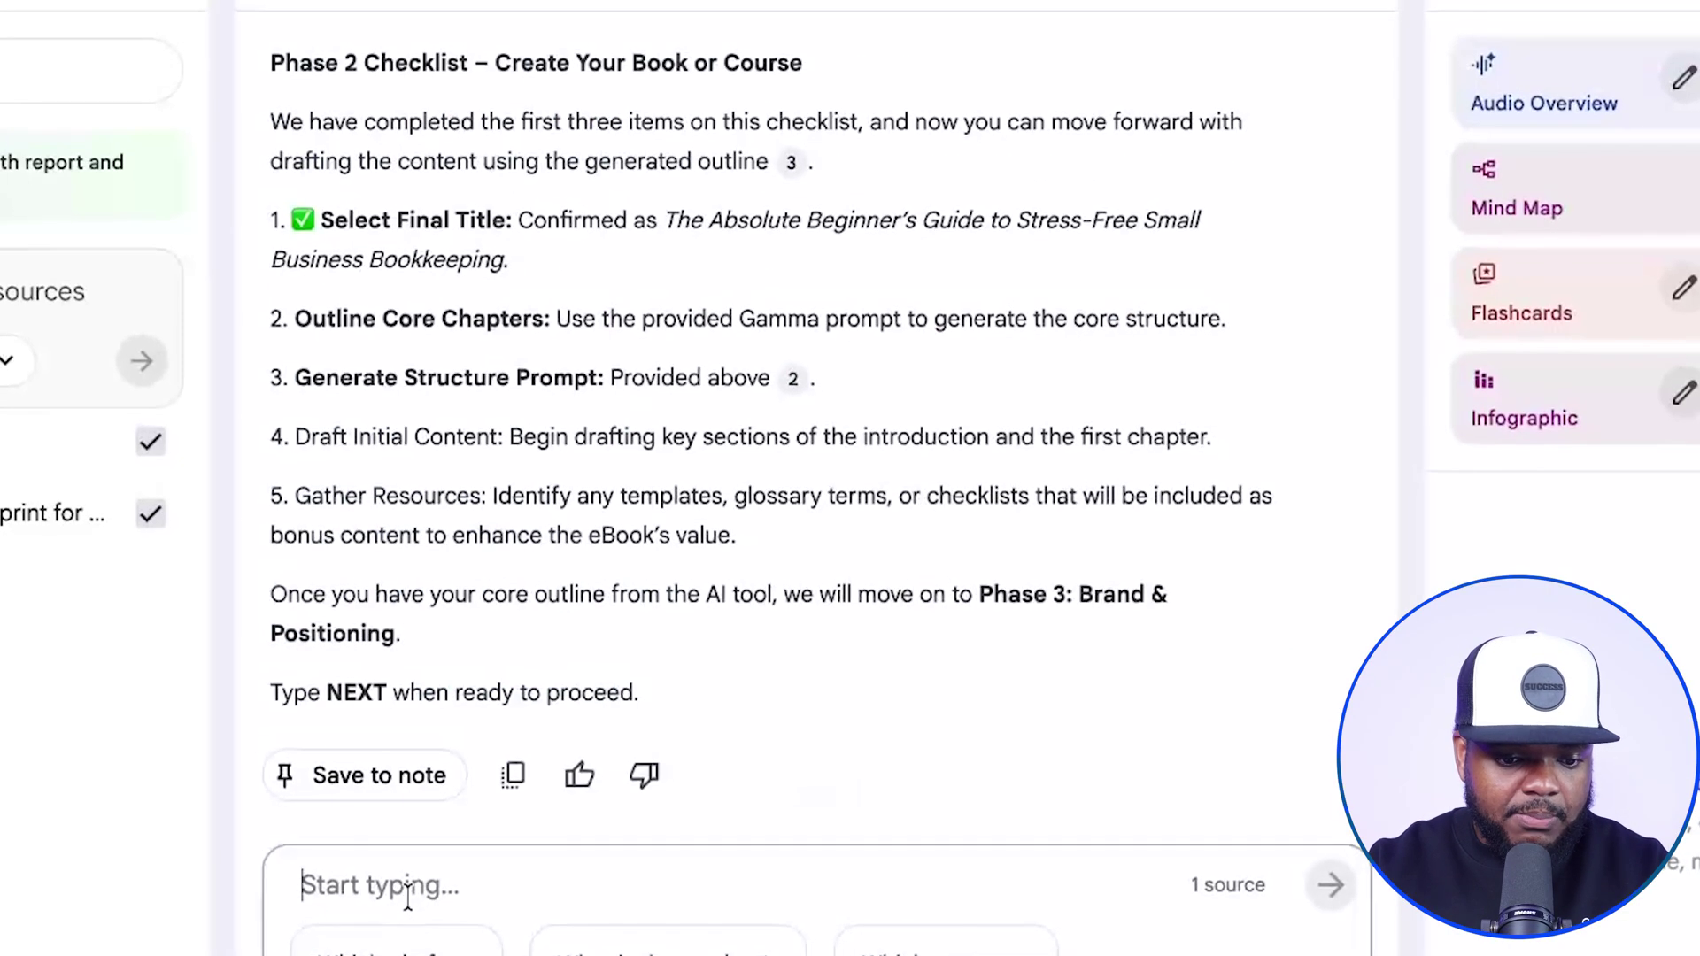
text(NEXT)
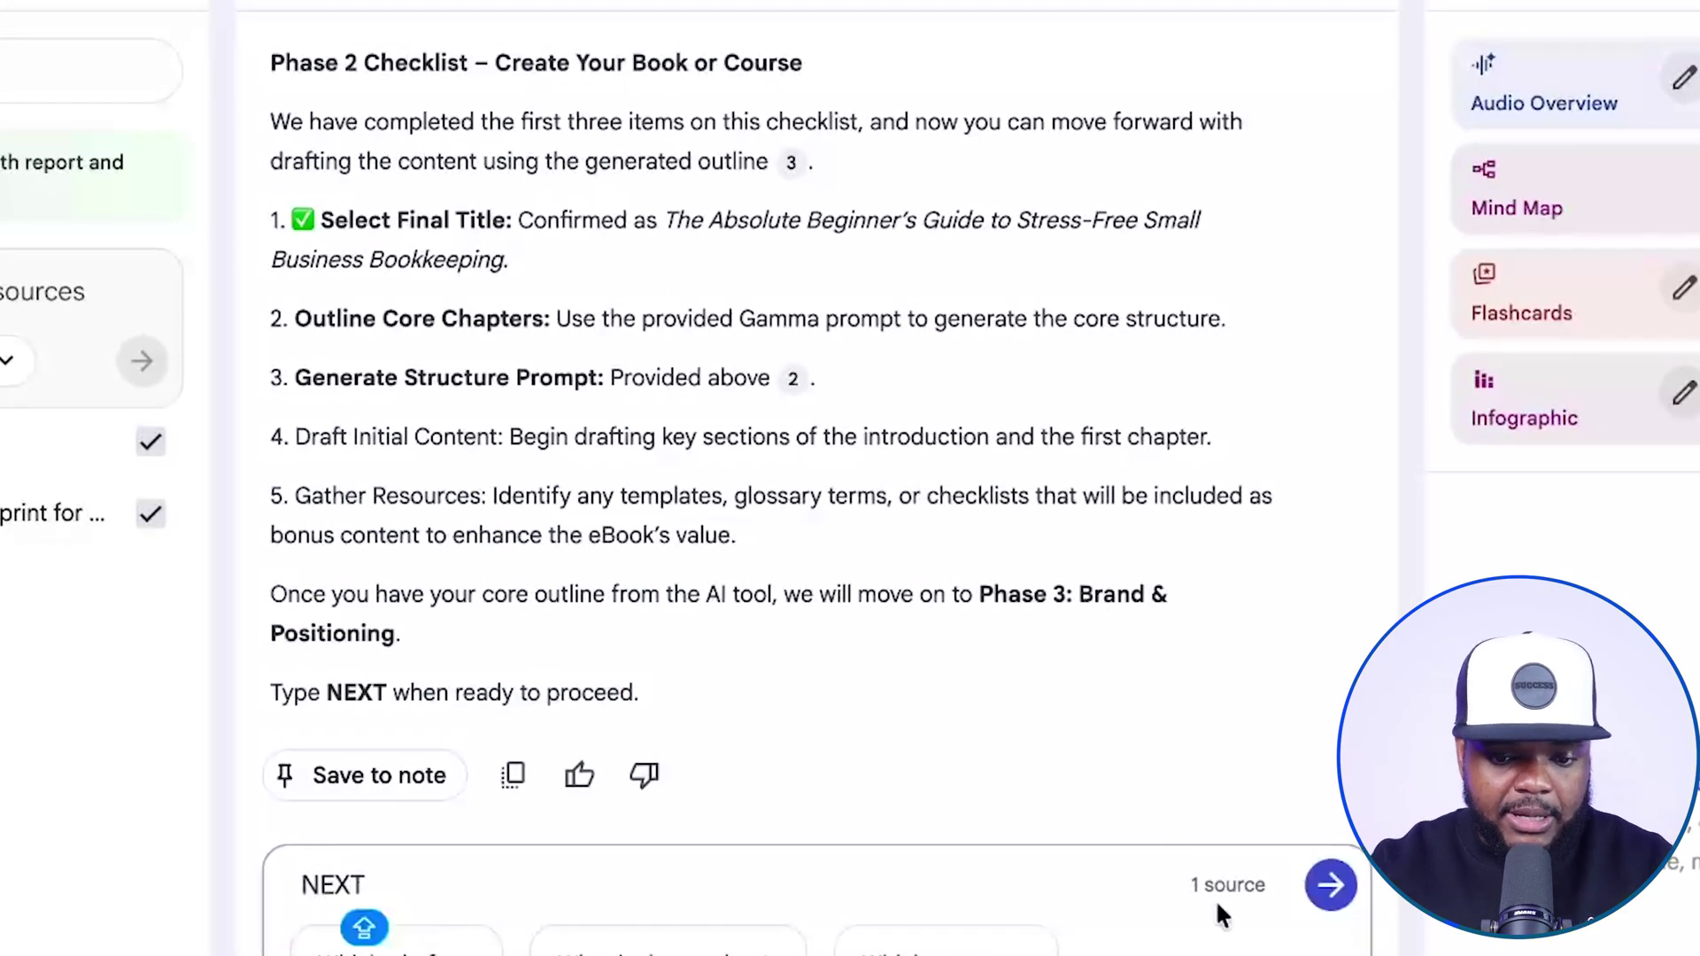
click(1331, 886)
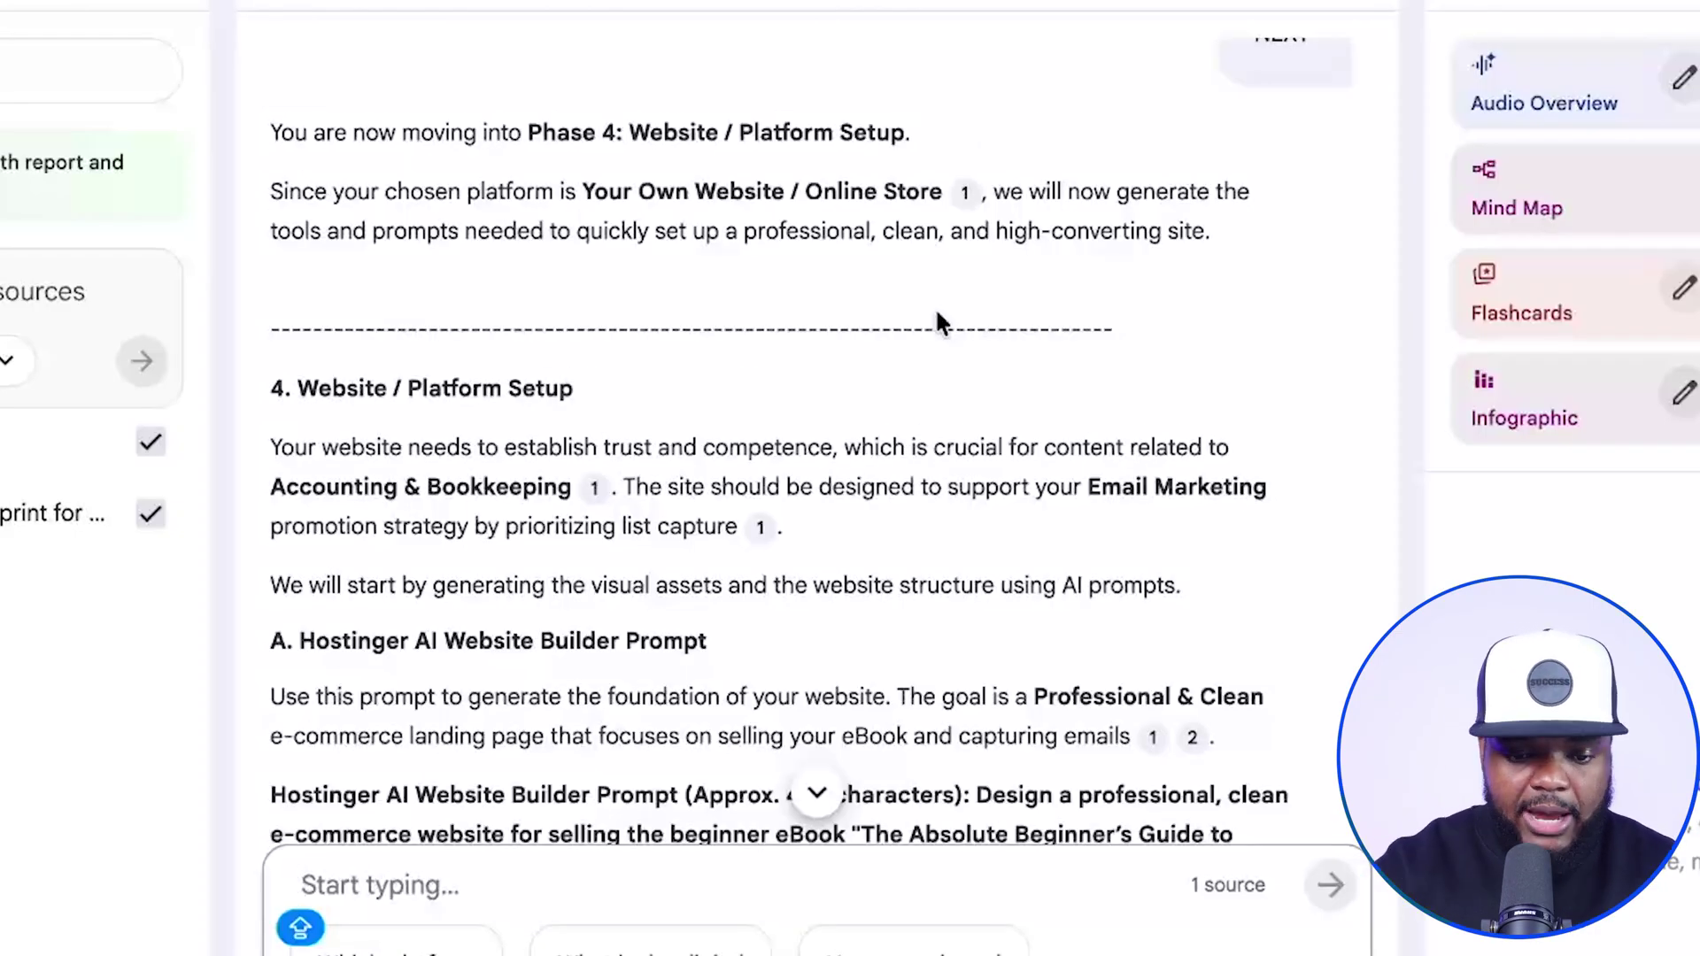
Copy the Hostinger AI Website Builder prompt from the chat reply and paste it as the description in Hostinger's AI website form.
scroll(937, 316, down, 7)
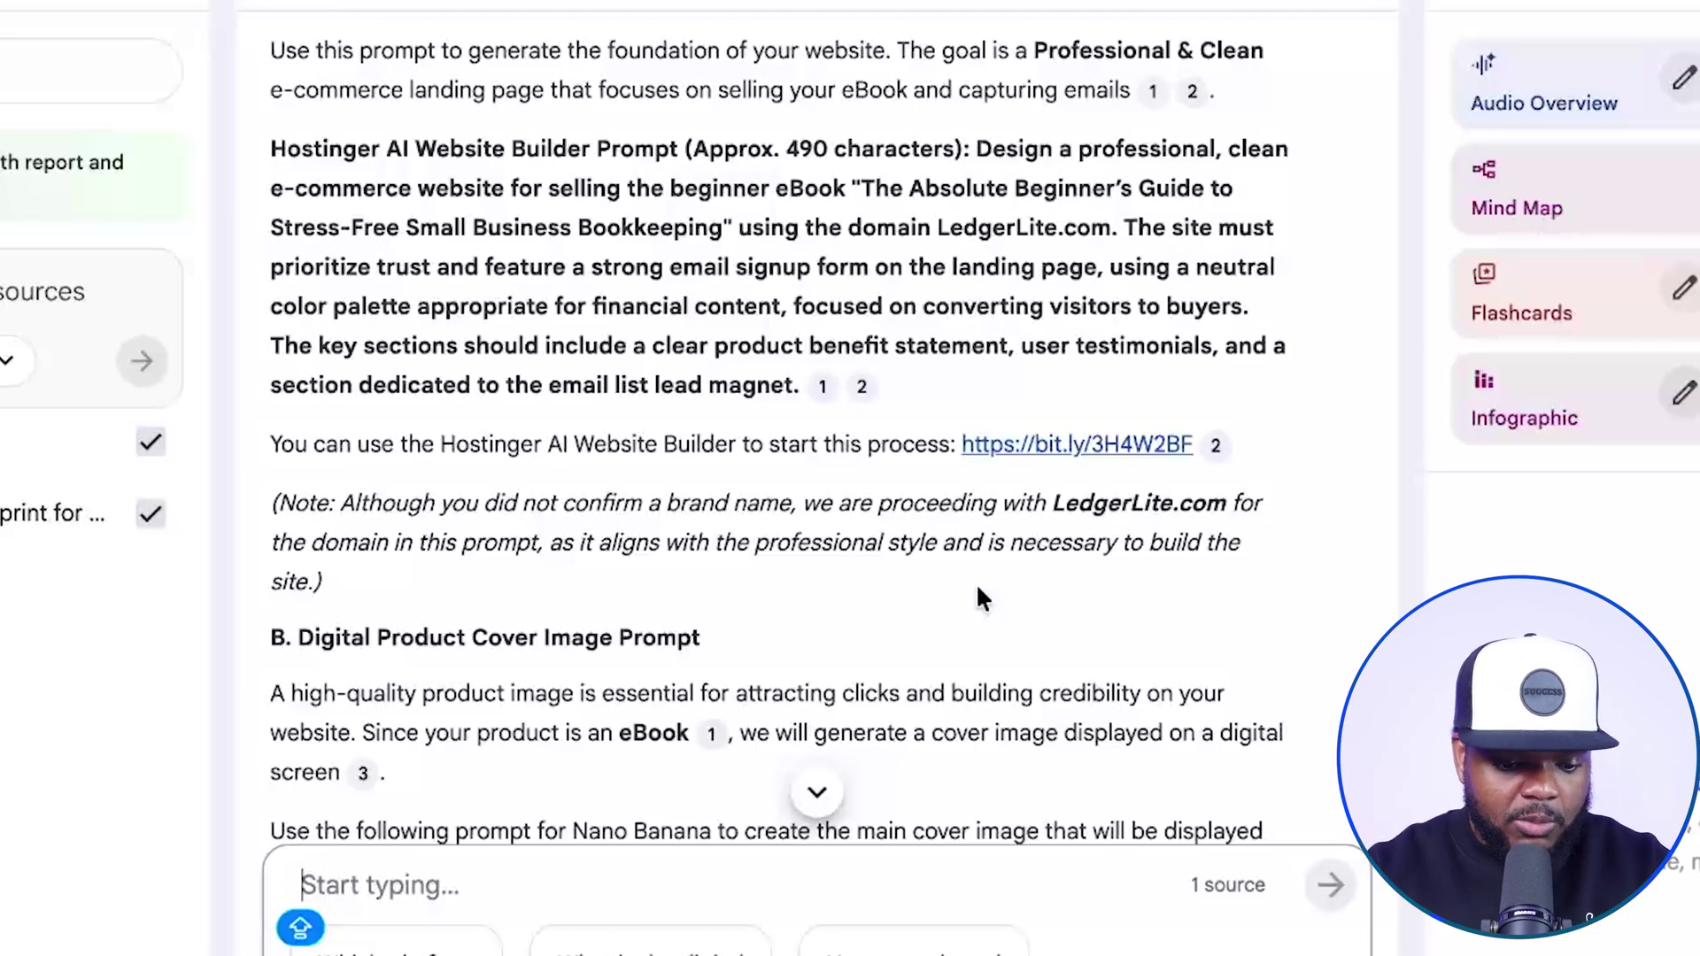
scroll(905, 479, up, 1)
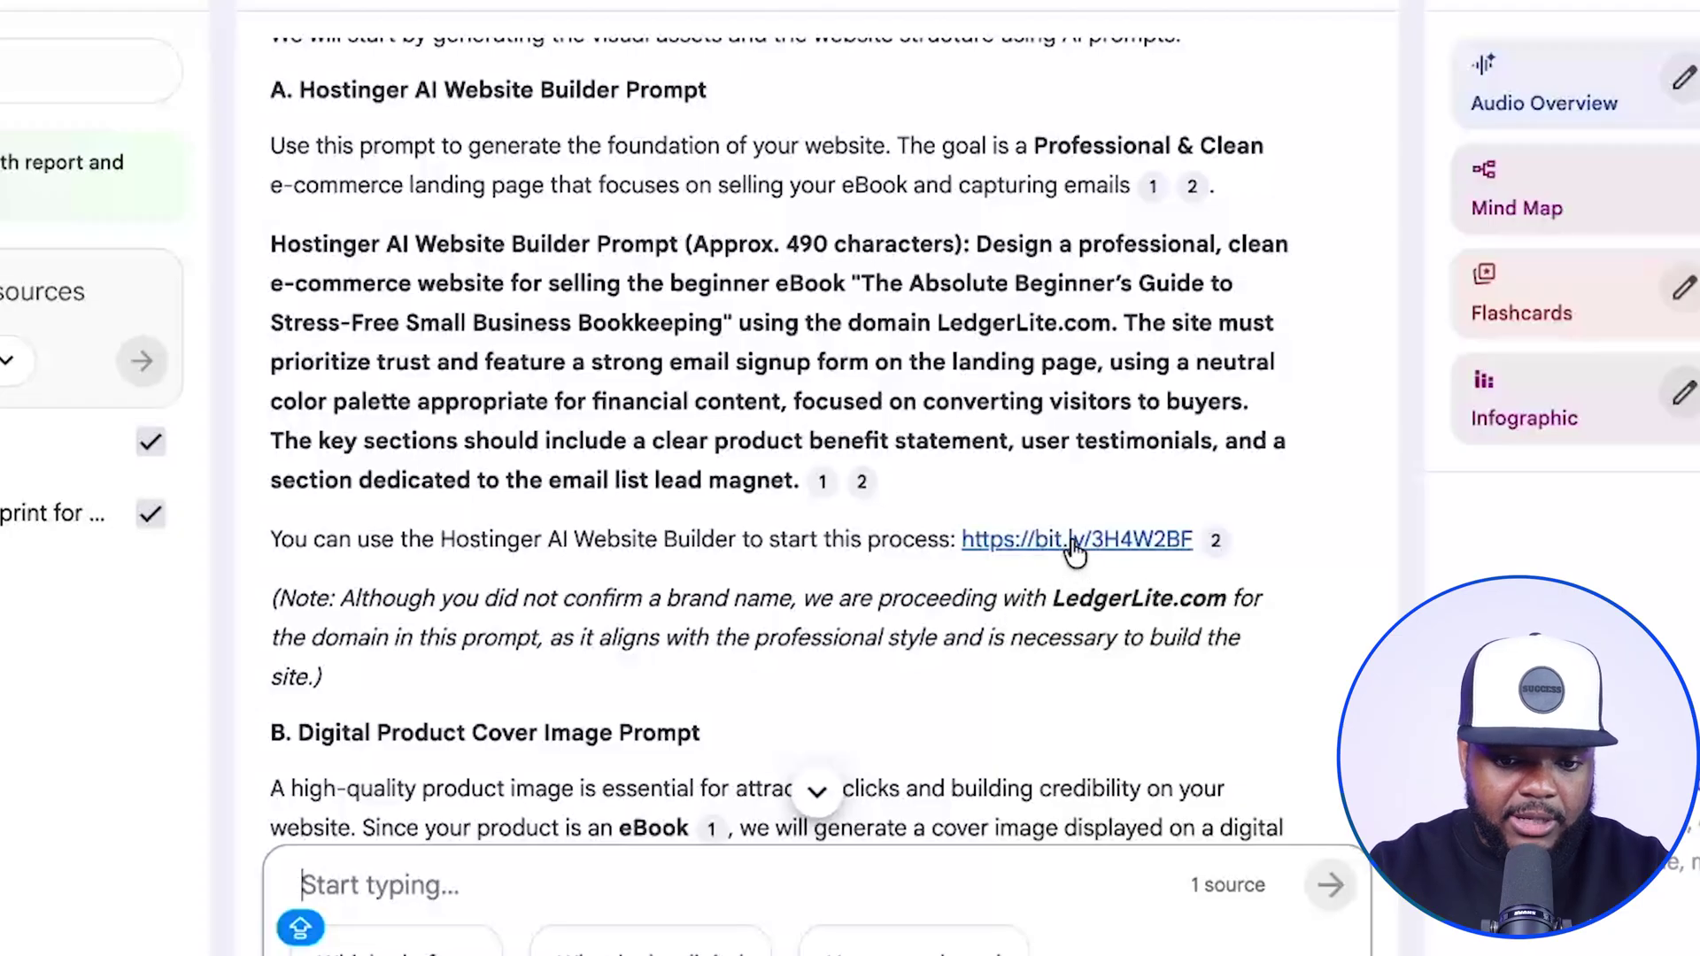
click(980, 232)
drag(975, 239, 797, 482)
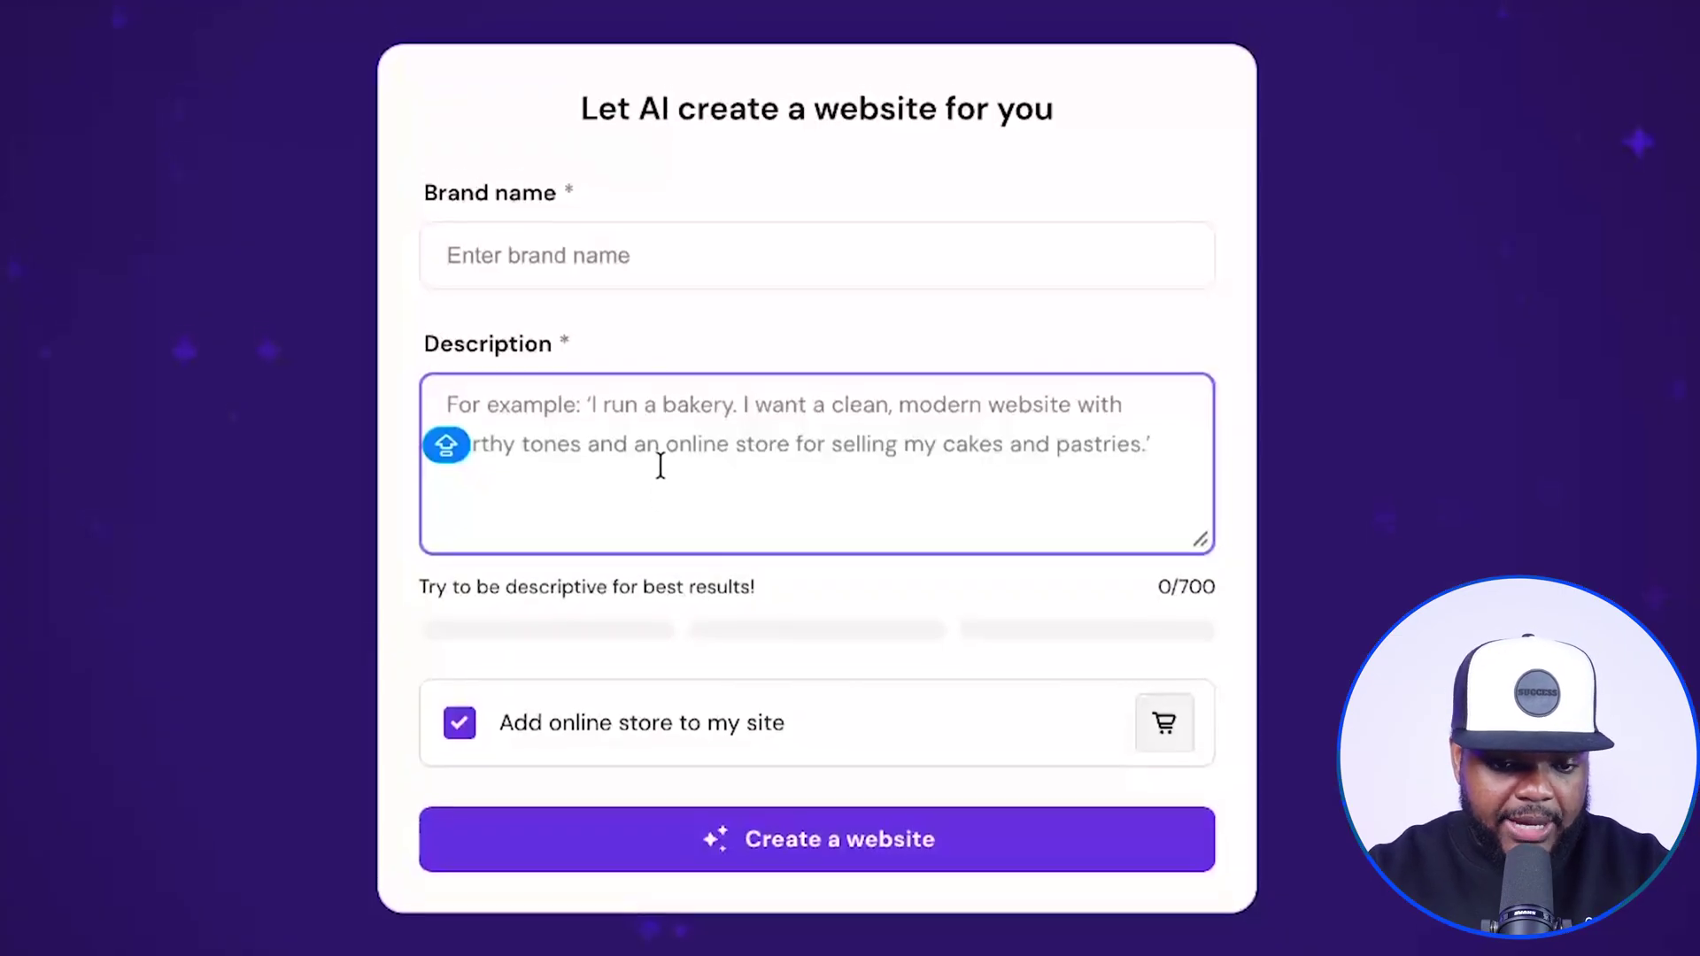
key(ctrl+v)
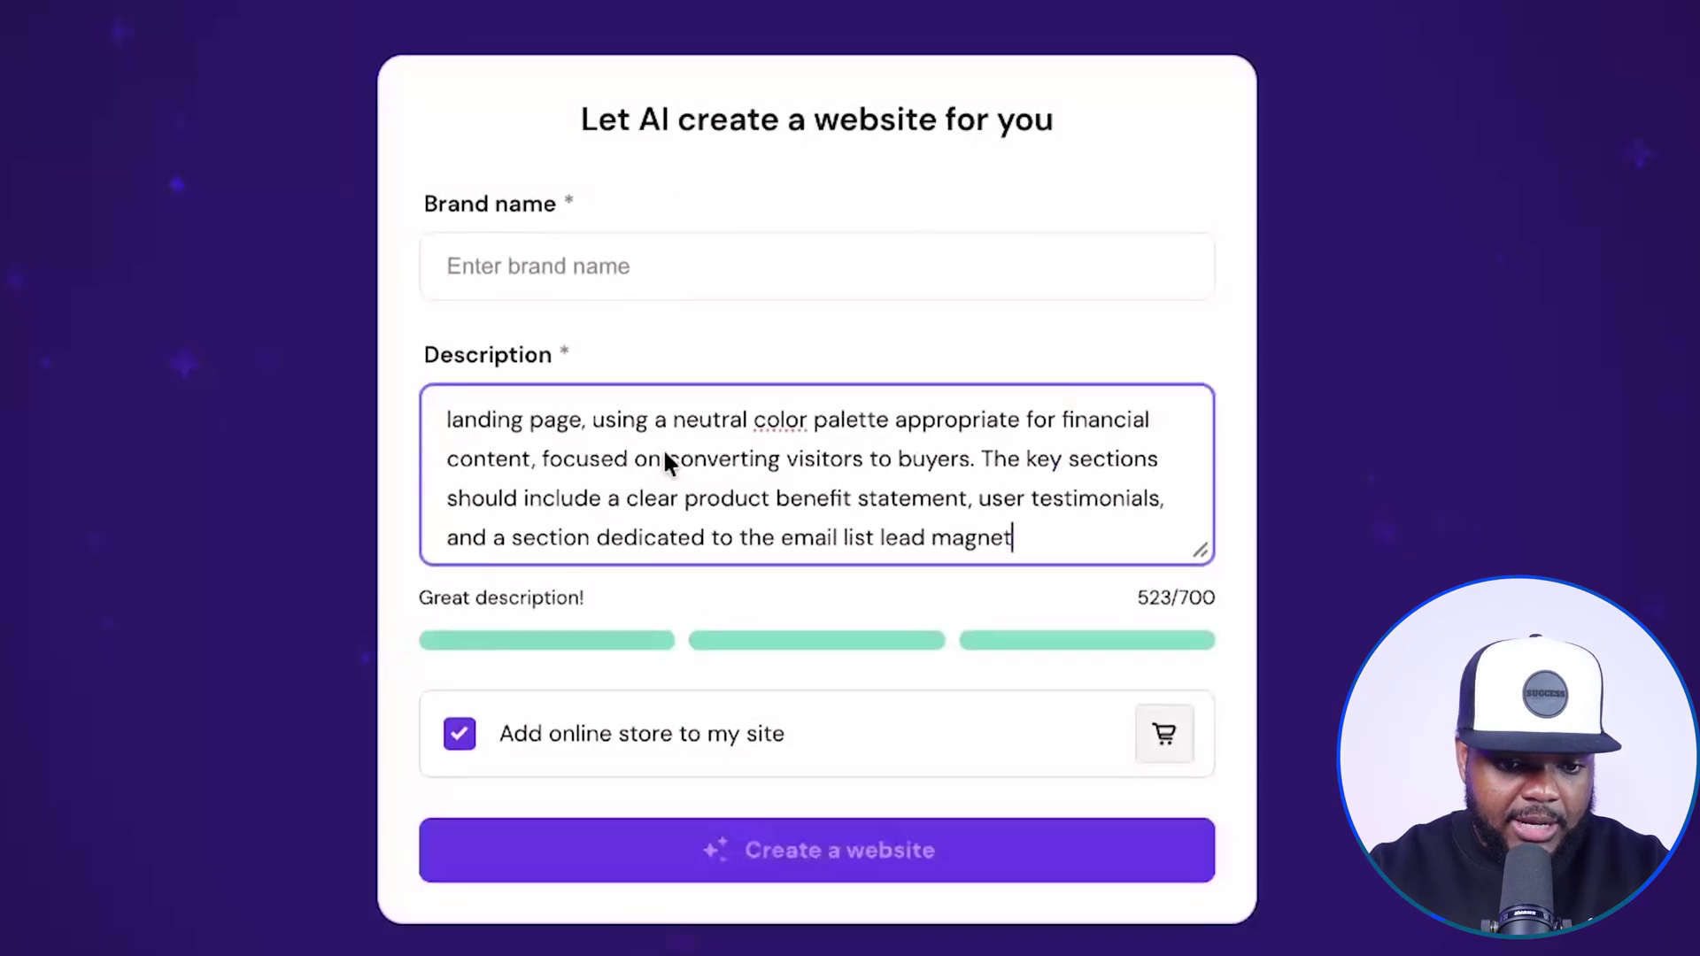
Enter "Accounting Pro" as the brand name and create the website with the online store included.
click(609, 265)
text(accountin)
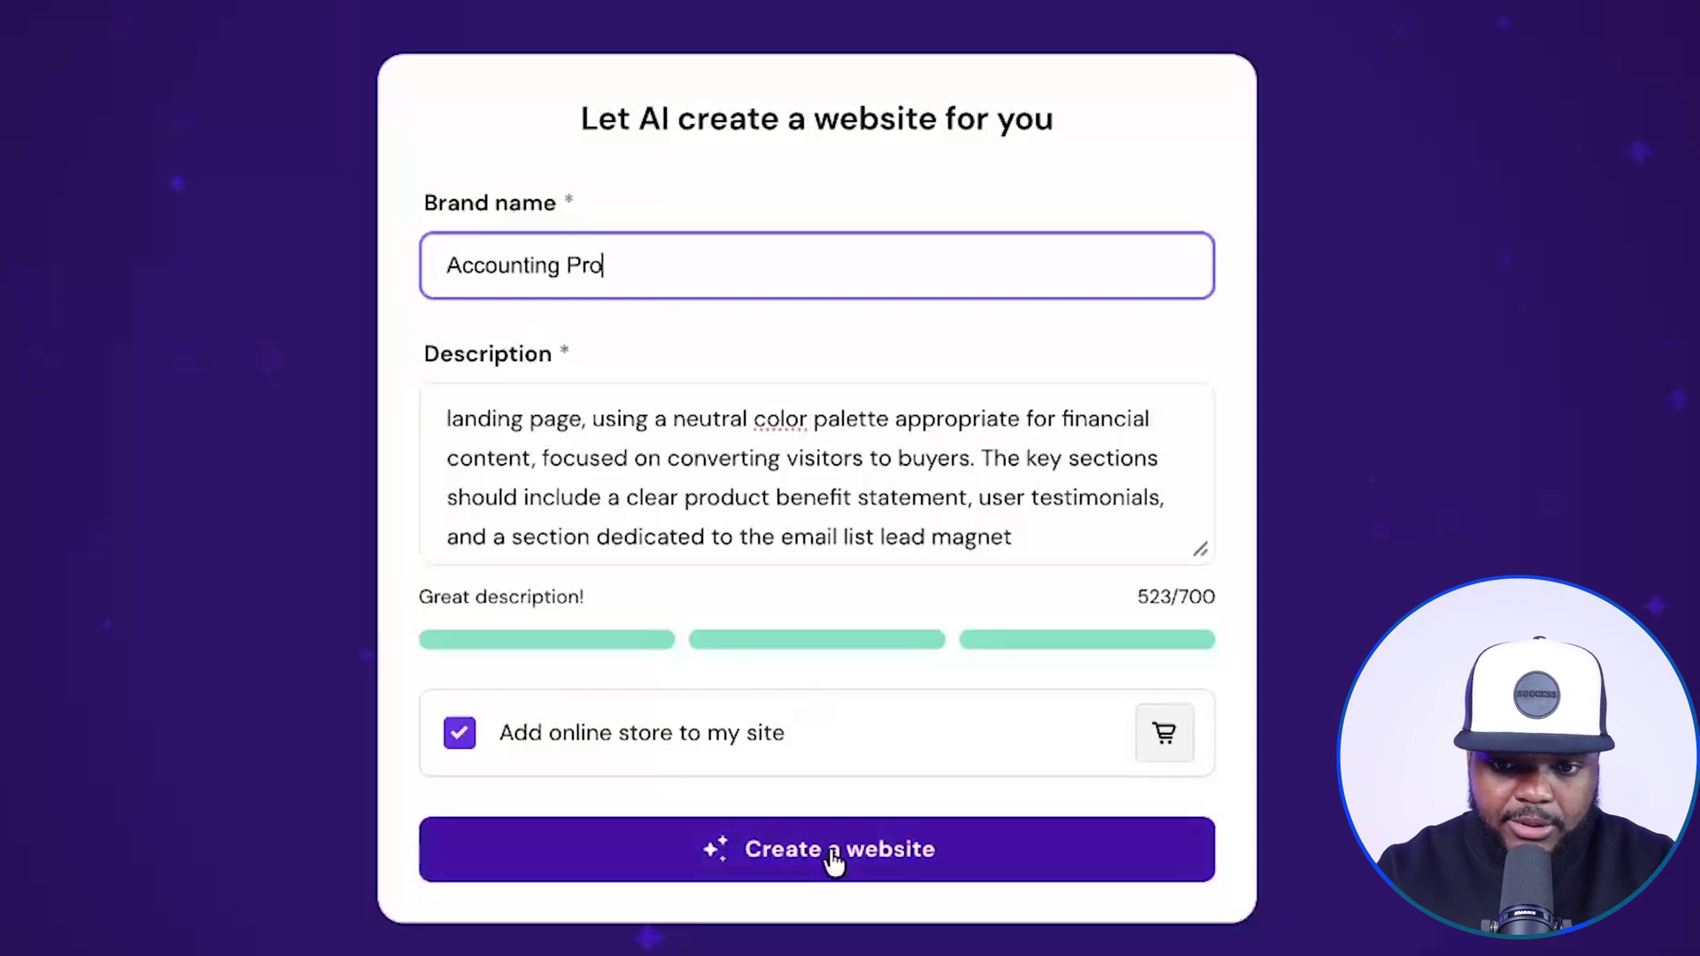
click(841, 859)
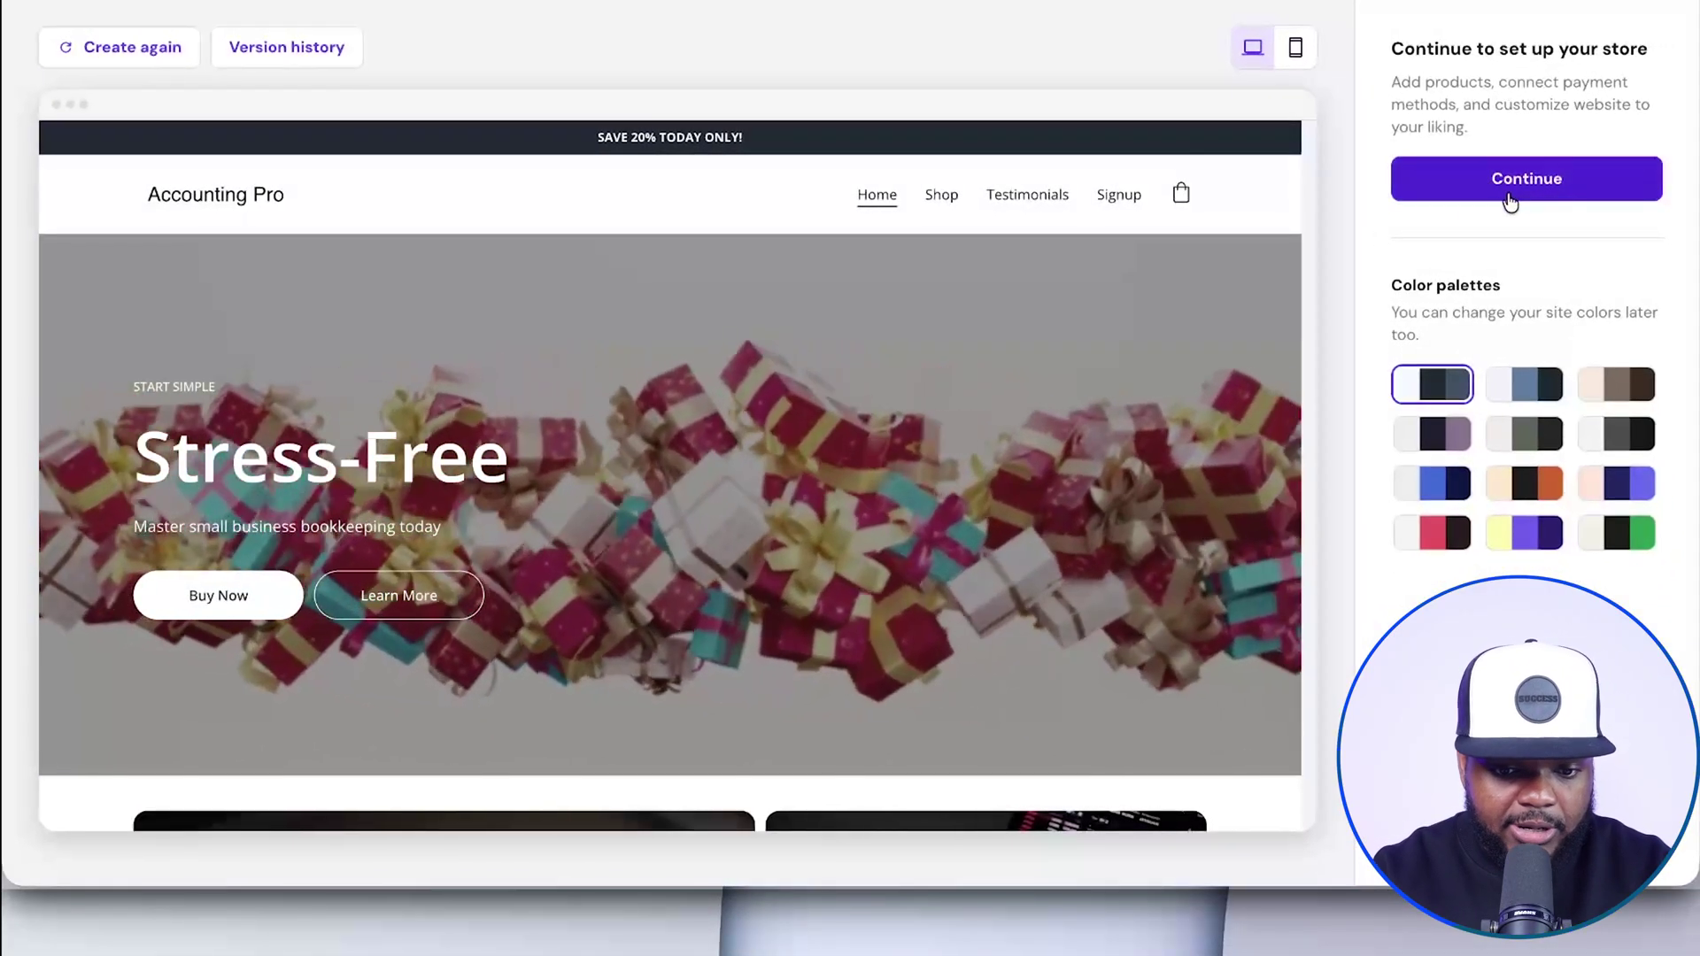
Preview the generated home page down to the email signup section and continue to the store setup.
scroll(1019, 518, down, 6)
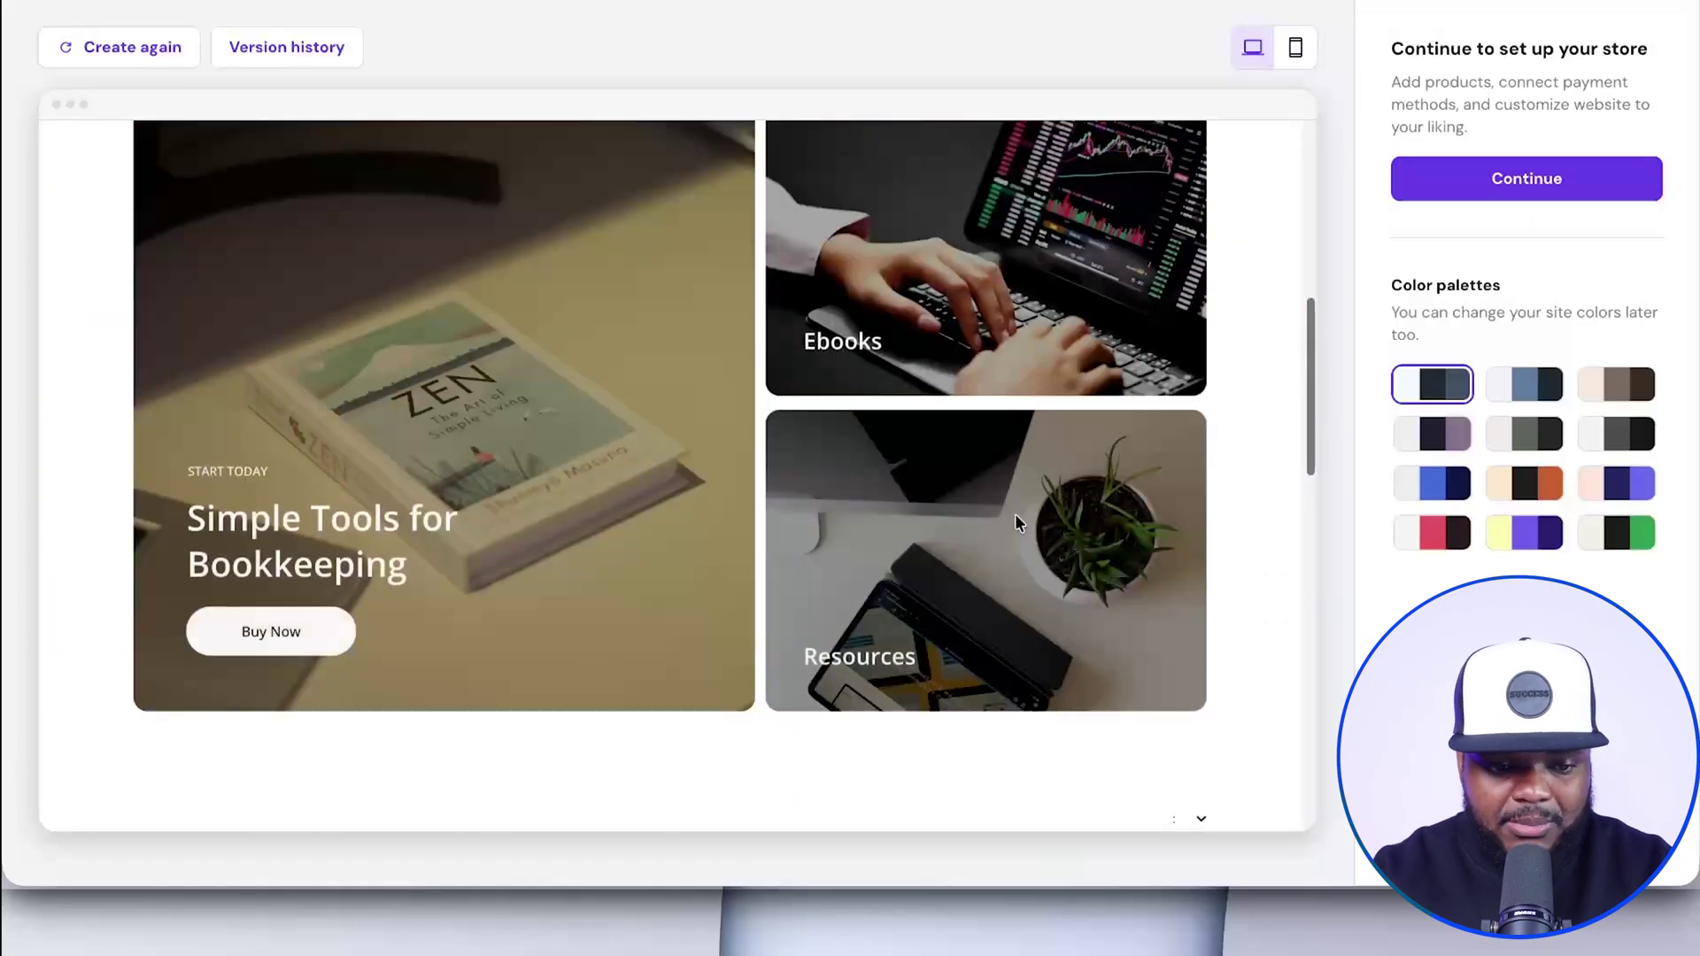
scroll(1016, 517, down, 10)
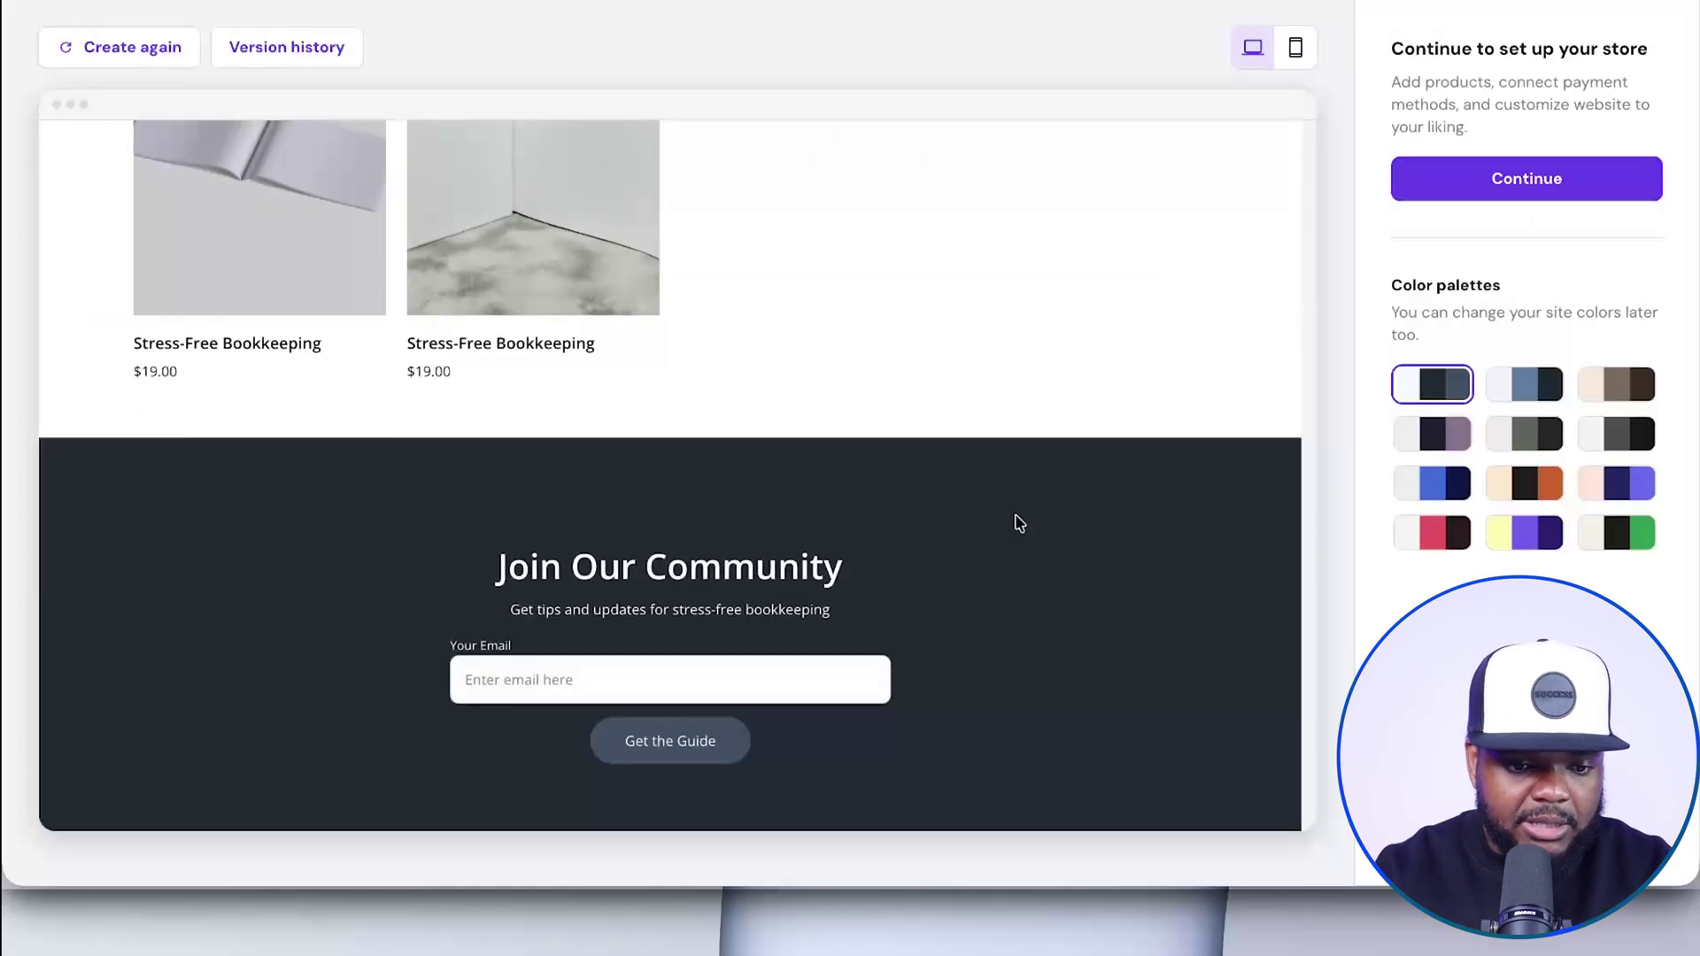
scroll(1018, 520, up, 15)
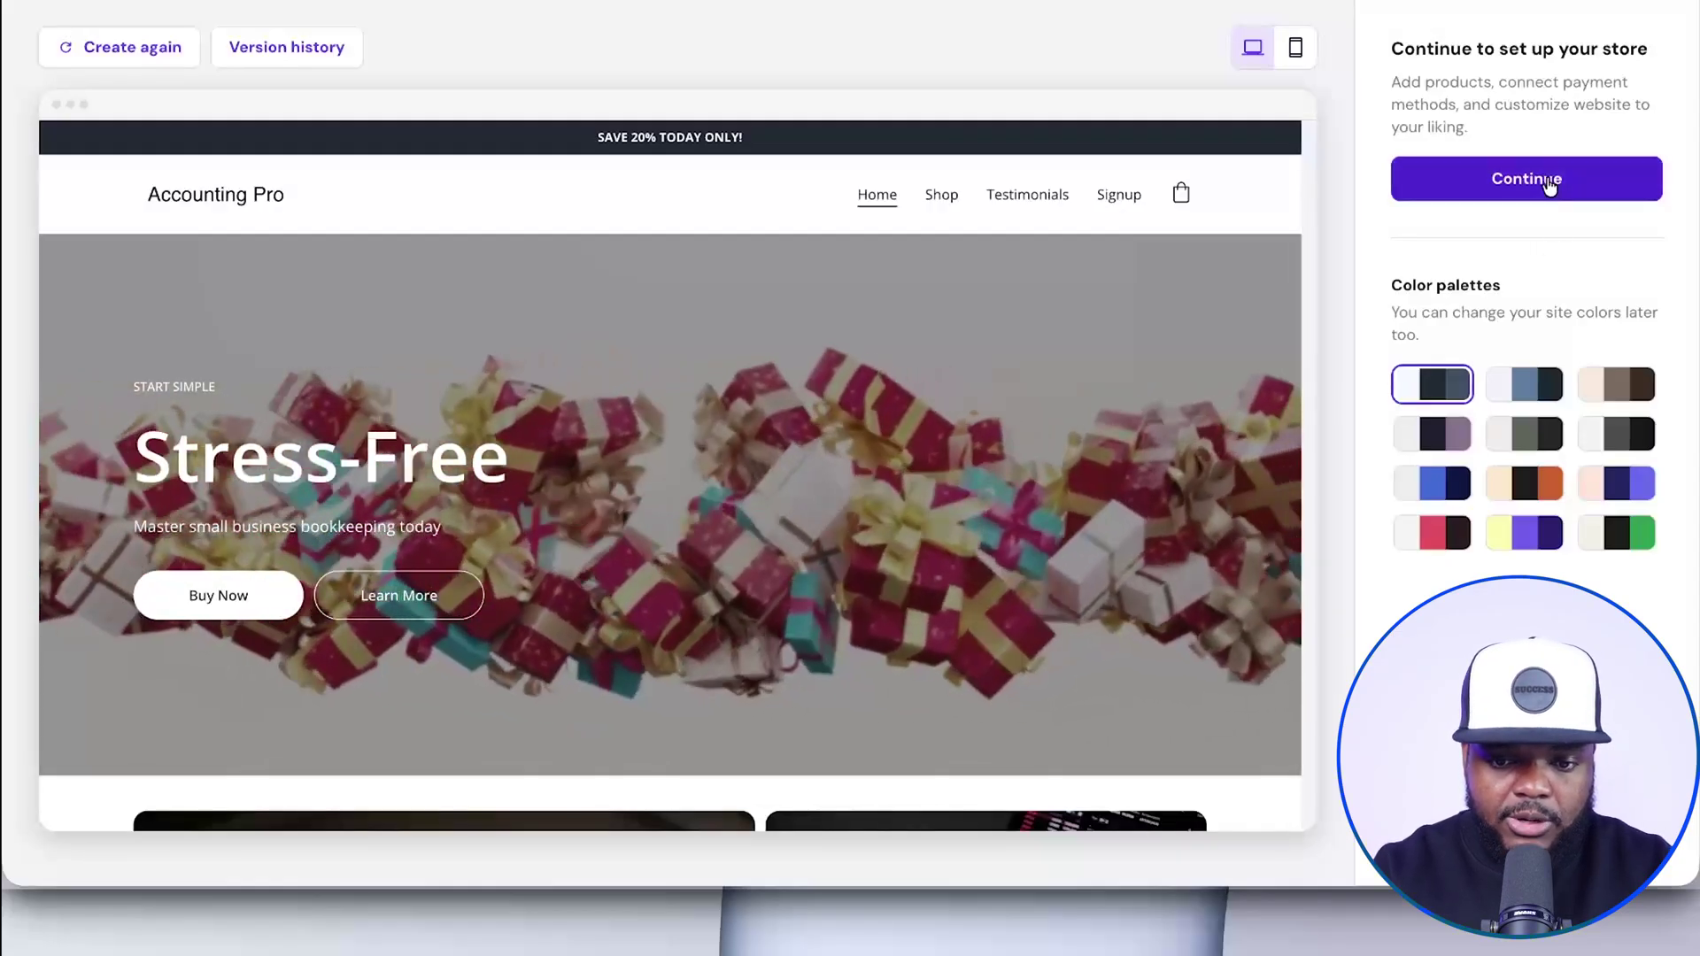
click(1551, 181)
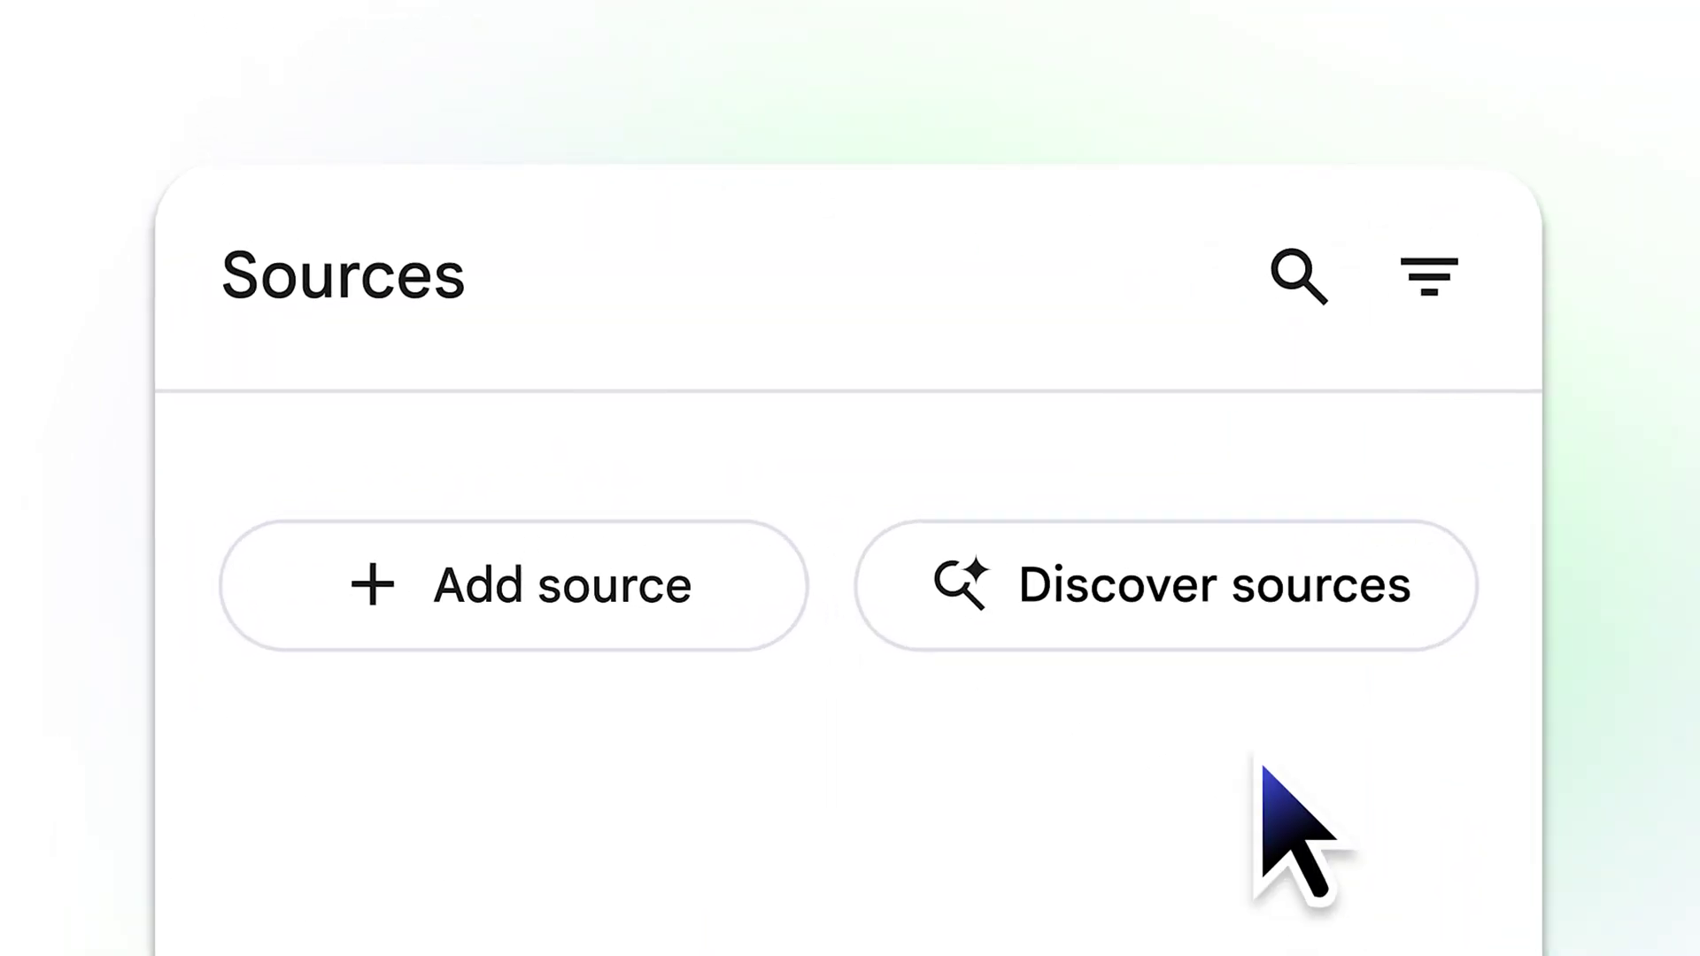
click(1202, 644)
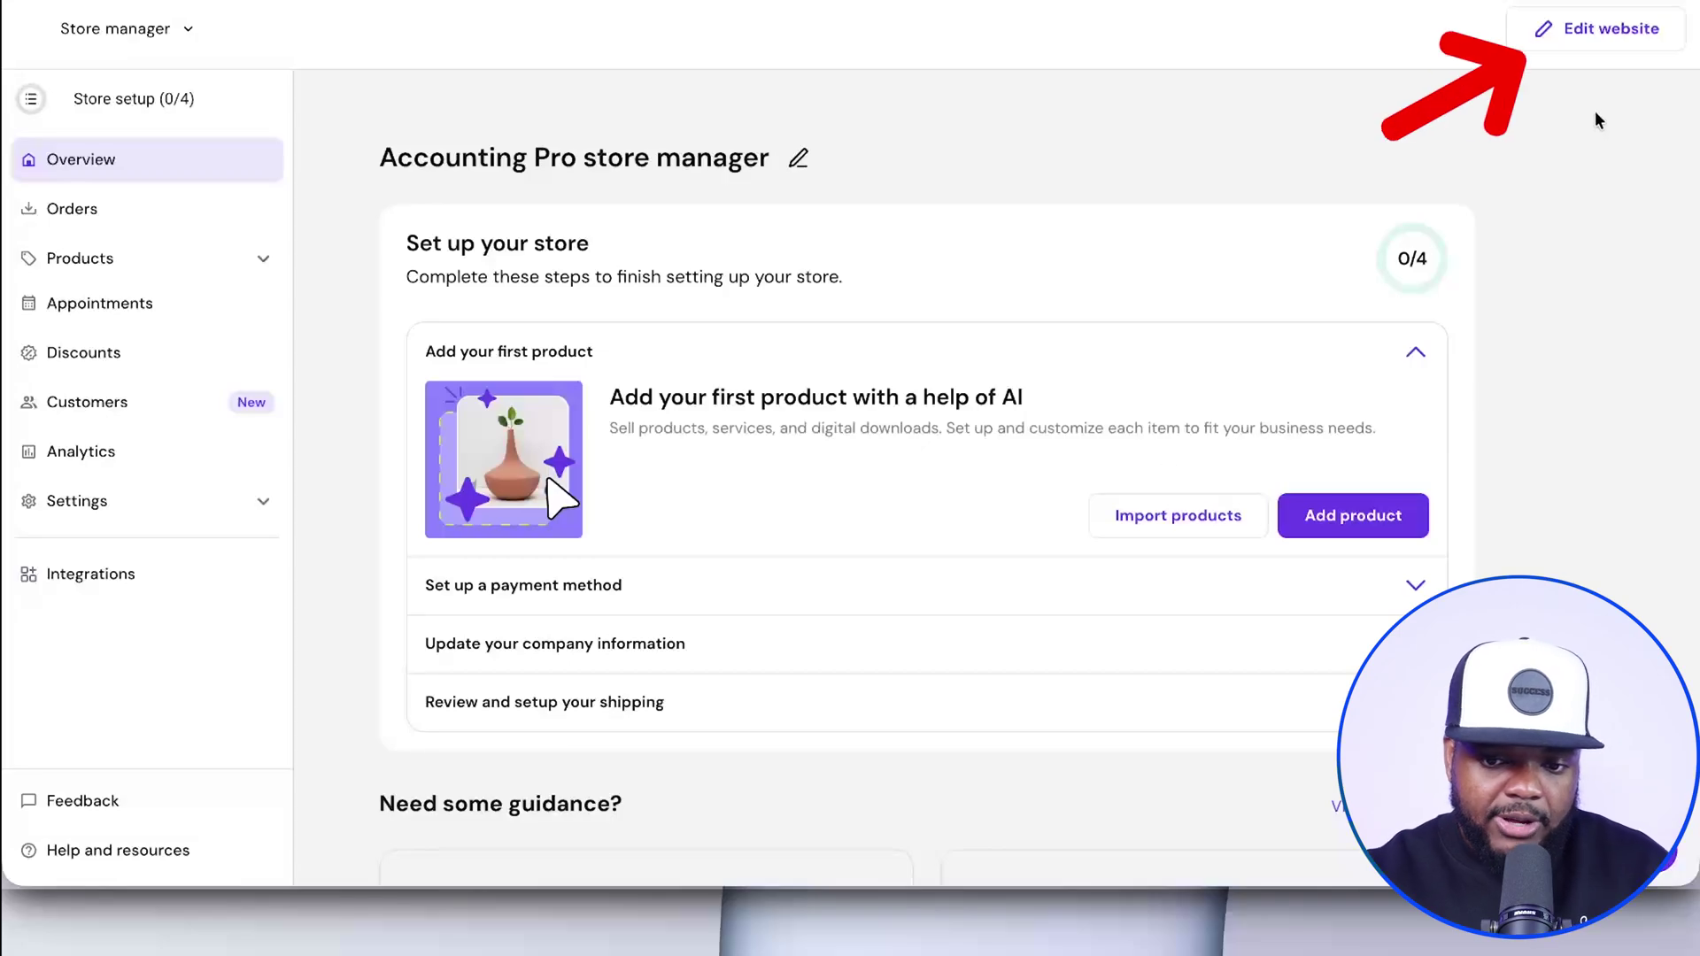
Open the Accounting Pro website for editing from the store manager and look through its home page sections.
click(1610, 29)
scroll(847, 105, down, 12)
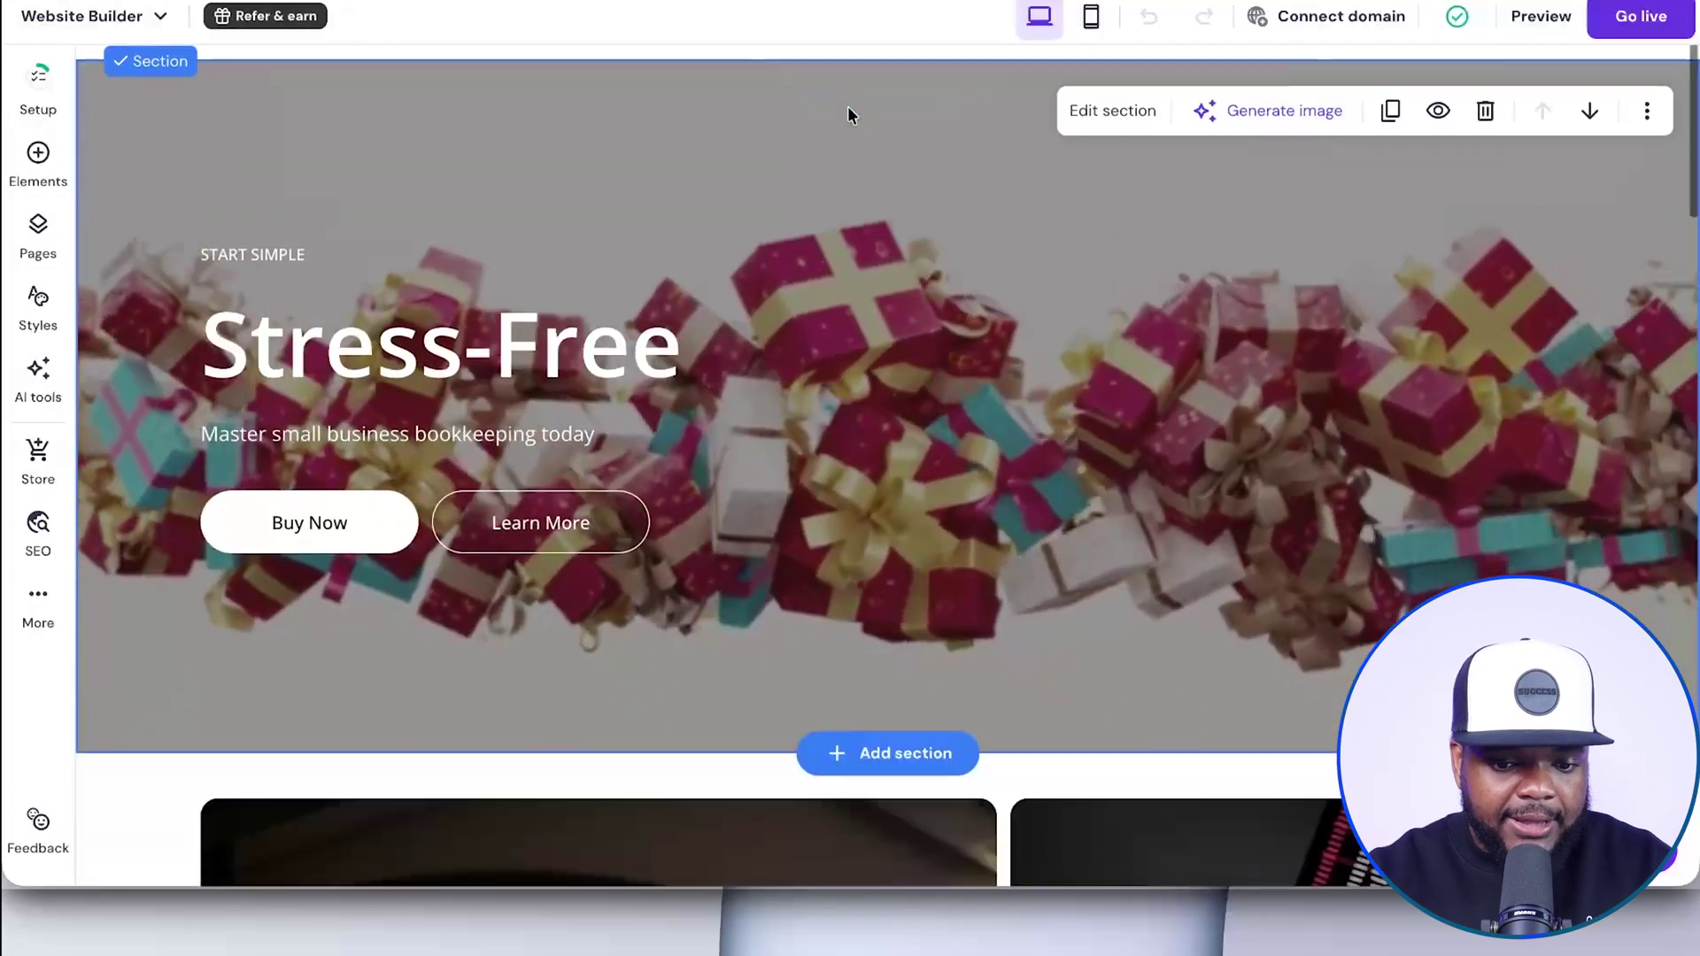
Look over the home page and switch the "Stress-Free" hero section's background type from video to image.
scroll(848, 107, down, 10)
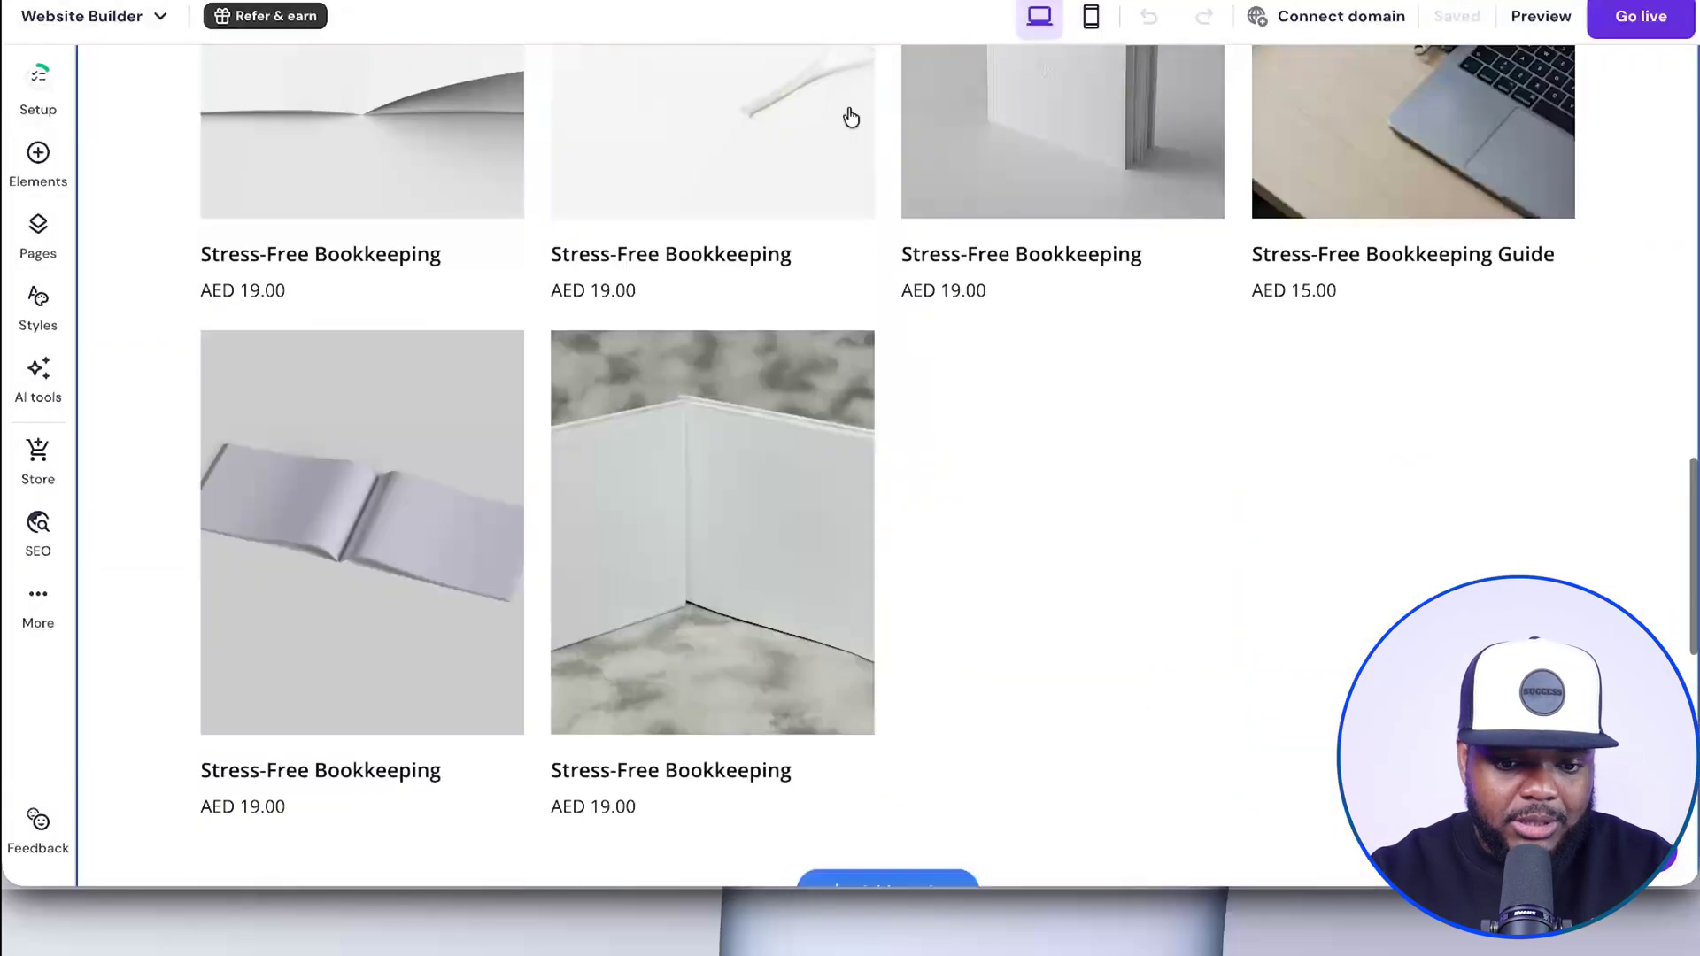
scroll(847, 114, down, 10)
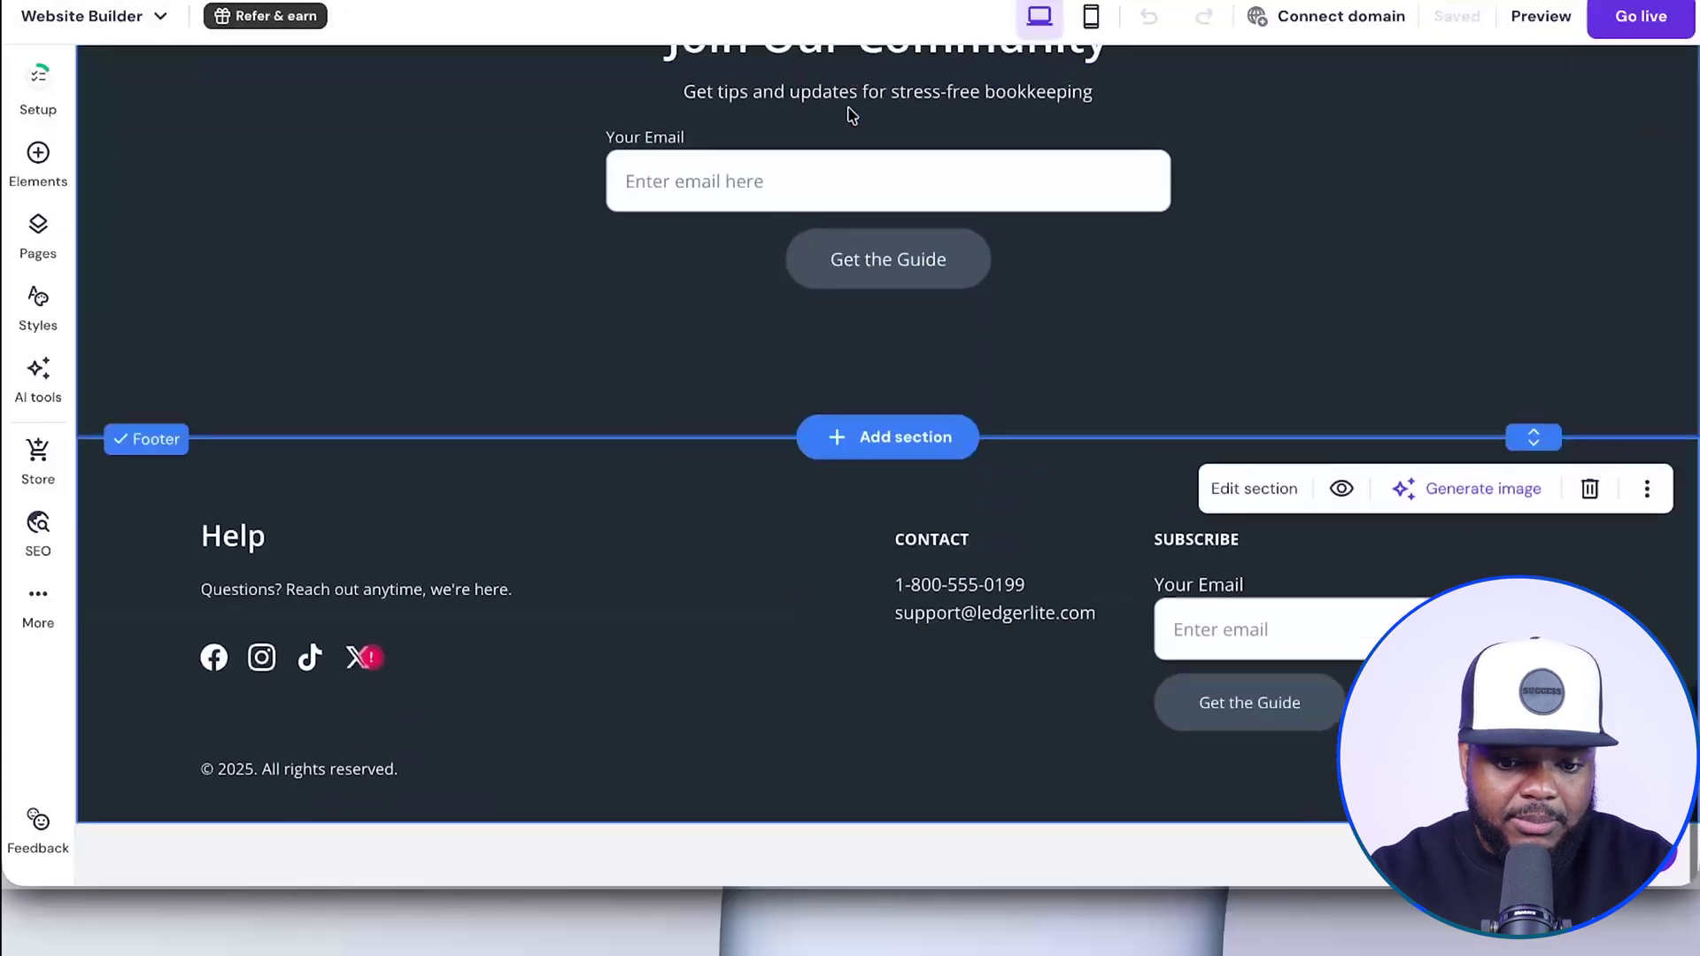
scroll(848, 116, up, 20)
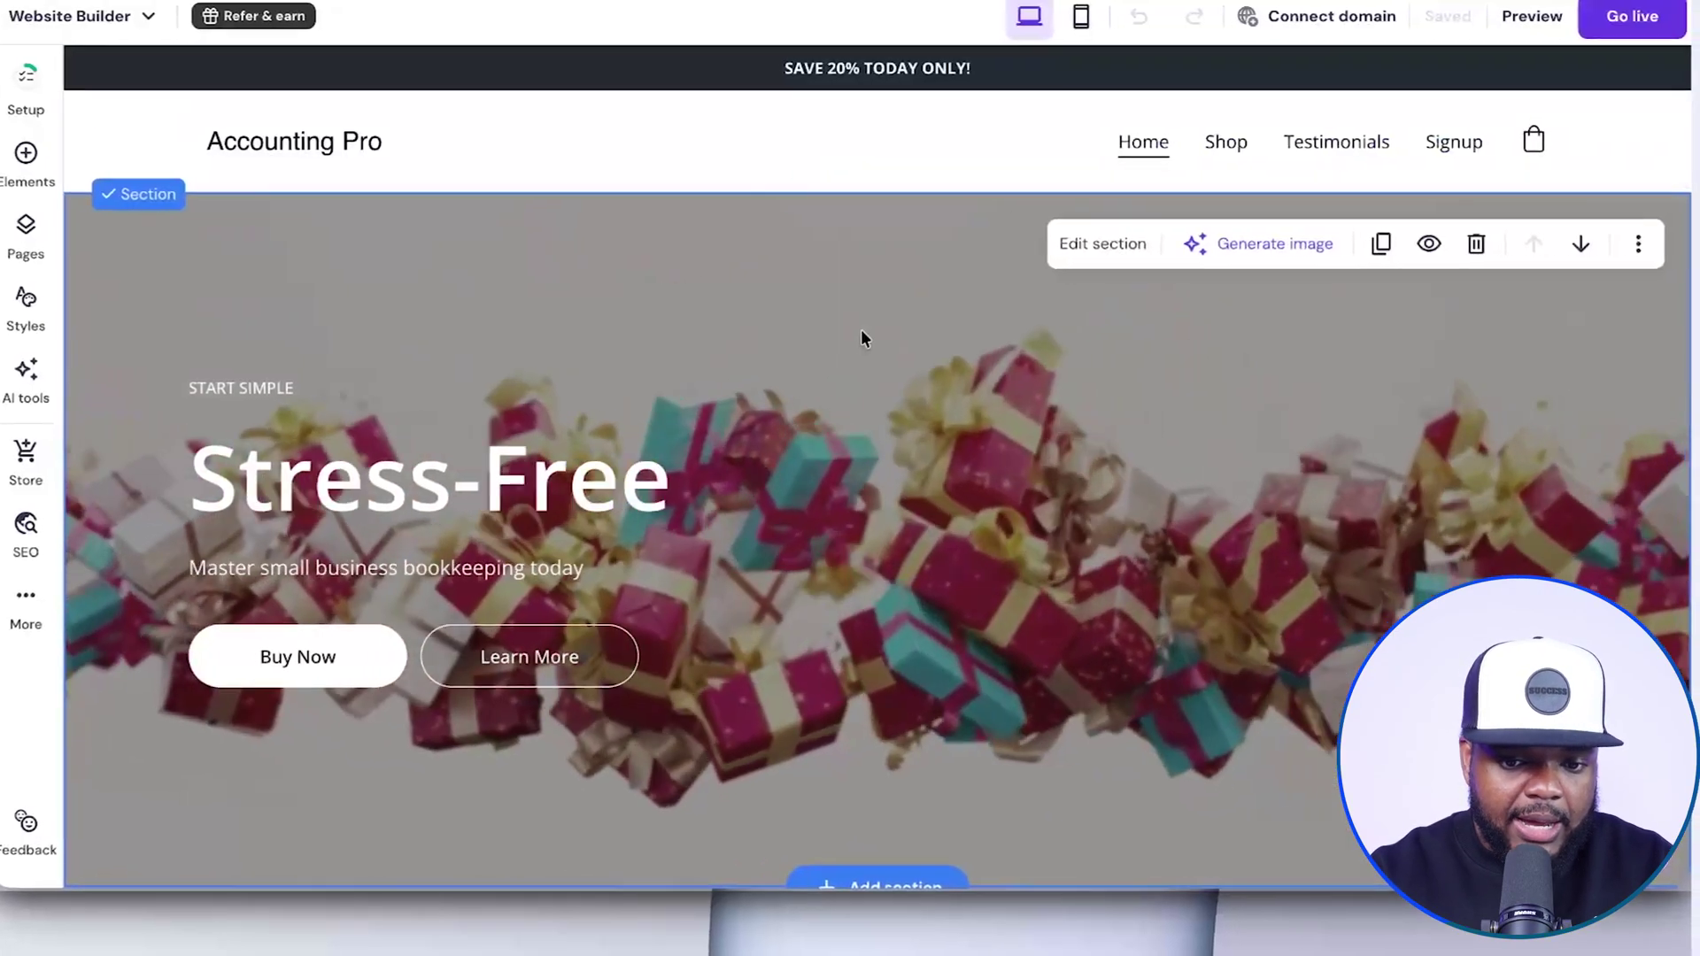
scroll(914, 194, down, 1)
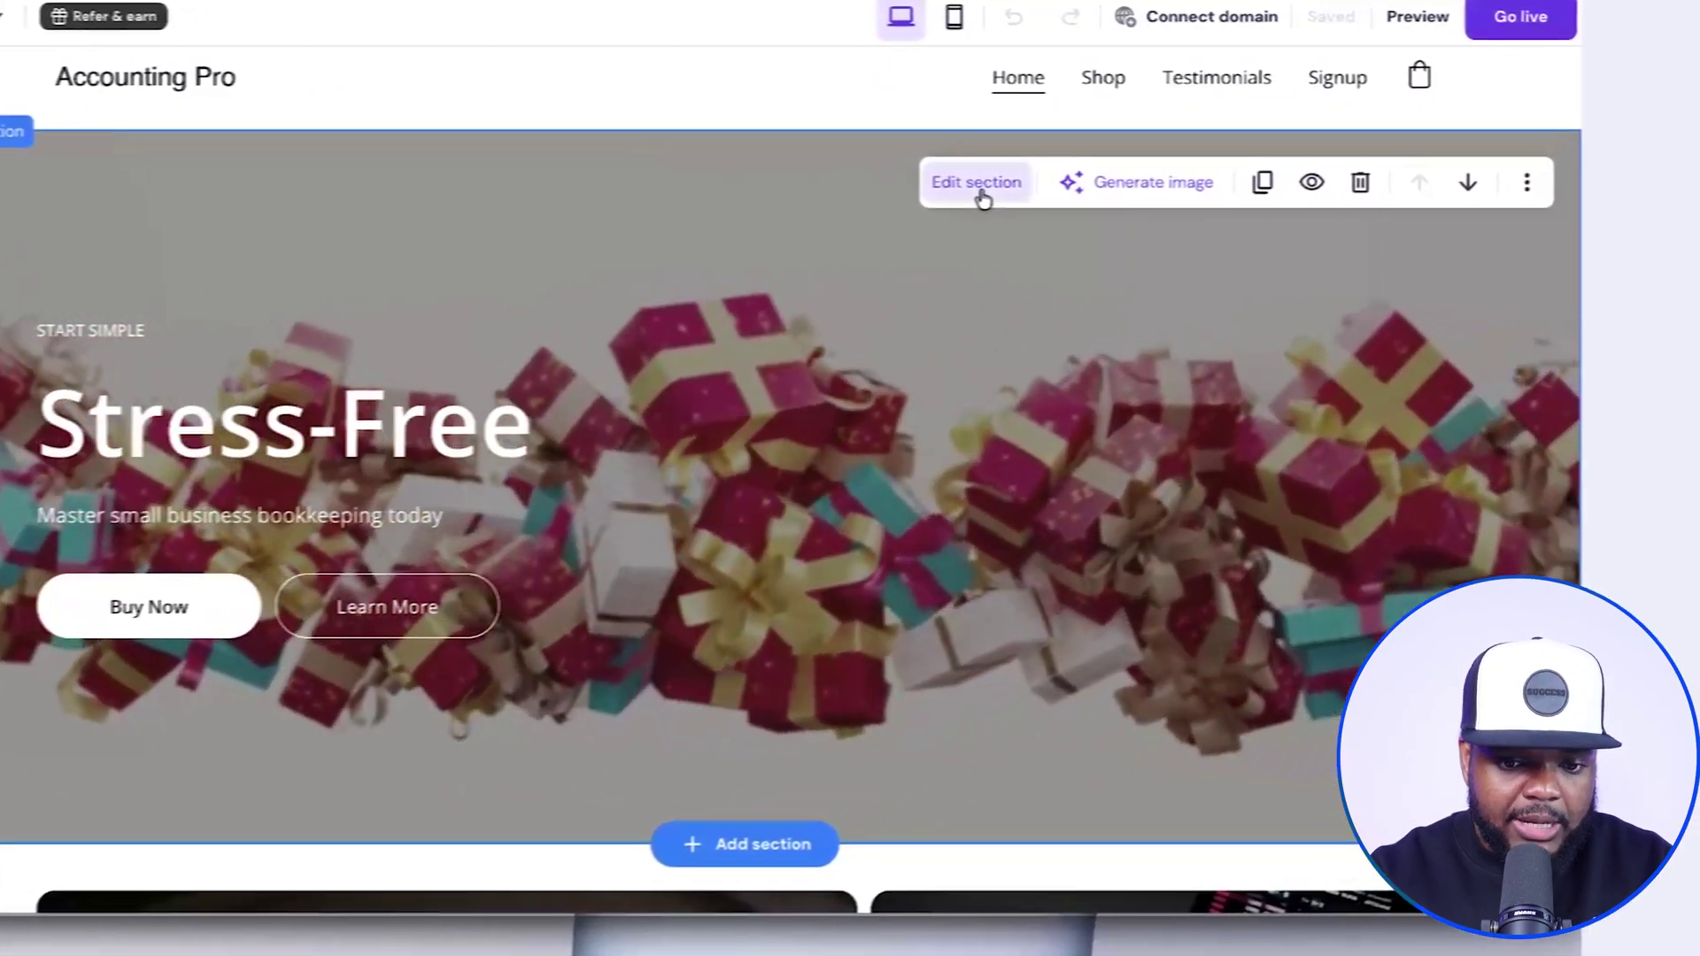
click(1019, 184)
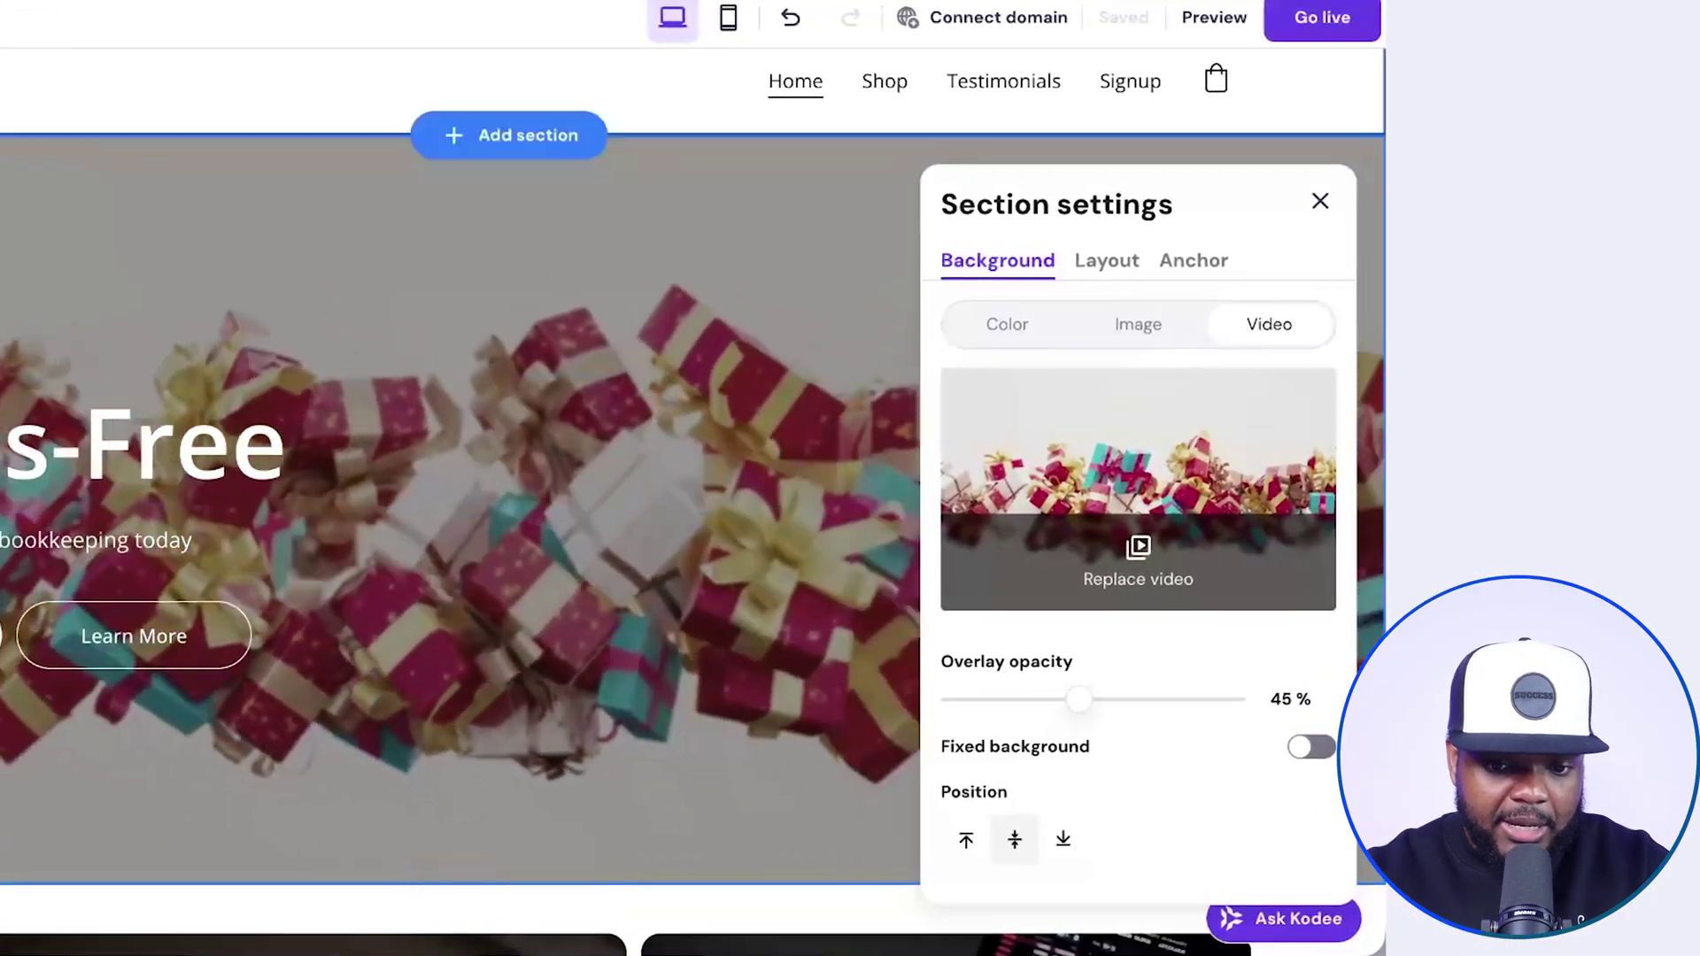
click(1149, 324)
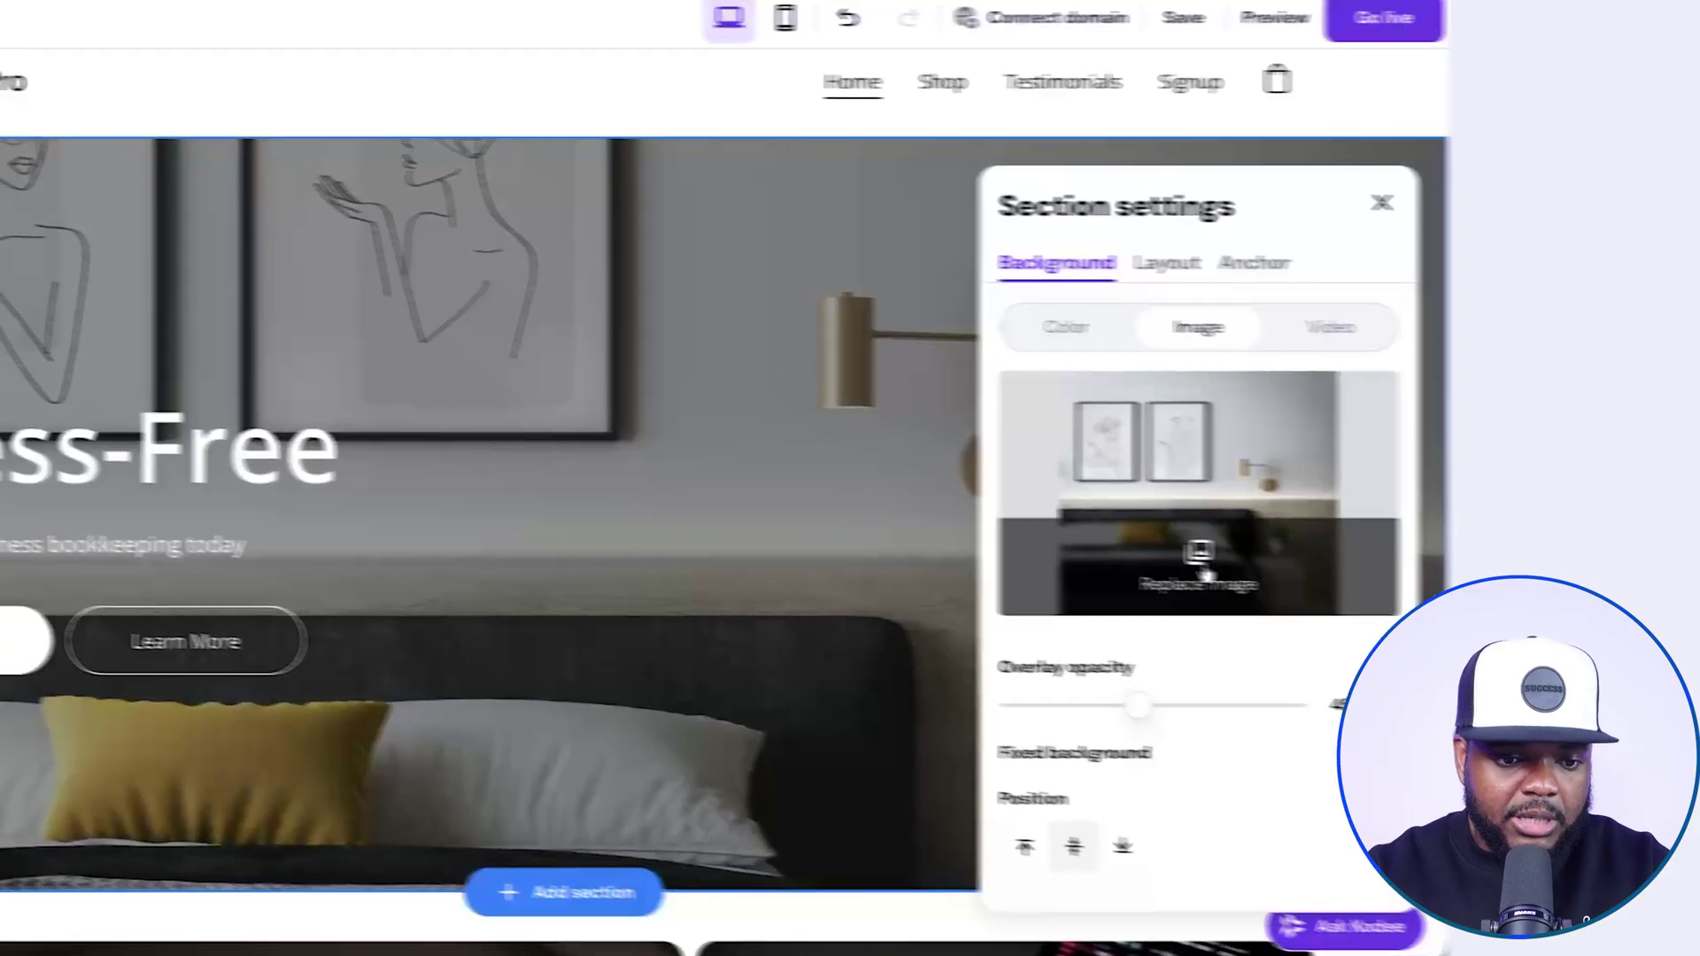
Replace the hero background with a free "accounting" photo of a hand pointing a pen at charts on a tablet.
click(1201, 569)
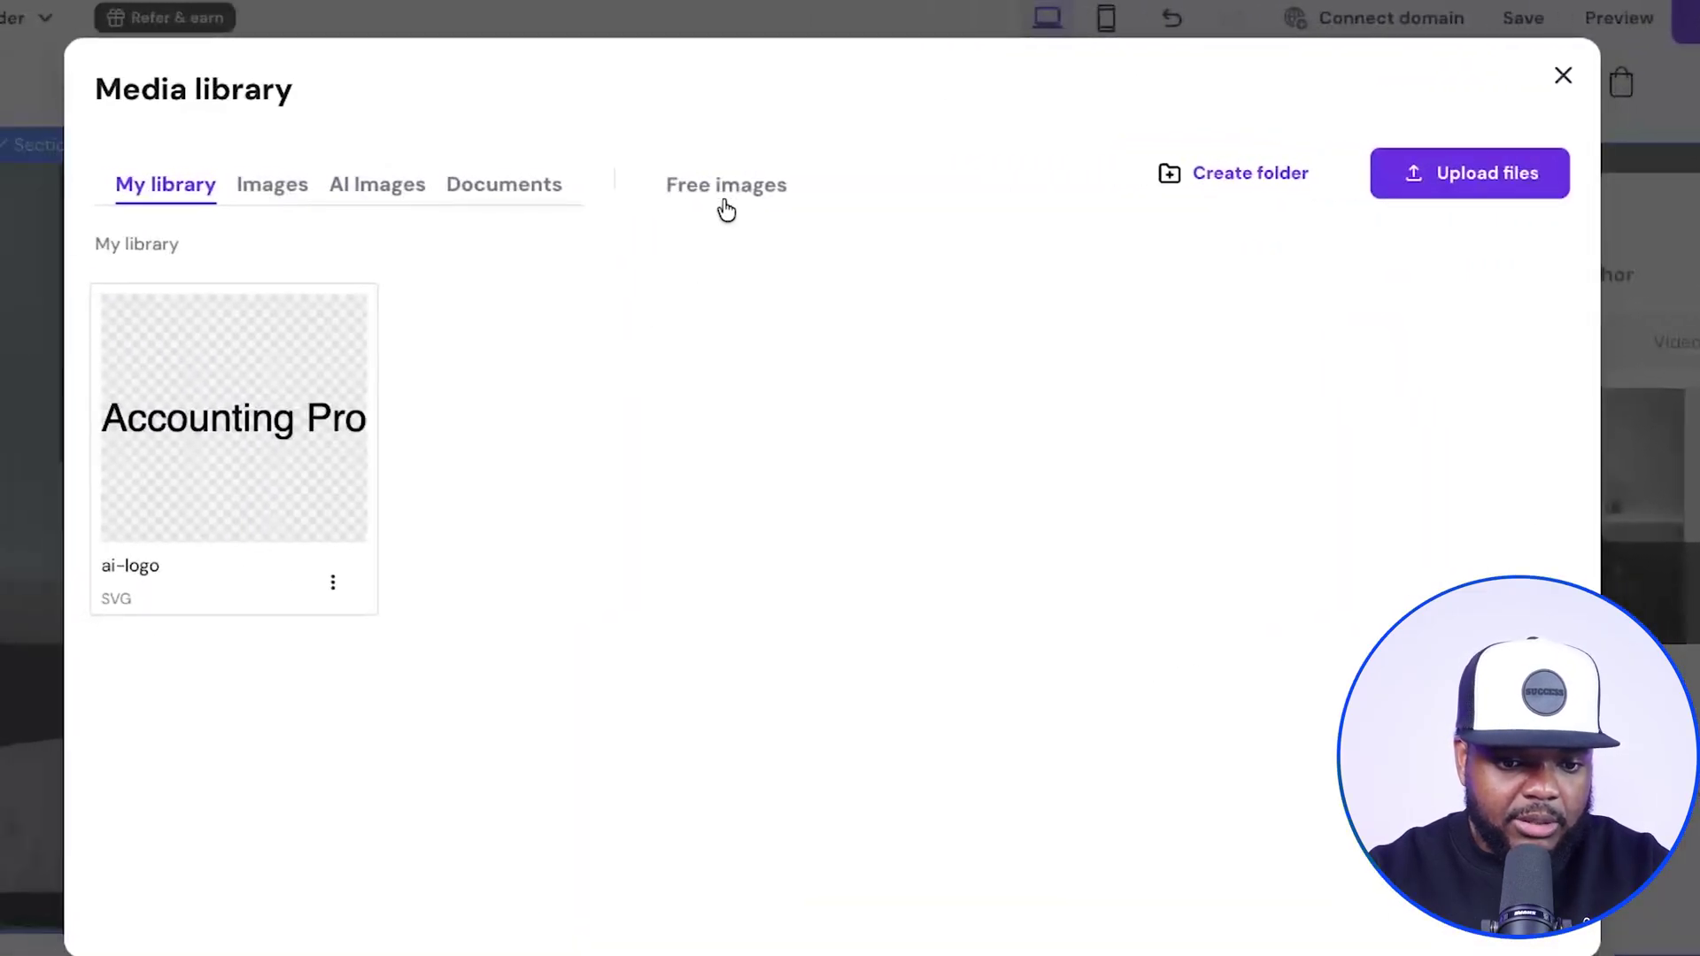
click(726, 186)
click(309, 271)
text(accounting)
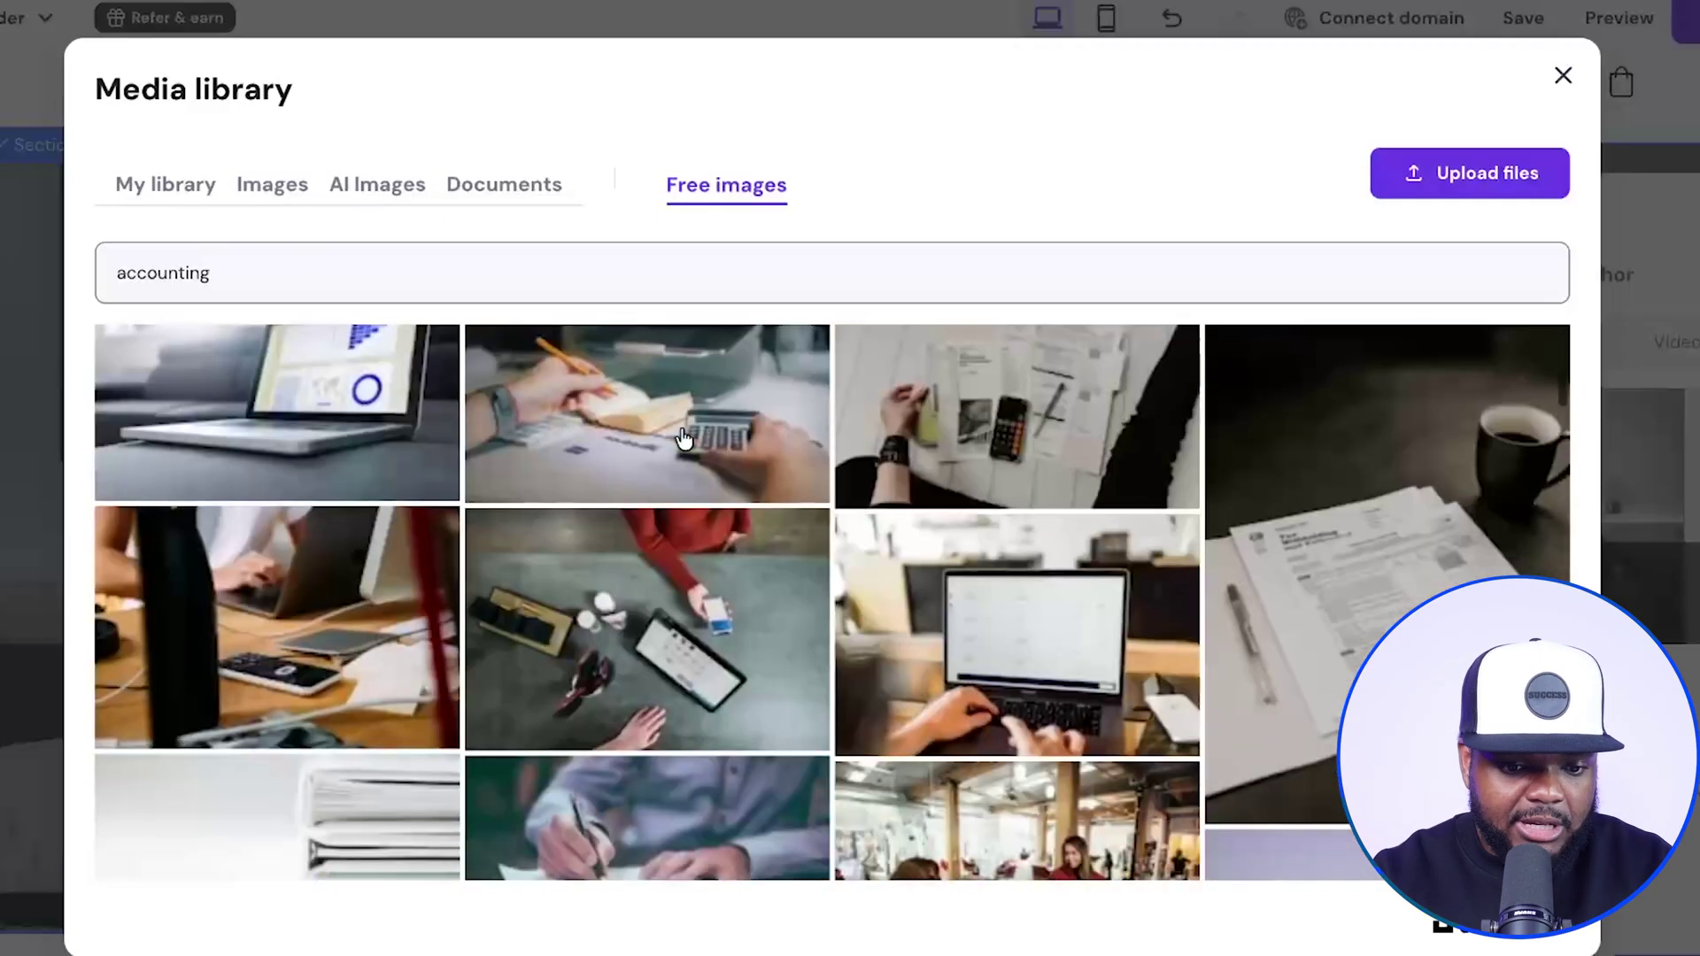
scroll(683, 438, down, 6)
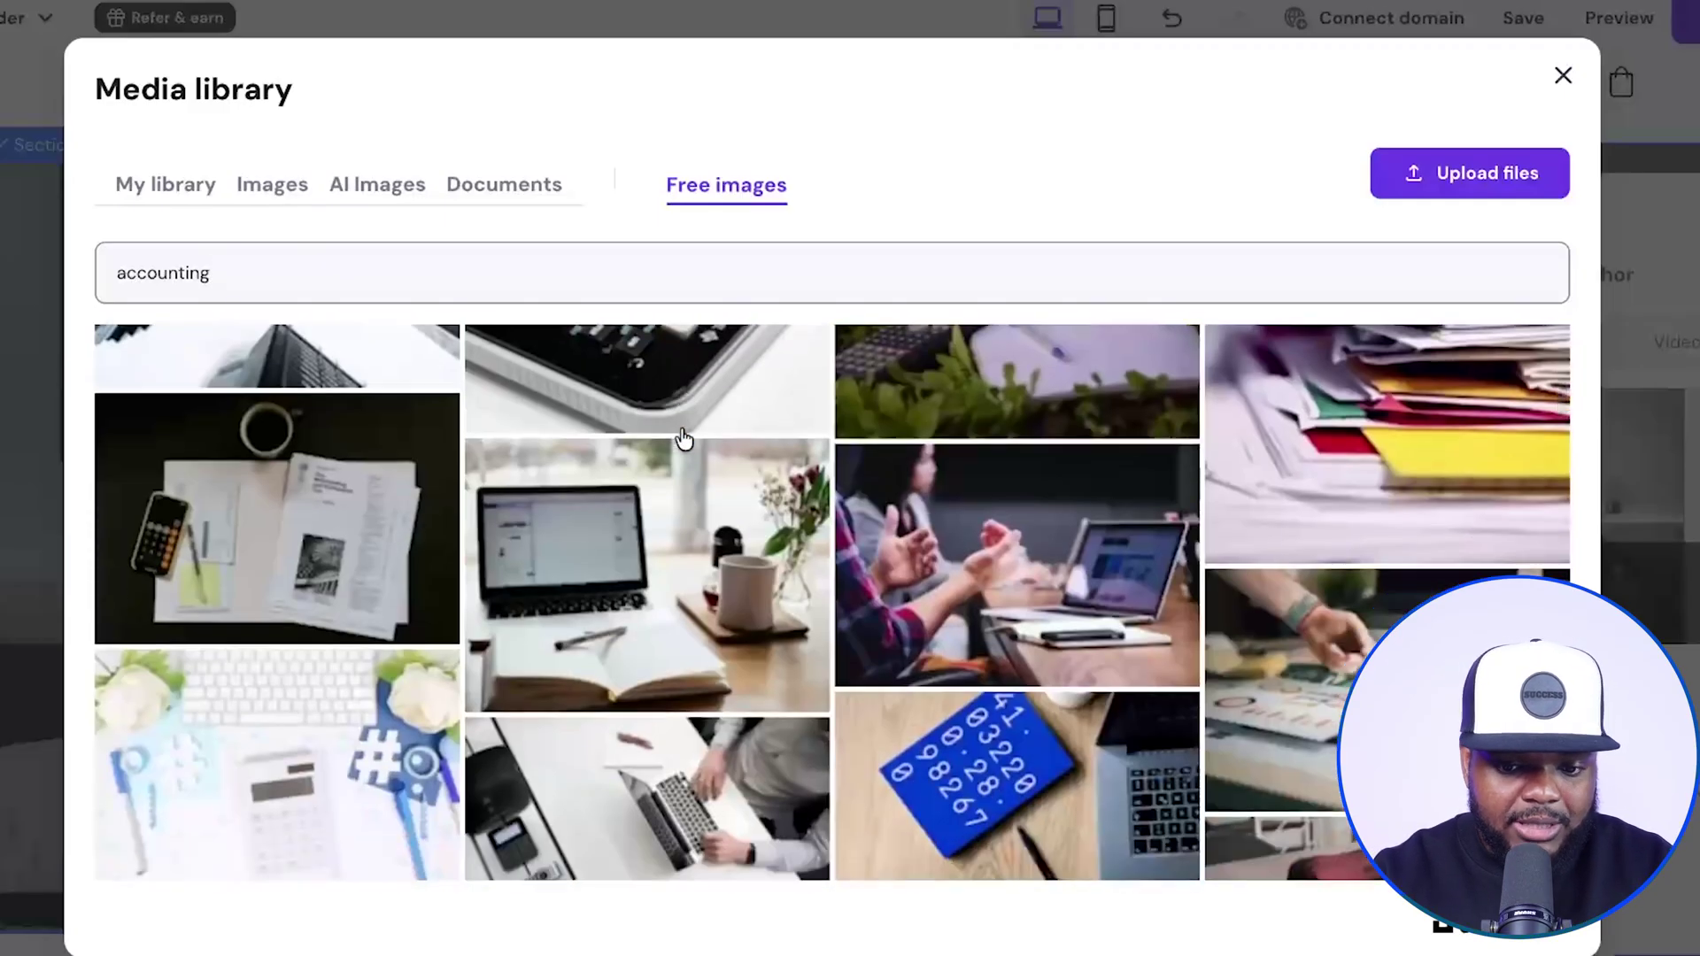
scroll(684, 438, down, 5)
click(1311, 408)
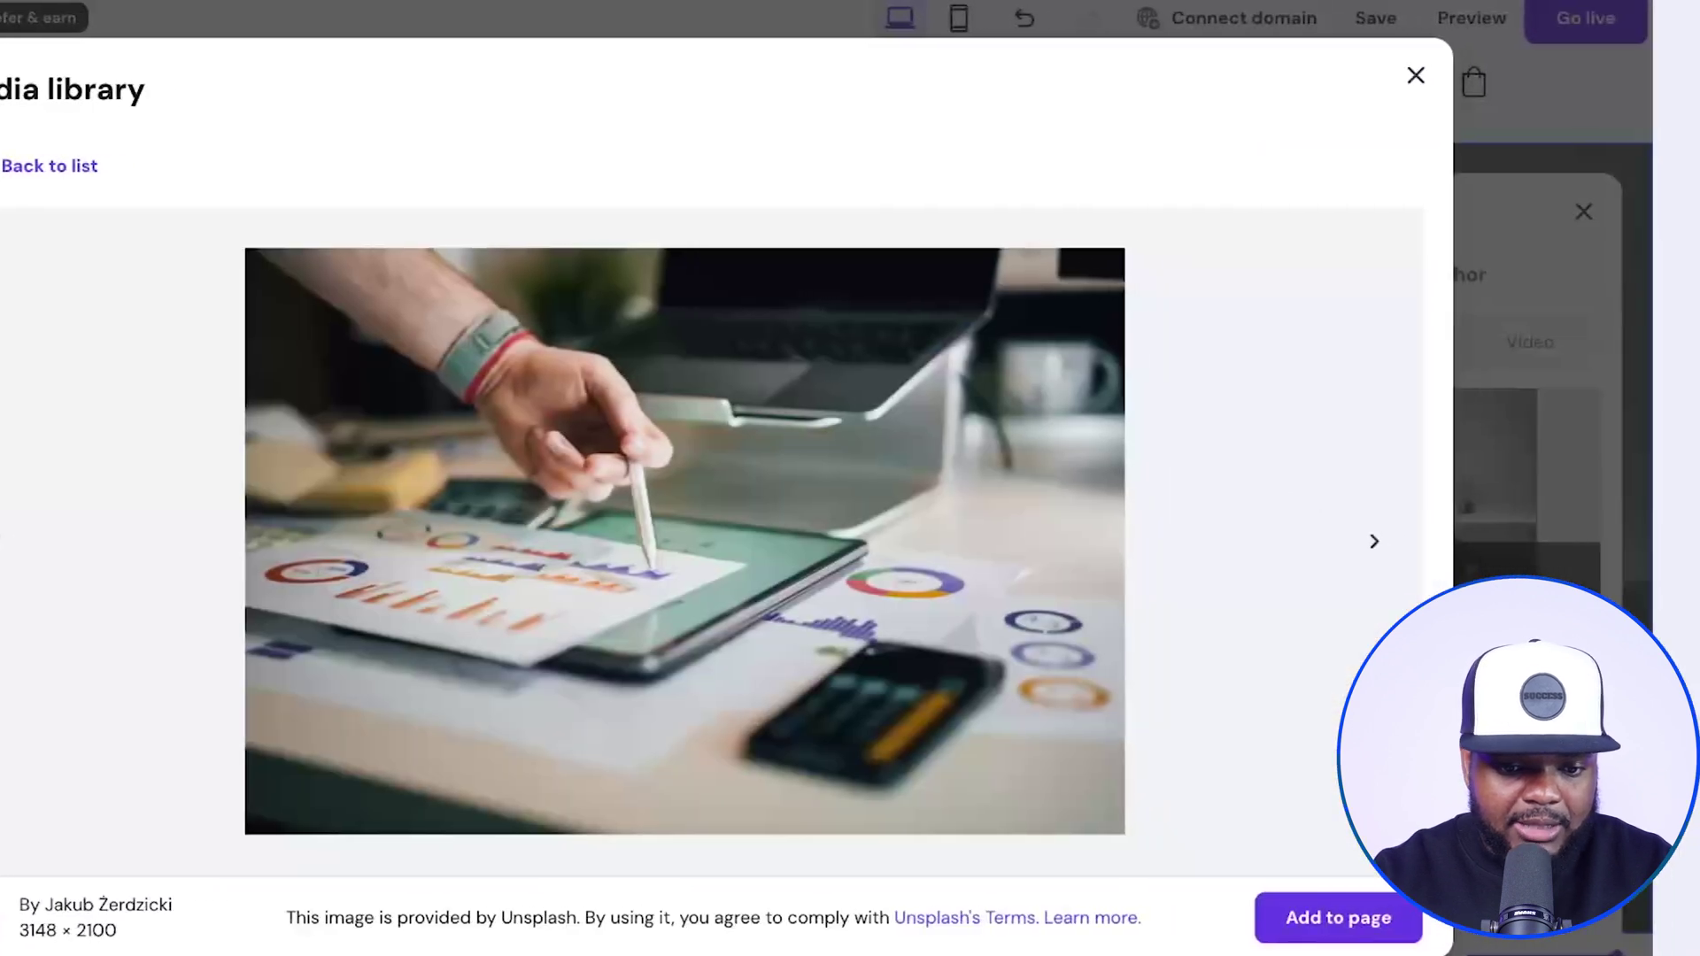
click(1337, 917)
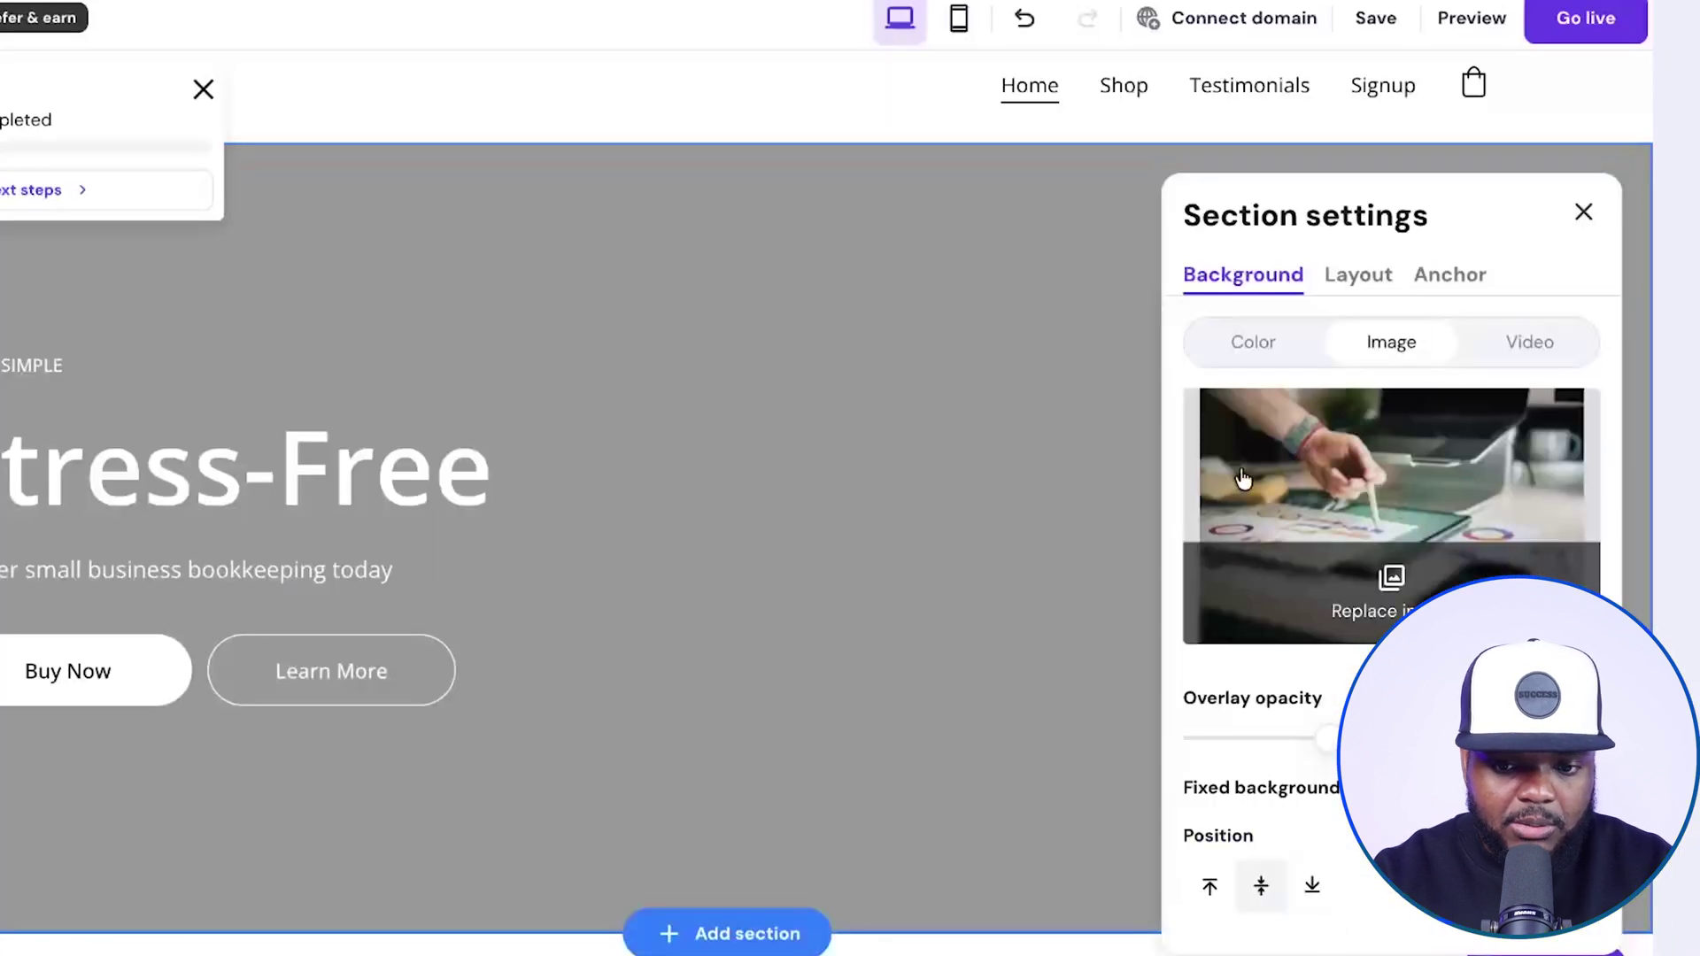
click(1583, 211)
Set the store currency to USD in the store's regional settings.
scroll(1508, 430, down, 5)
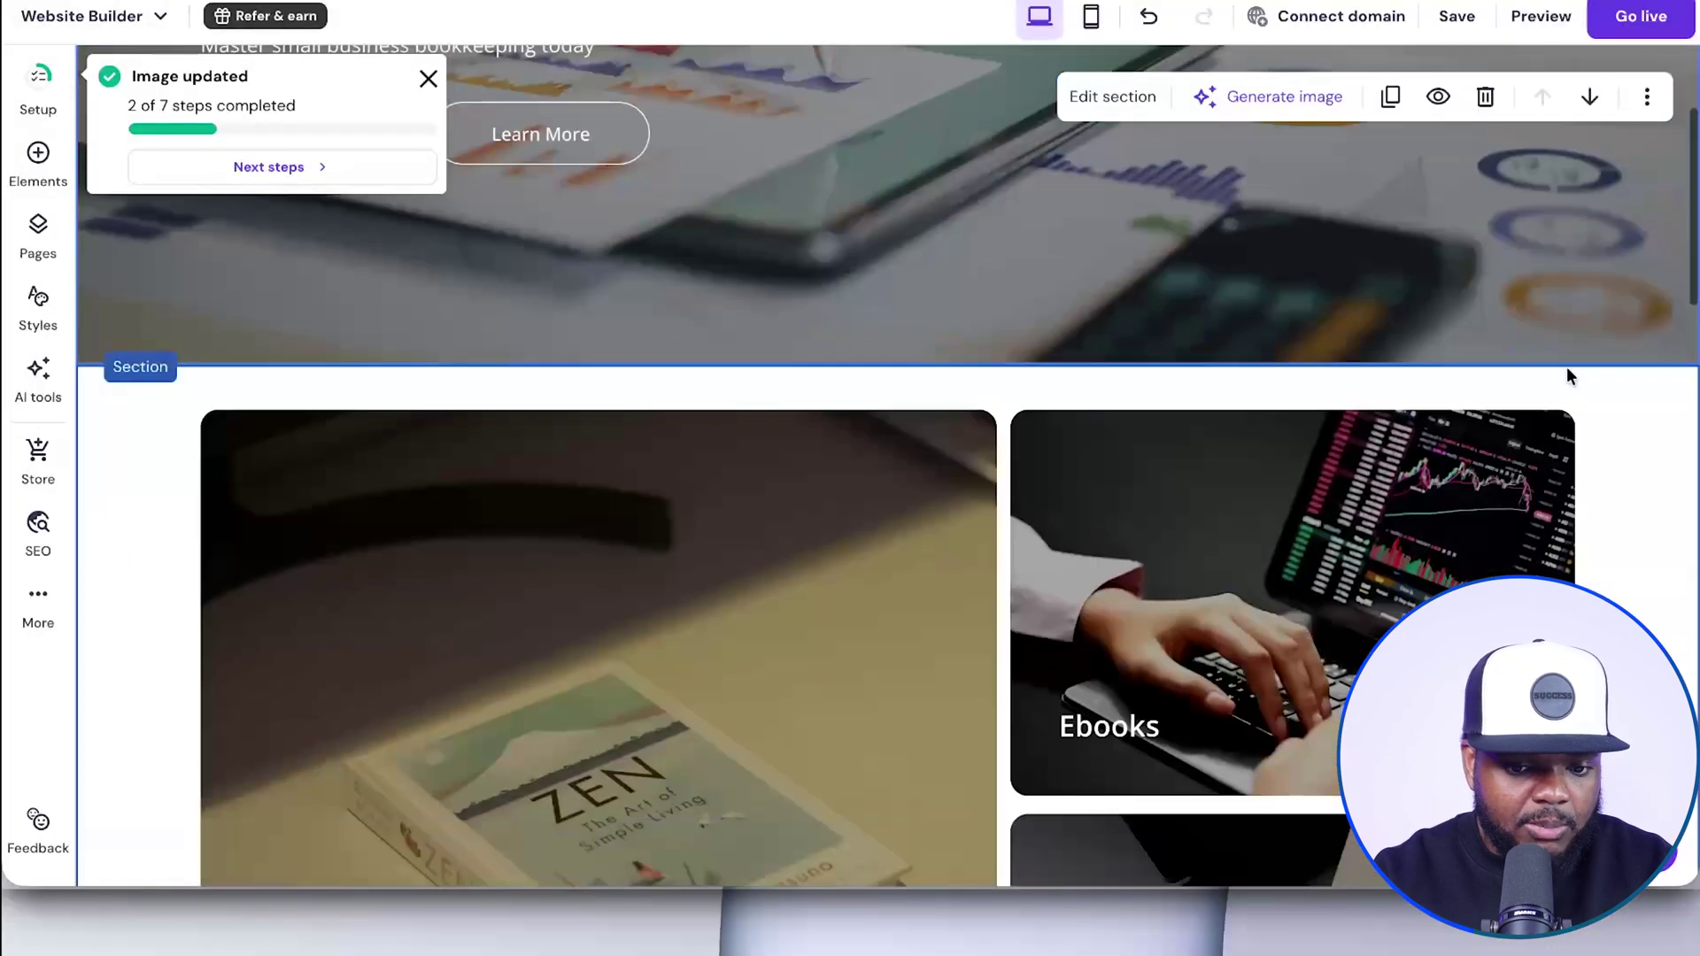
scroll(1567, 376, down, 15)
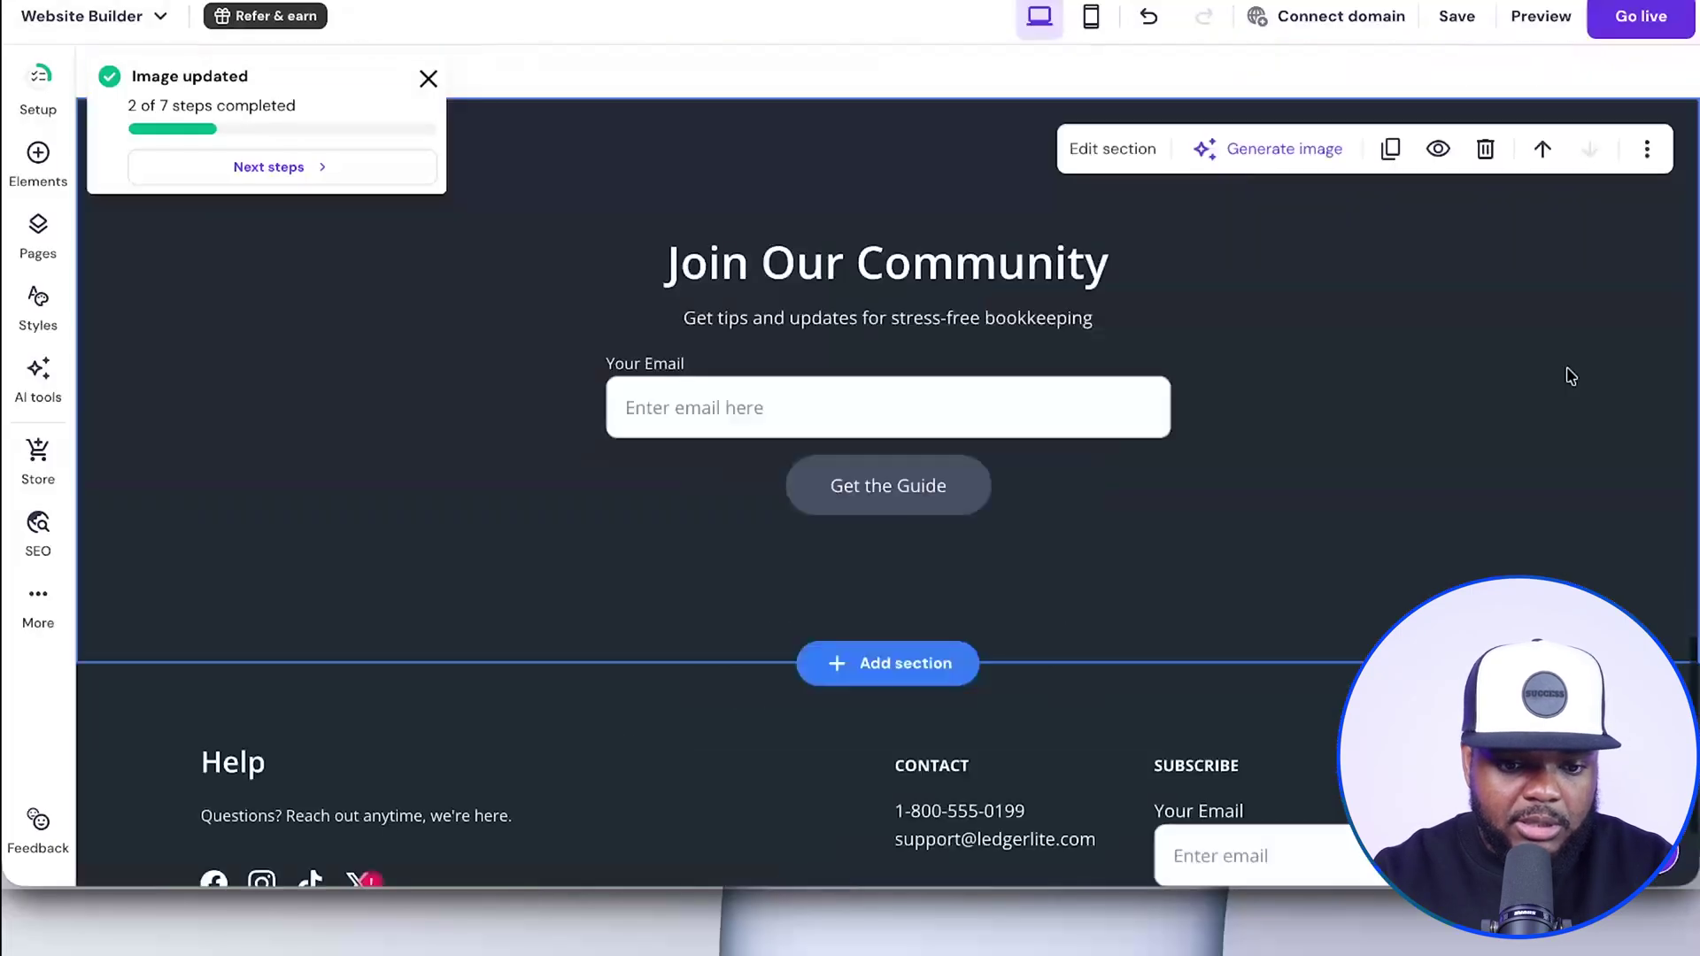
scroll(1568, 374, up, 10)
scroll(1568, 376, down, 2)
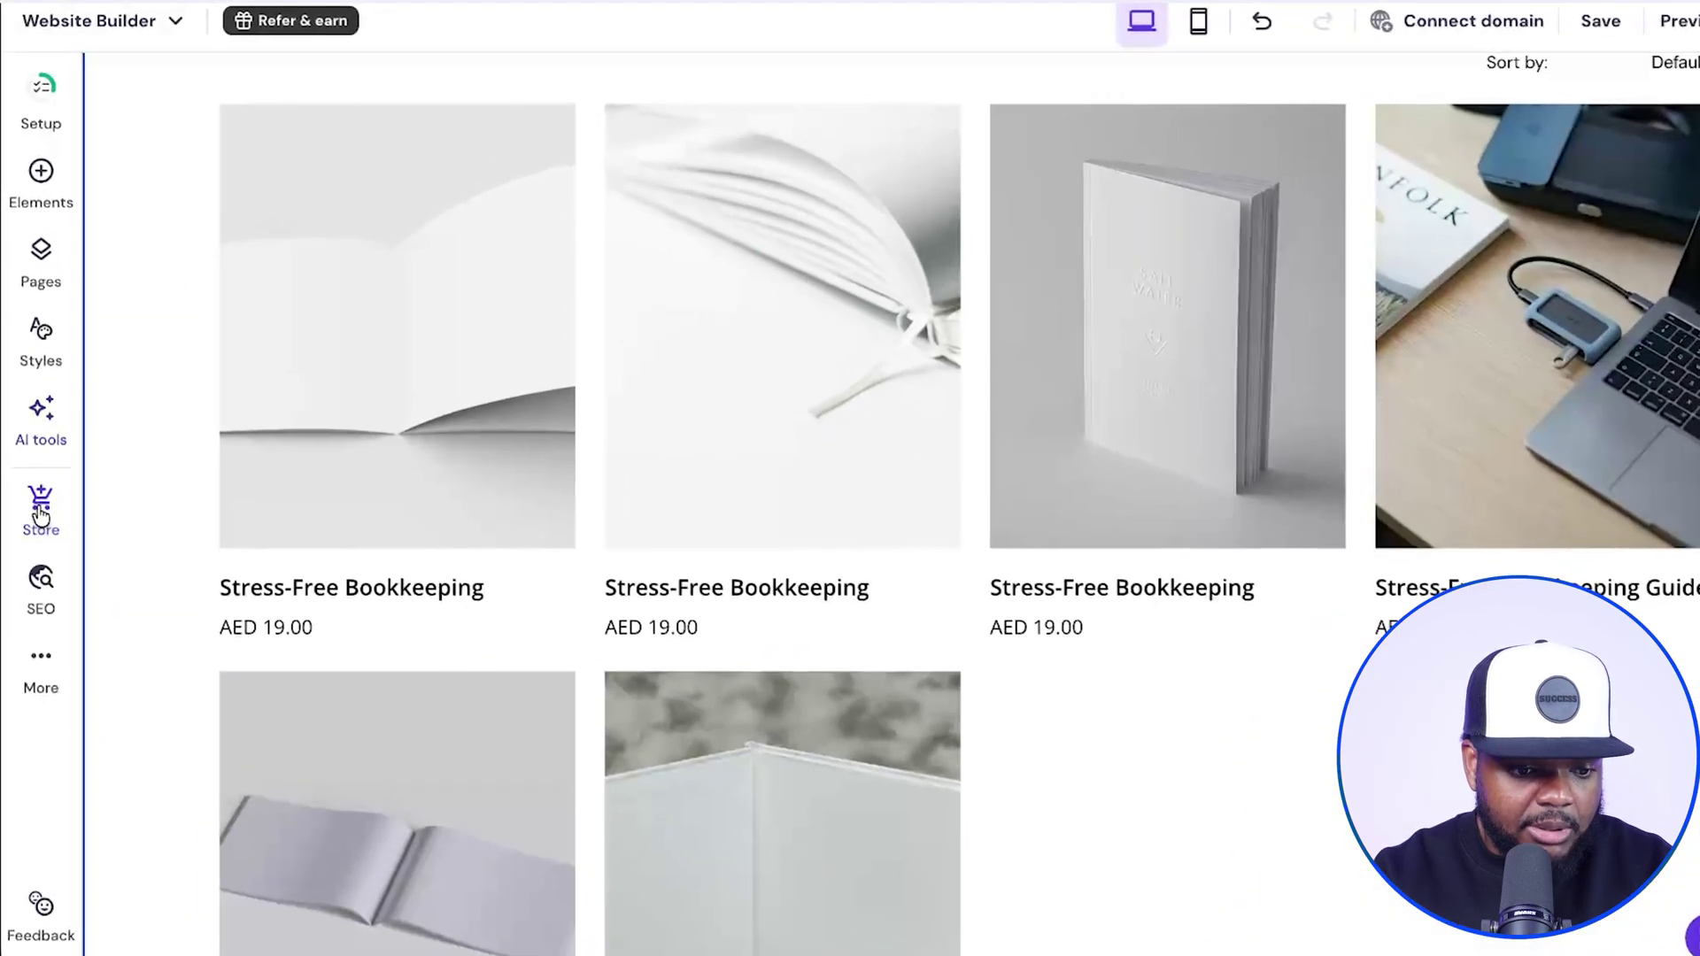
click(41, 514)
scroll(400, 548, down, 3)
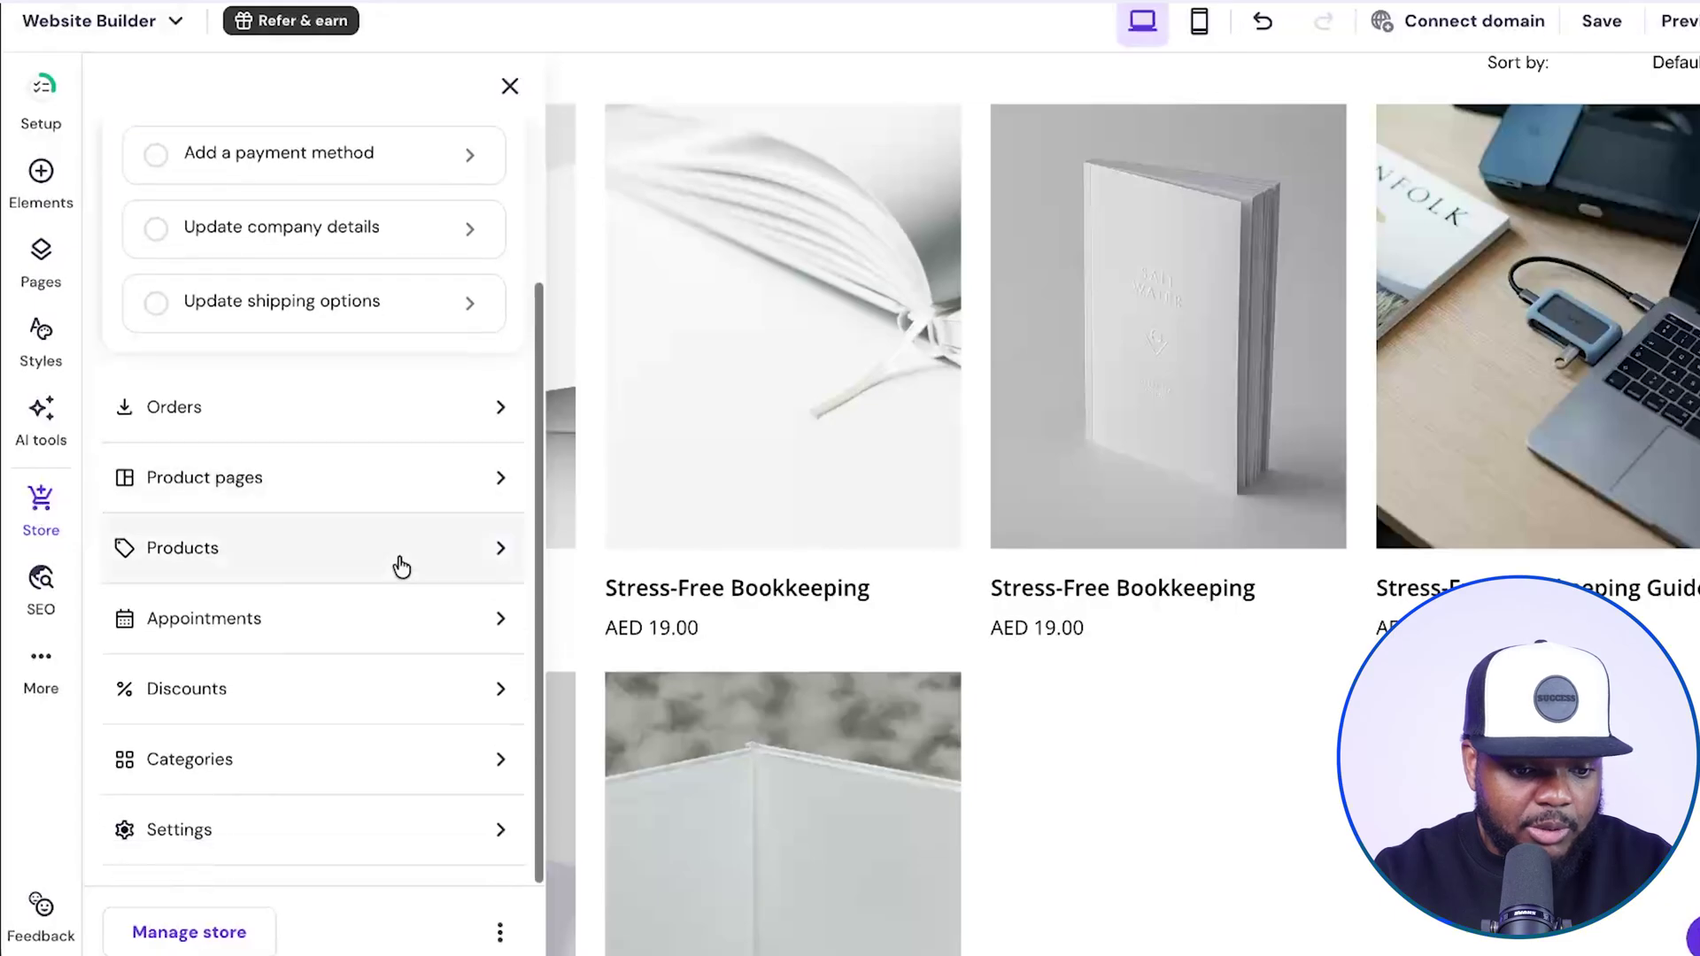
click(324, 836)
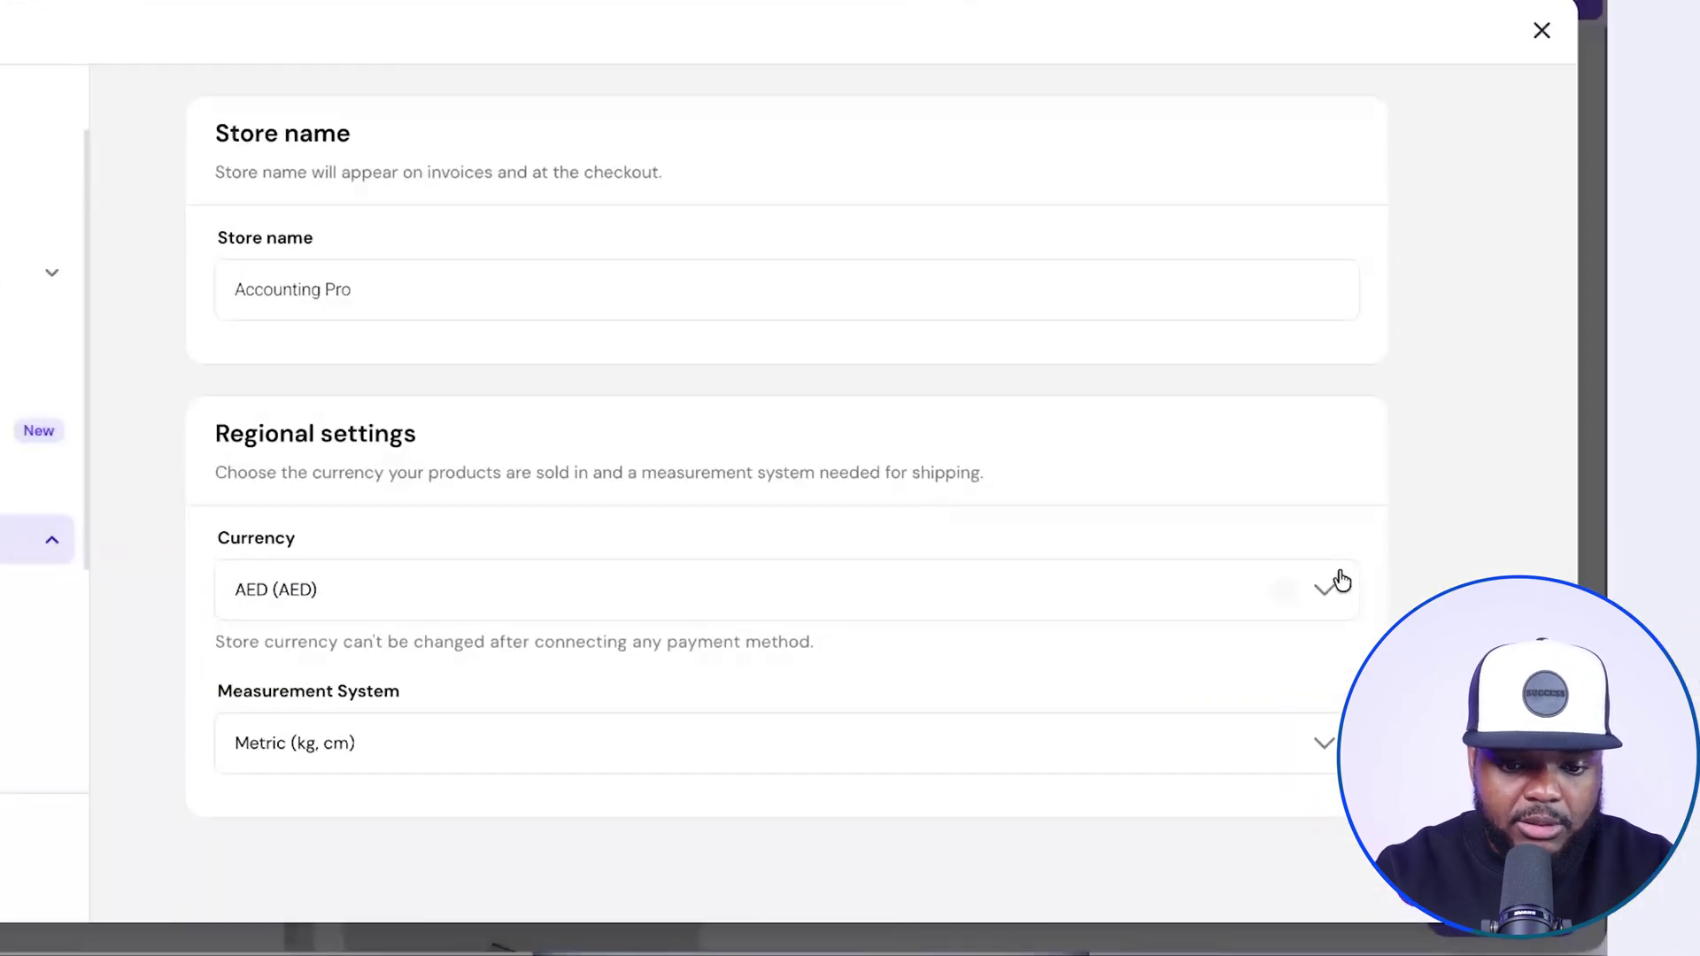
click(1284, 591)
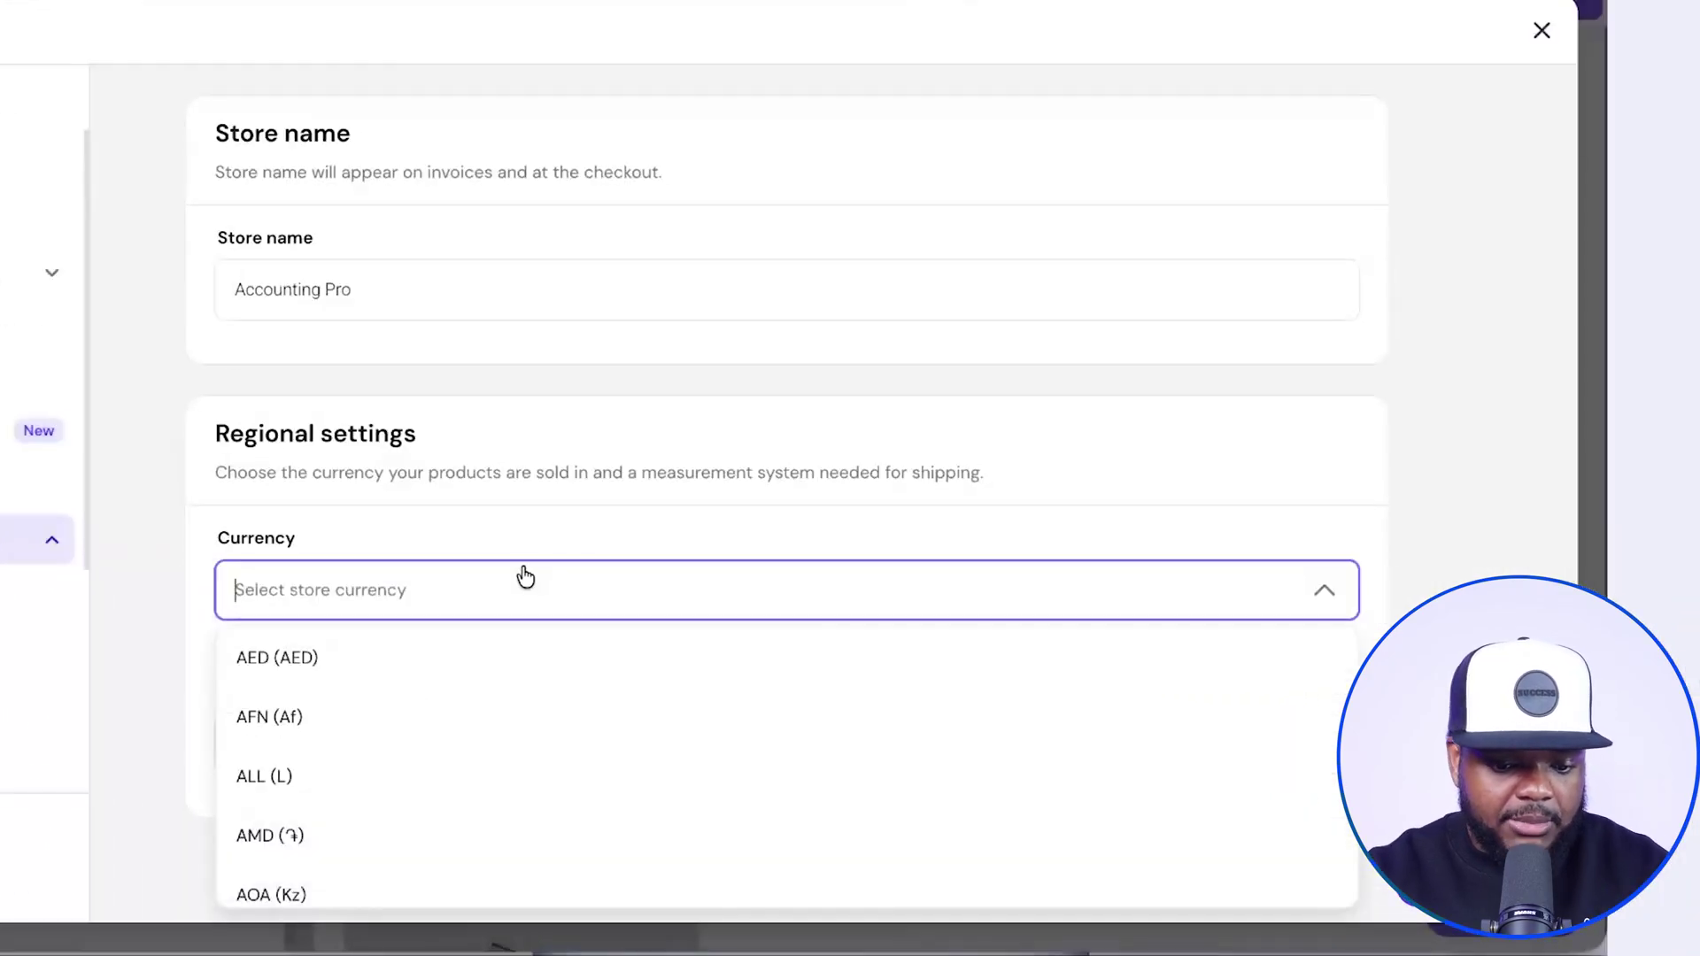
text(usd)
click(266, 655)
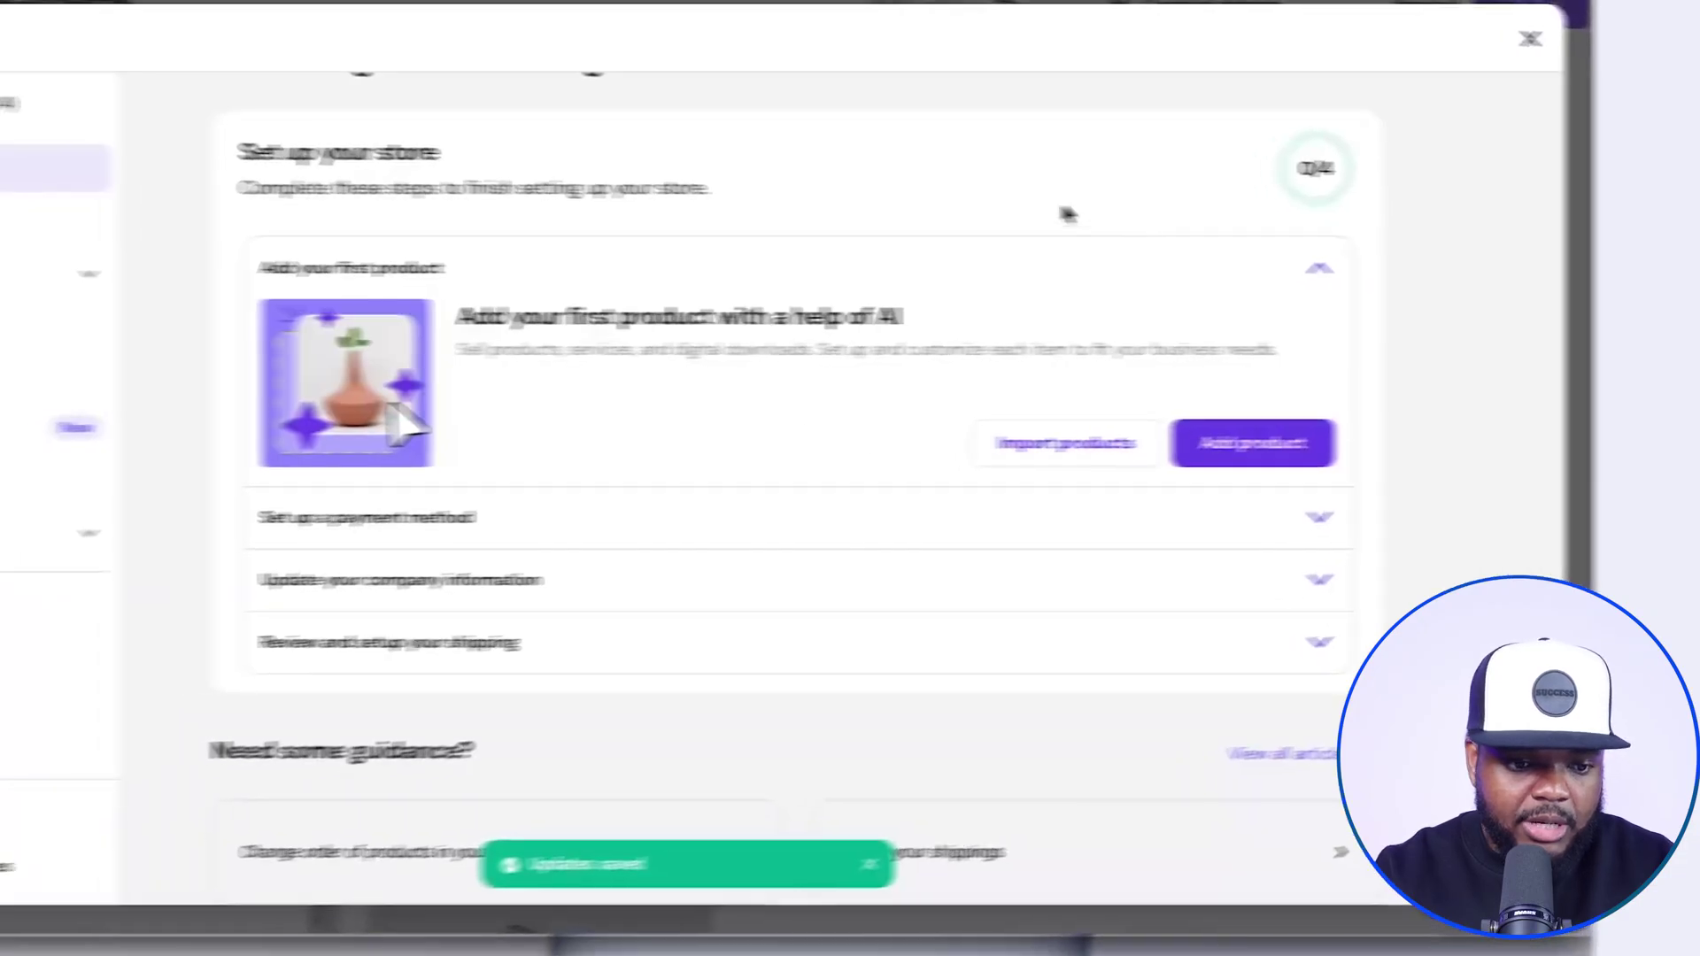
Delete all the sample products from the store's product list.
click(103, 277)
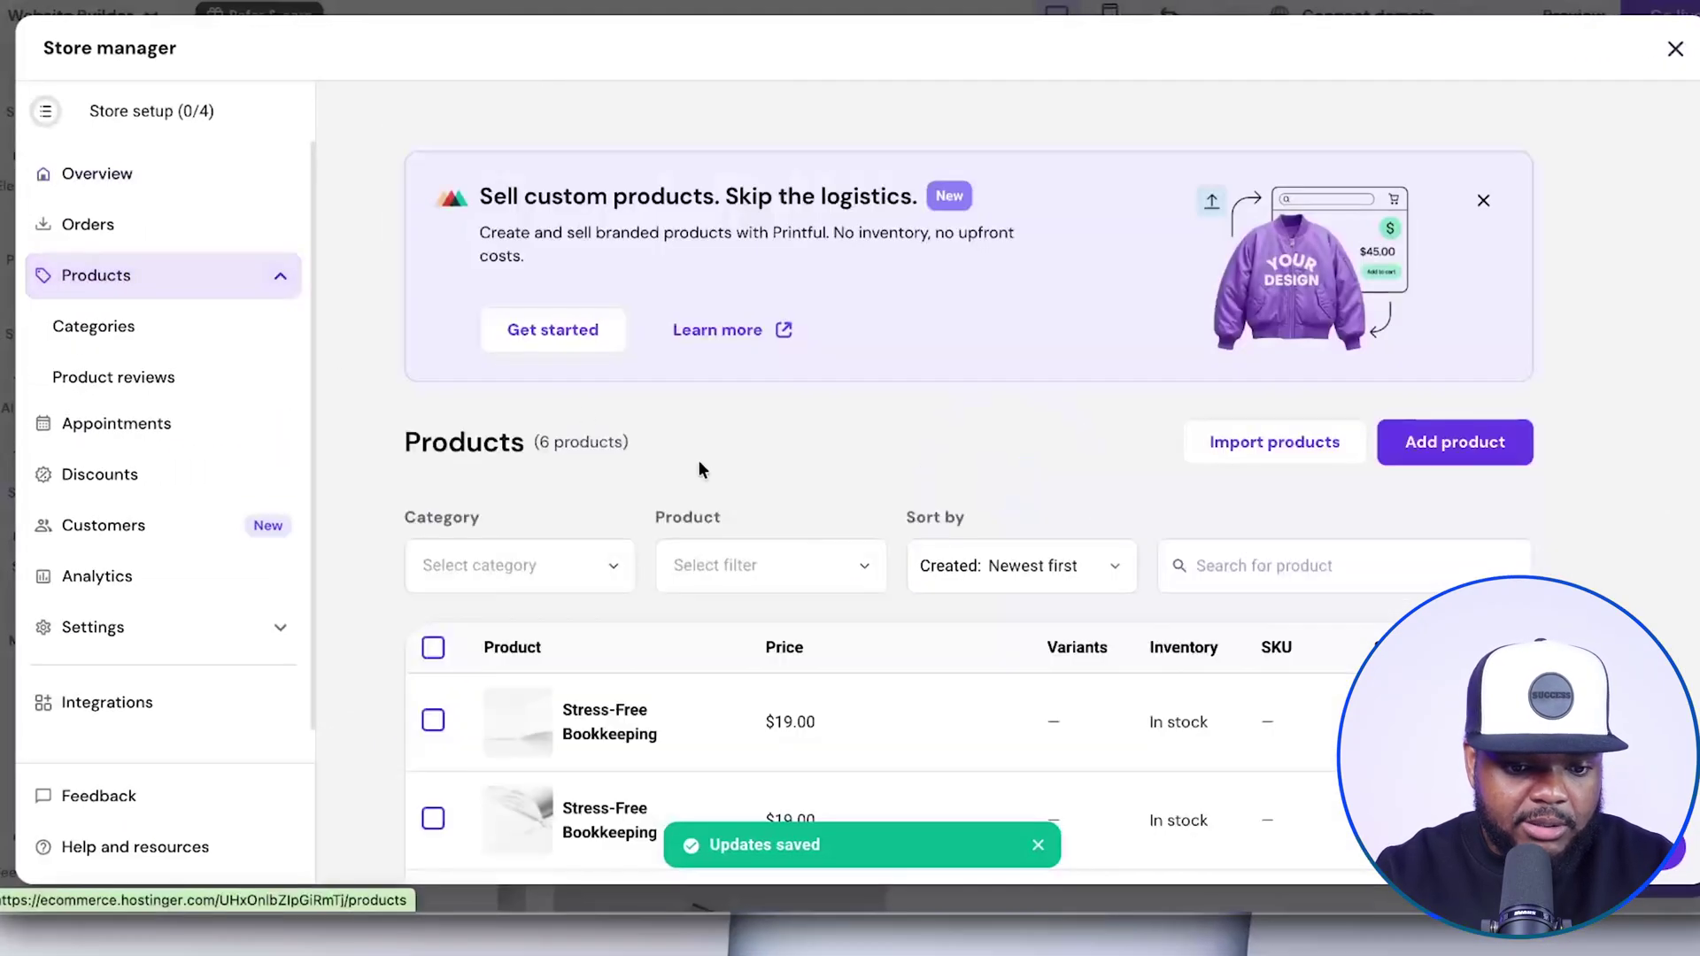
scroll(699, 467, down, 5)
click(433, 263)
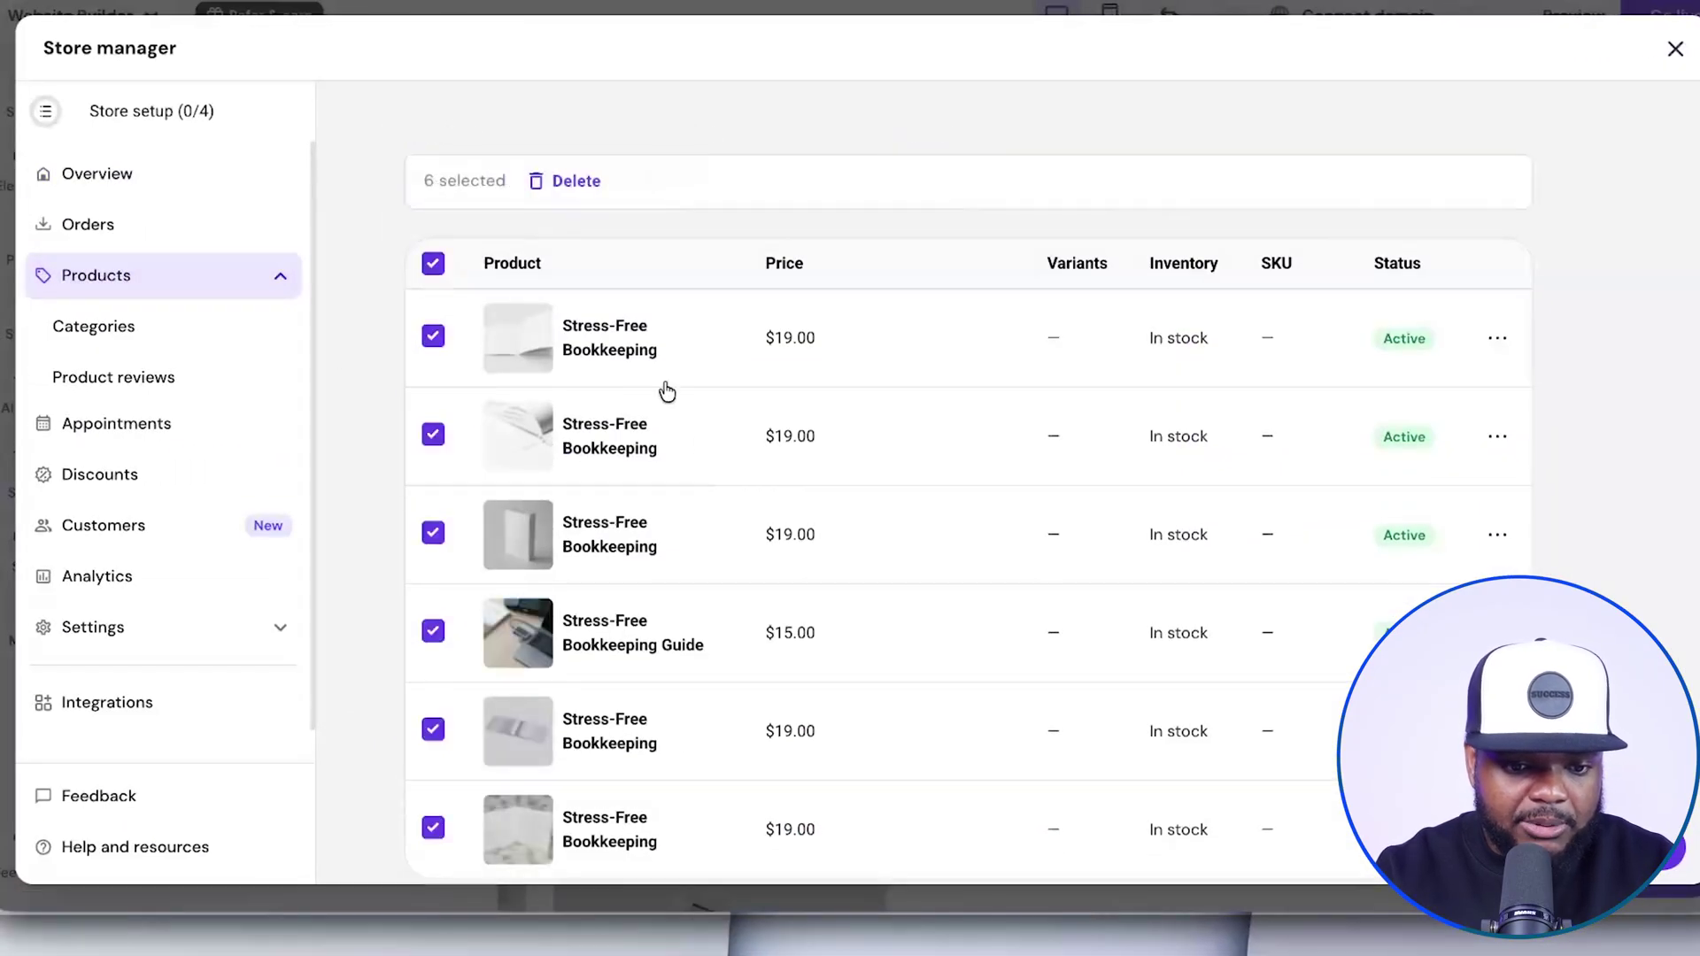
scroll(656, 379, up, 3)
click(574, 348)
click(1063, 558)
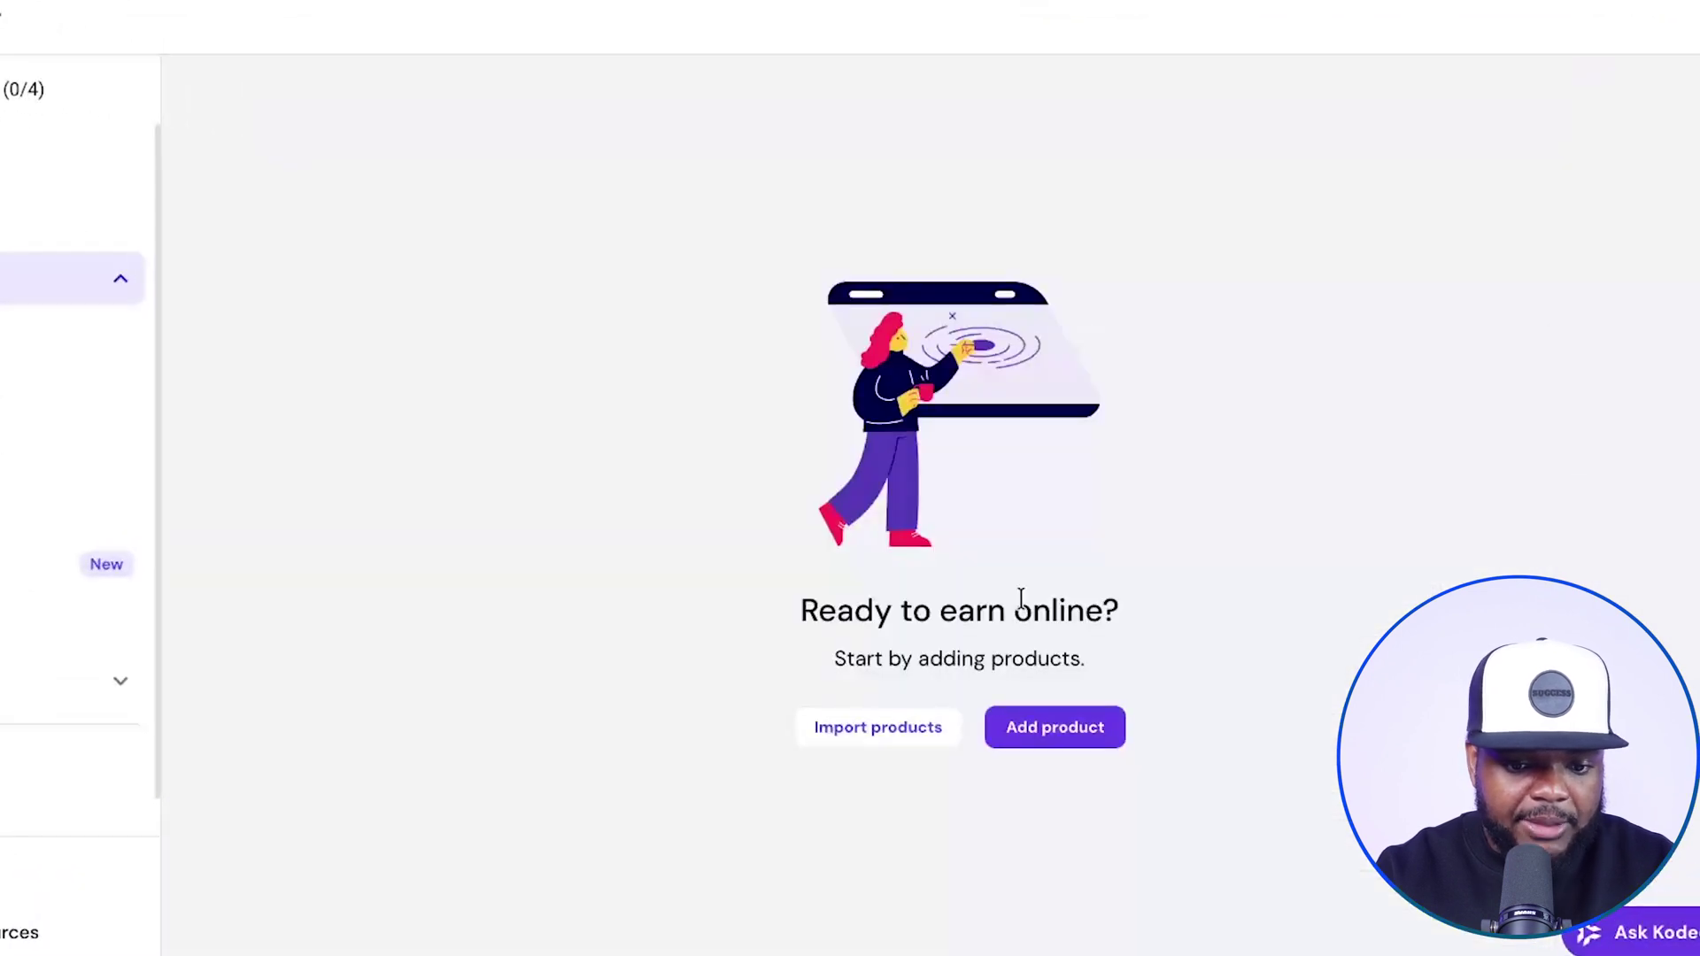
Start adding a new digital product to the store.
click(1104, 738)
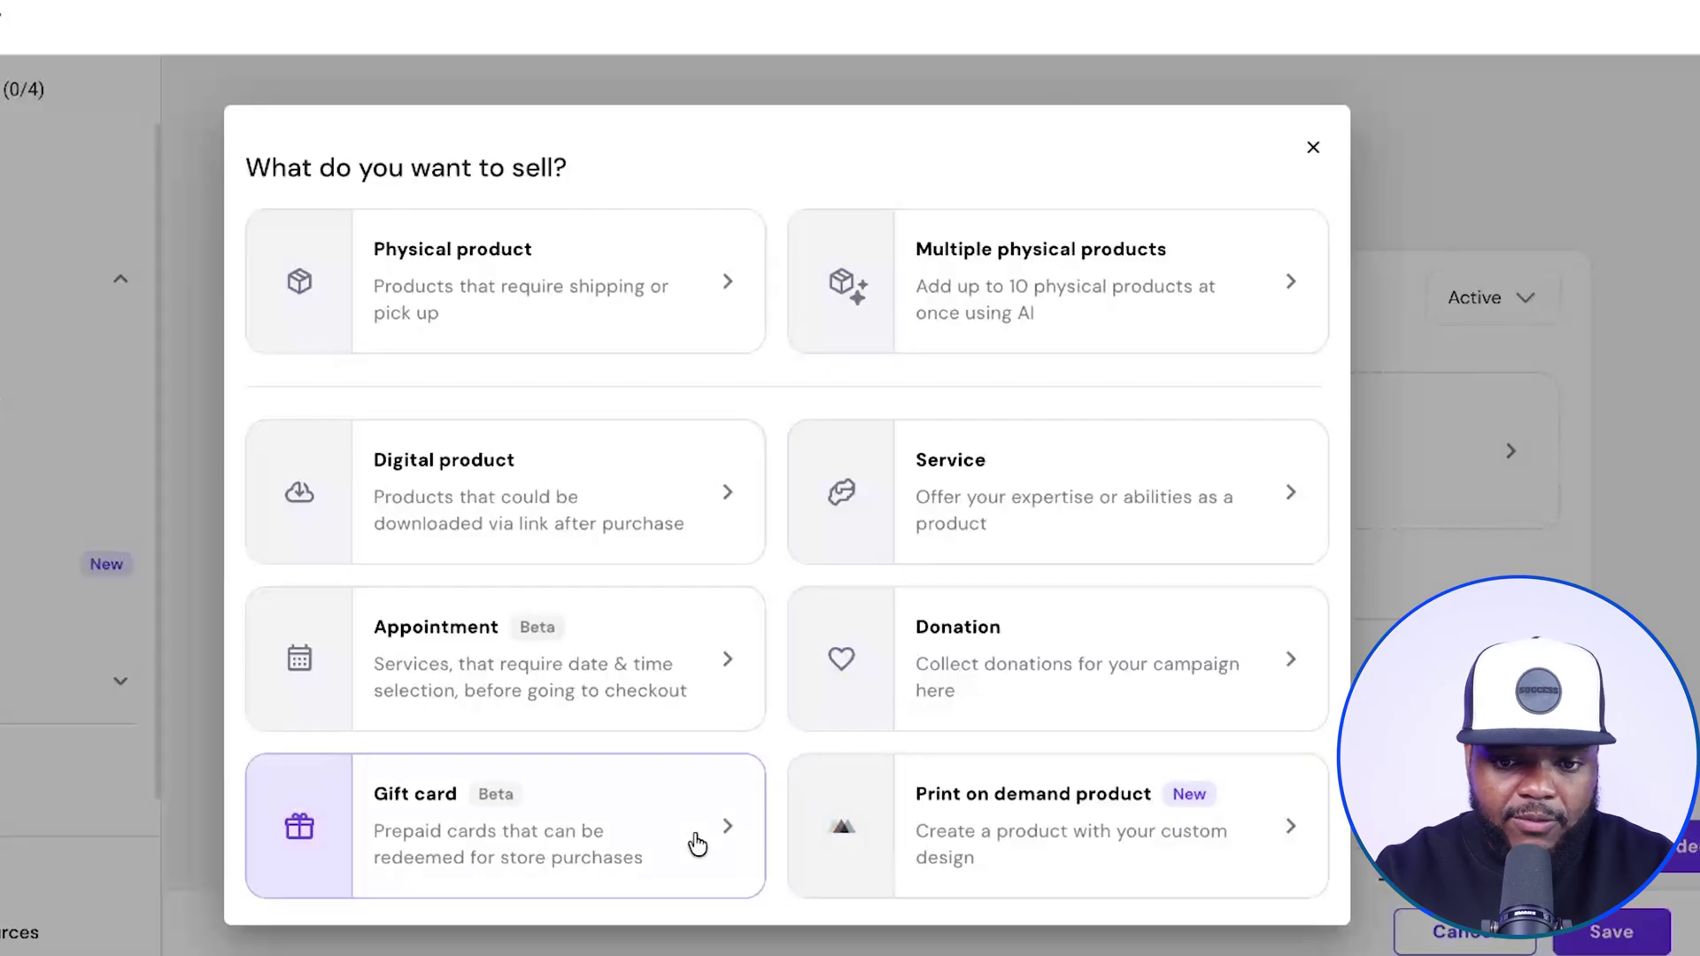
click(489, 514)
scroll(733, 471, down, 3)
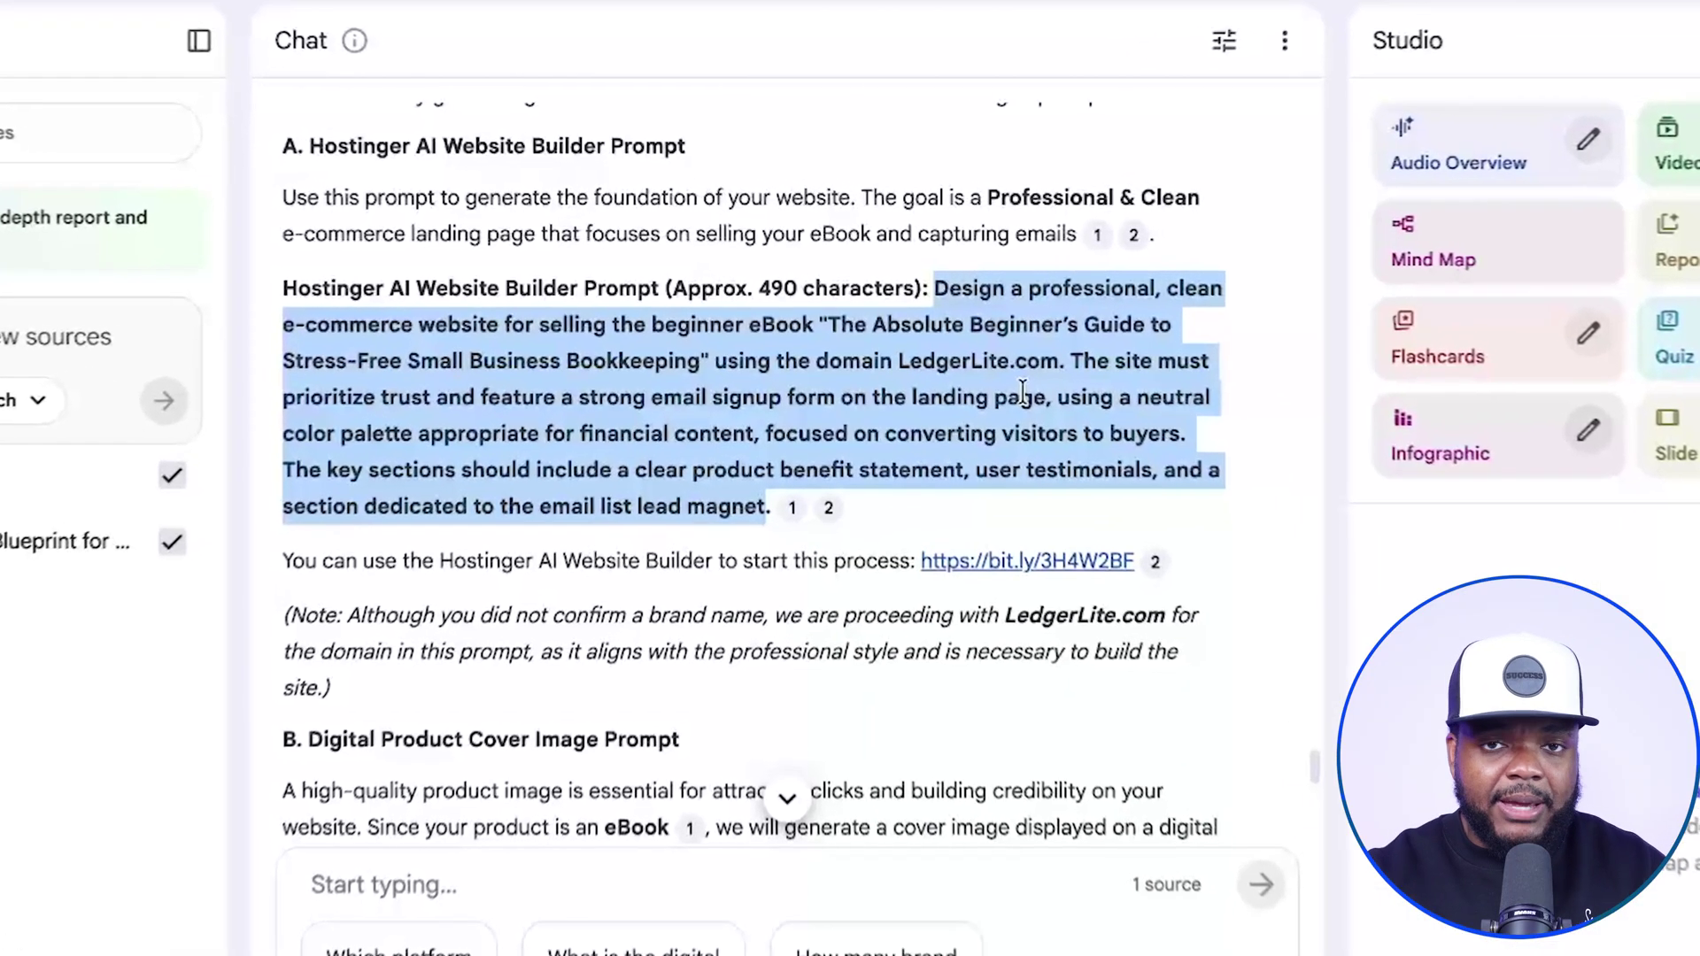
Switch to the NotebookLM chat and copy the Nano Banana prompt for the eBook cover mock-up.
scroll(1038, 400, down, 5)
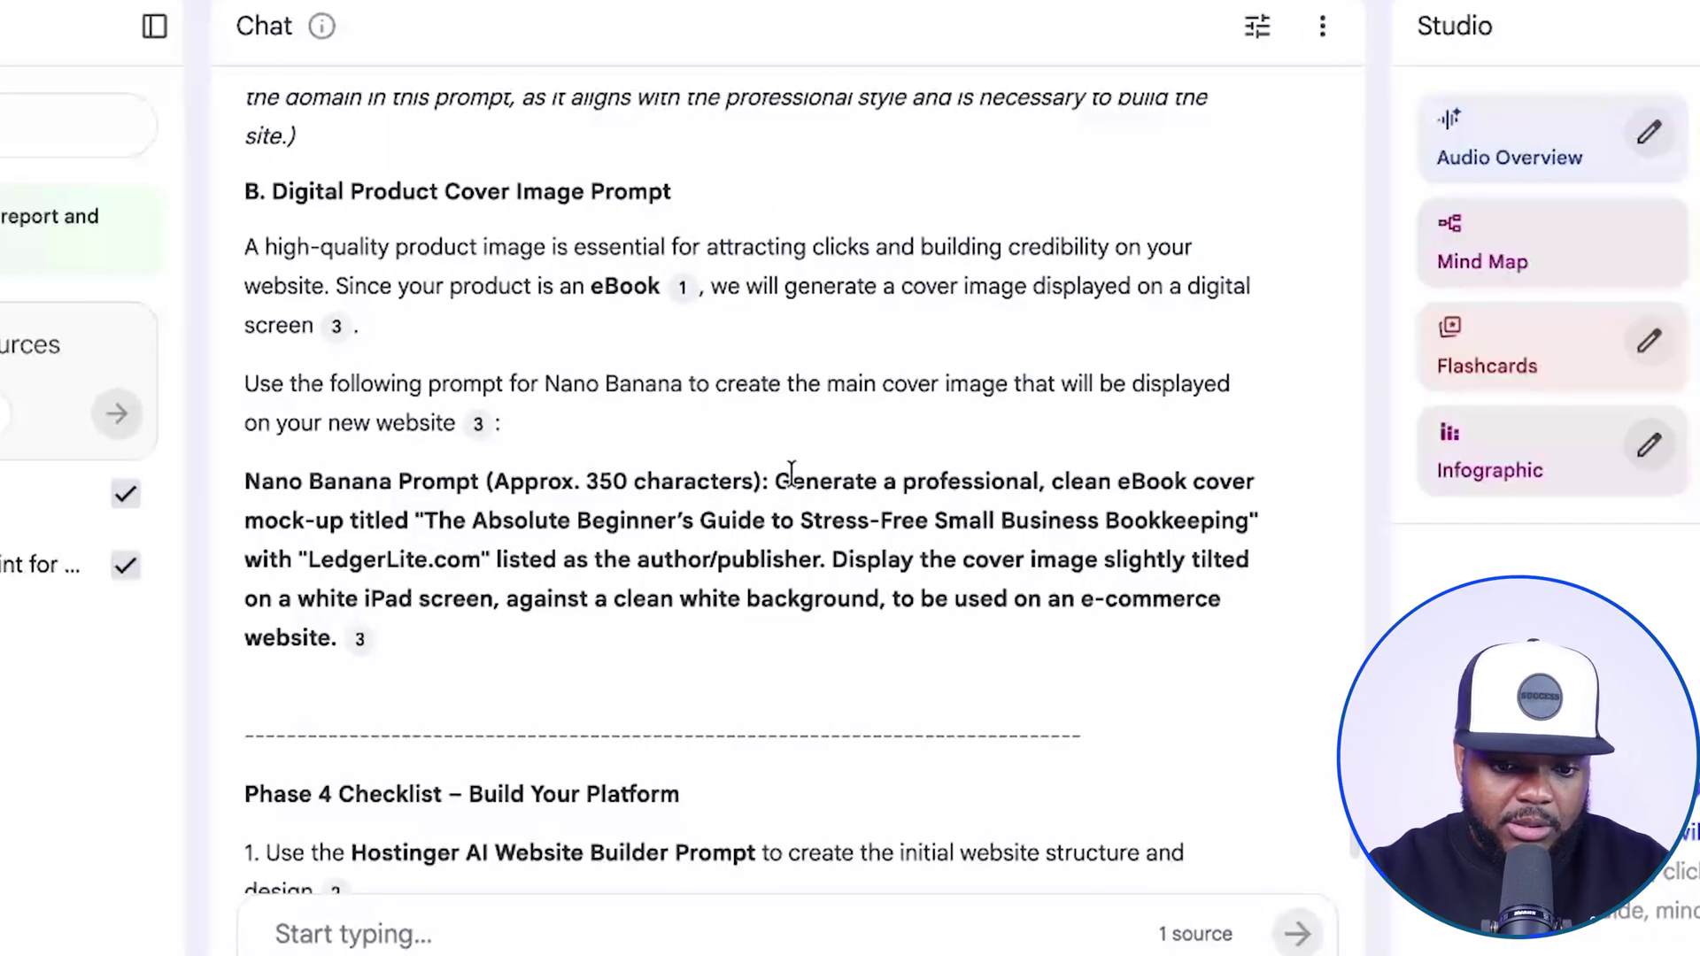
drag(777, 482, 331, 622)
key(ctrl+c)
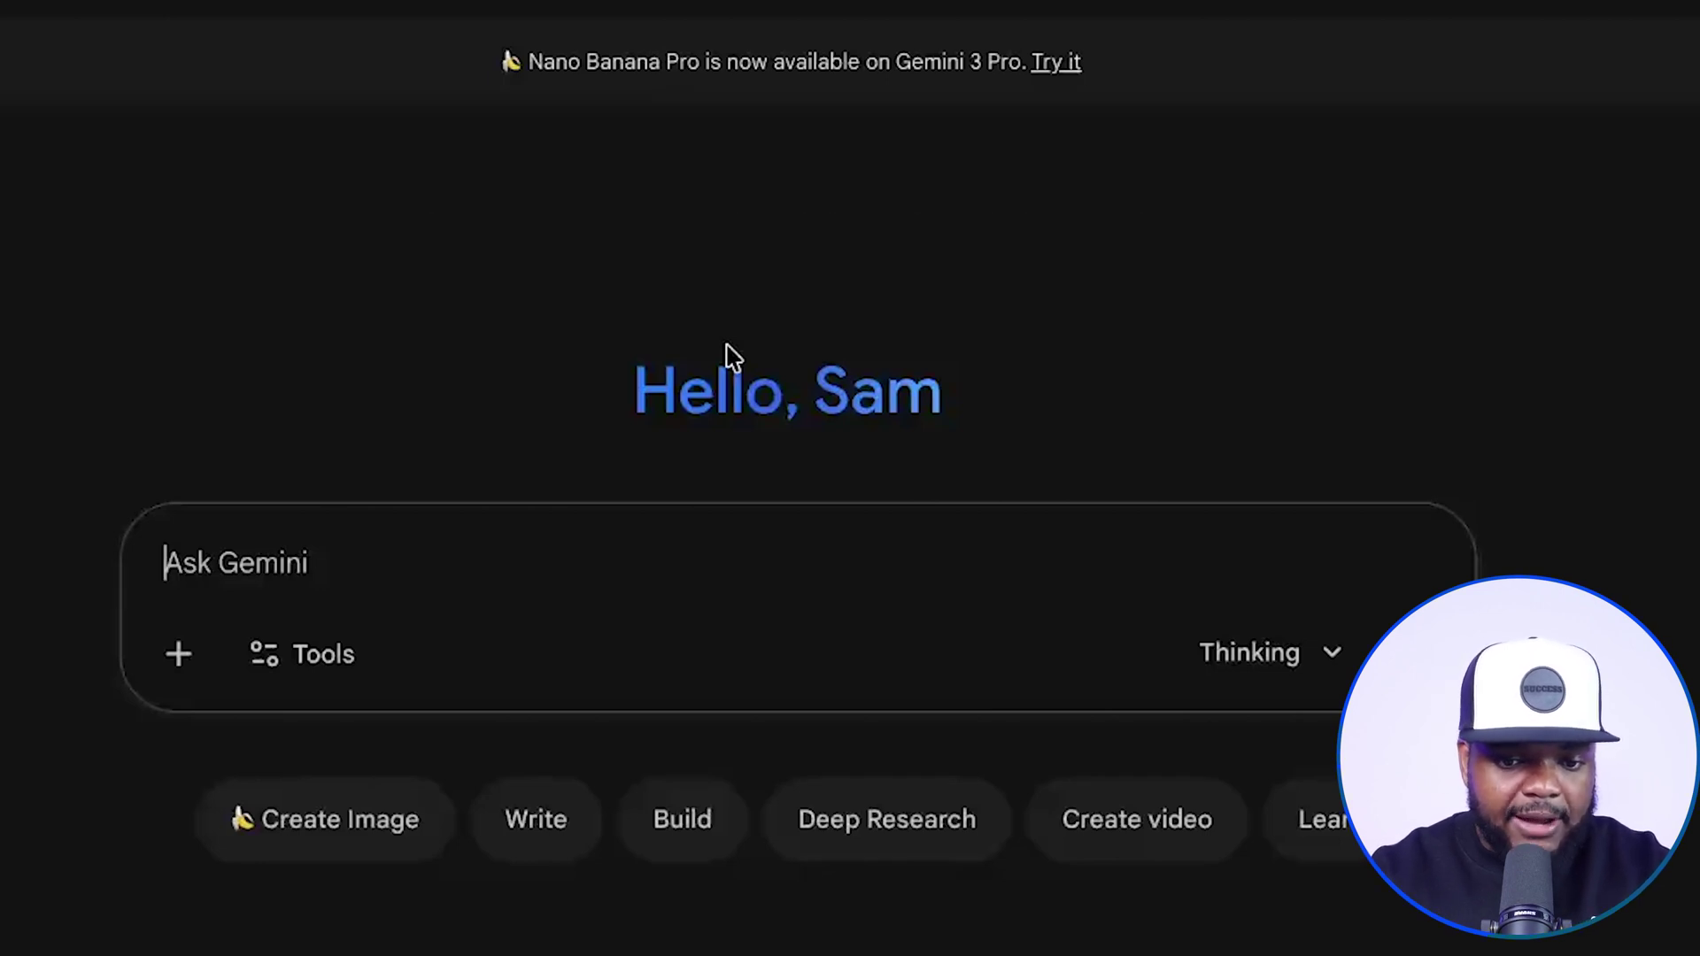
In Gemini, generate the cover image from the copied prompt with "Accounting Pro" as the author/publisher, and open the result.
click(346, 824)
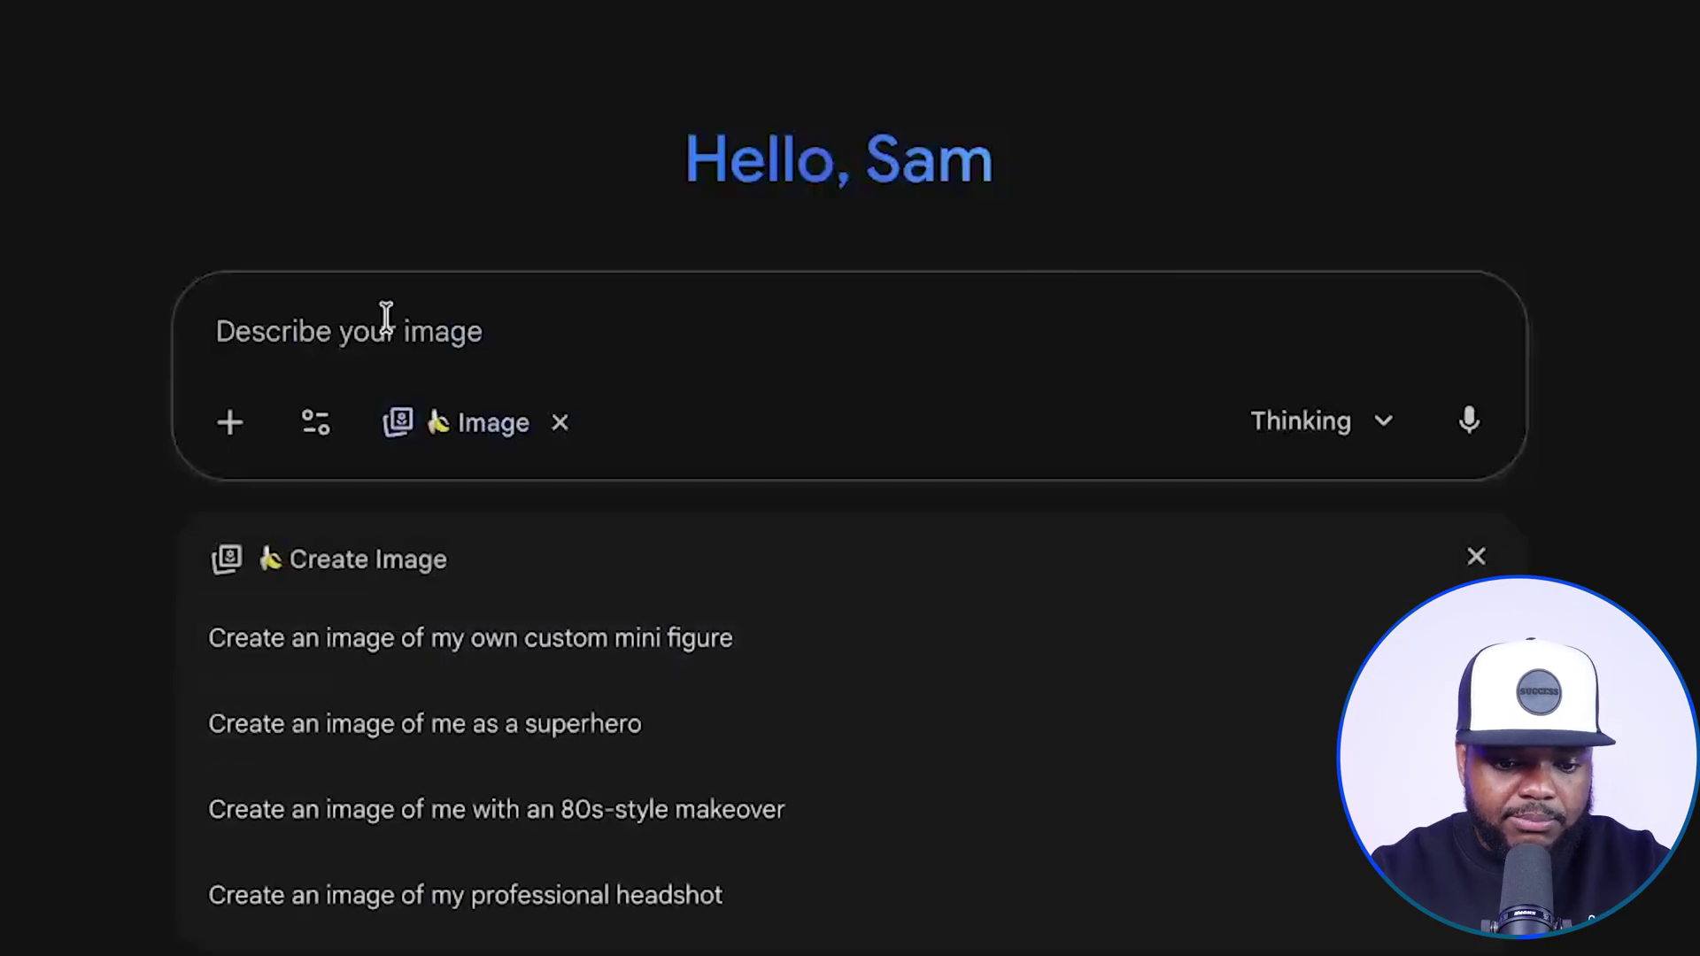
click(386, 317)
key(ctrl+v)
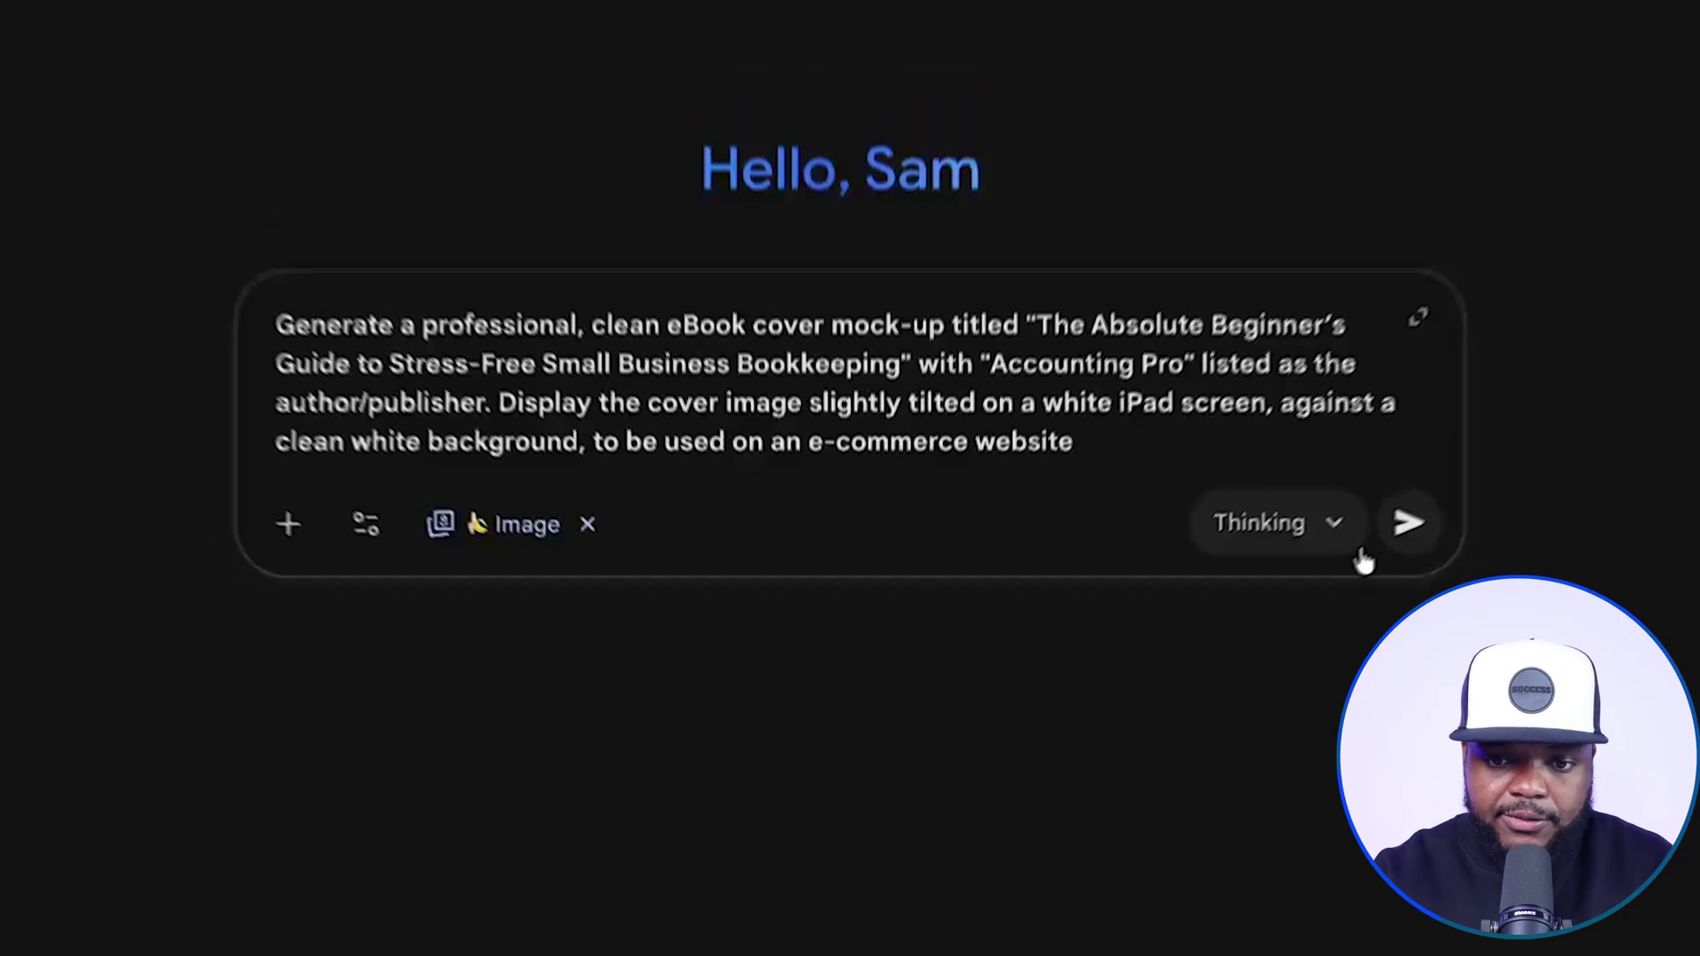
click(1368, 554)
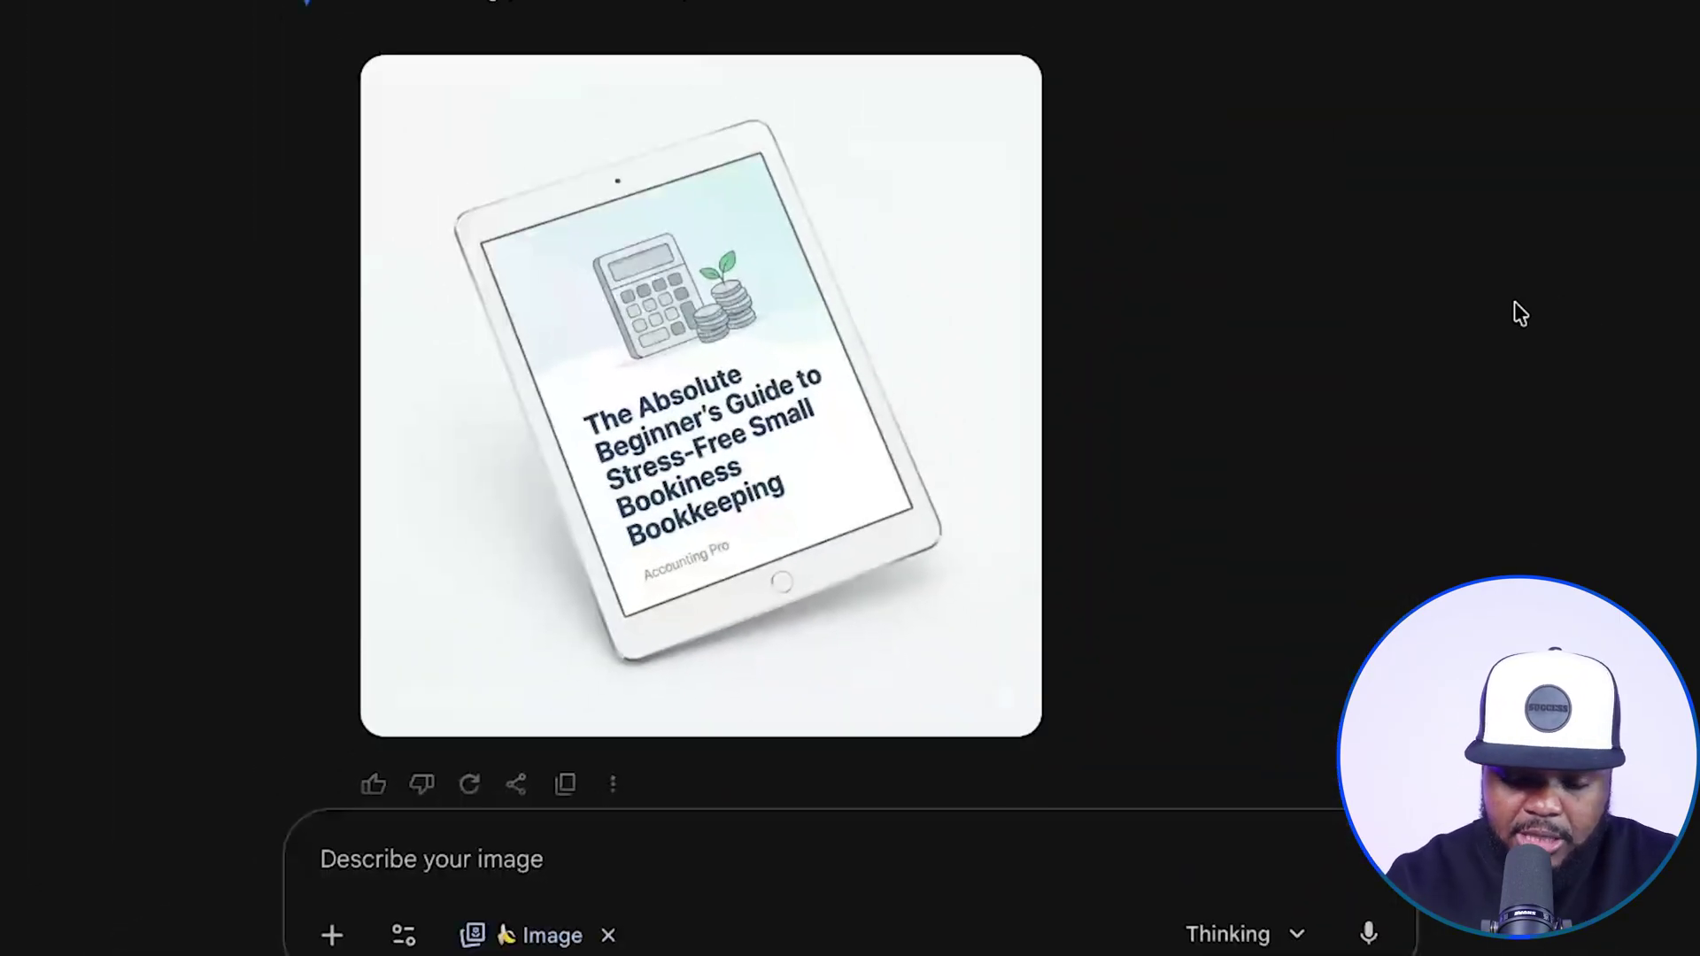
mouse_move(828, 196)
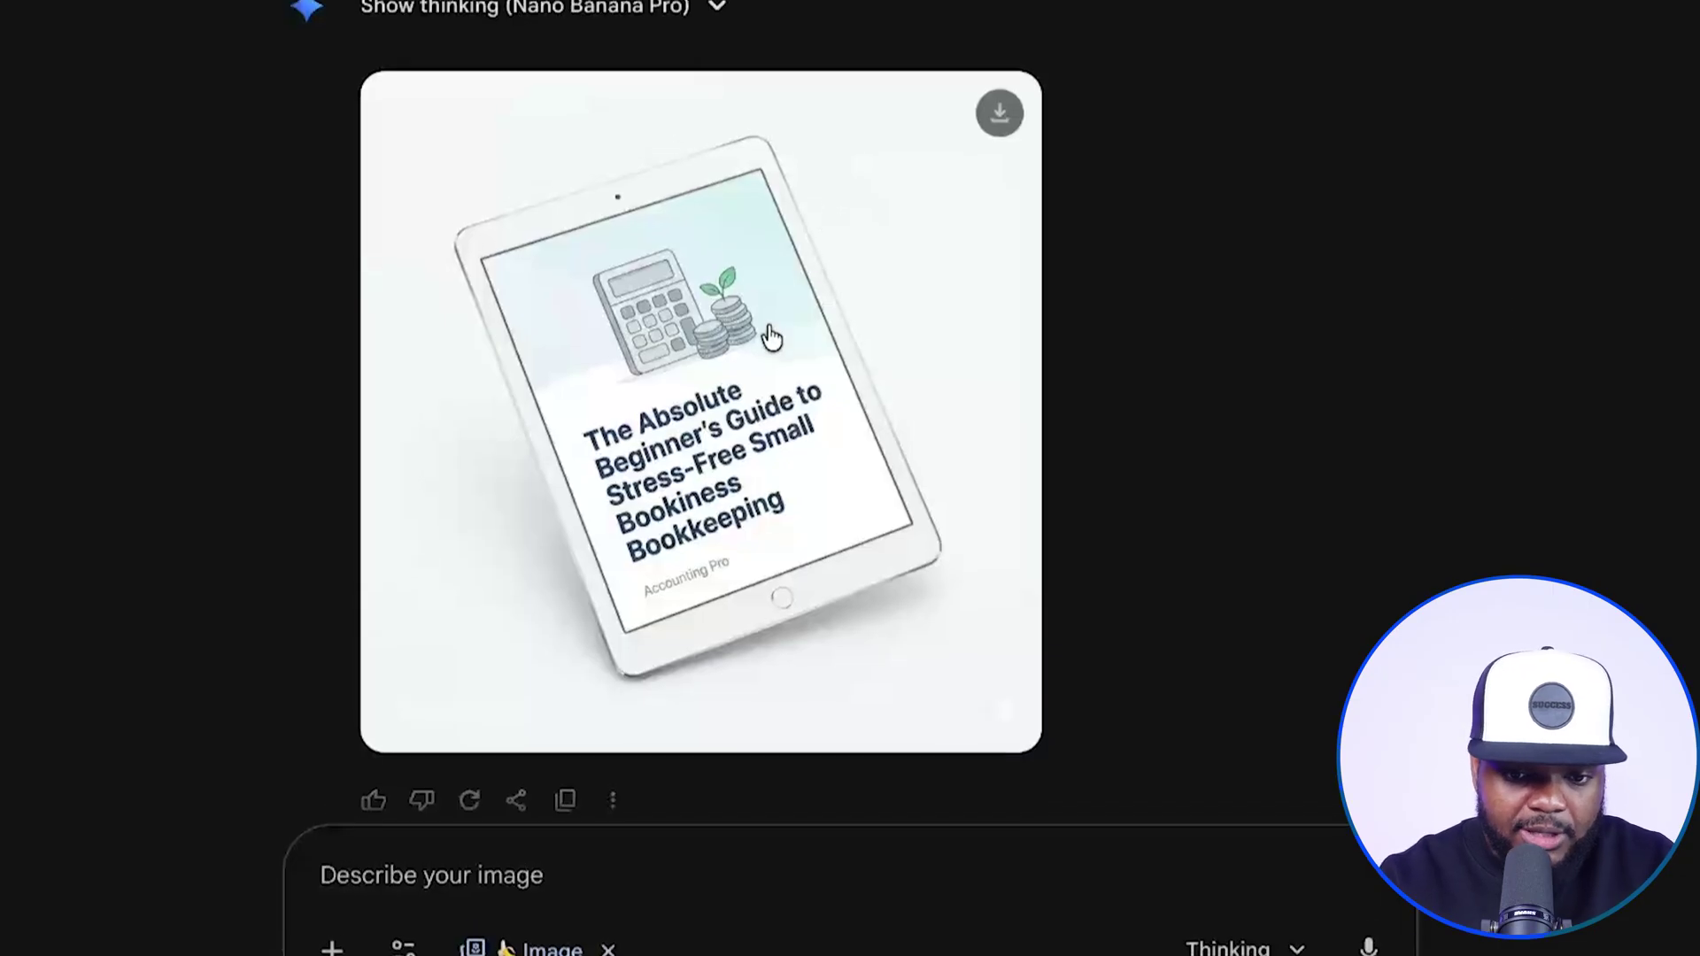
click(767, 330)
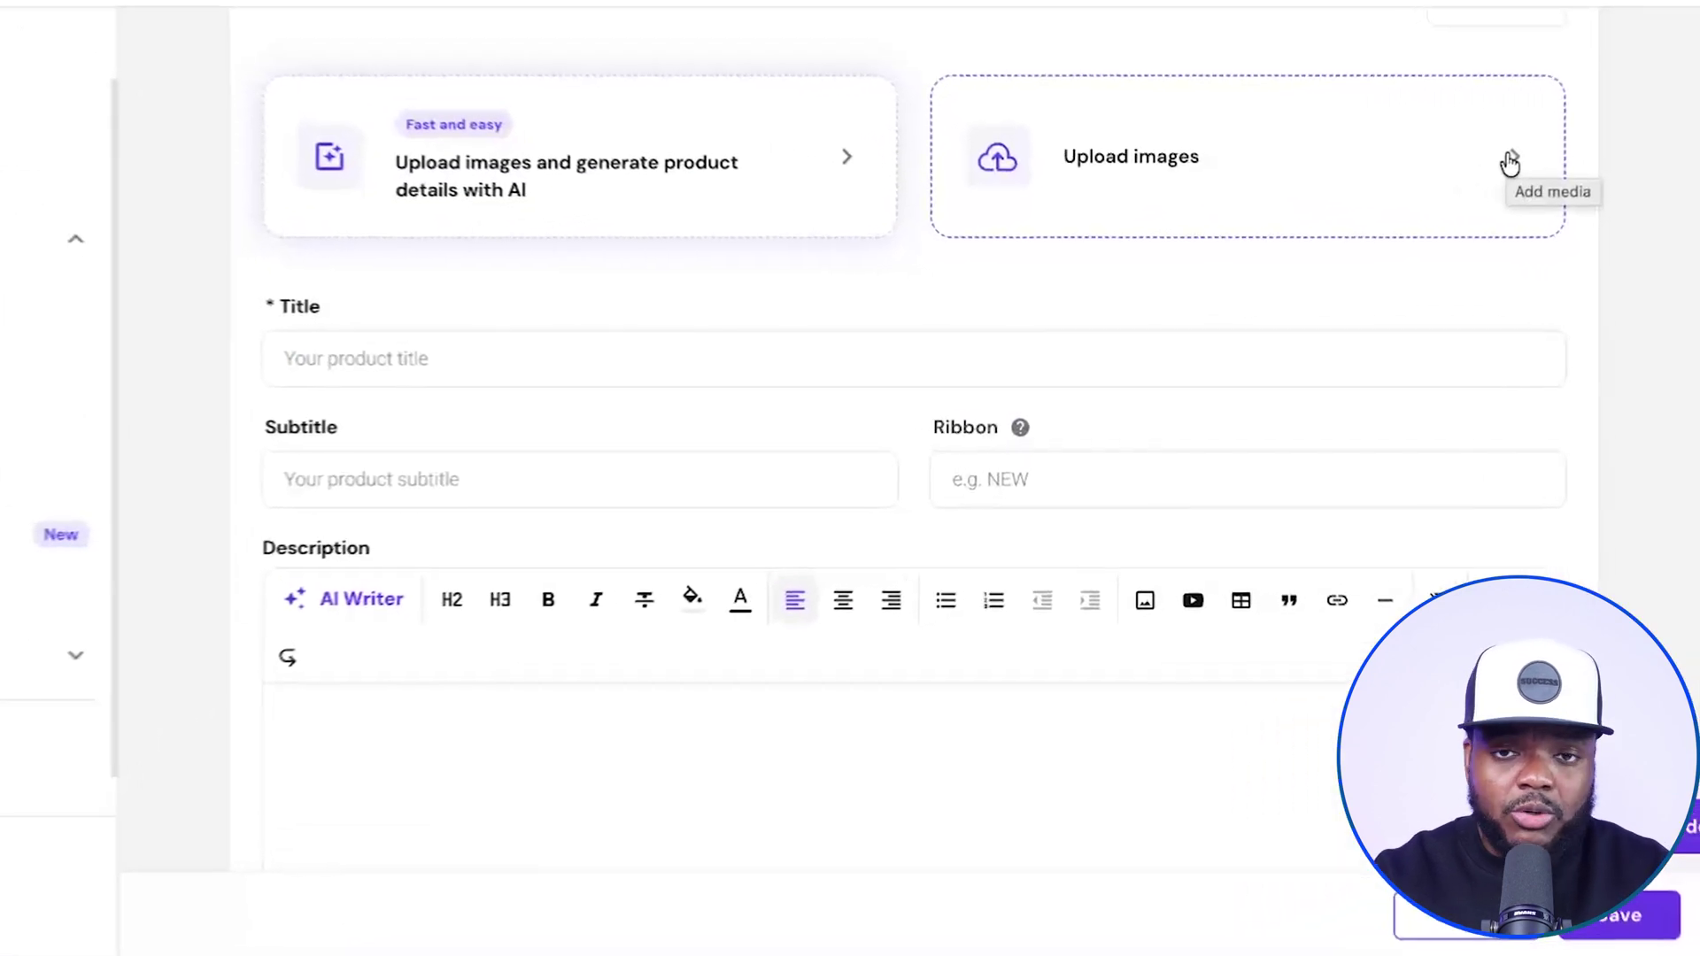
Upload the Gemini cover PNG from Downloads to the Hostinger product and generate the product details with AI.
click(687, 125)
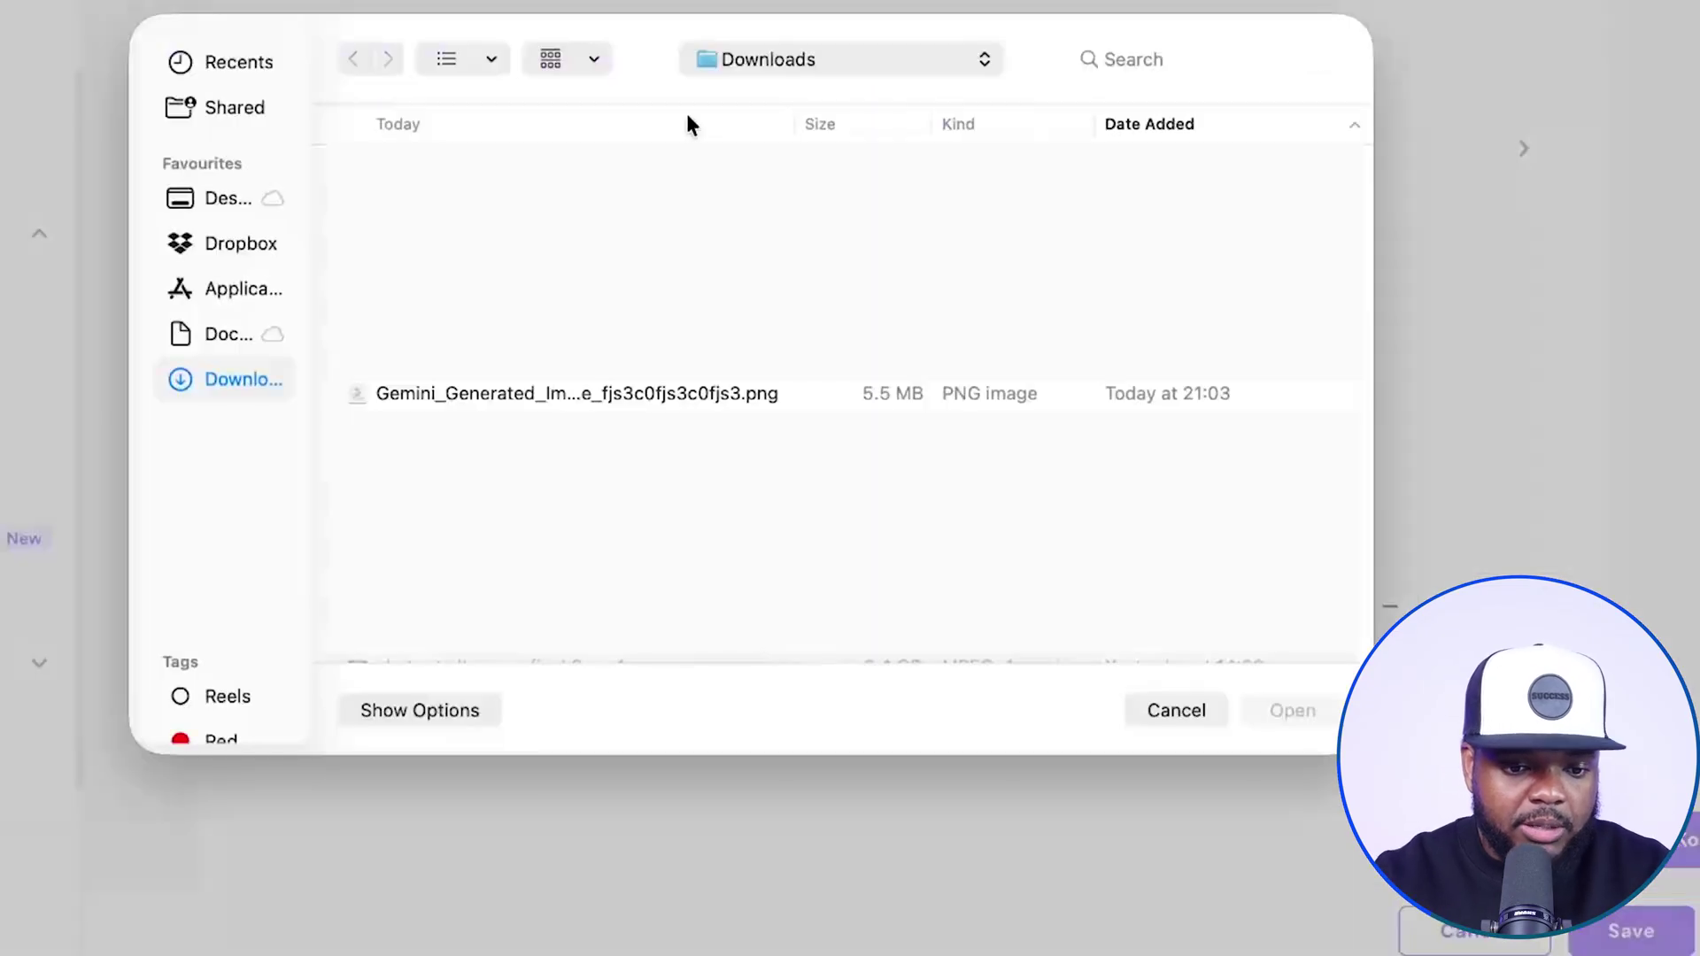
double_click(584, 395)
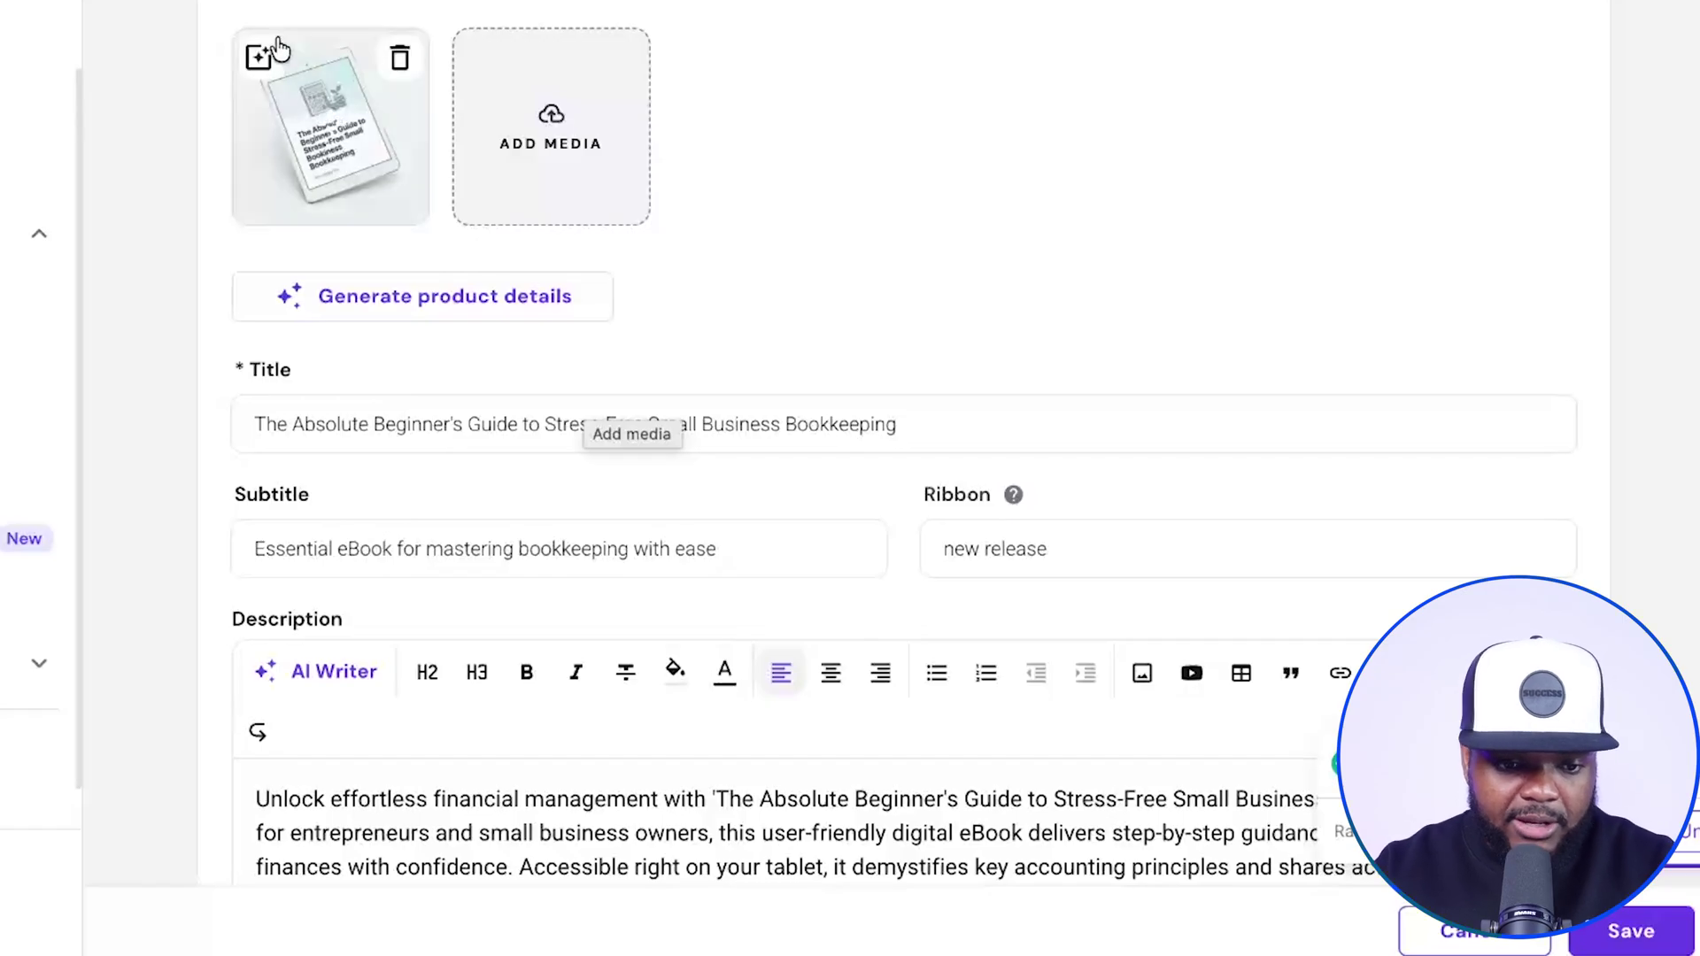
scroll(426, 443, down, 3)
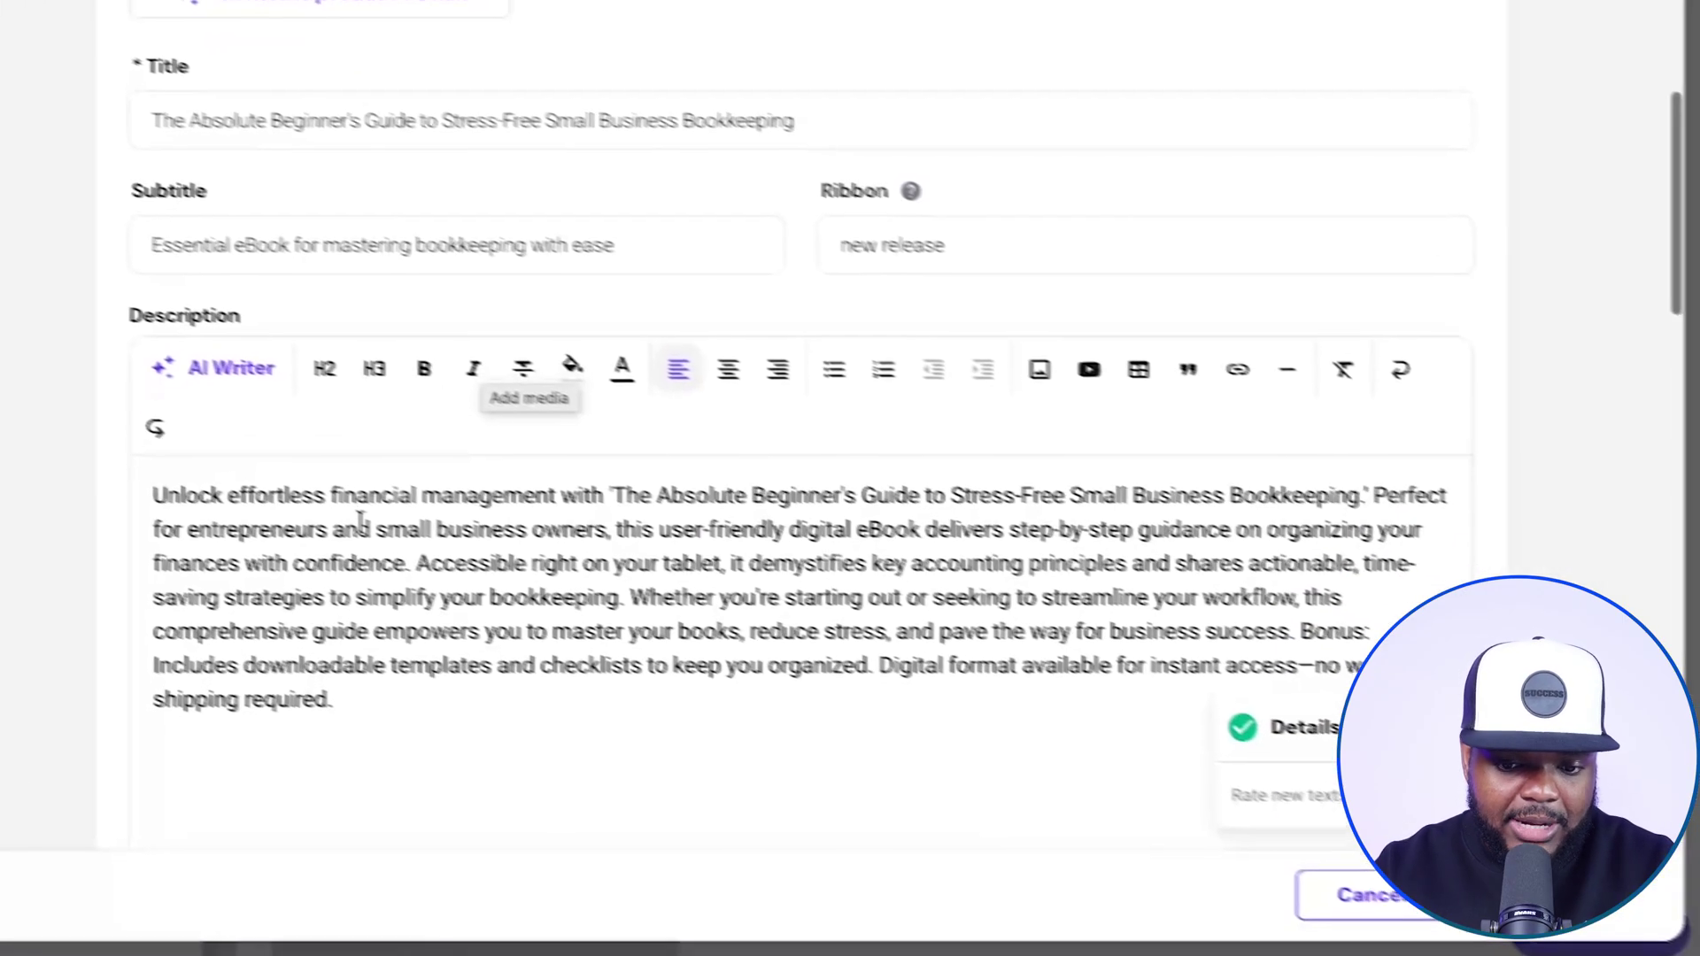
Set the price of the bookkeeping eBook product to $19.99.
scroll(345, 516, down, 10)
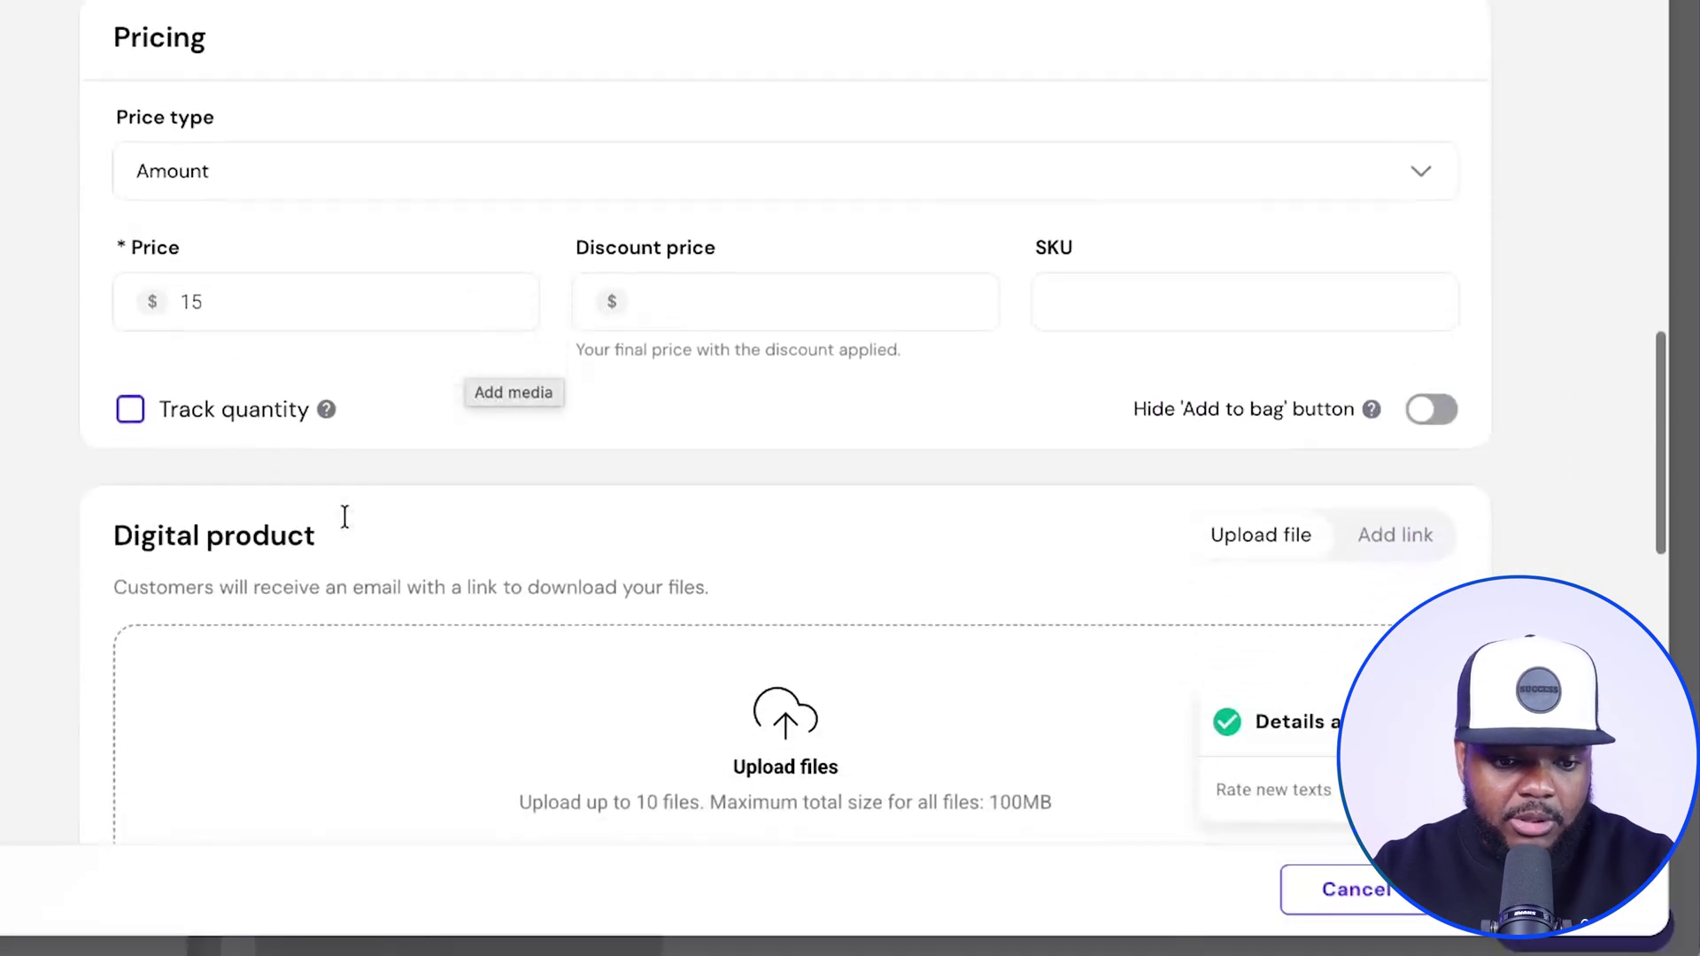
click(238, 295)
key(BackSpace)
key(BackSpace)
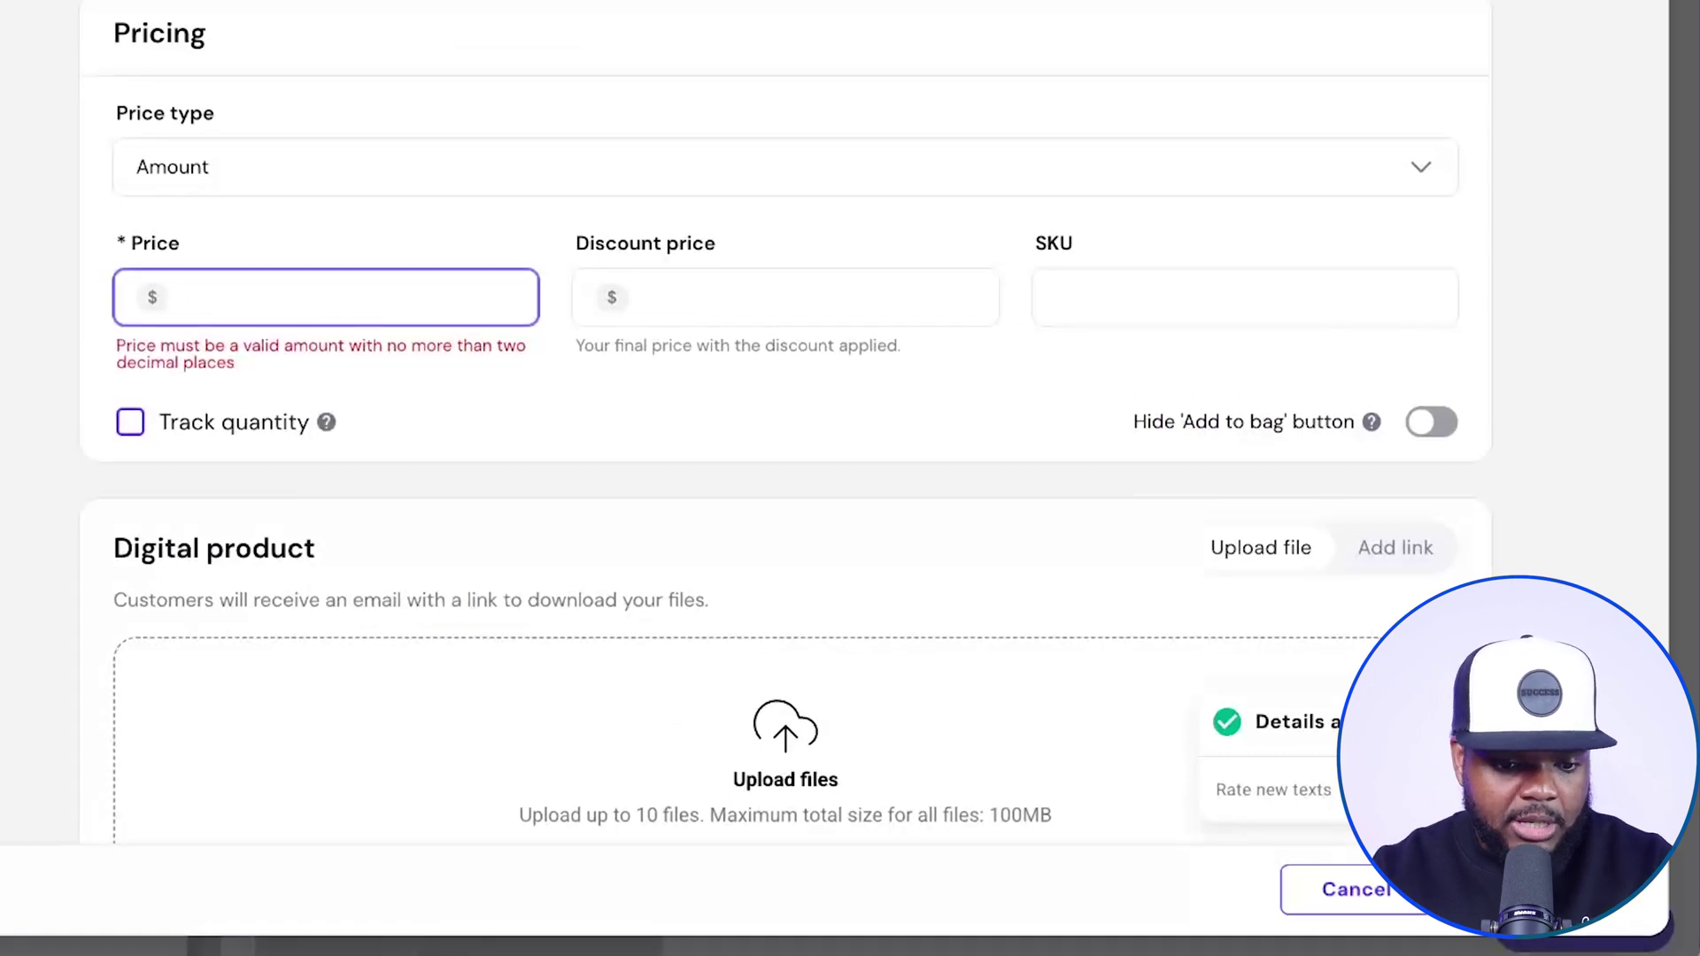
text(19.99)
click(783, 449)
scroll(786, 456, down, 4)
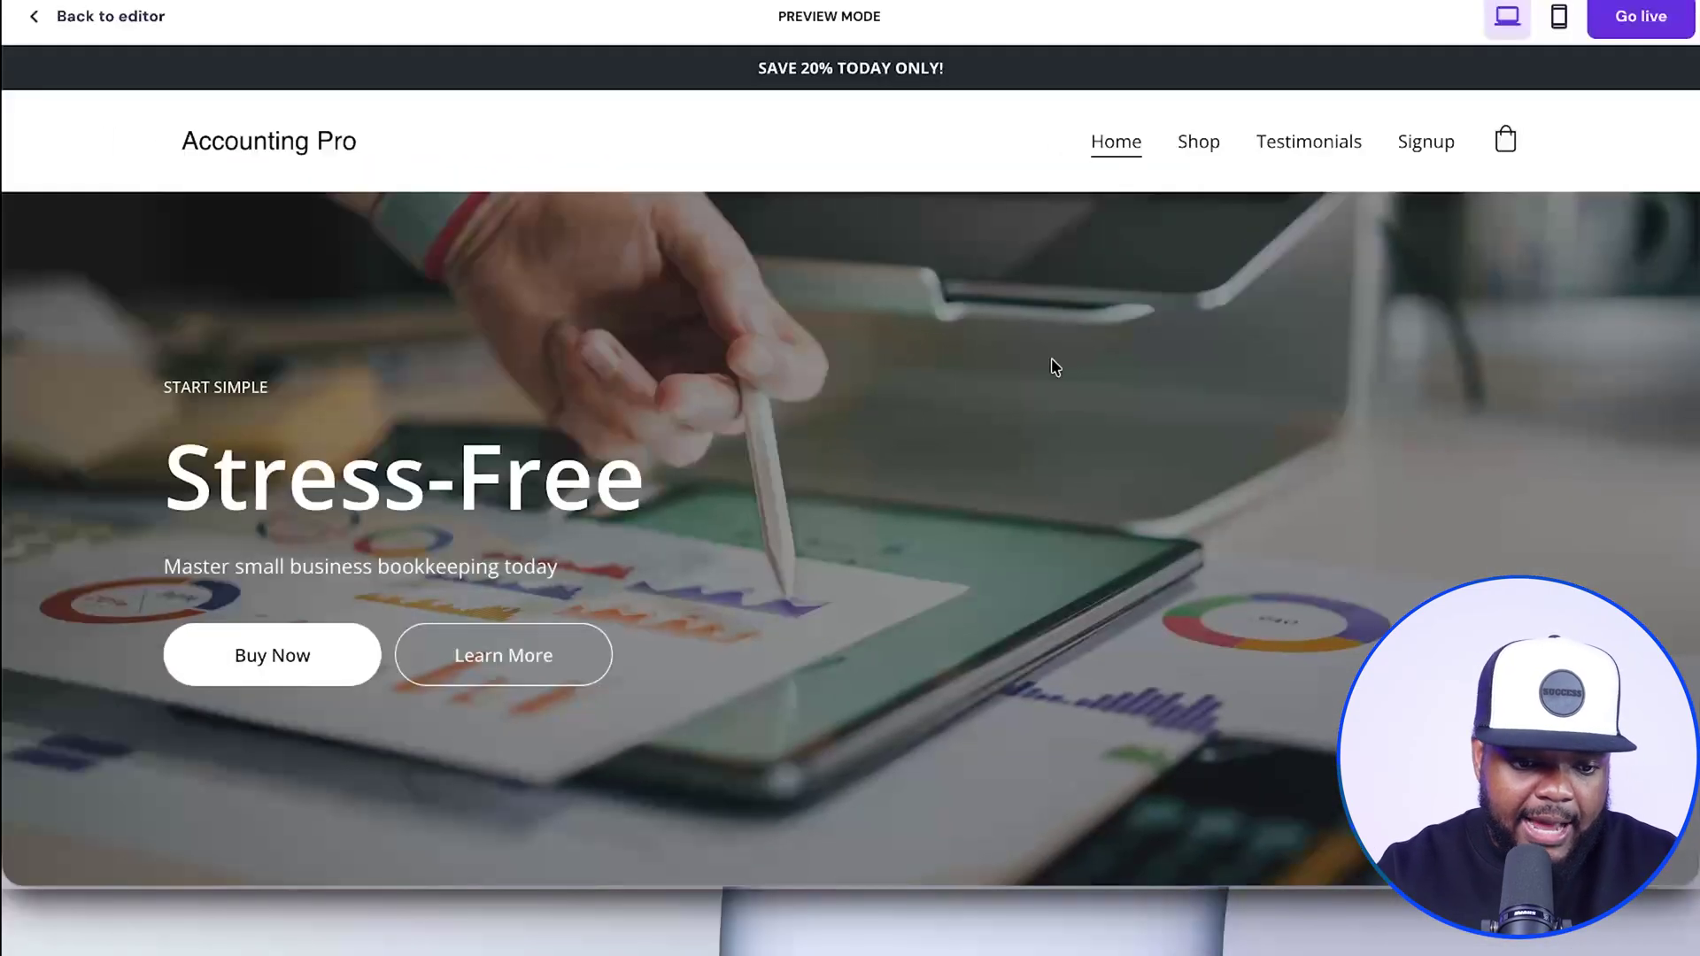
Review the eBook listing in the store preview, then open its product page and check the cover, price and description.
scroll(1054, 366, down, 15)
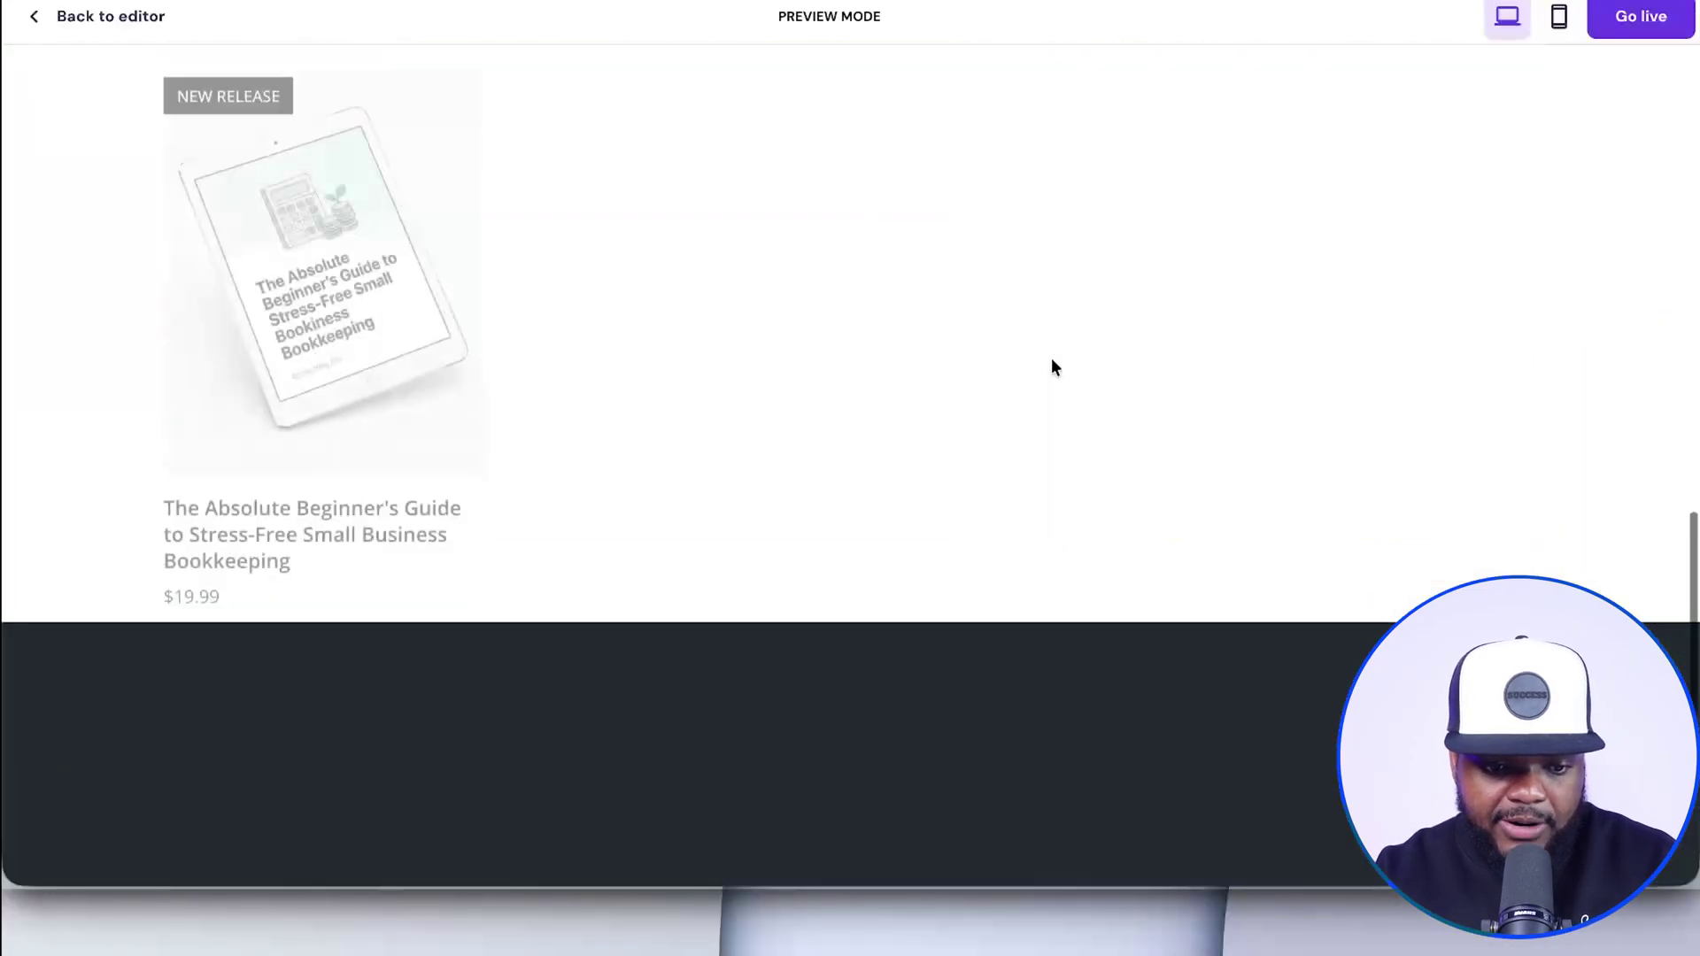
scroll(1054, 367, up, 5)
scroll(1054, 366, up, 2)
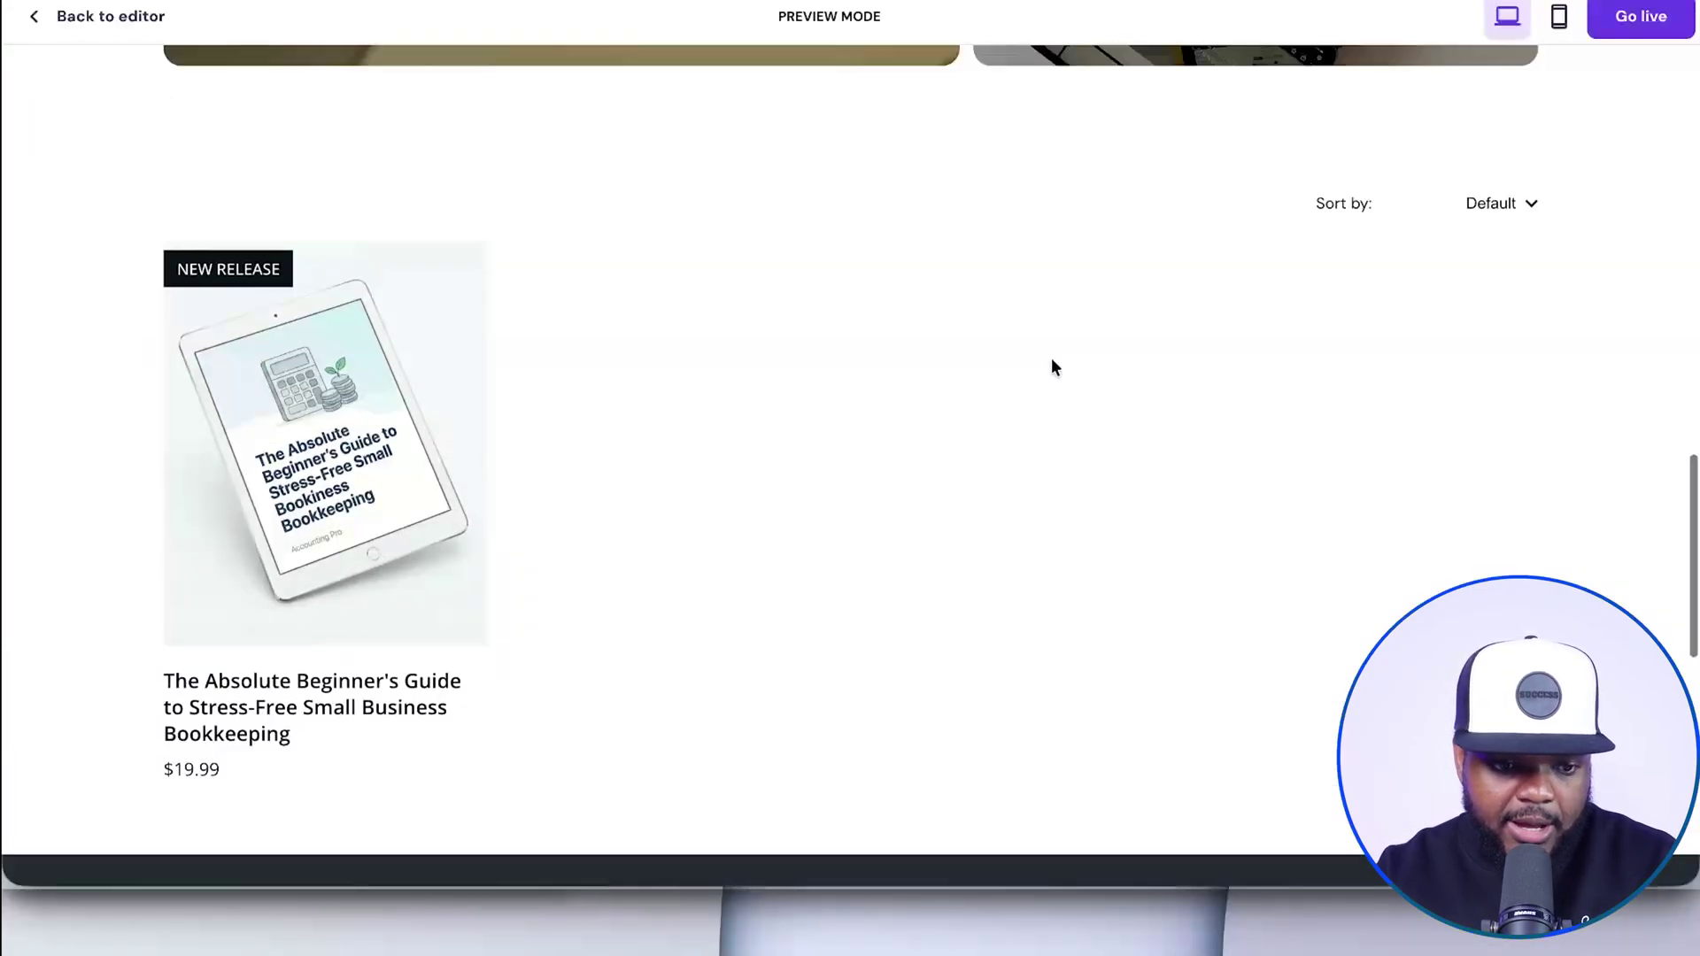
click(247, 442)
scroll(871, 342, up, 10)
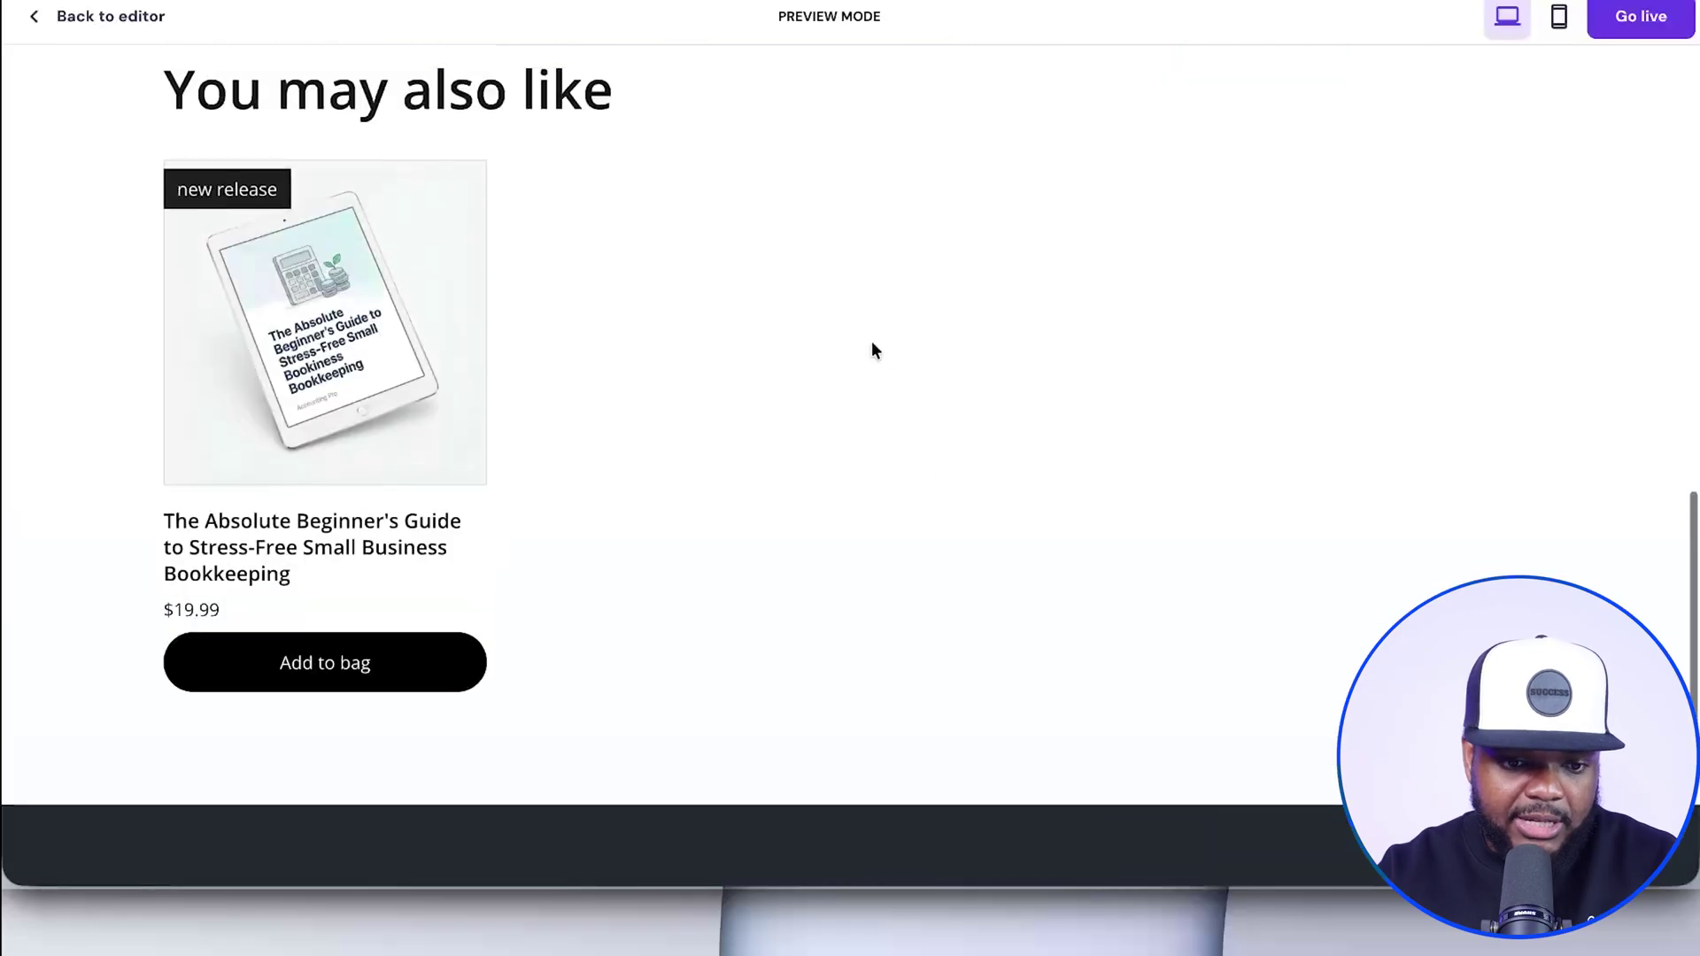
scroll(1072, 425, down, 2)
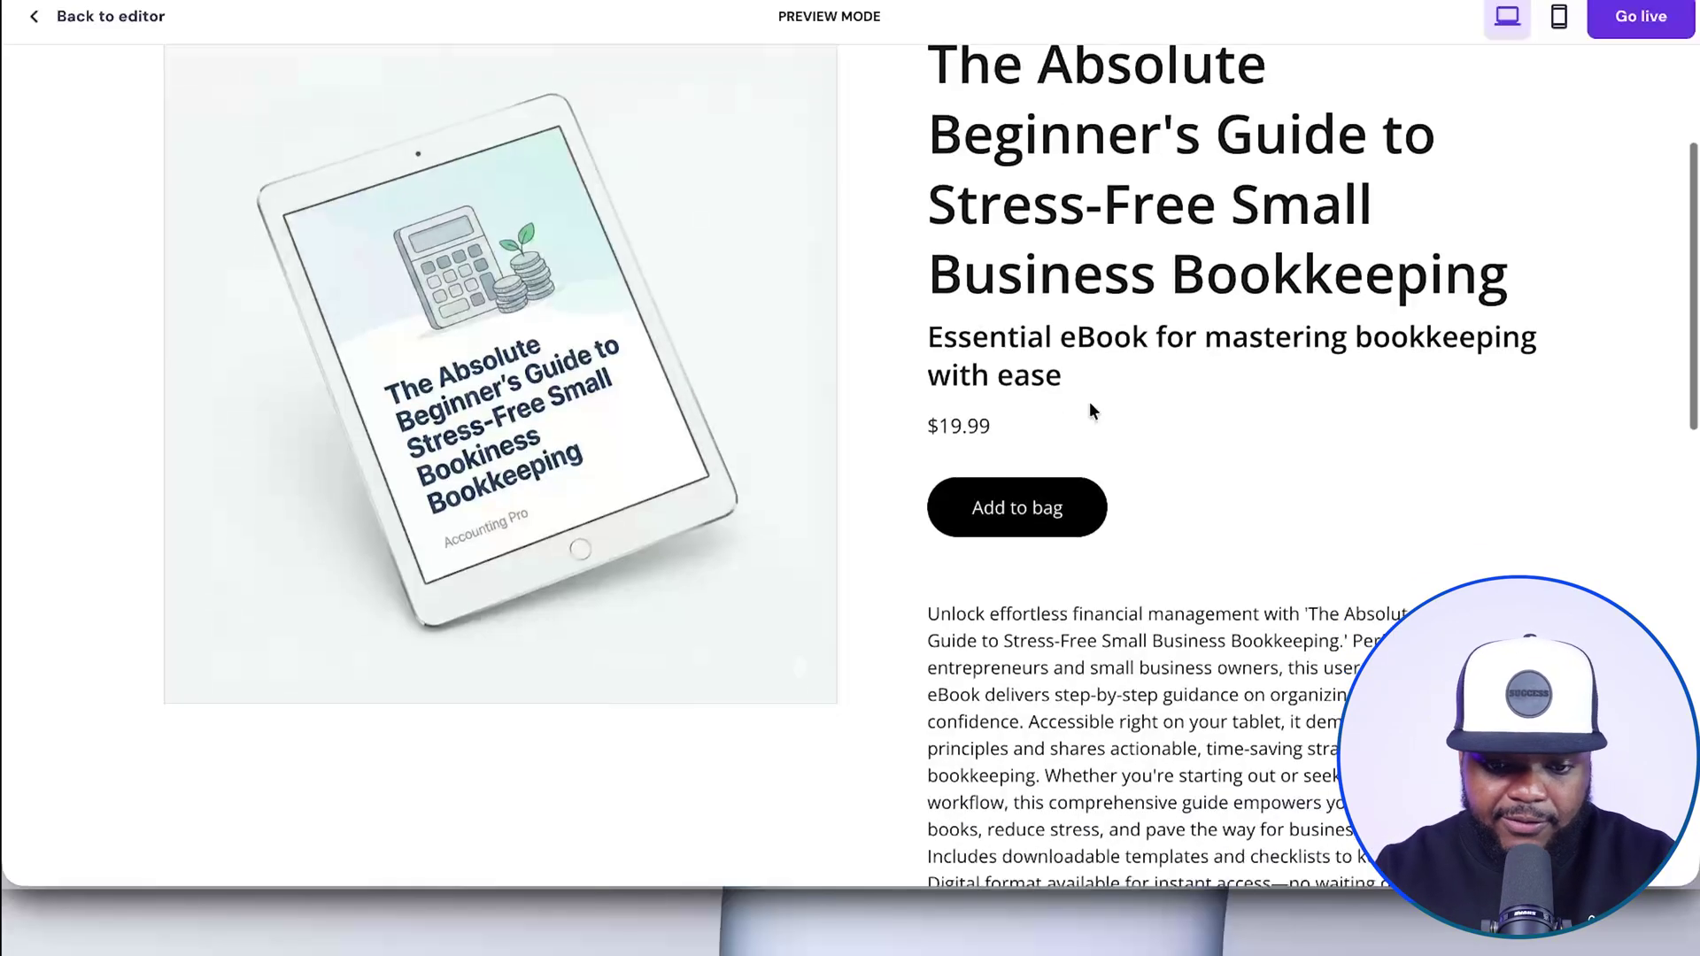
scroll(1091, 409, down, 1)
scroll(1090, 404, up, 2)
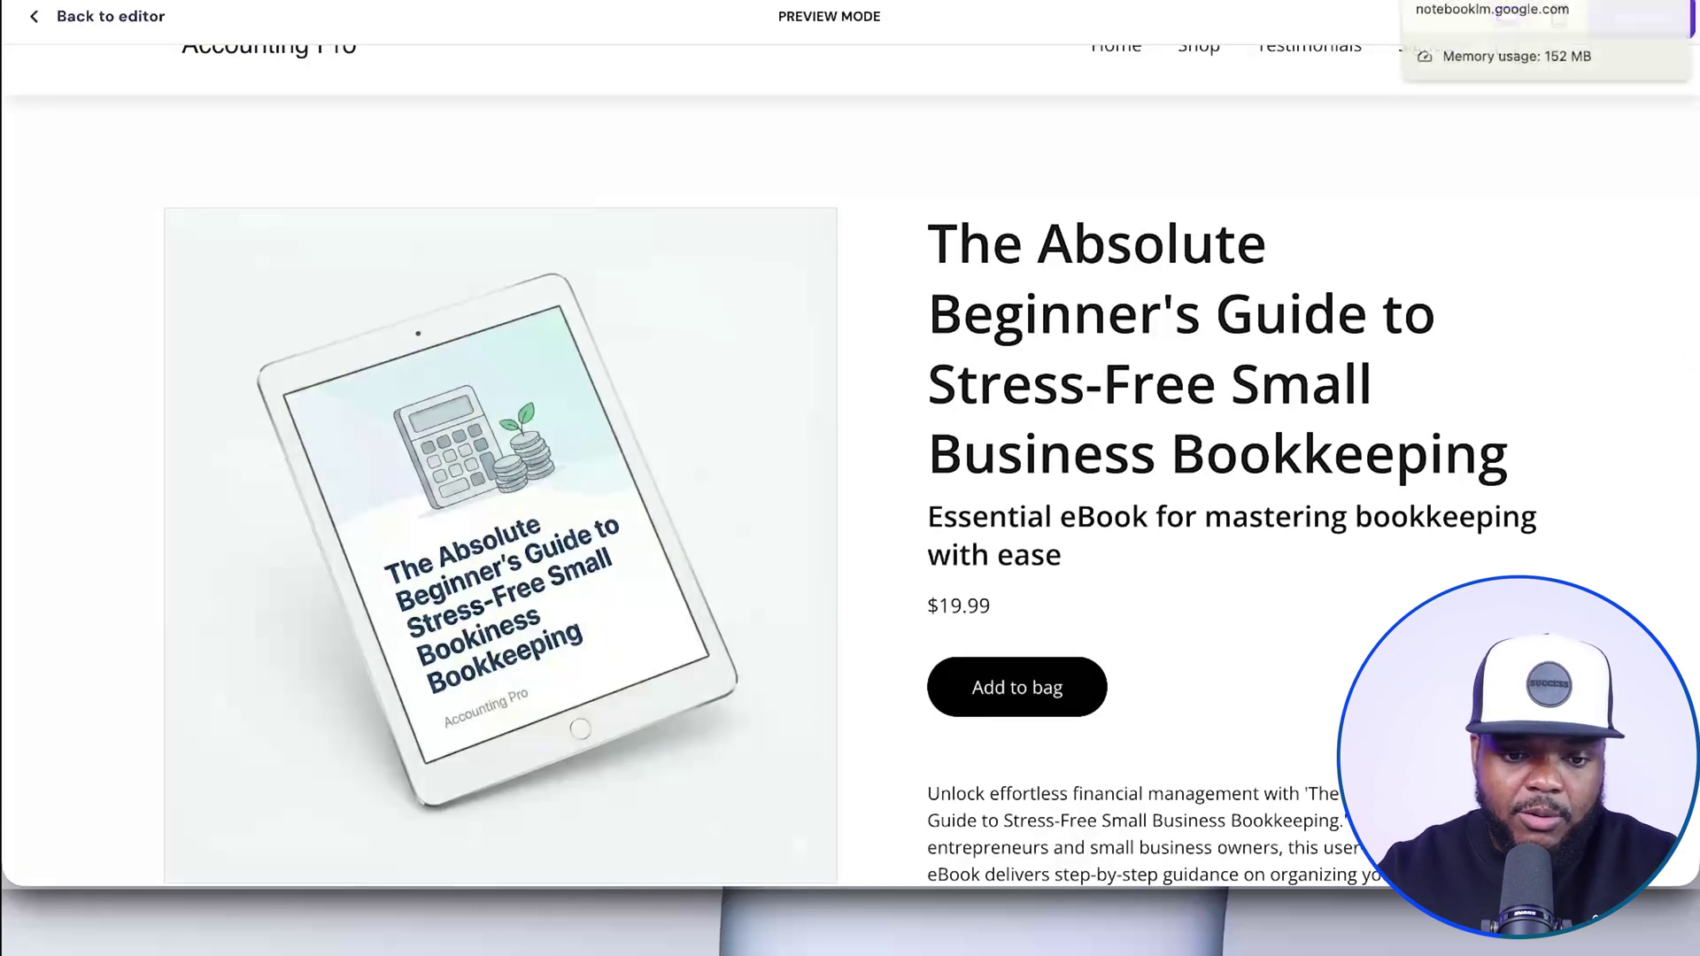
Switch to the NotebookLM chat and send "NEXT" to move on to Phase 5: Monetization & Pricing.
click(1506, 3)
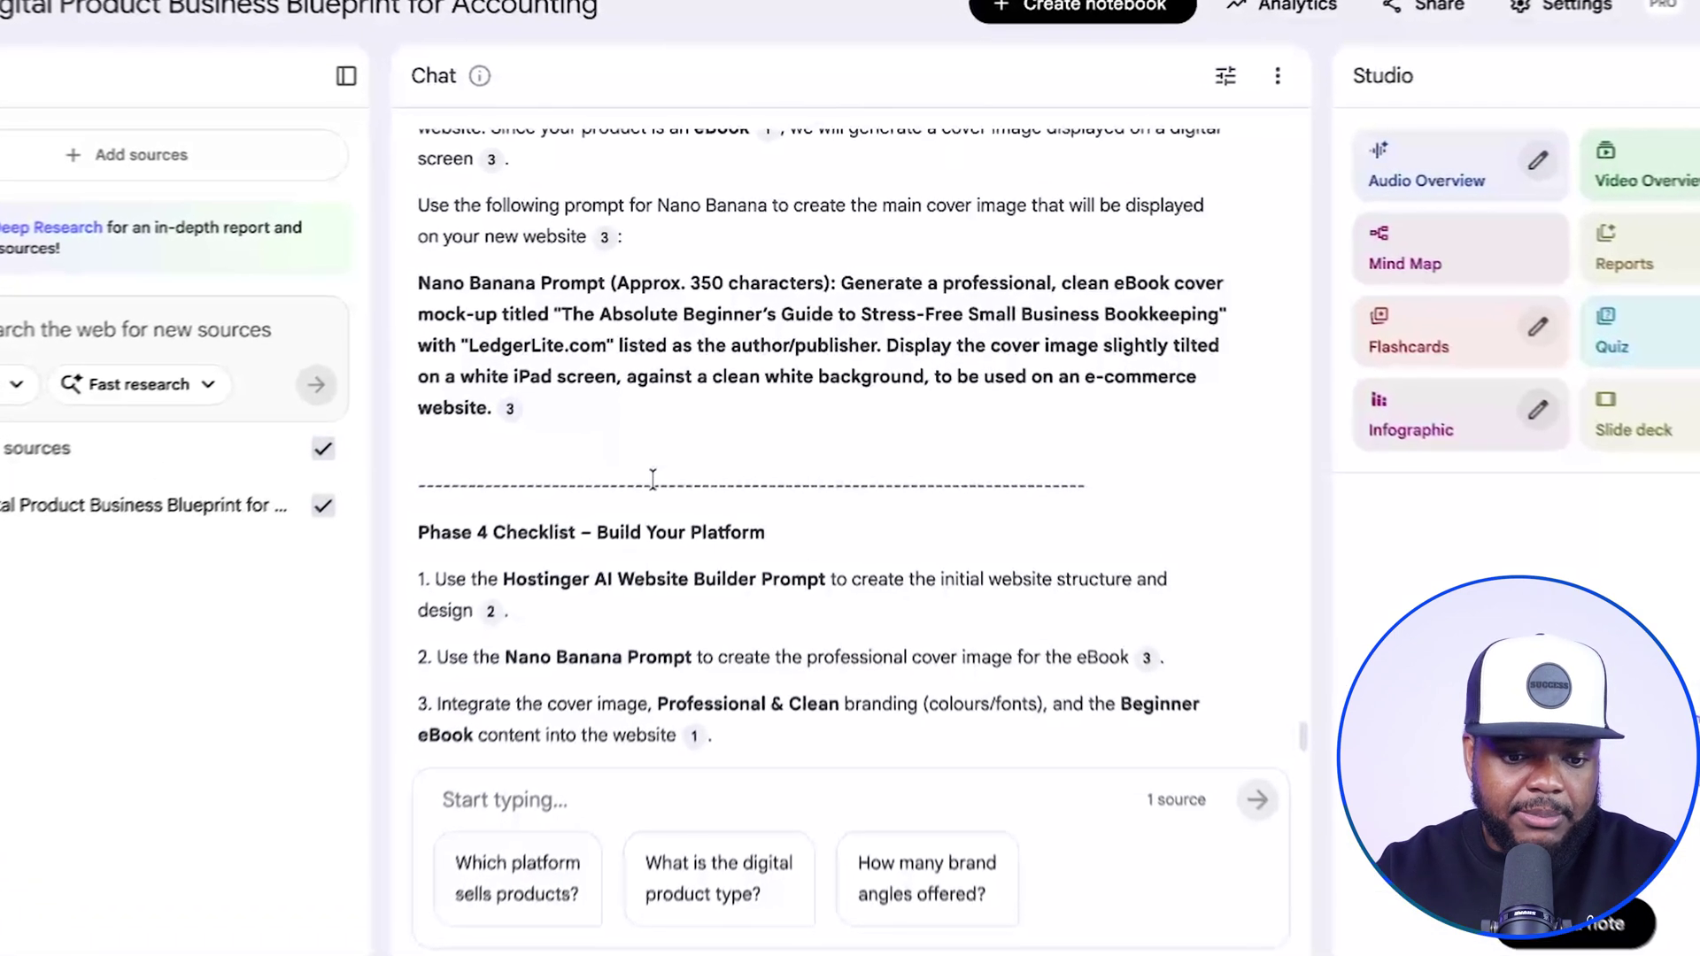
scroll(651, 492, down, 3)
click(485, 868)
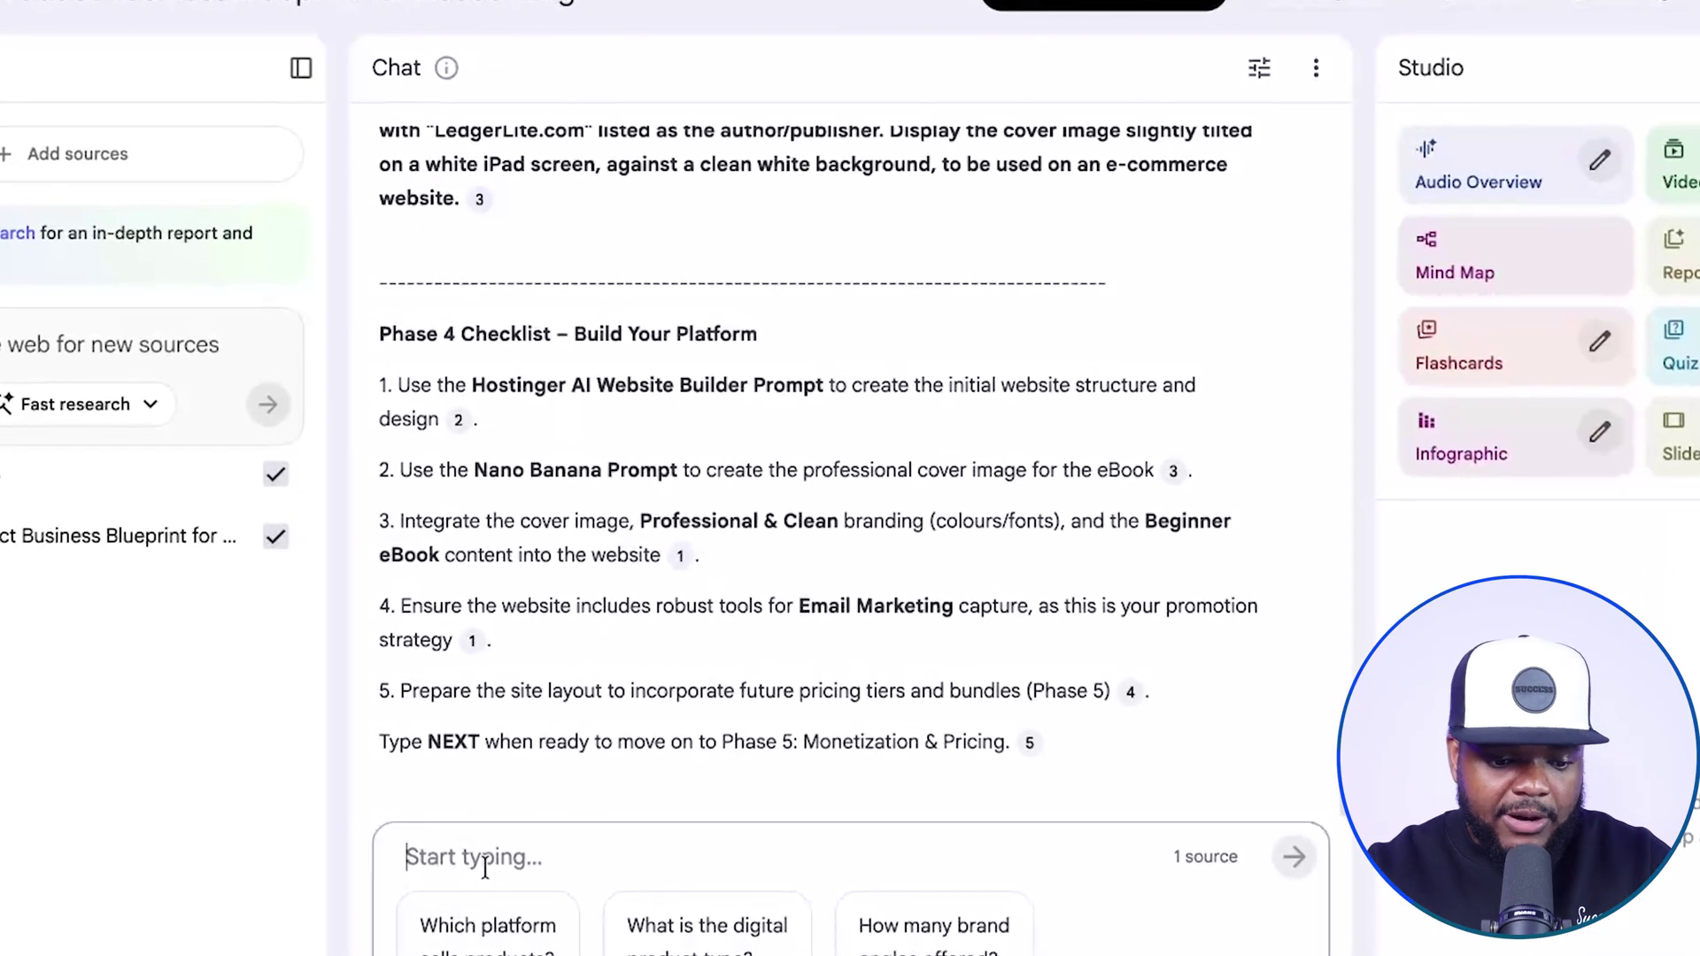
text(NE)
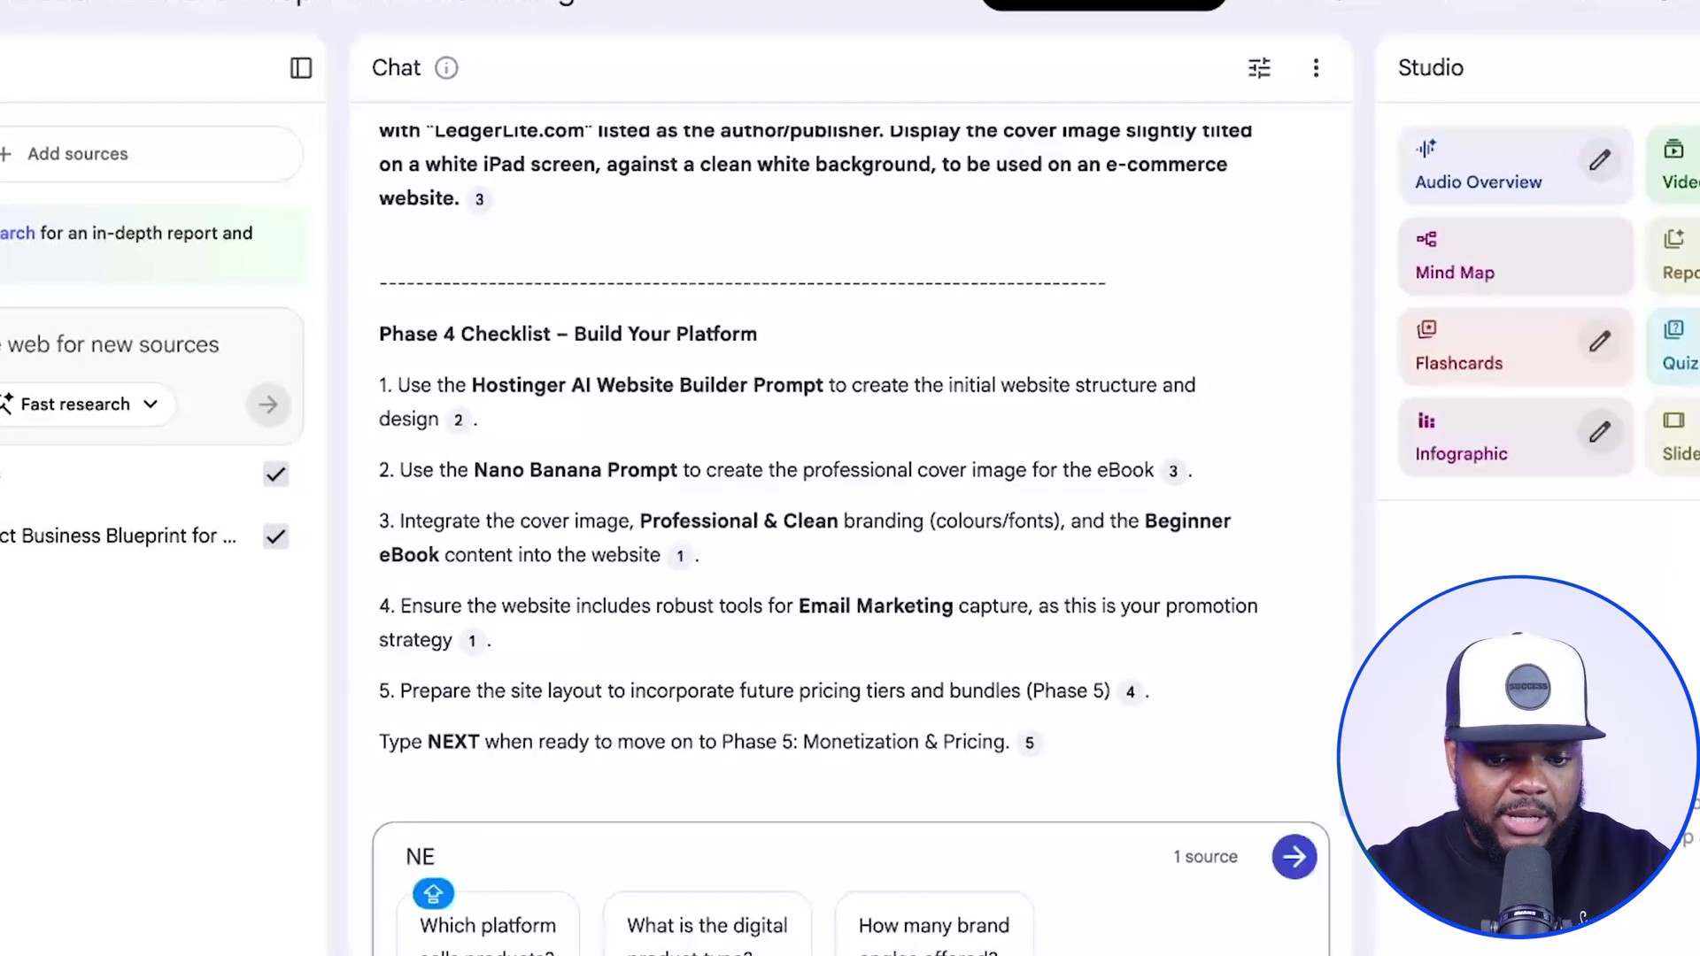
text(XT)
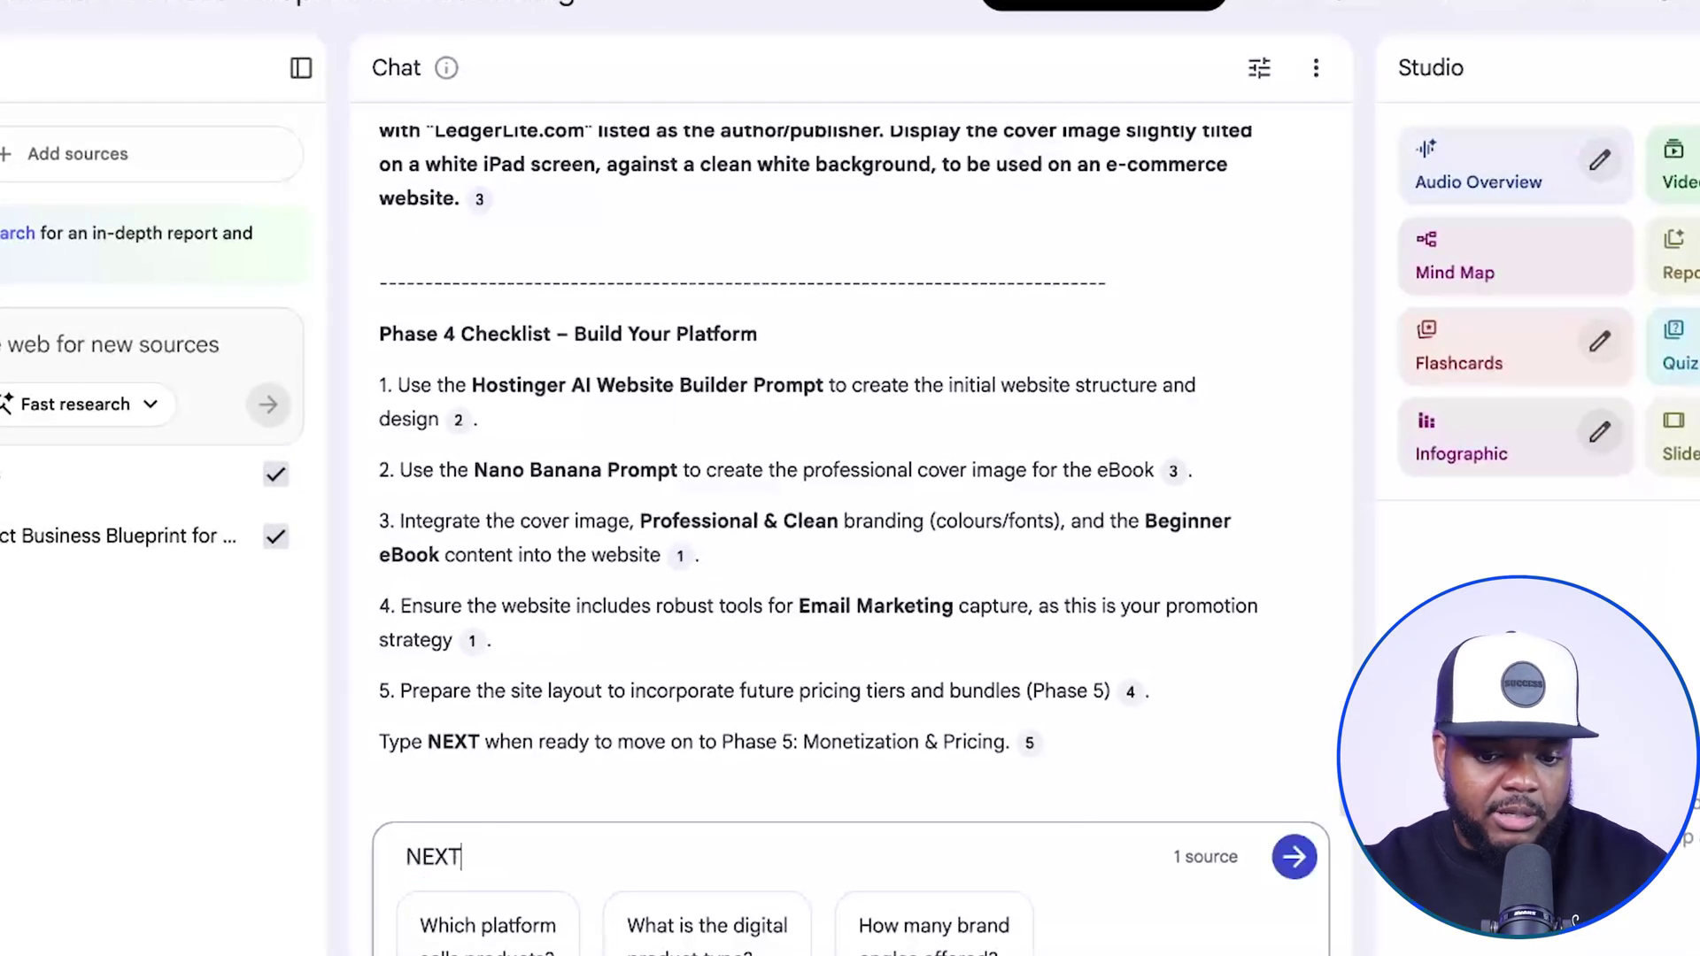
click(1291, 859)
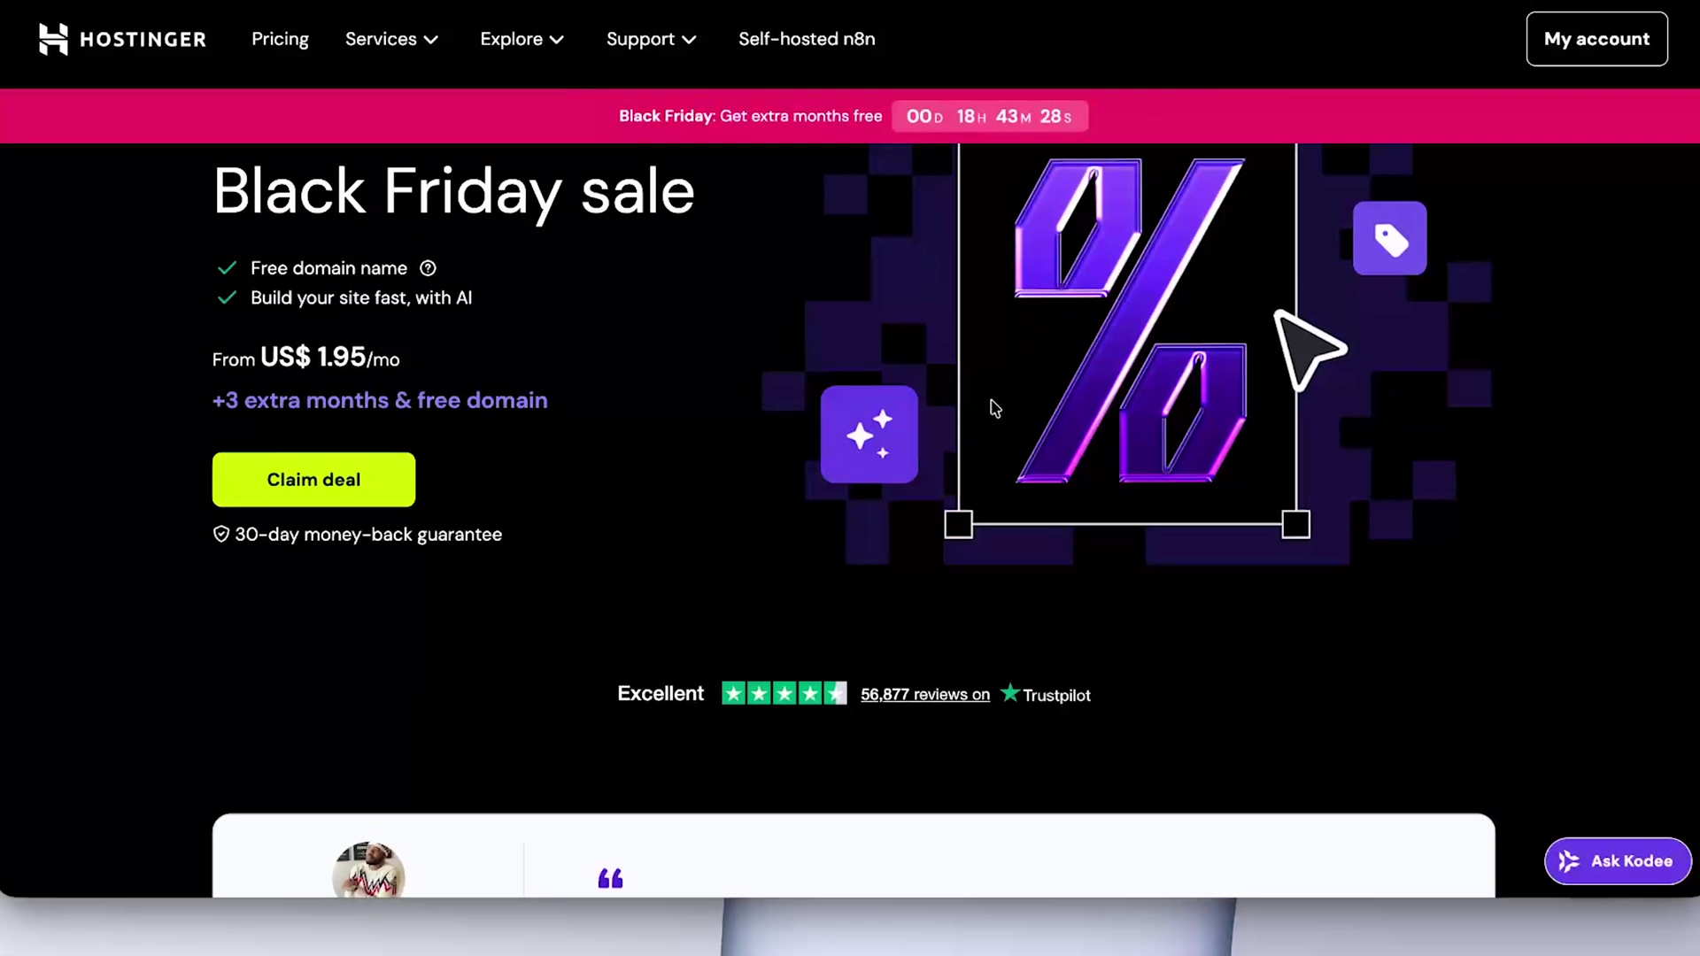
On the Hostinger site, apply the coupon code SUCCESSWITHSAM to the 48-month Business Website Builder order in the cart.
scroll(994, 406, down, 2)
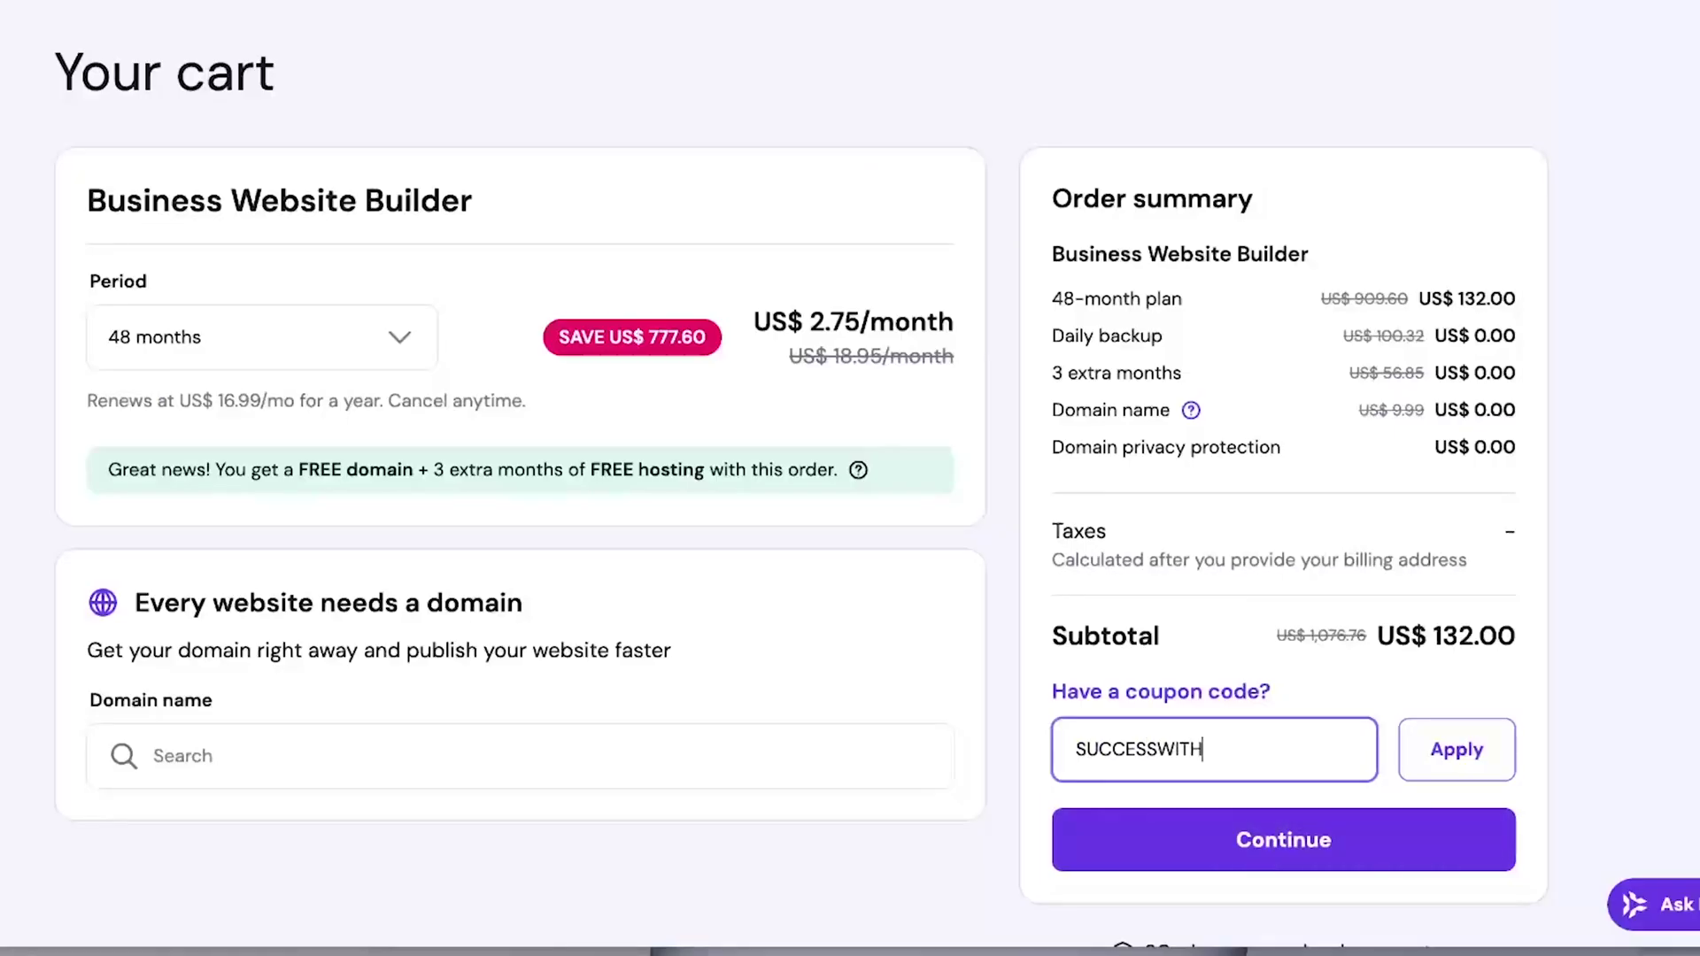
click(1457, 750)
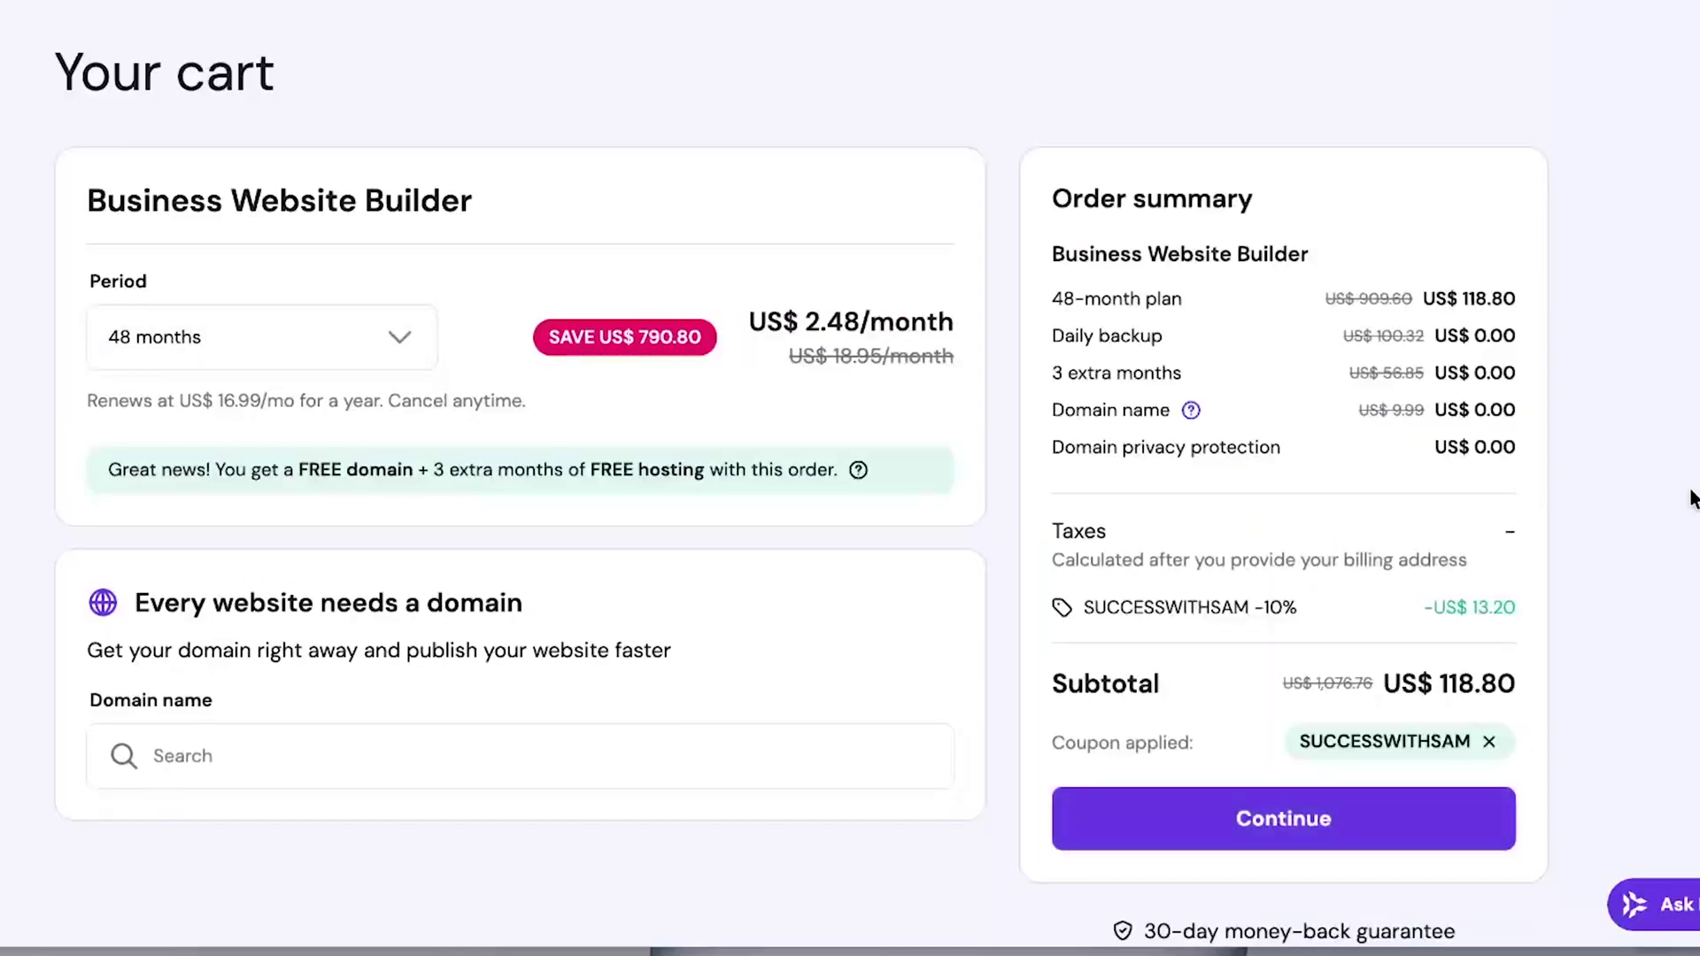
scroll(1692, 497, down, 1)
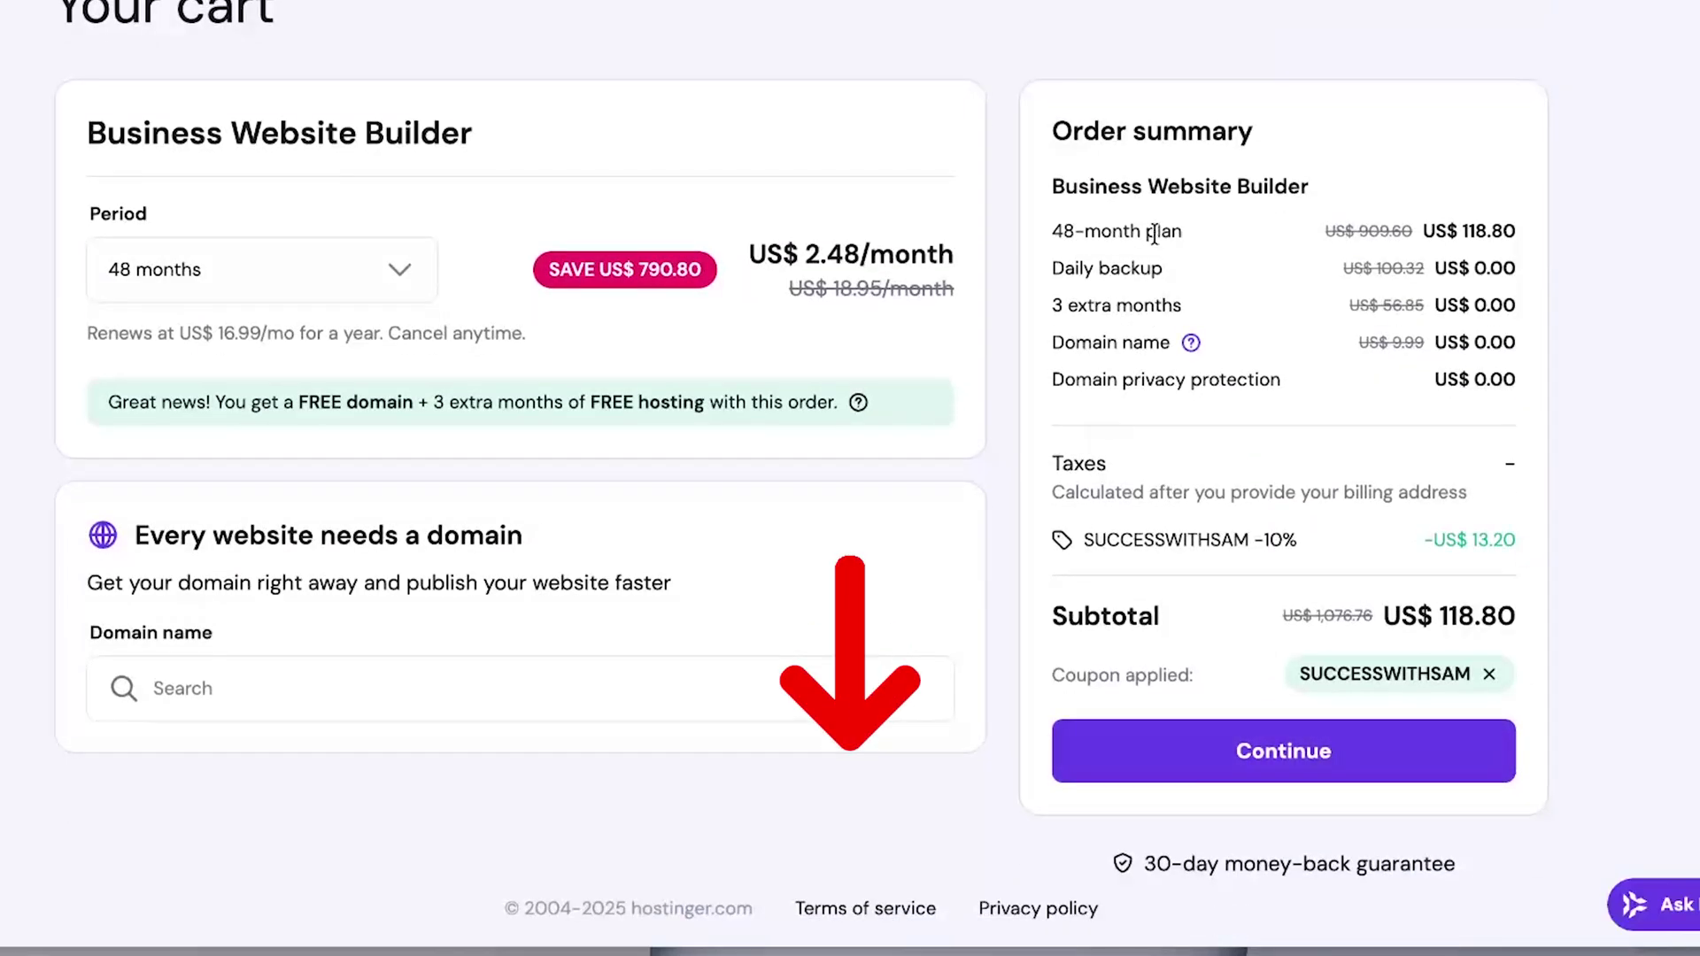
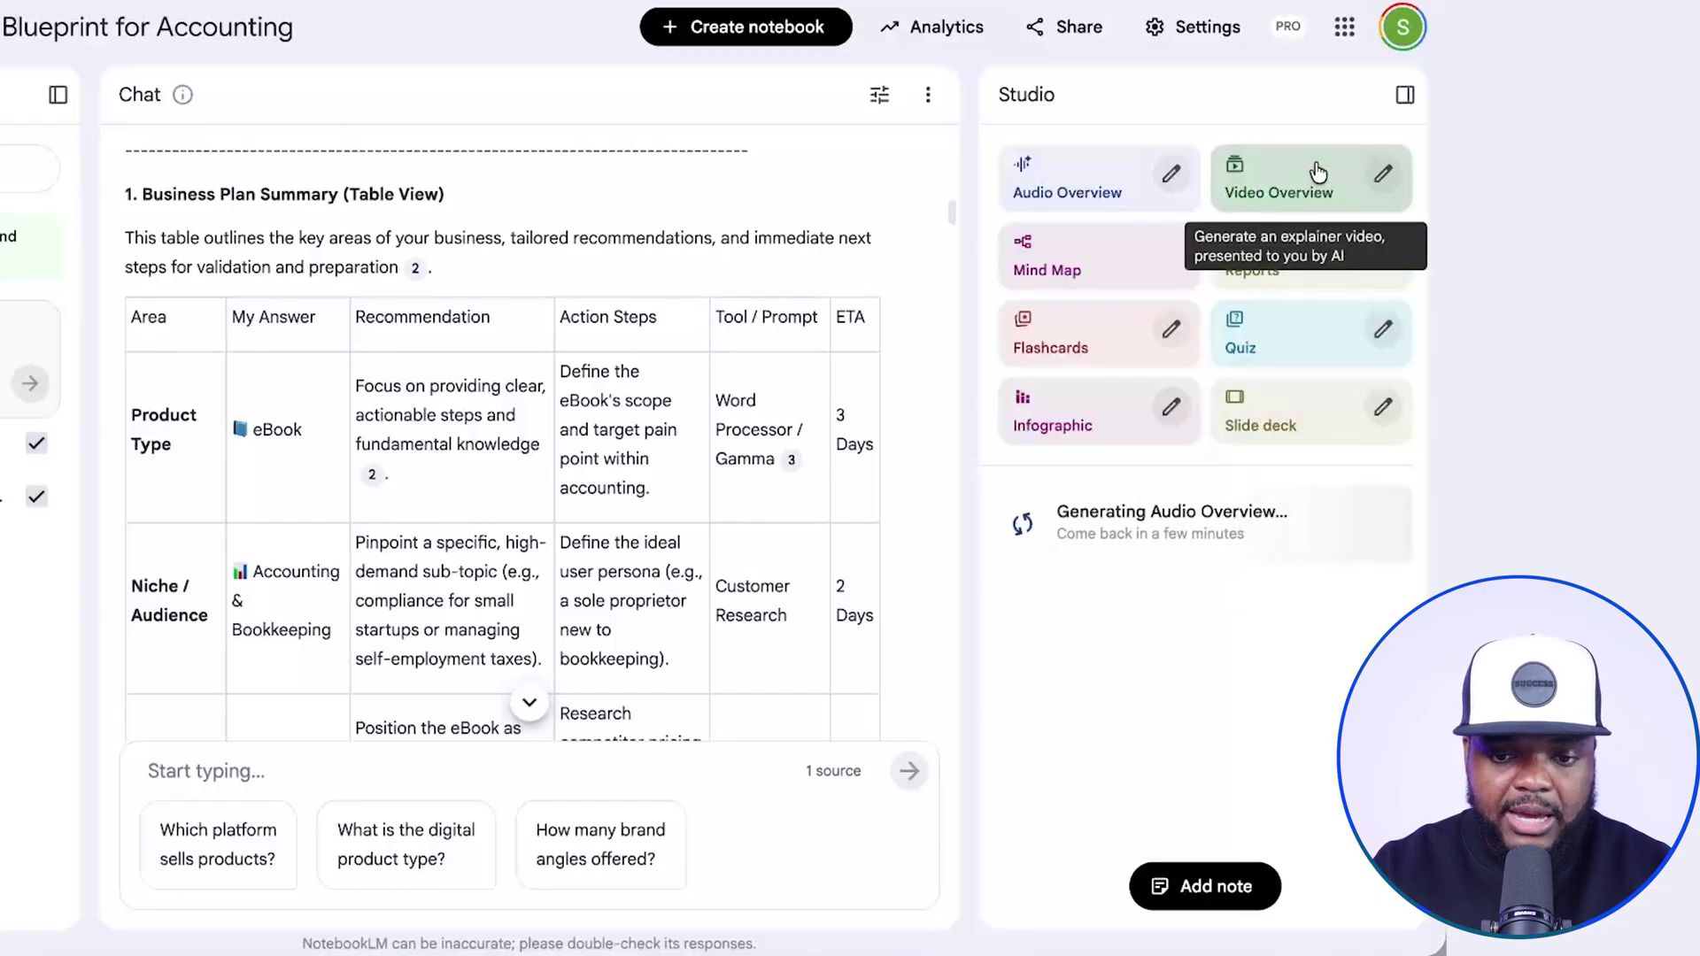
In NotebookLM, generate a customised Video Overview with the focus "Create a 5 minute mini course".
click(1383, 174)
scroll(557, 620, down, 3)
click(558, 629)
text(Create)
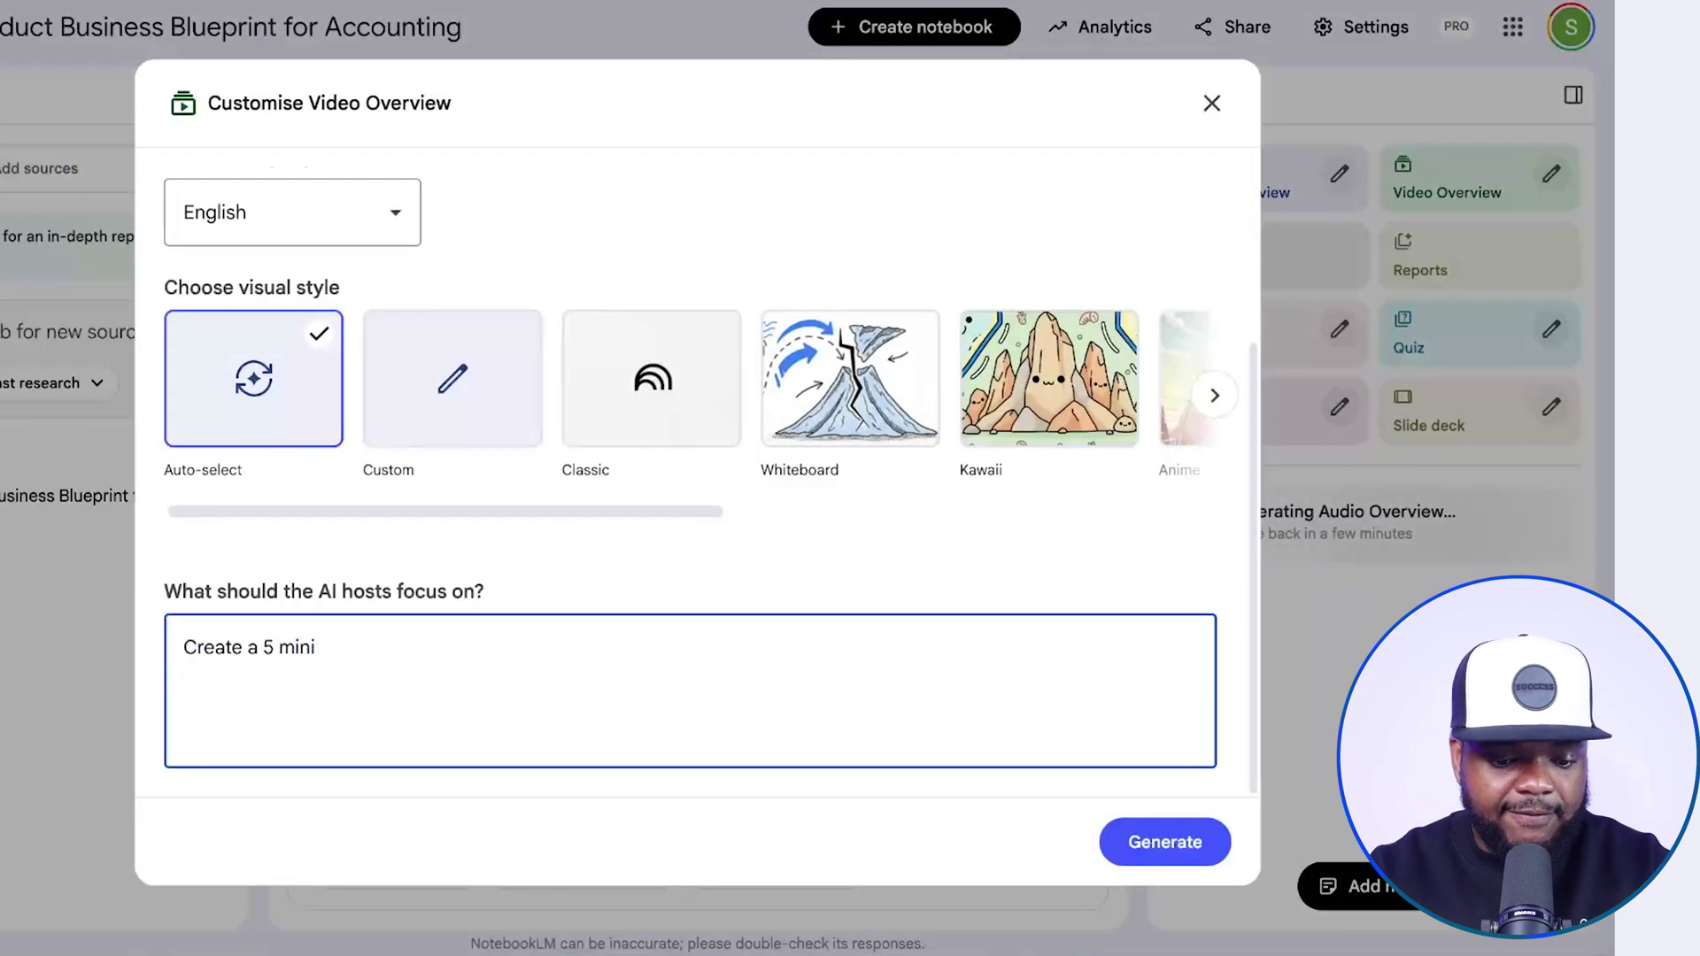
text( a 5 minute mini course)
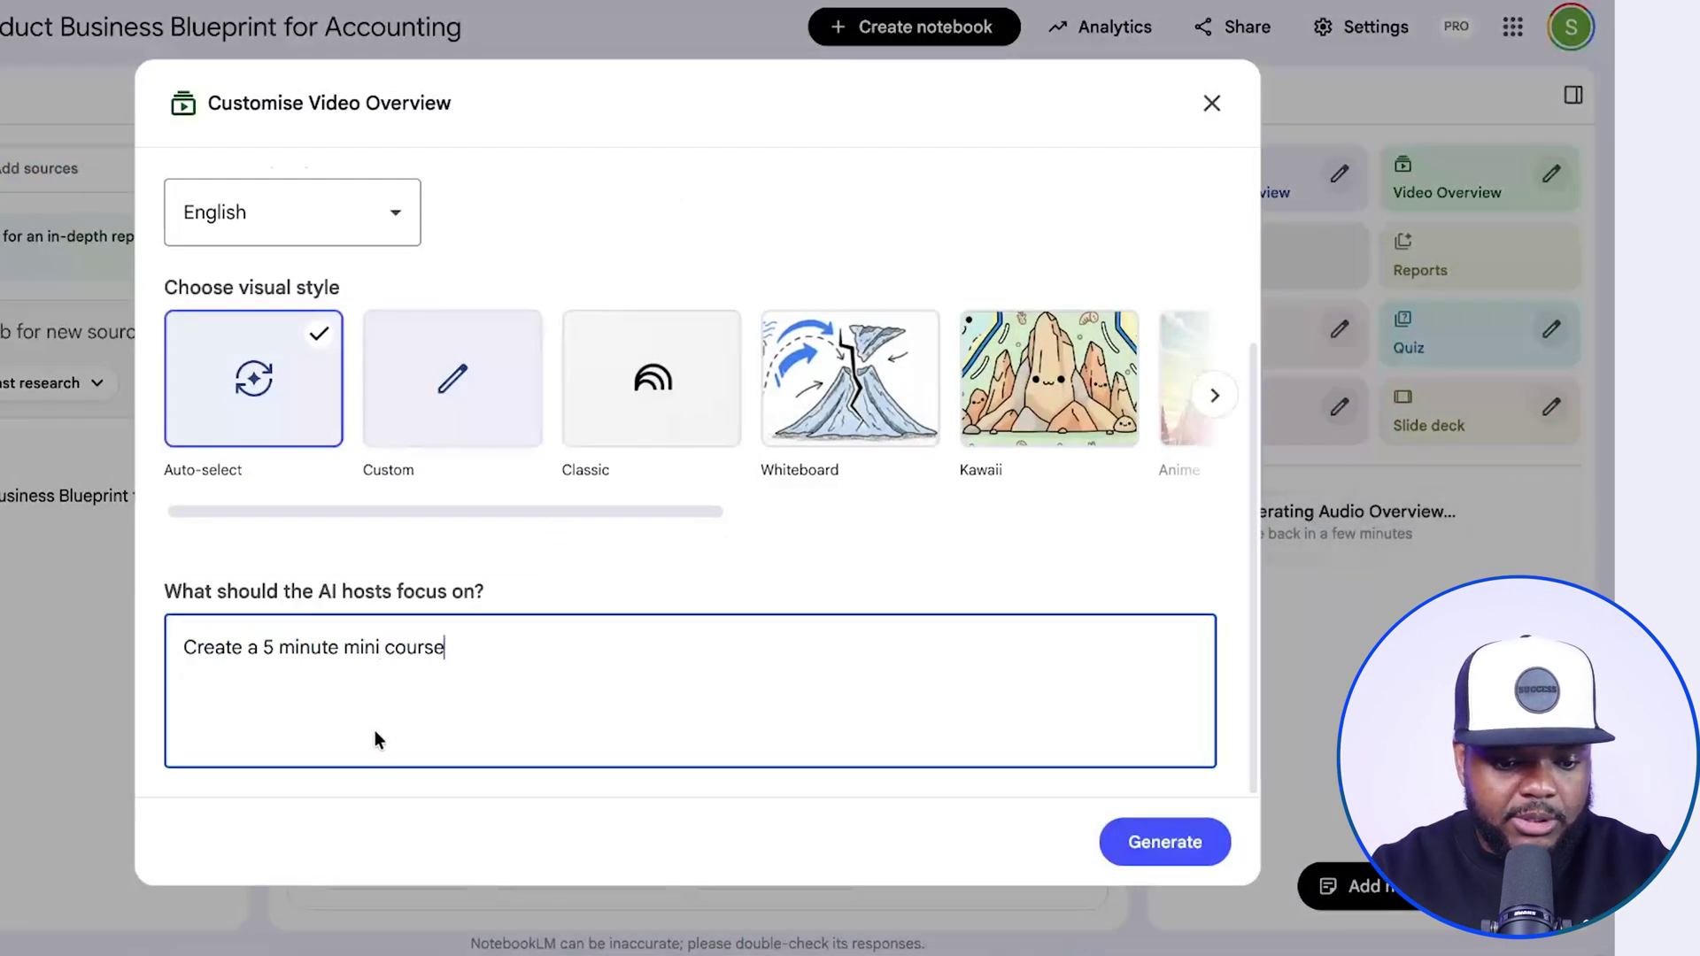
click(1166, 843)
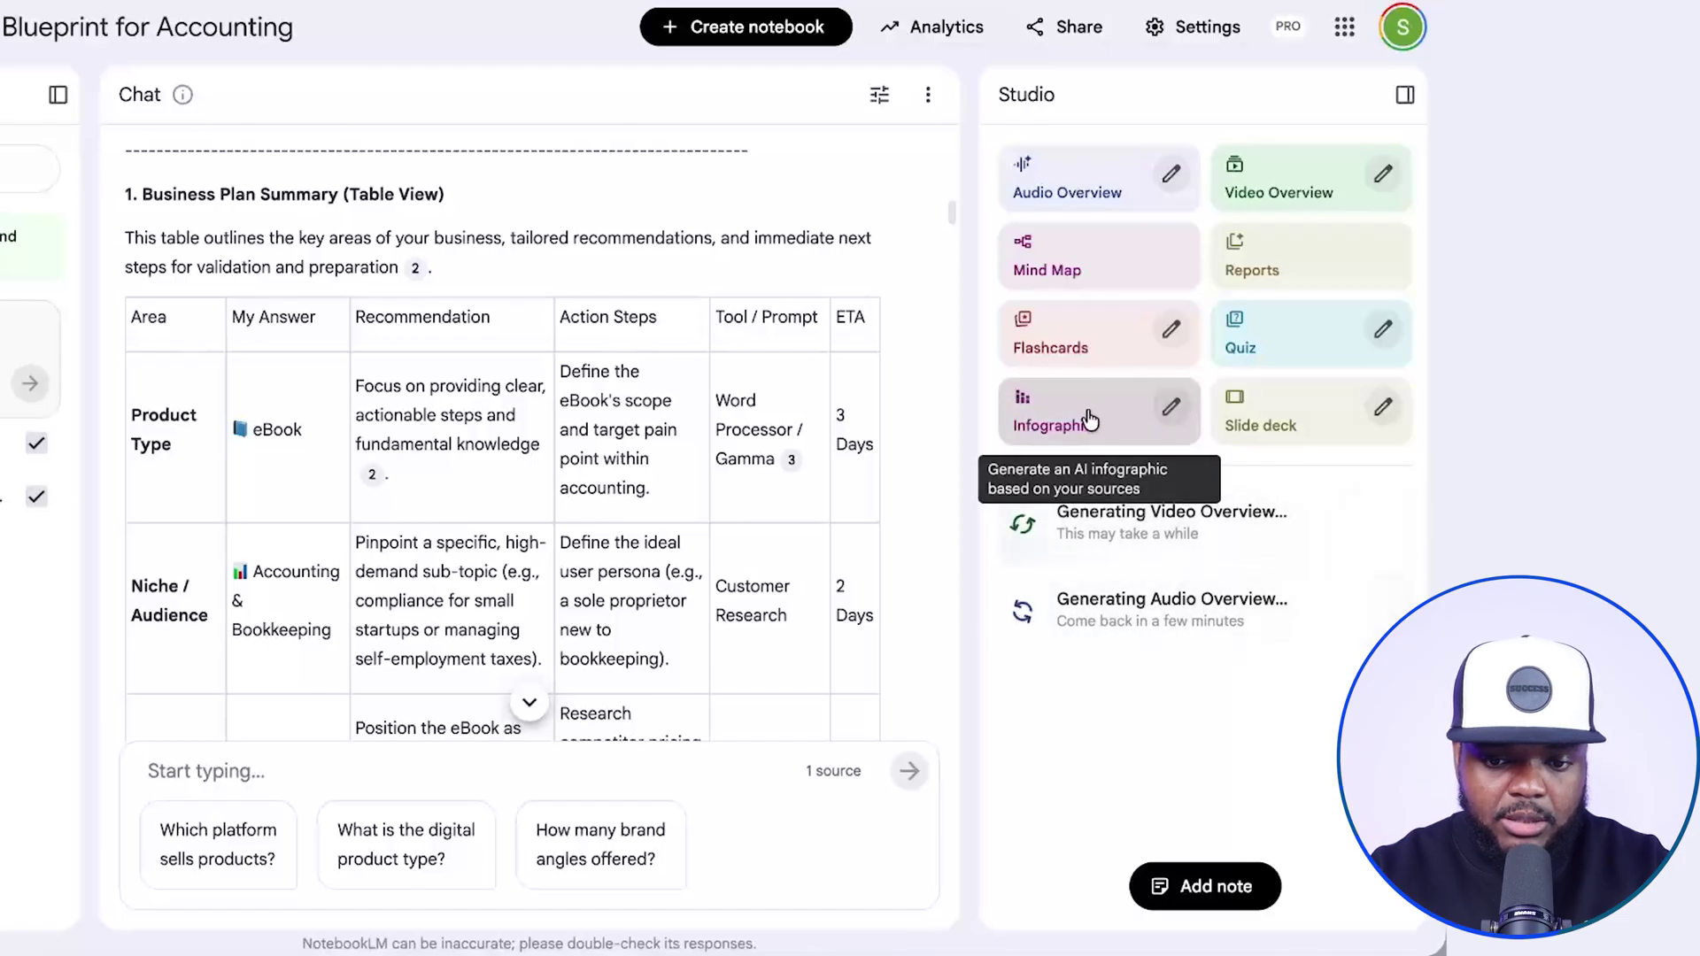
Generate a customised infographic with the description "Create a 5 minute mini course".
click(1170, 407)
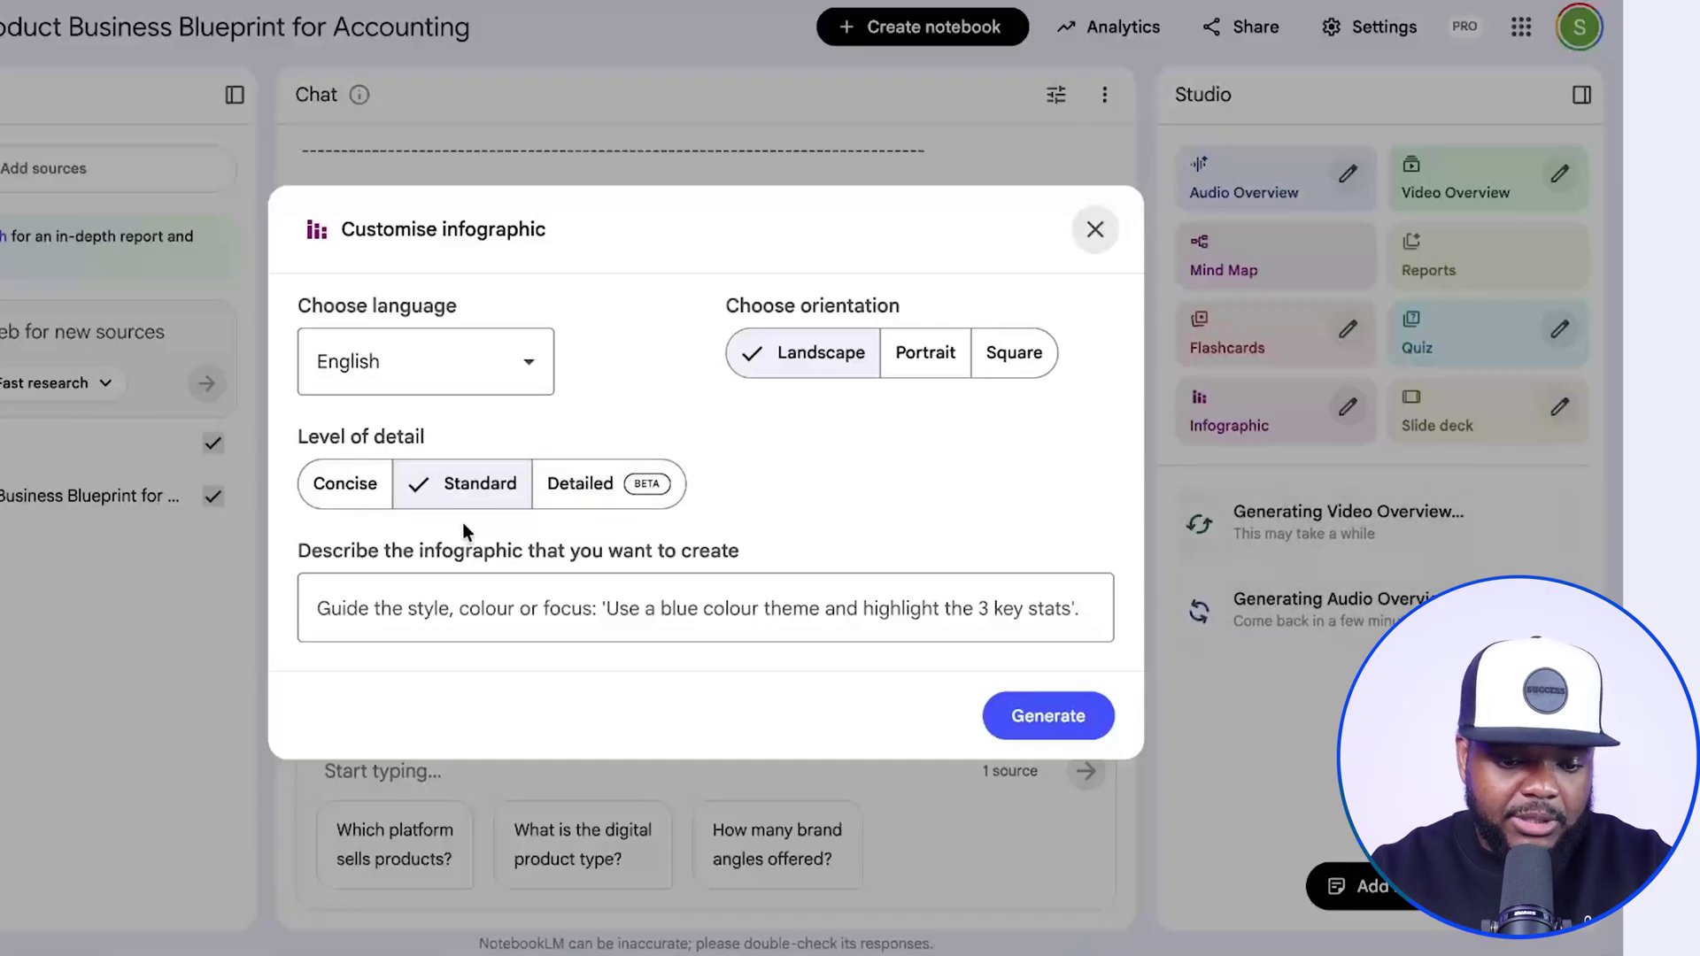
click(398, 610)
text(Create a 5 minute mini course)
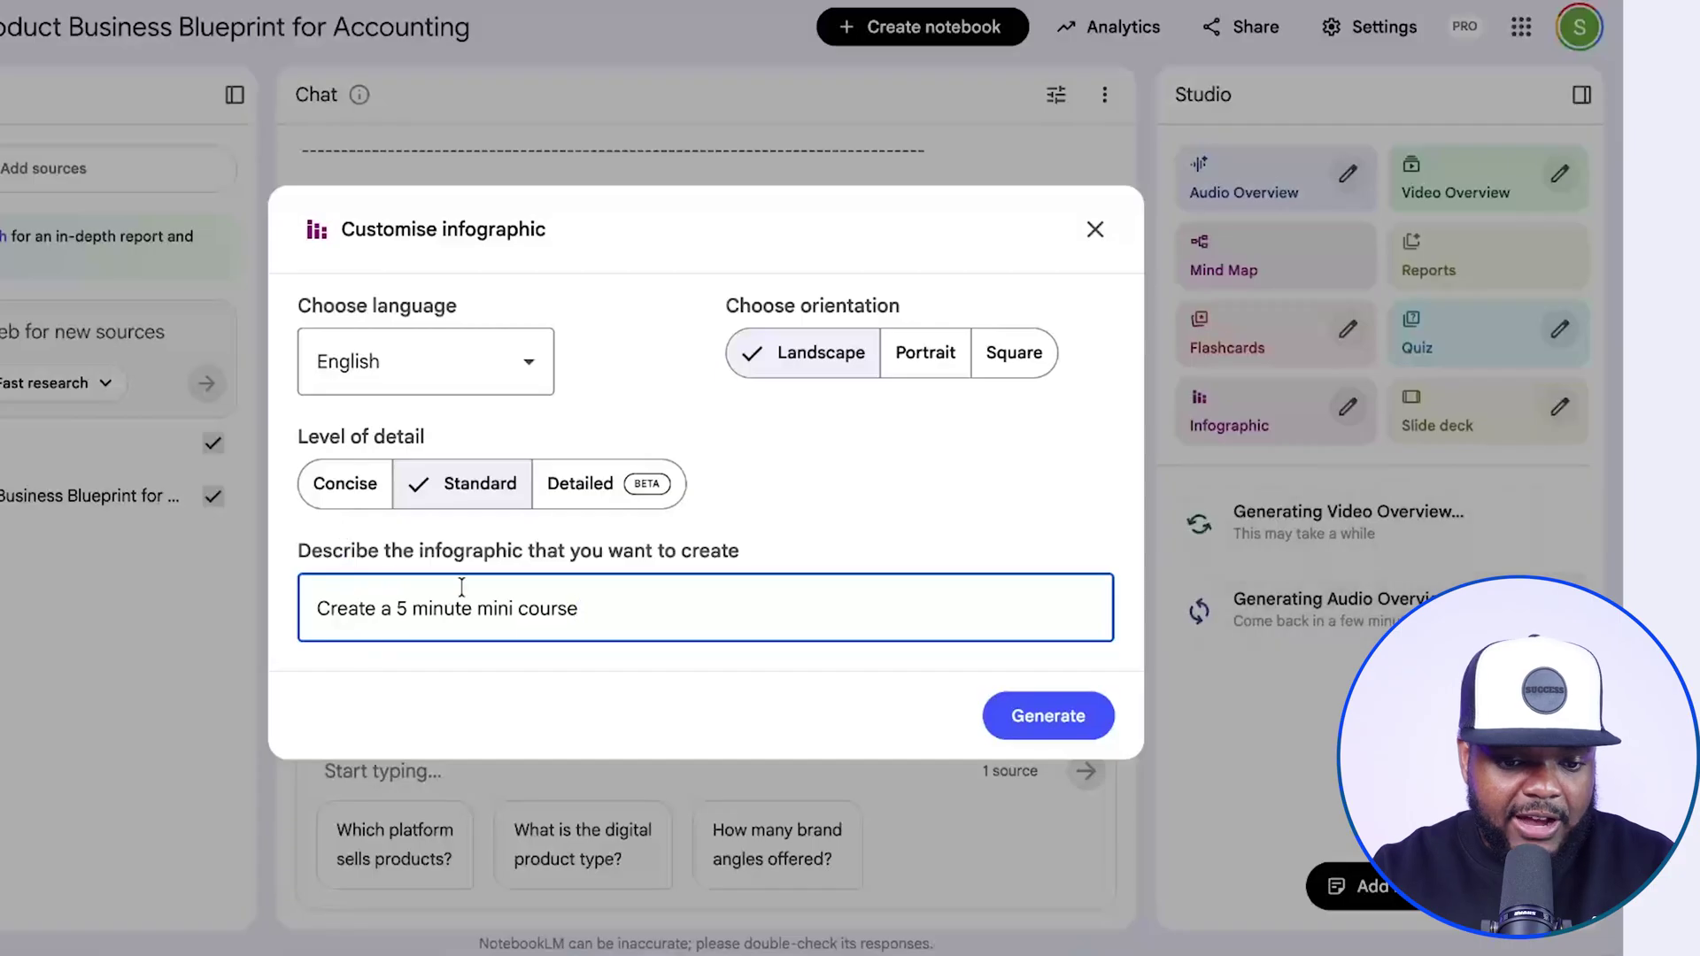
click(1078, 720)
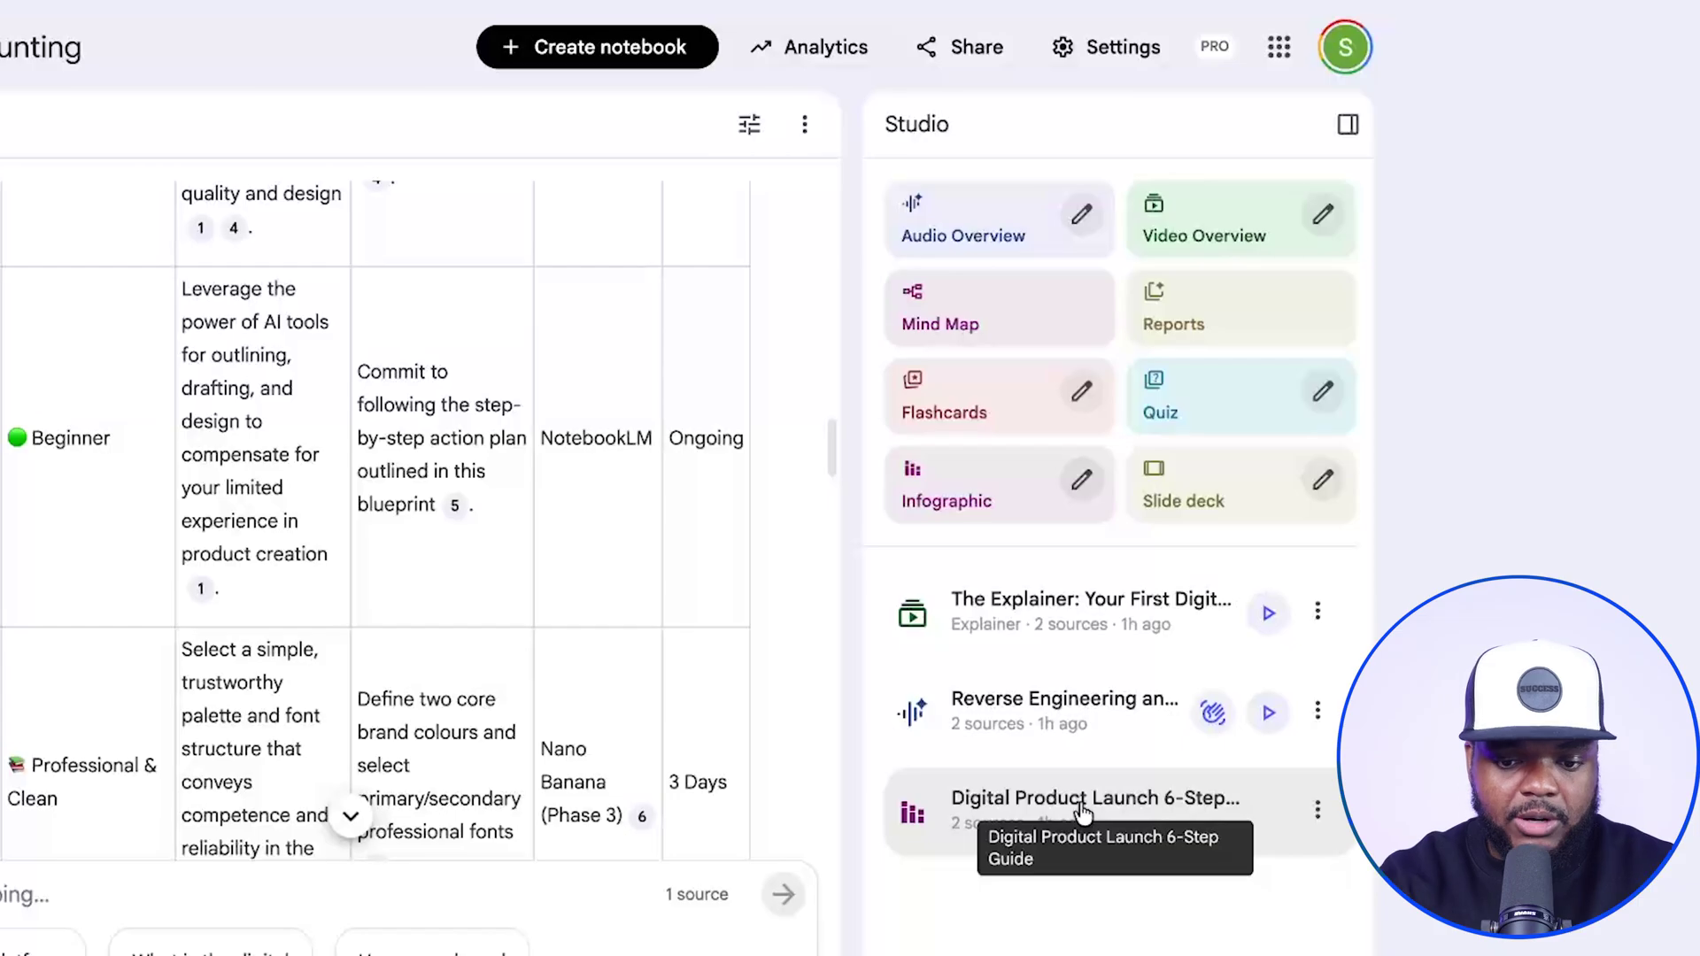
Open the generated explainer video about the first digital product and play it.
click(1119, 610)
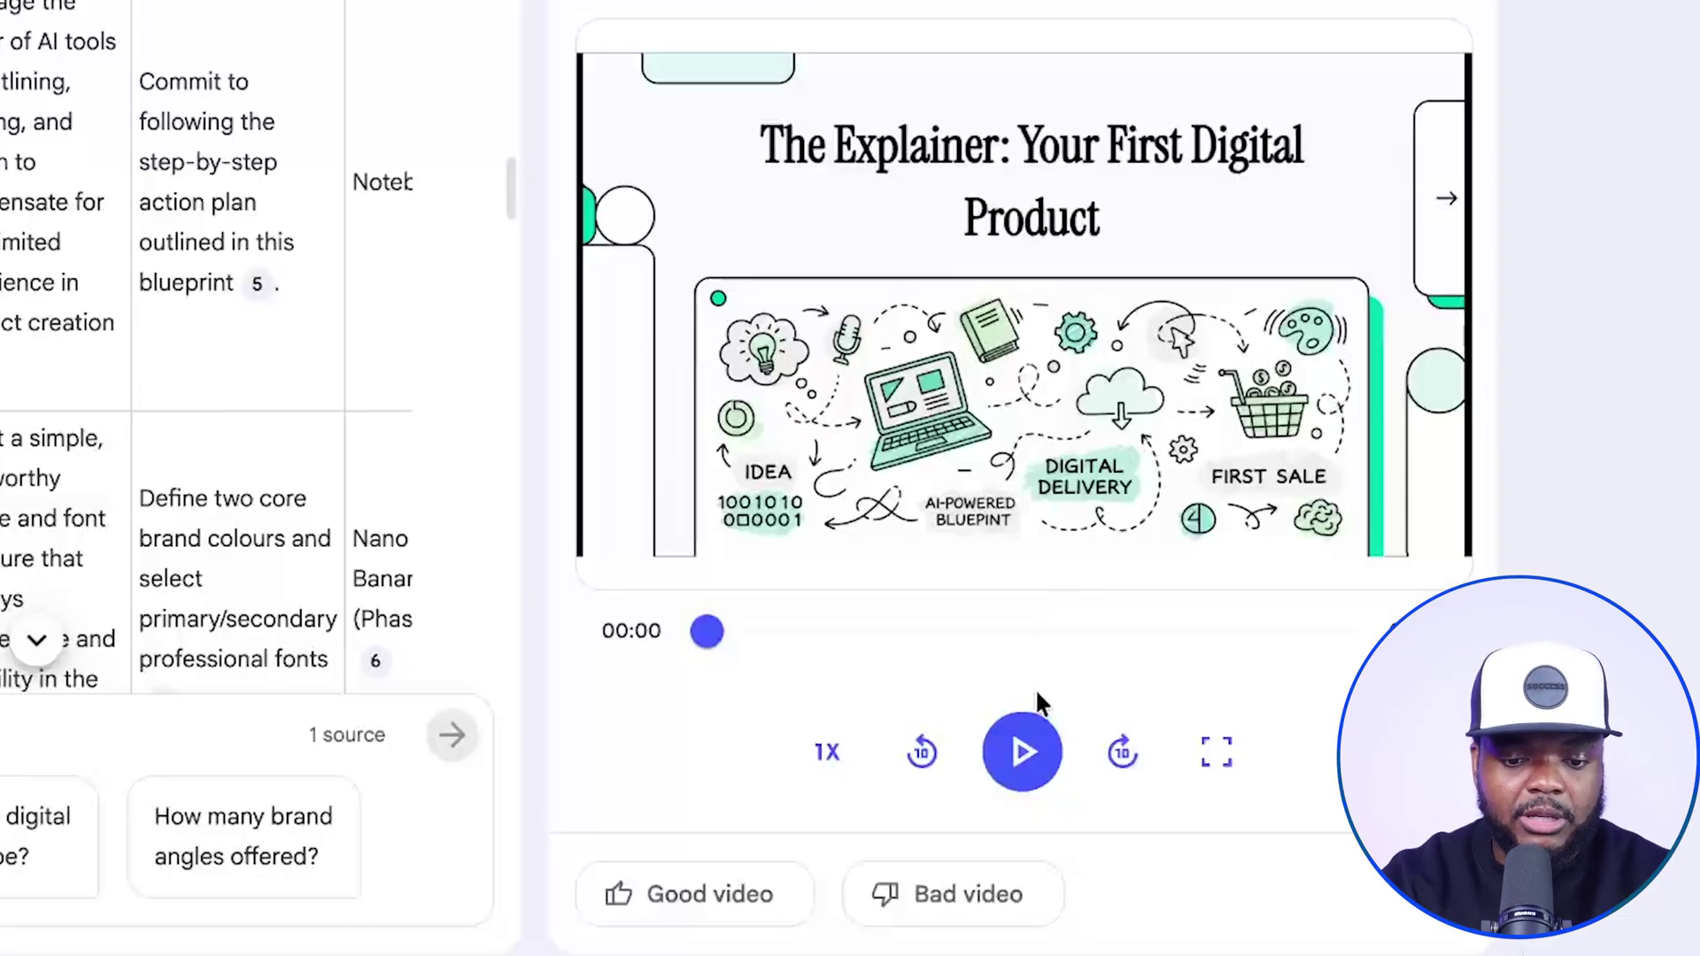
click(1023, 745)
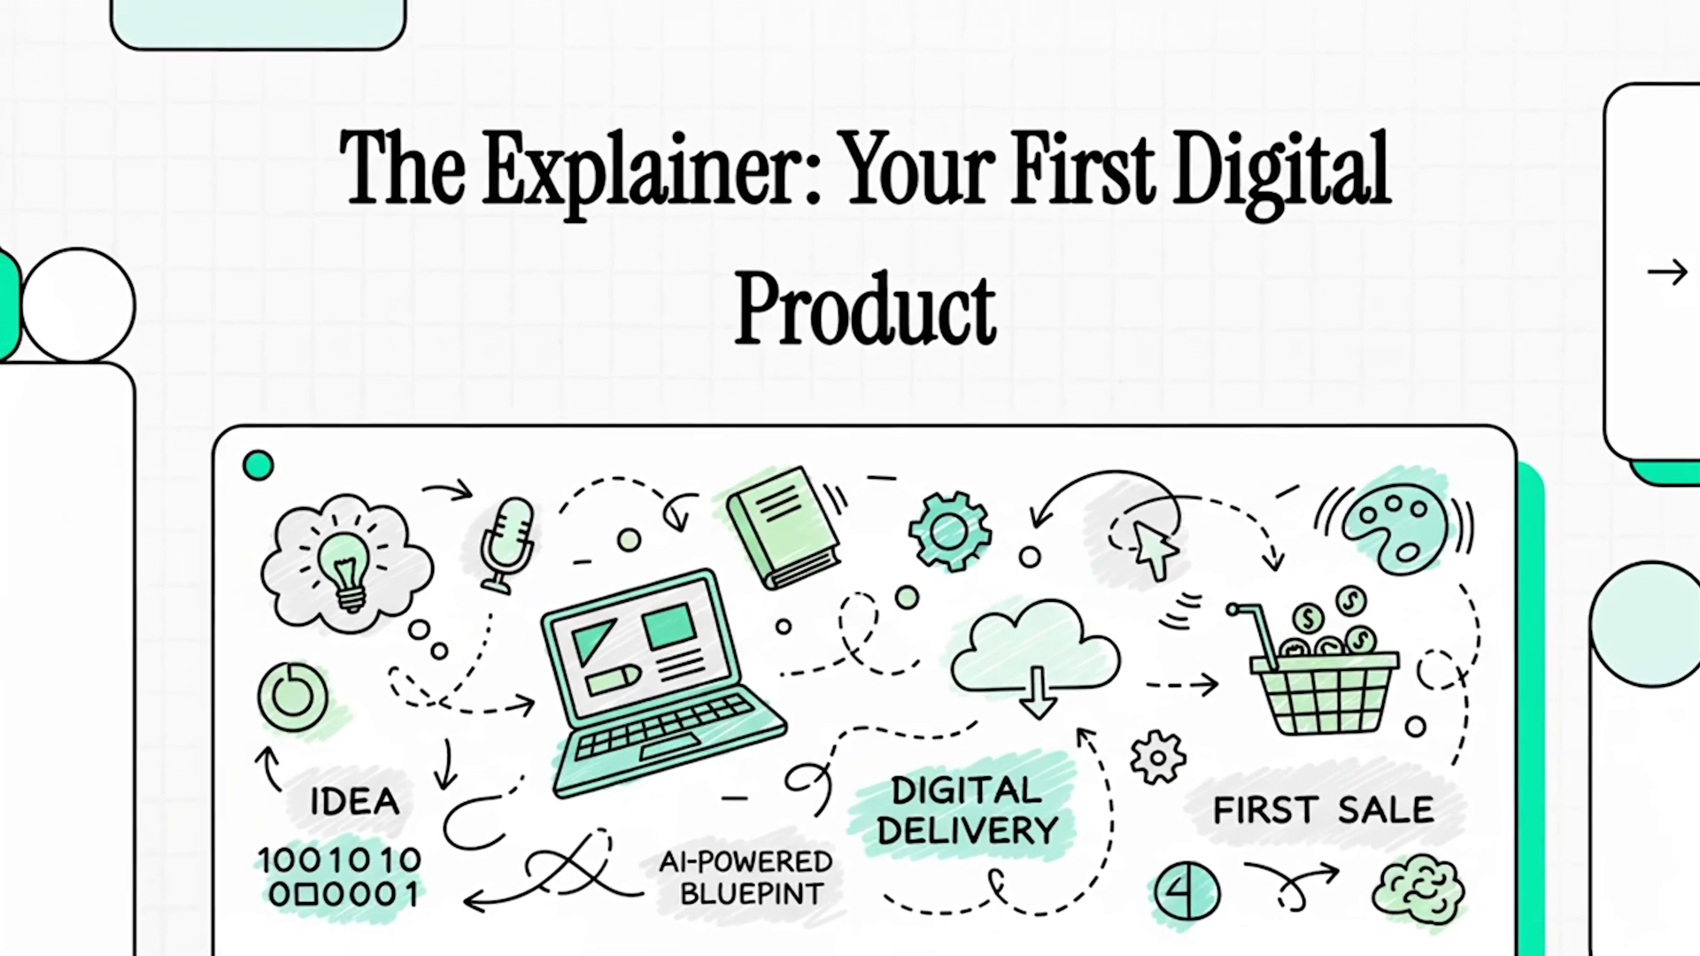